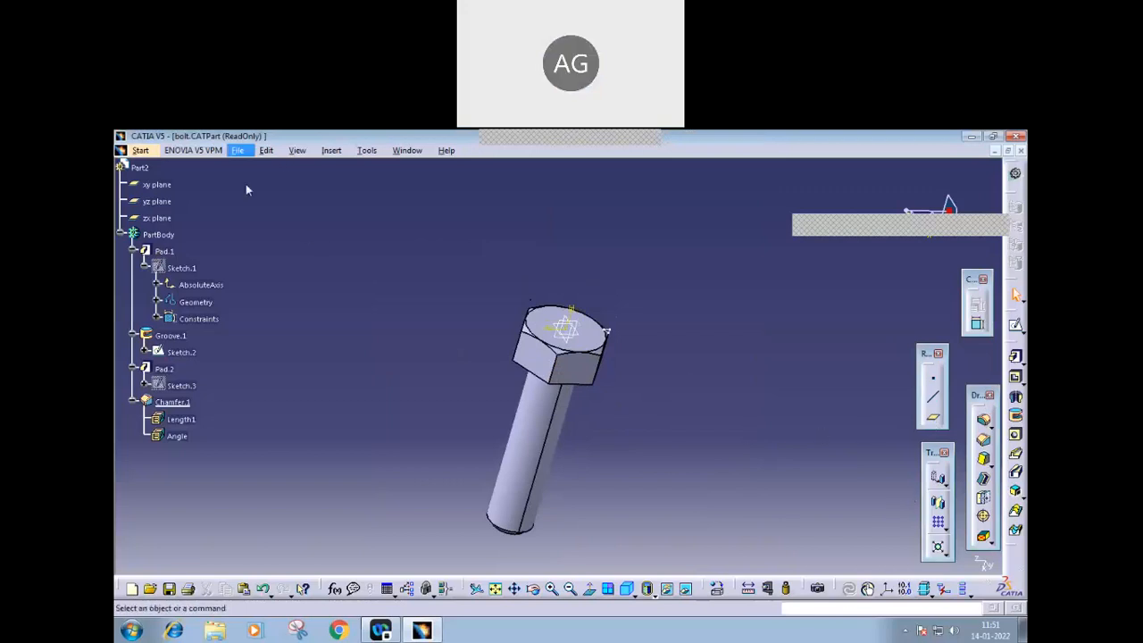
- Close the bolt part without saving, and dismiss the file-opening dialog without opening another file
click(253, 215)
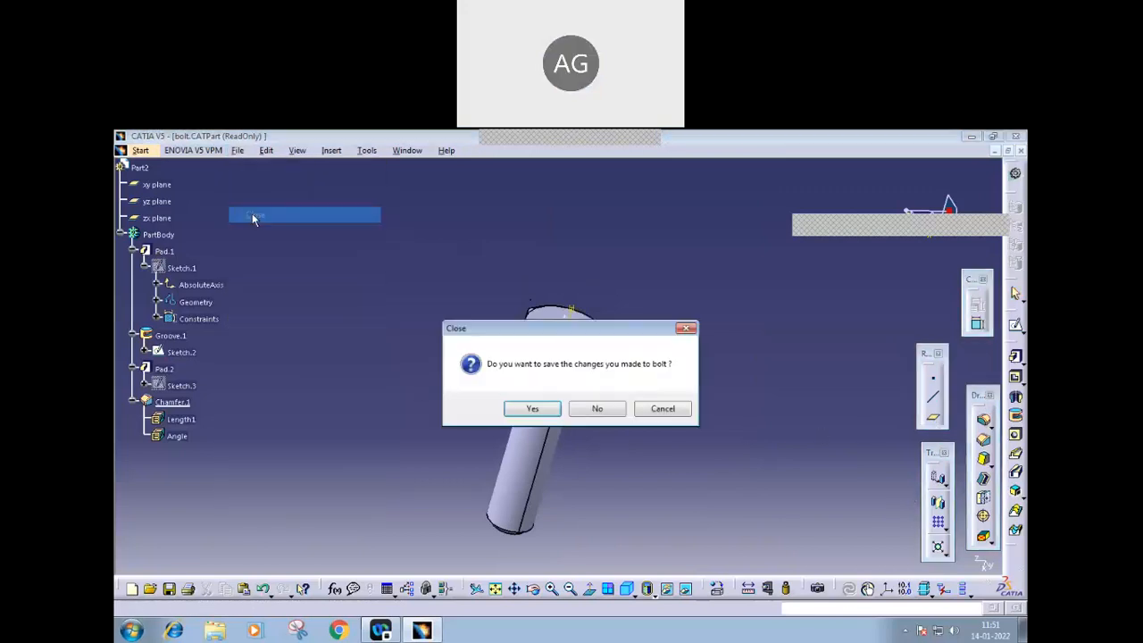
click(595, 408)
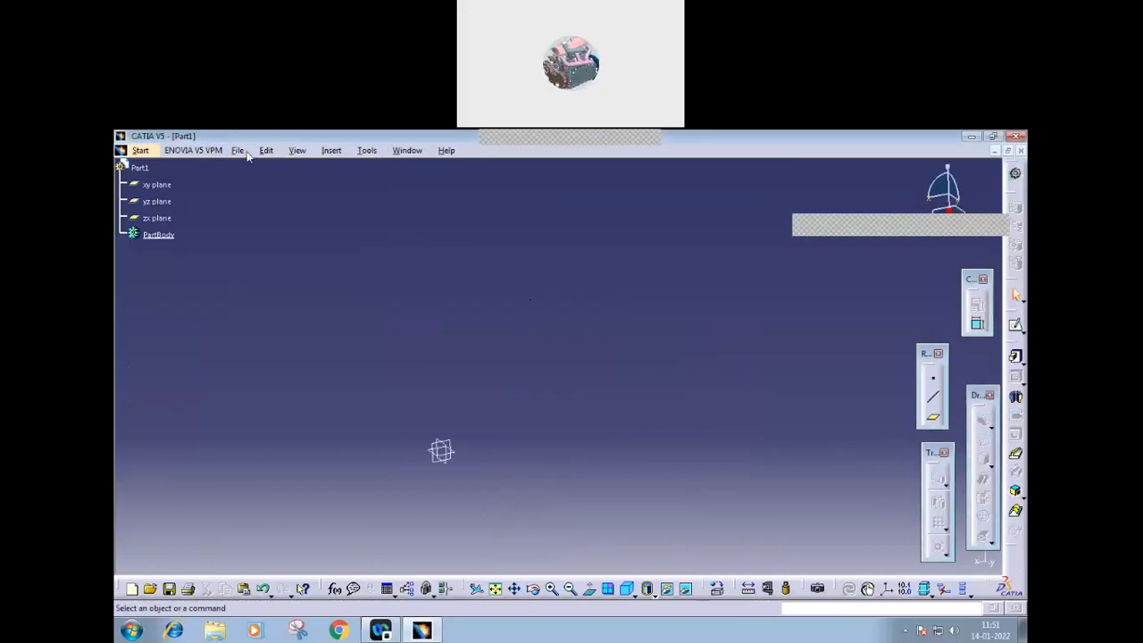
click(252, 199)
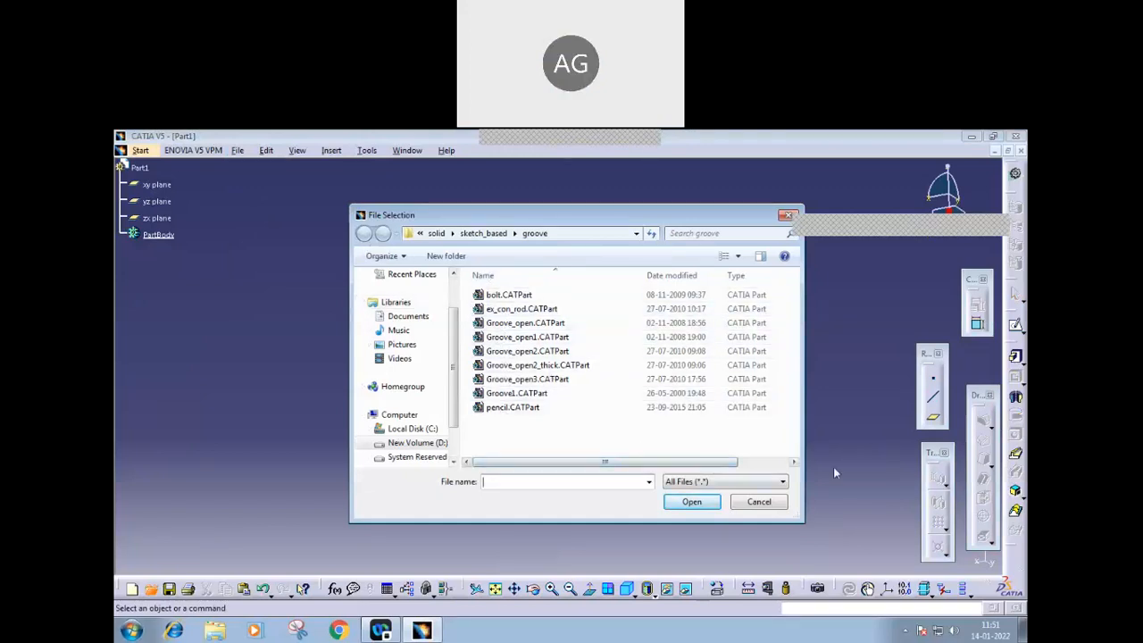
click(759, 502)
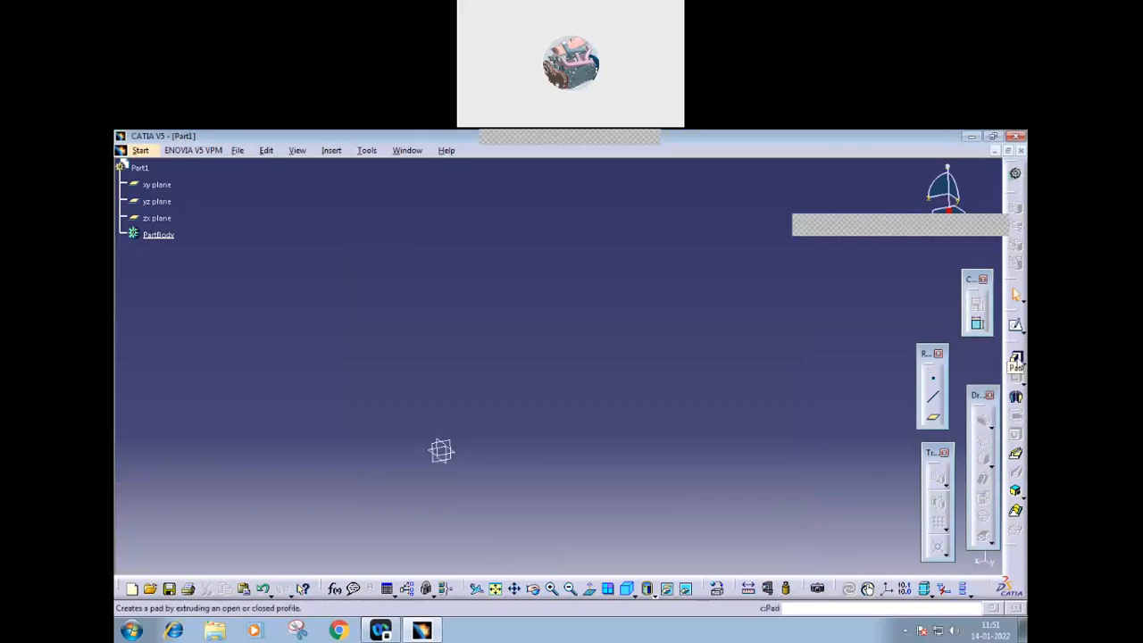
- Sketch a hexagon on the zx plane, centred on the origin with two vertical sides, and exit the sketch
click(1016, 327)
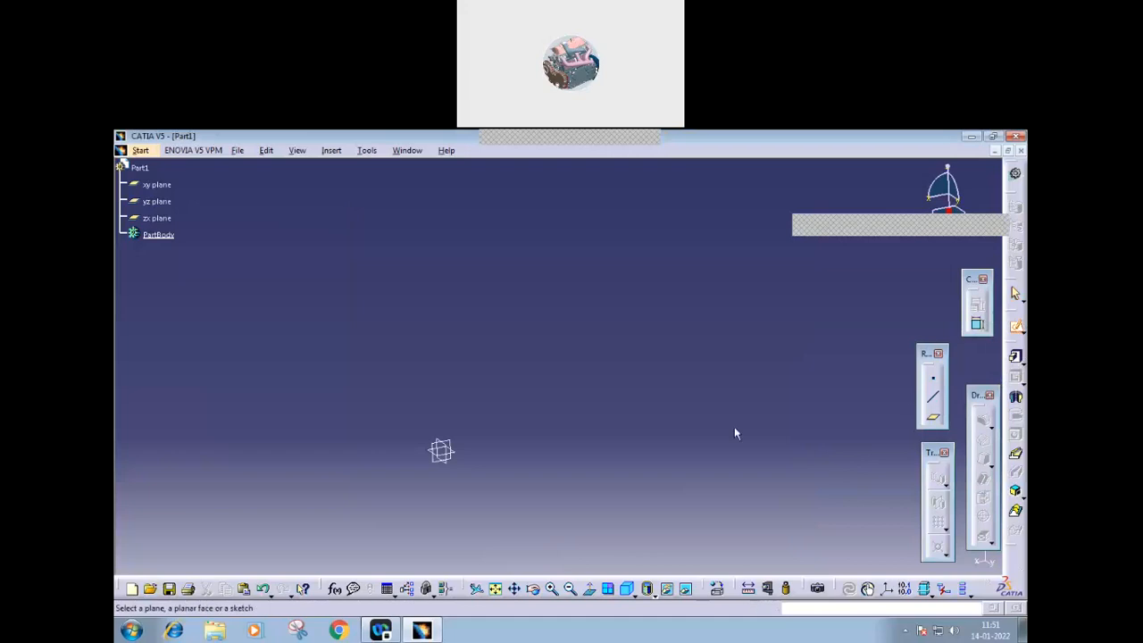
click(452, 458)
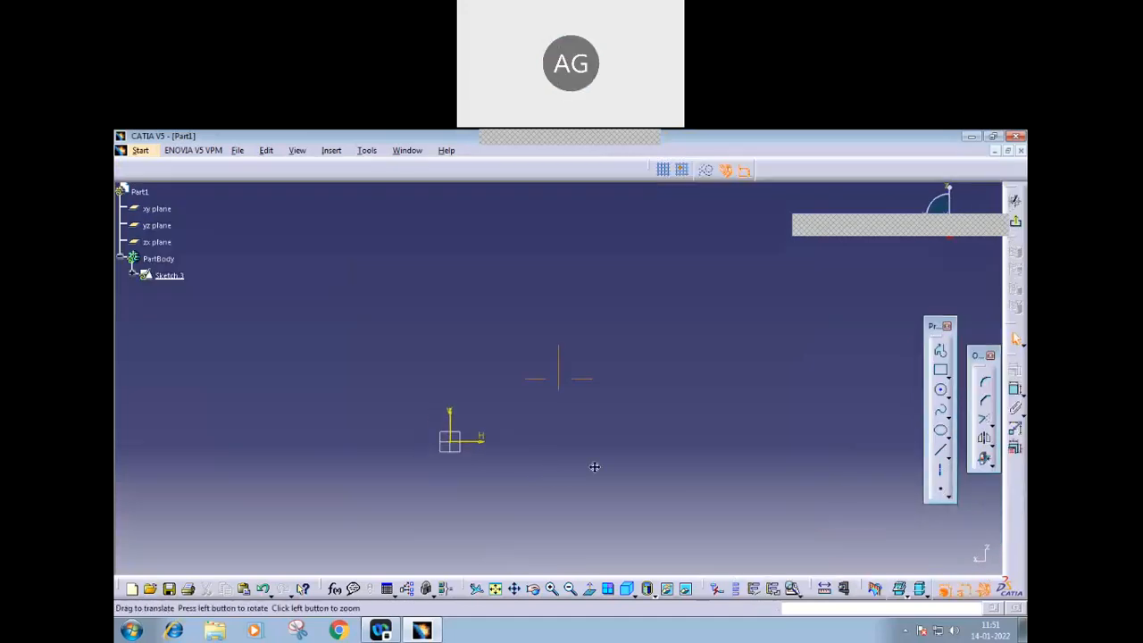
mouse_move(595, 467)
middle_down()
mouse_move(689, 452)
mouse_move(661, 451)
middle_up()
click(941, 370)
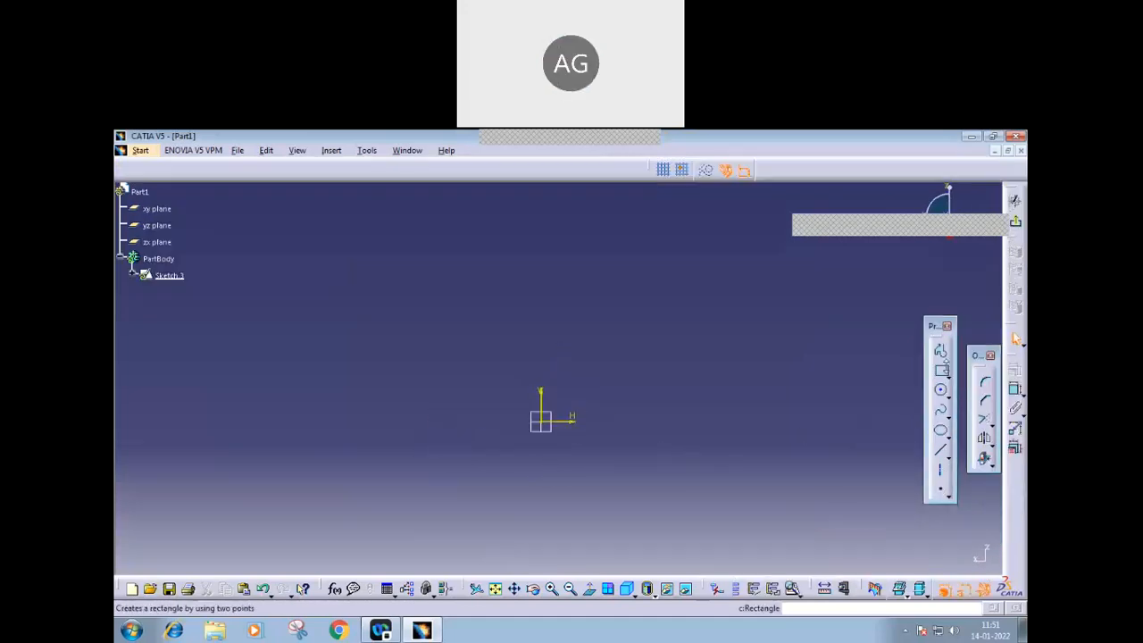
click(949, 376)
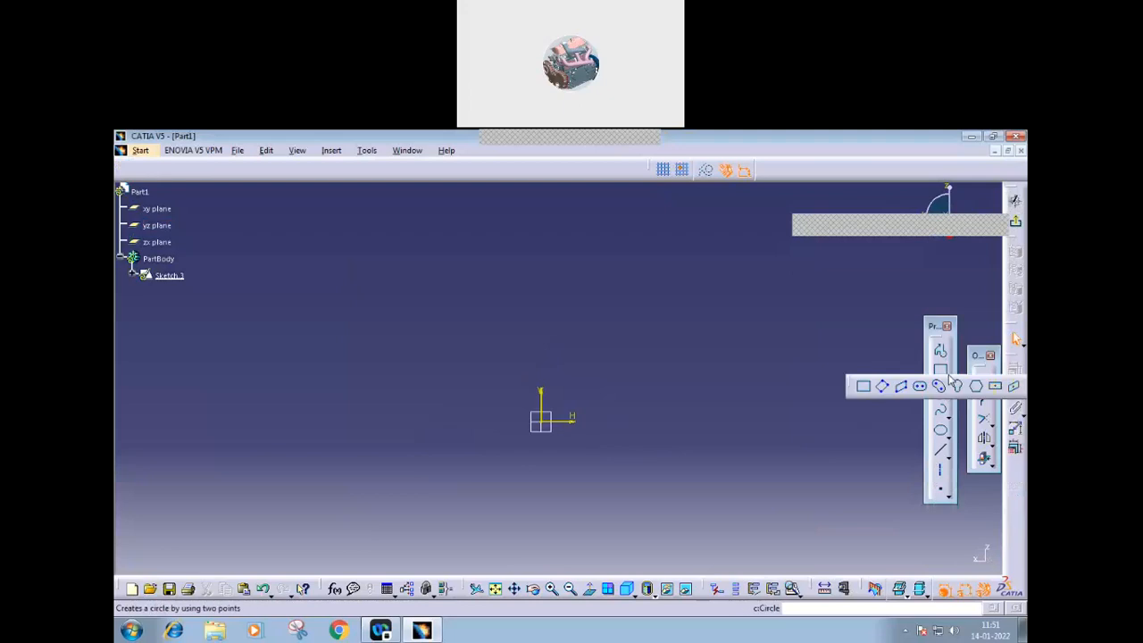
click(977, 384)
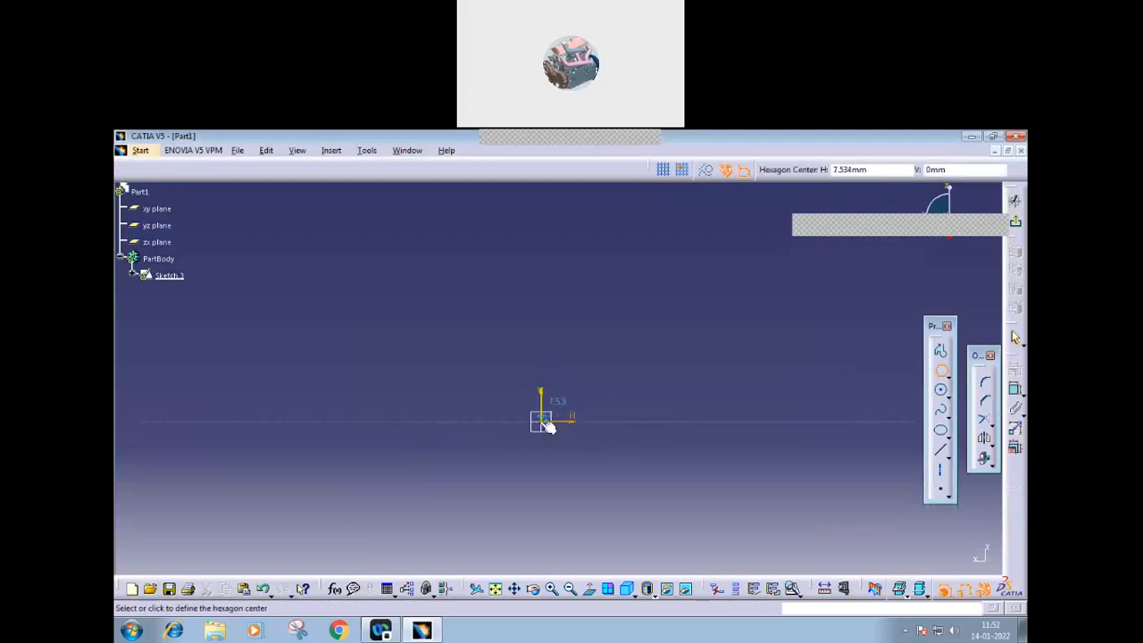
click(542, 422)
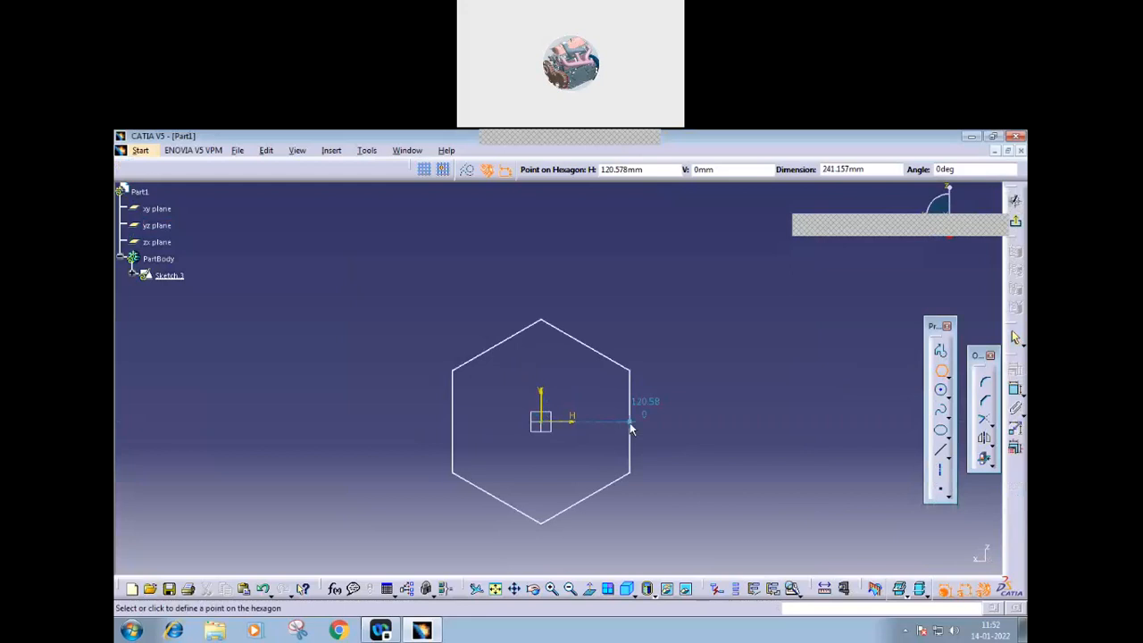
click(613, 418)
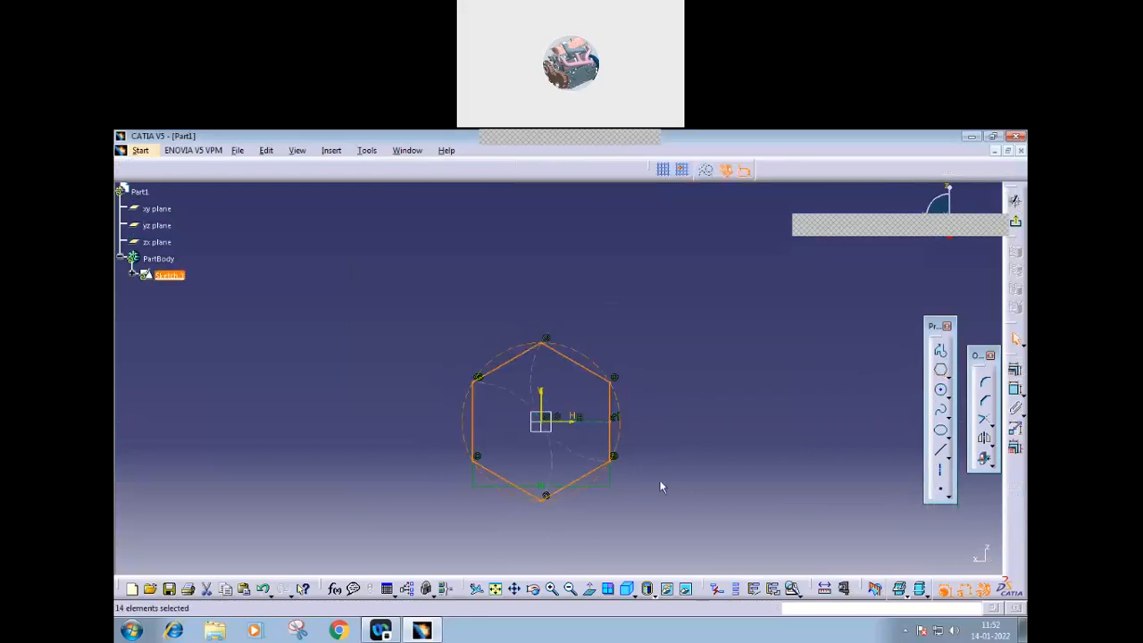
middle_drag(513, 548, 529, 421)
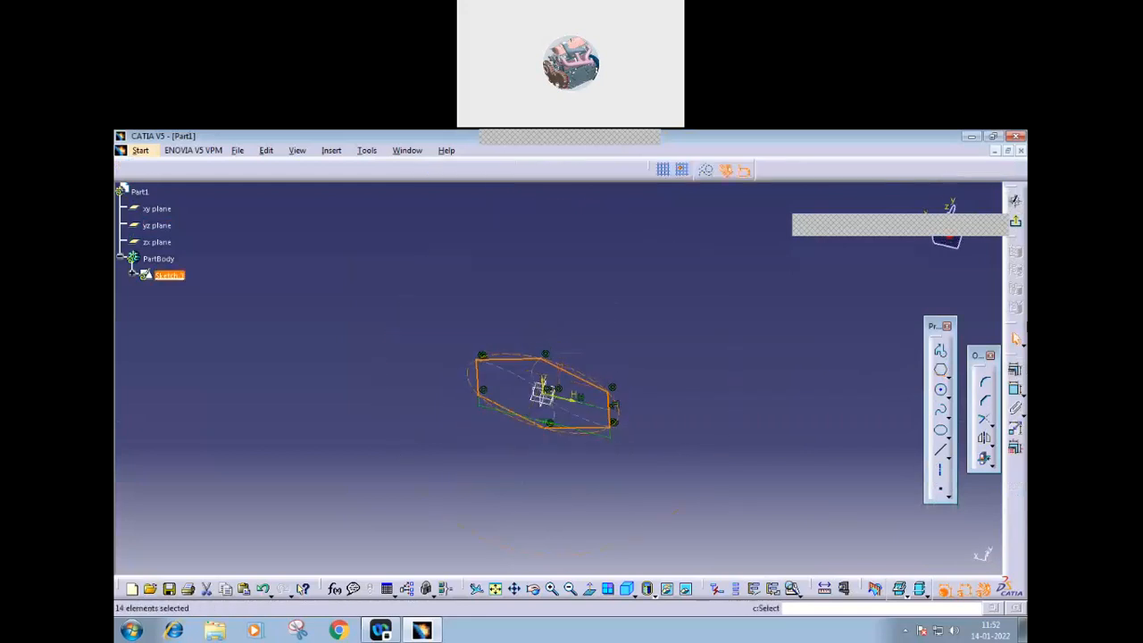
click(1016, 221)
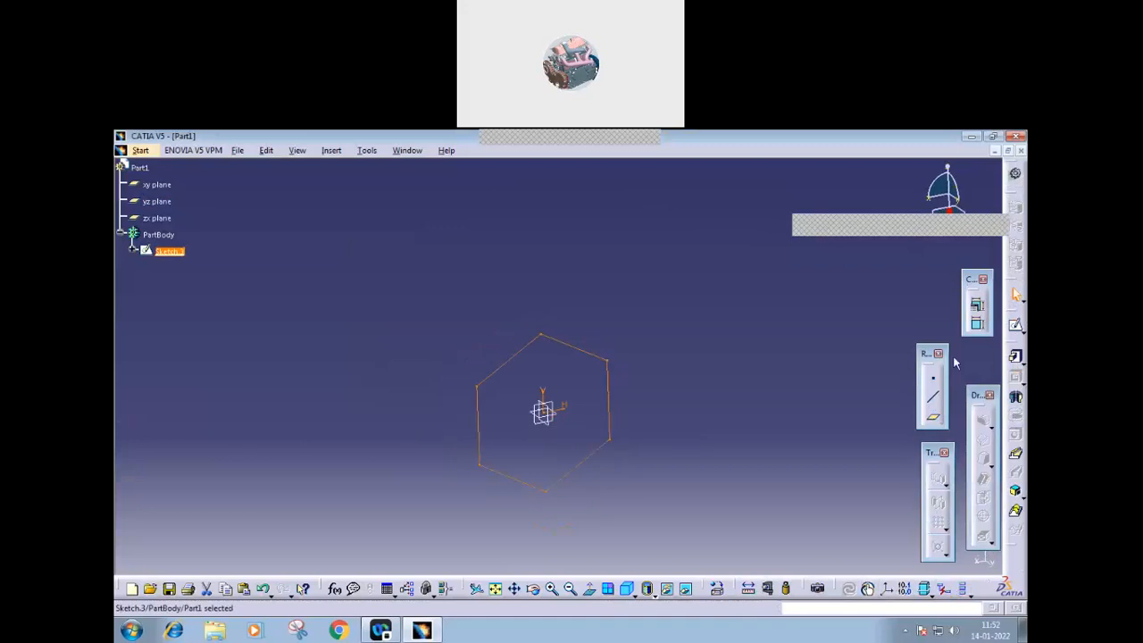
- Extrude the hexagon sketch into a solid pad with a Dimension-type length somewhat greater than the proposed one
click(1016, 356)
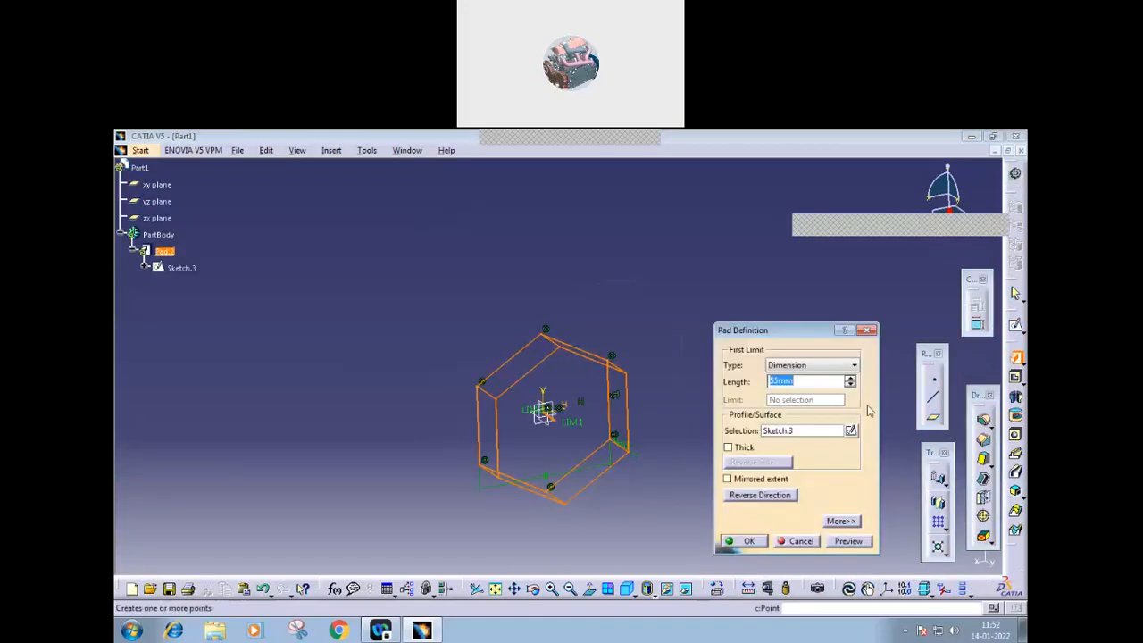
click(851, 377)
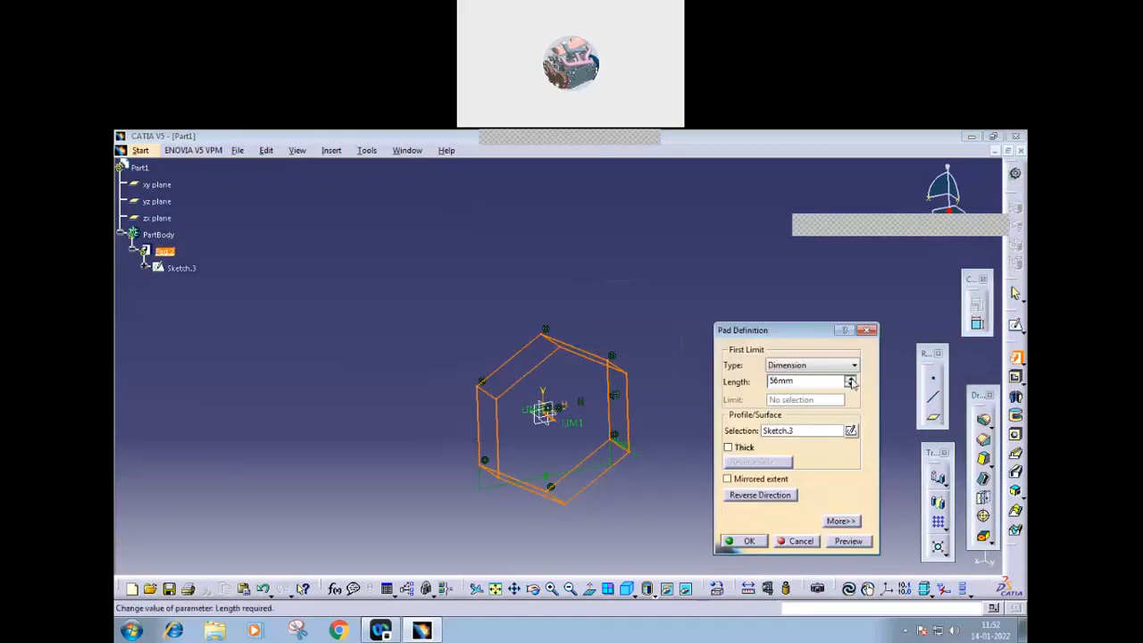
click(850, 377)
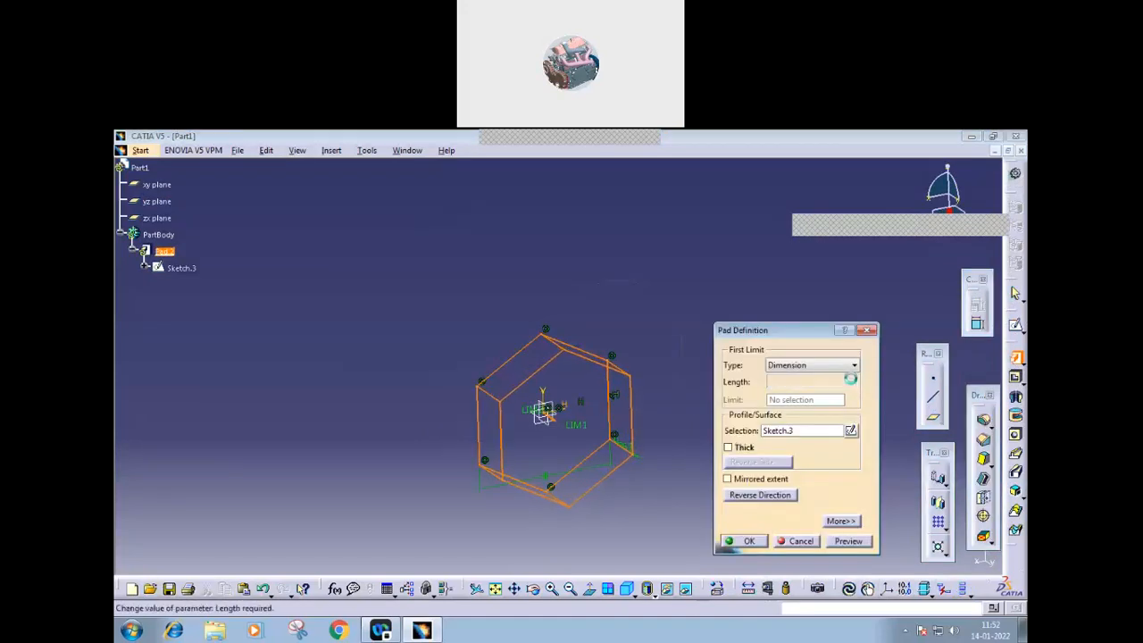
click(747, 542)
middle_drag(679, 483, 660, 501)
click(586, 519)
middle_drag(575, 527, 549, 133)
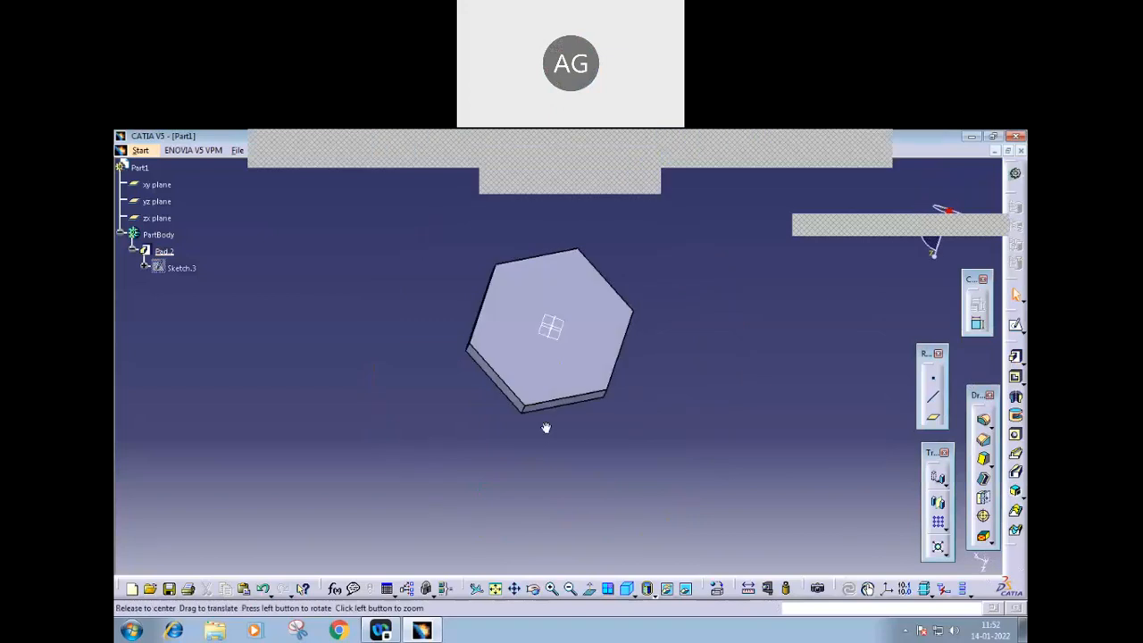
middle_drag(544, 429, 518, 324)
middle_drag(582, 421, 726, 436)
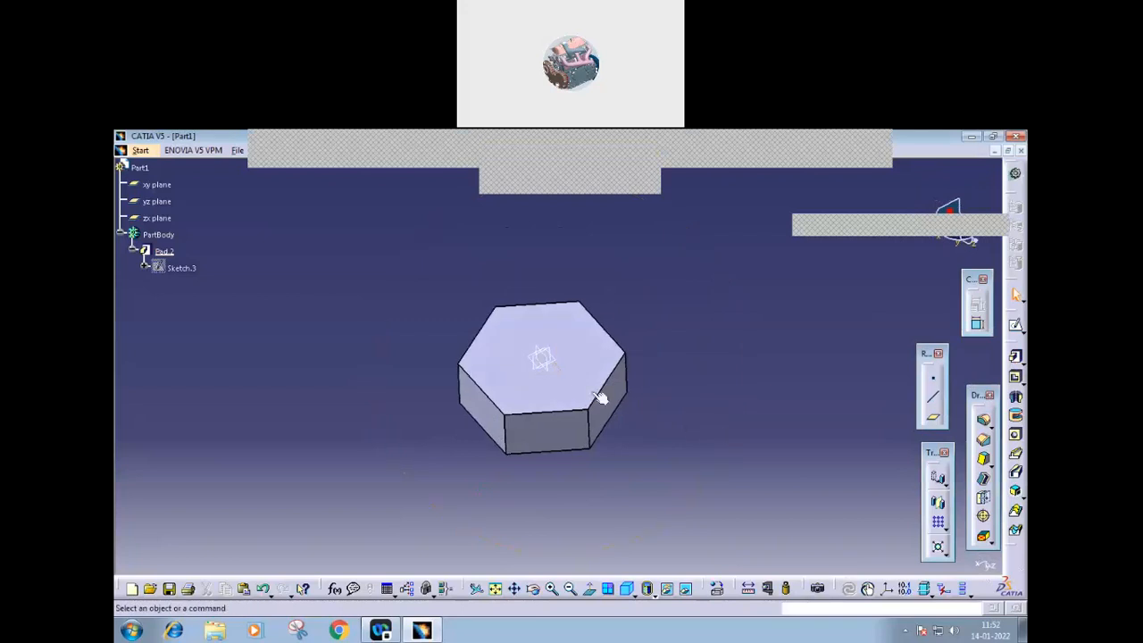
- Sketch an inclined line about 123 mm long at about 41 degrees across the pad's upper corner on the yz plane, and exit the sketch
click(542, 357)
click(1015, 355)
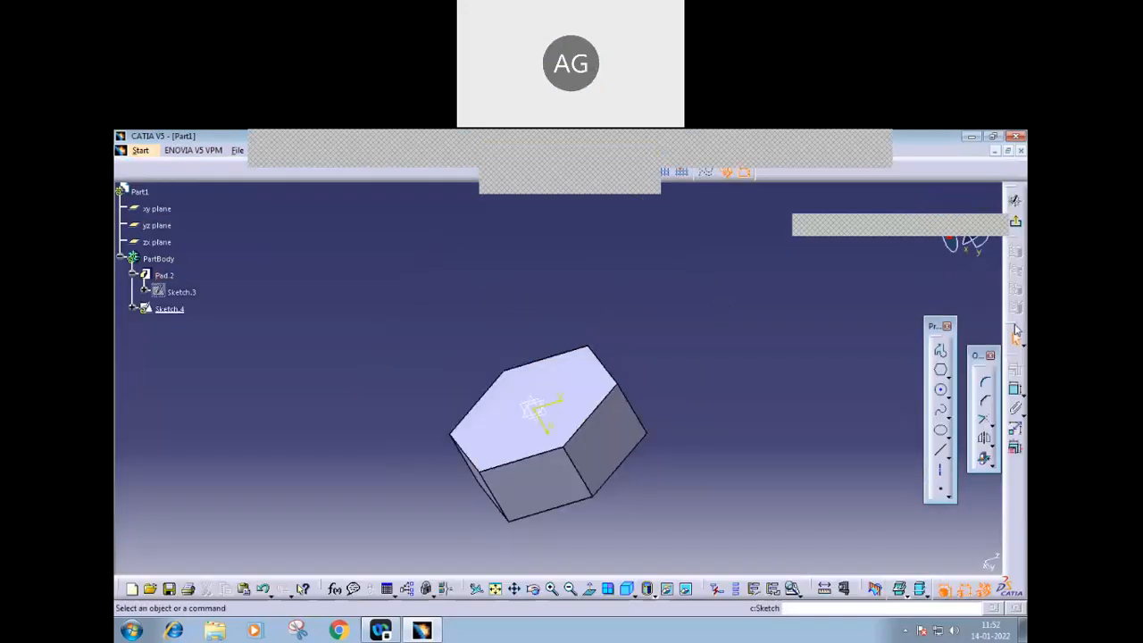
click(940, 449)
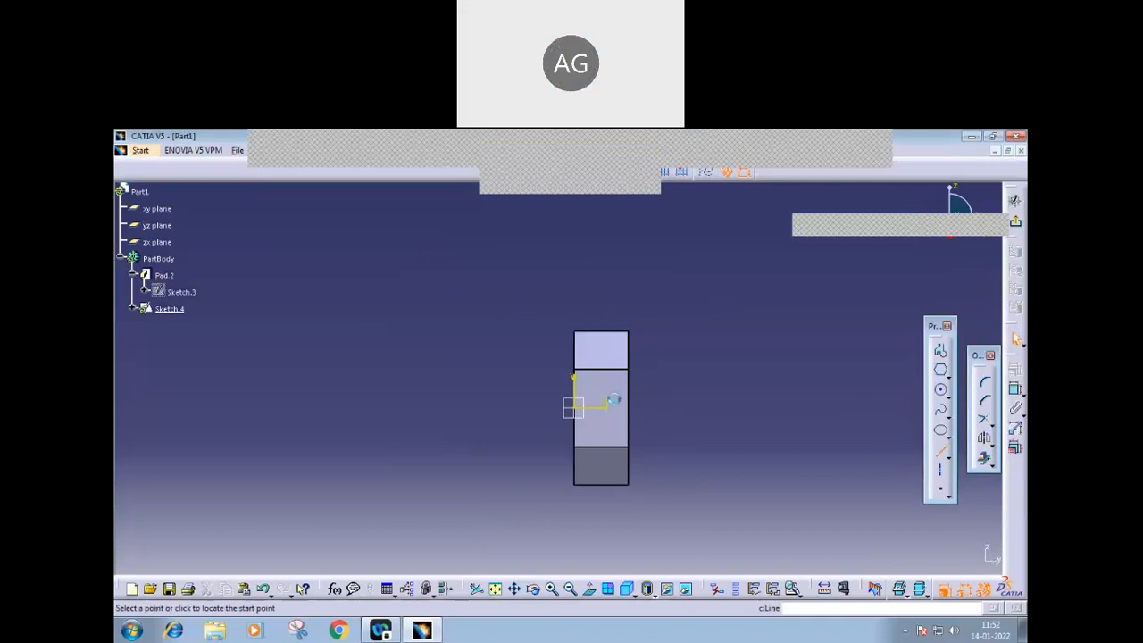
click(601, 336)
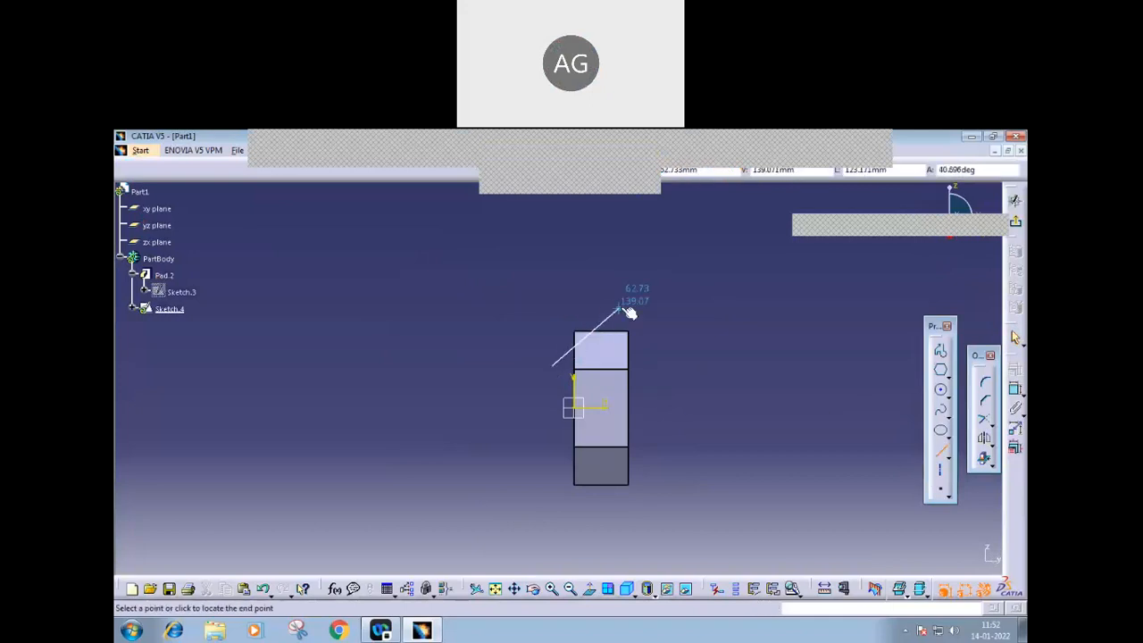
click(621, 305)
click(1016, 223)
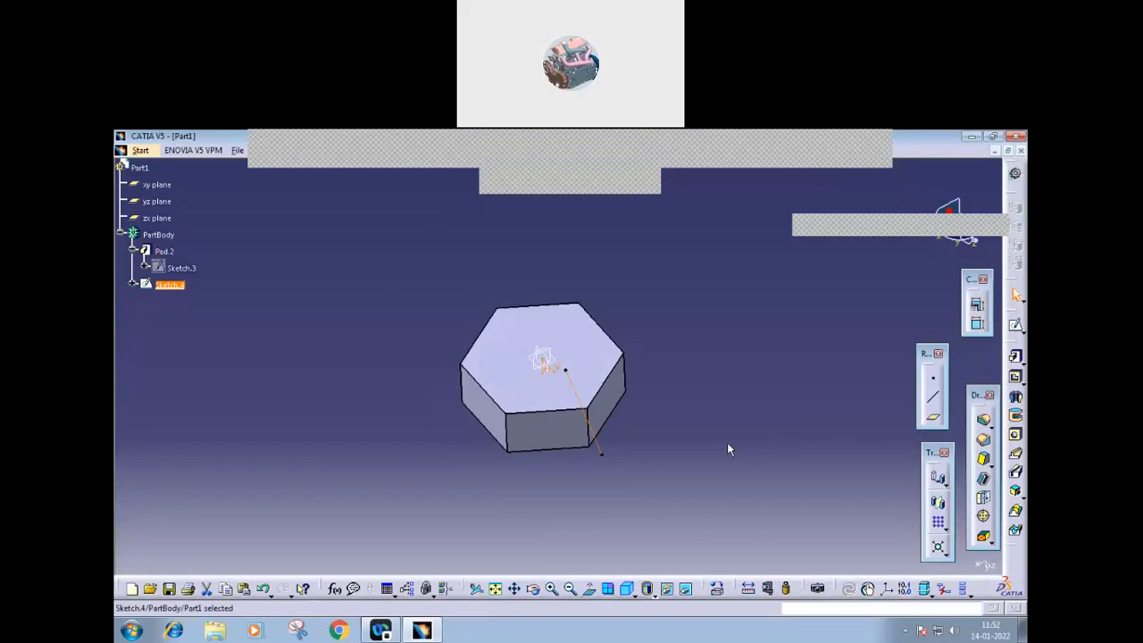
- Reopen the inclined line's sketch and add a horizontal axis line through the origin extending beyond both pad faces, and exit the sketch
double_click(603, 451)
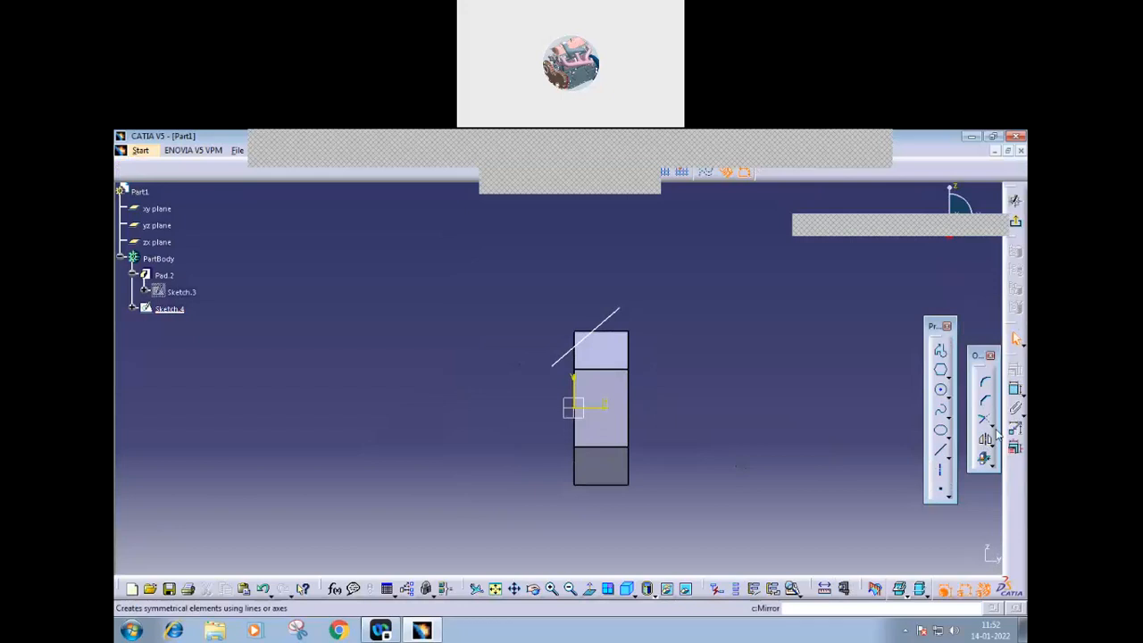
click(942, 474)
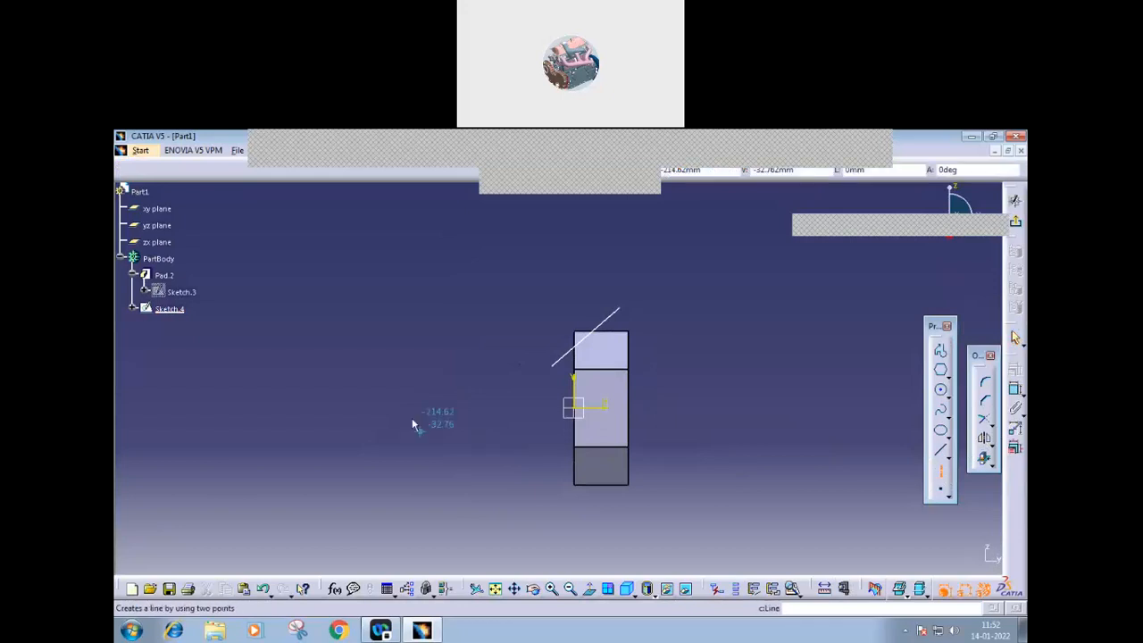
click(487, 407)
click(704, 407)
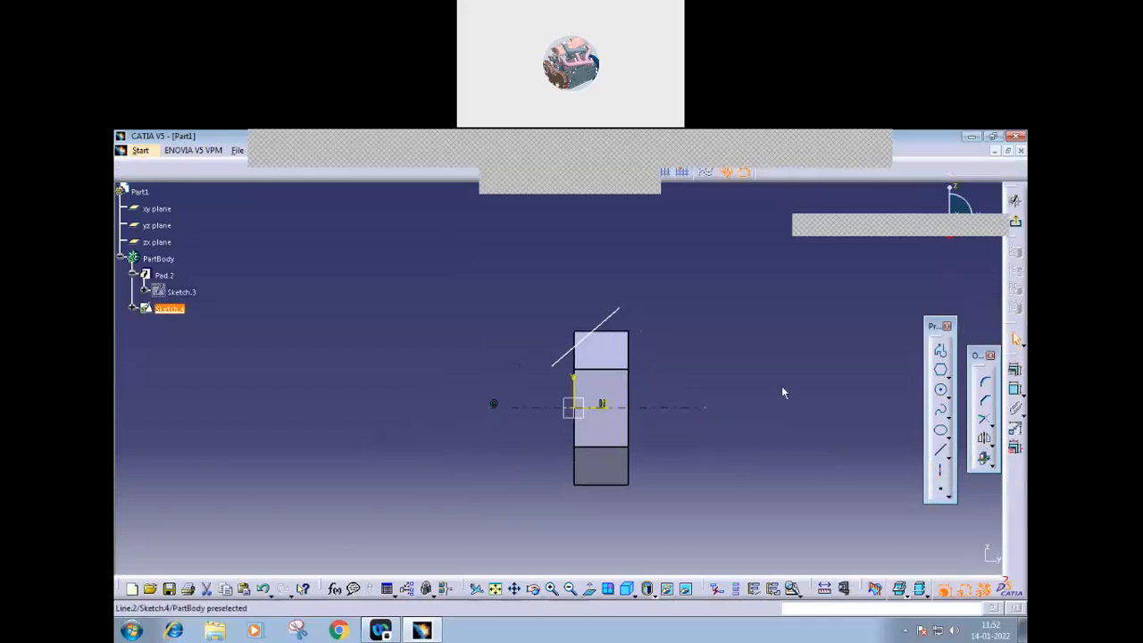
click(1018, 226)
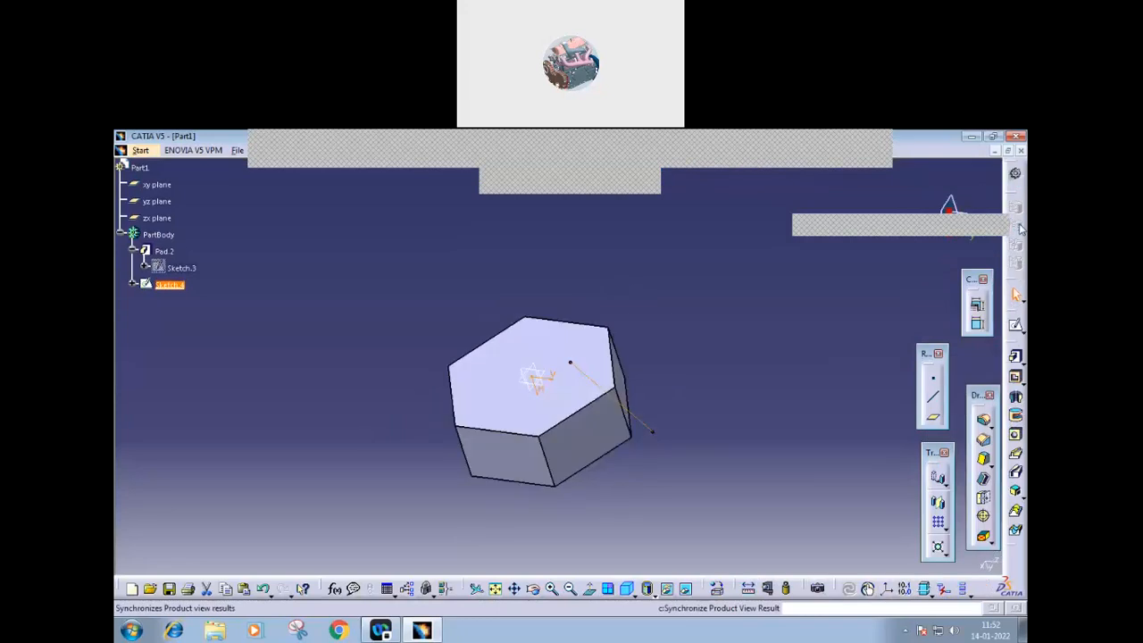
- Create a 360-degree groove from the inclined line about the sketch axis, switching its side and axis direction before accepting it
click(1016, 416)
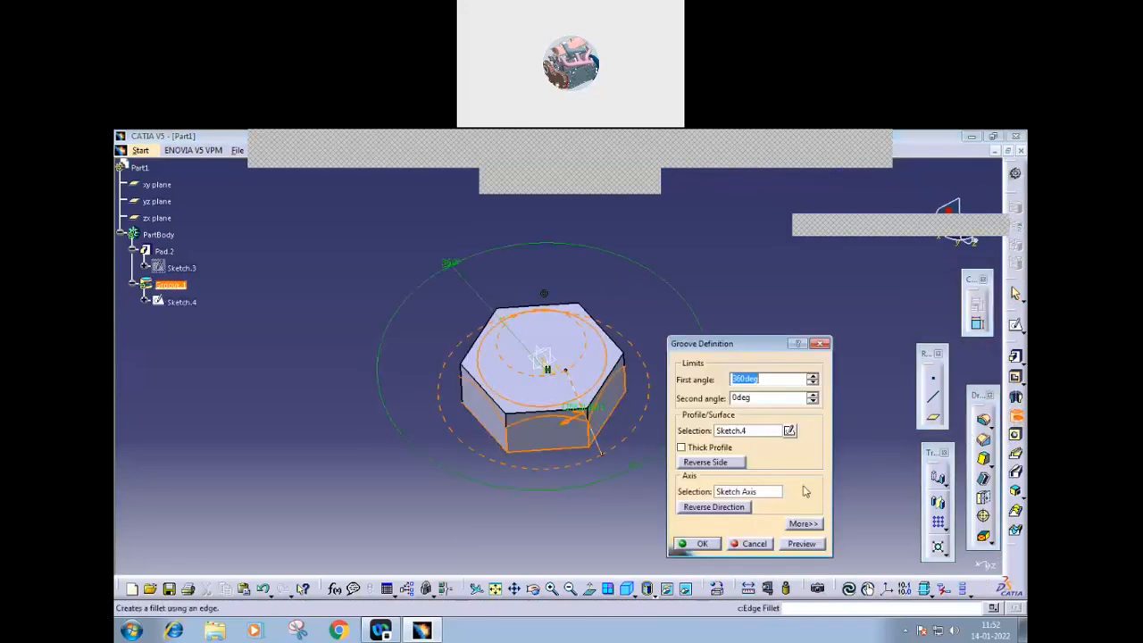
click(727, 508)
click(706, 463)
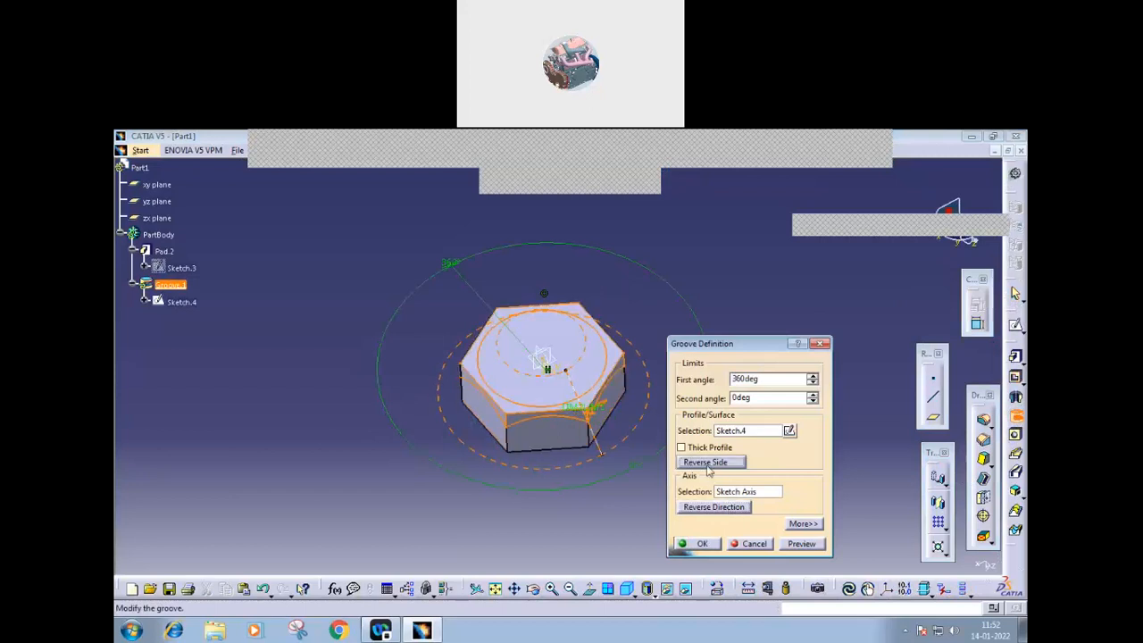
click(706, 507)
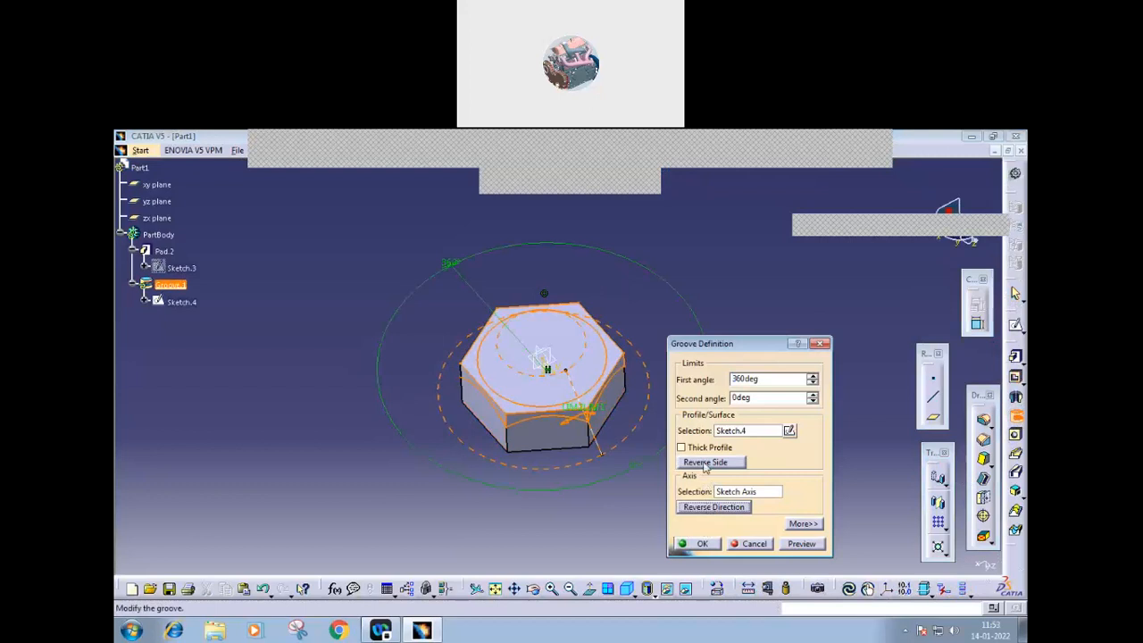
click(706, 463)
click(703, 544)
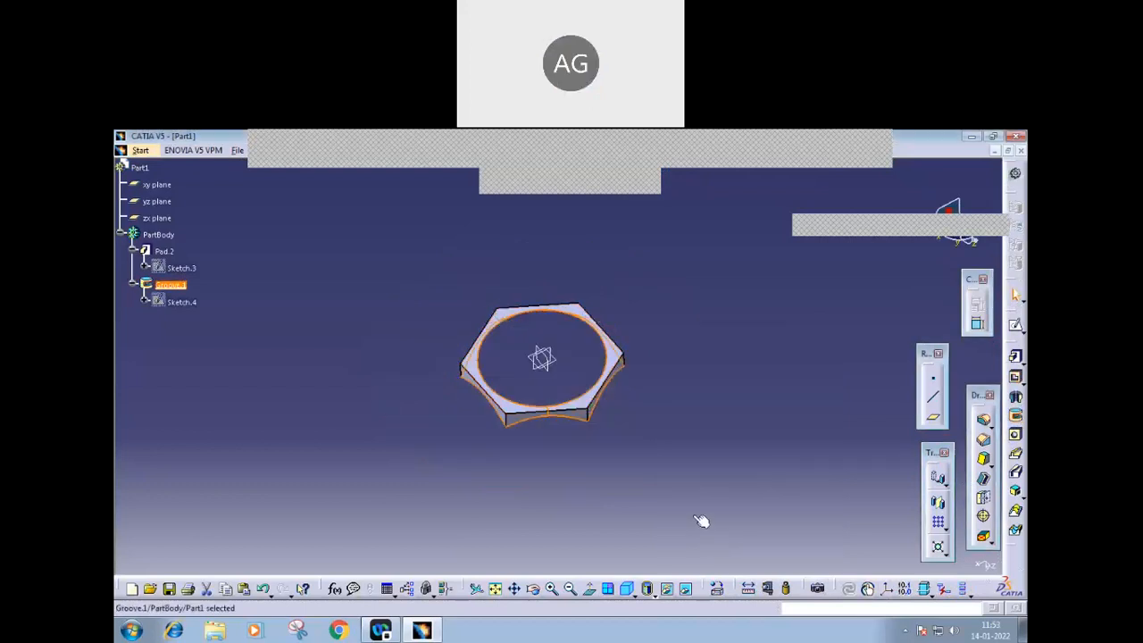
- Edit the groove and reverse its axis direction
middle_drag(607, 498, 528, 436)
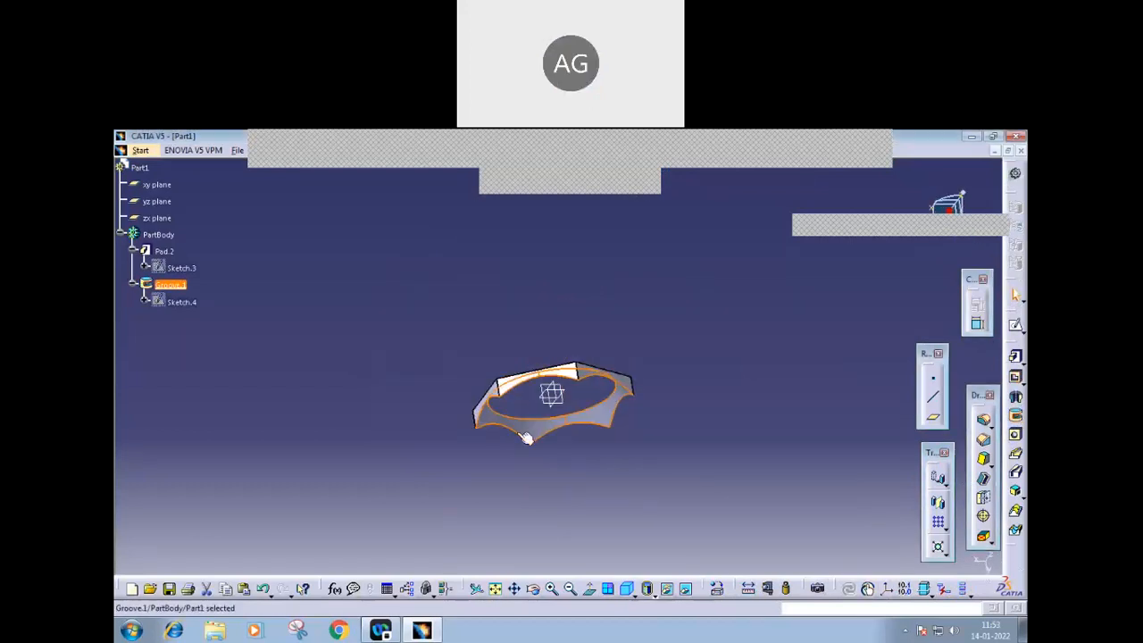
double_click(527, 426)
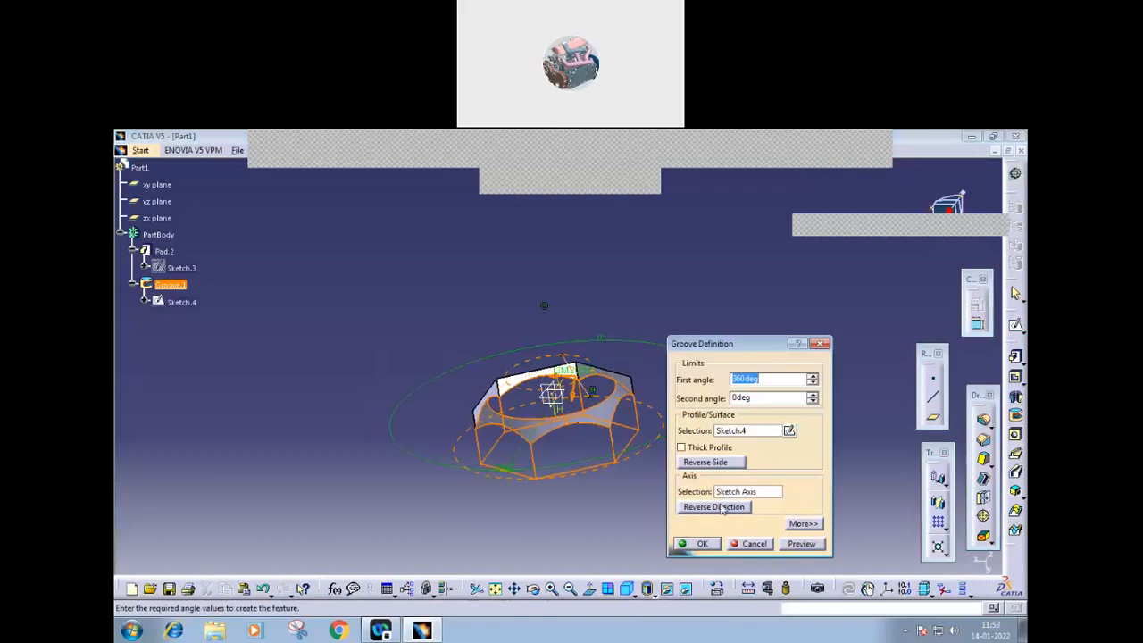
click(722, 507)
click(705, 544)
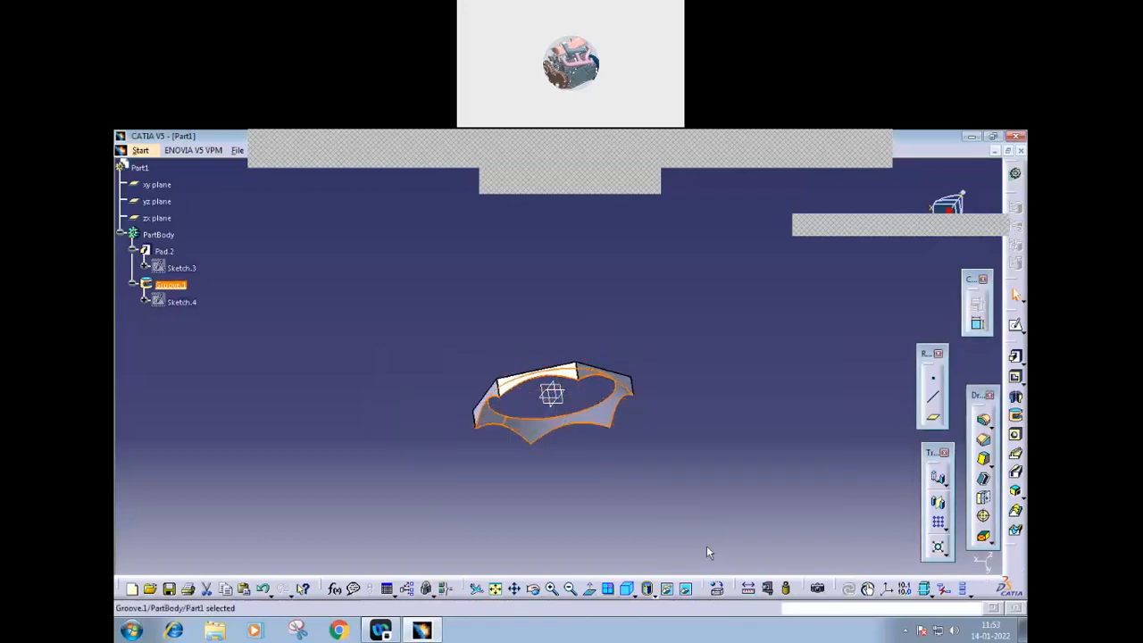
- Edit the groove to reverse its side, cutting away only the hexagon's outer corners beyond the inclined line
double_click(530, 432)
click(706, 463)
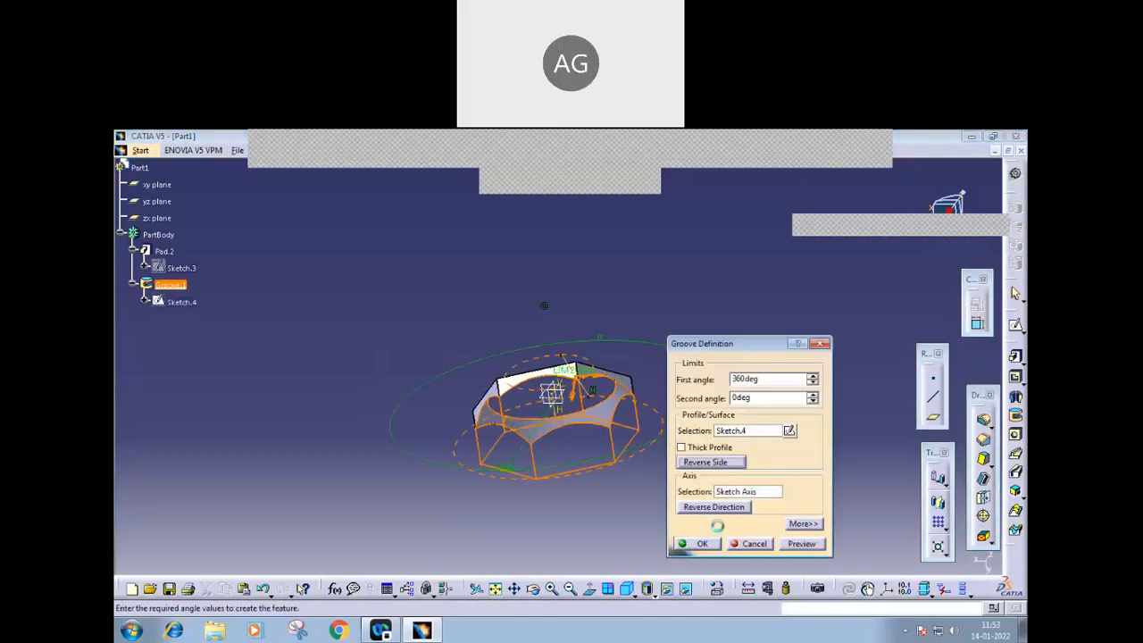
click(689, 544)
click(700, 527)
middle_drag(684, 390, 650, 392)
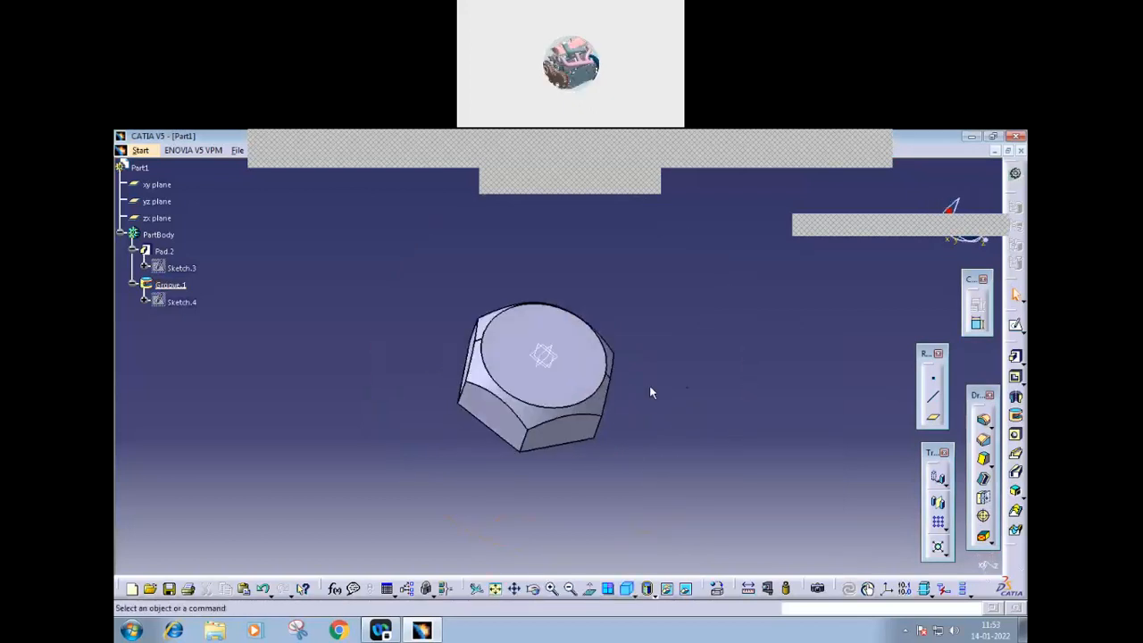
- Examine the trimmed bolt head, then review the pad's definition and its hexagon sketch, accepting both without changes
middle_drag(593, 503, 608, 438)
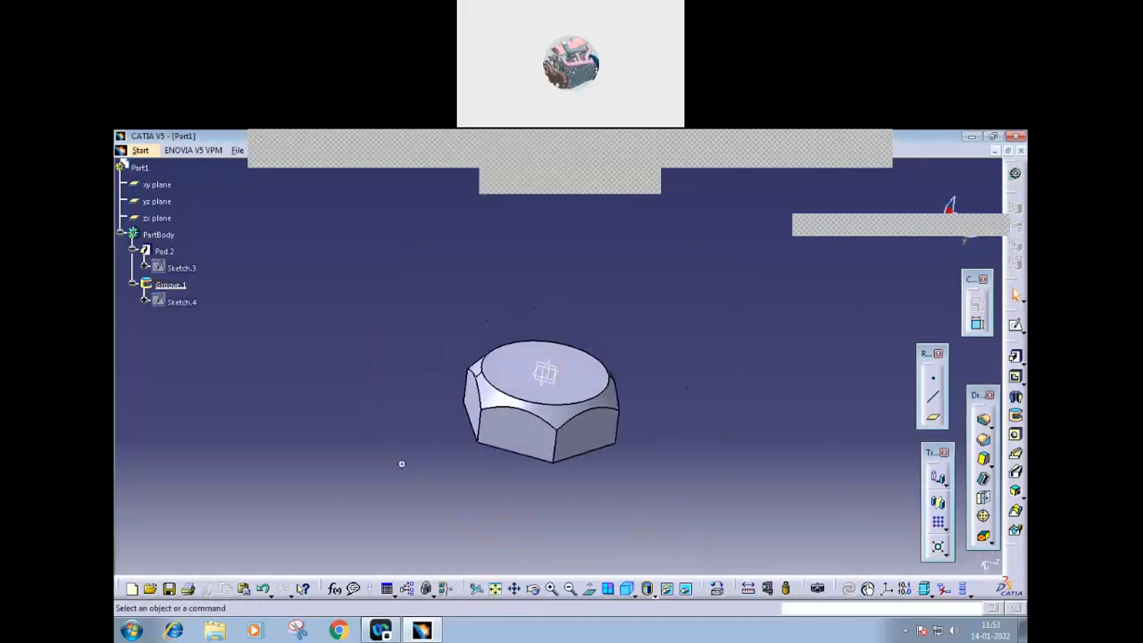
middle_drag(401, 462, 502, 351)
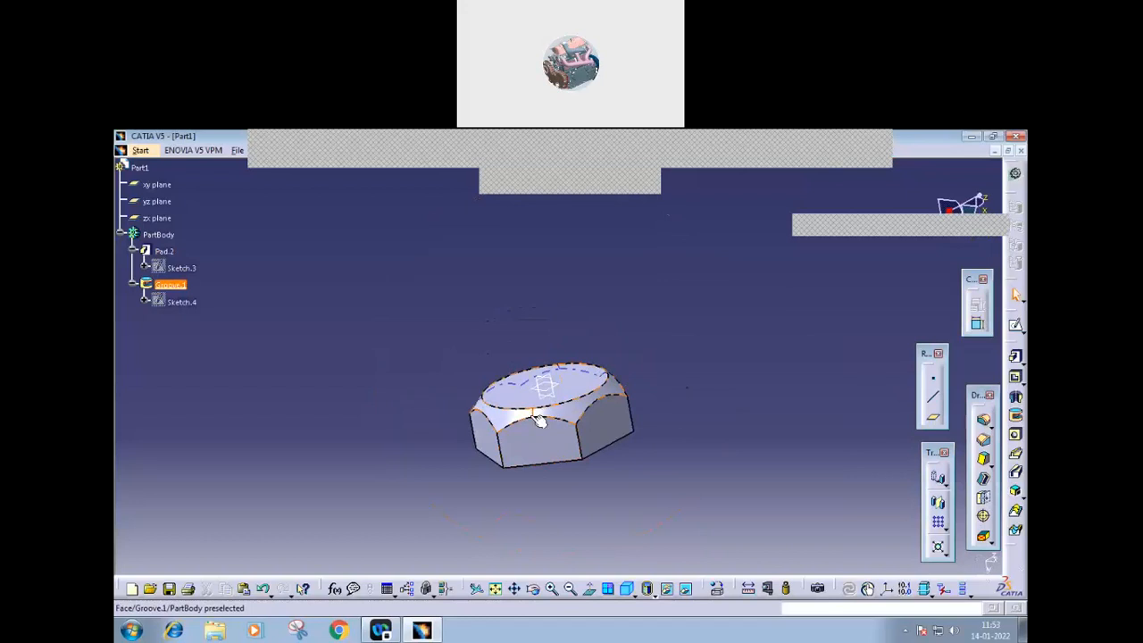
middle_drag(679, 432, 692, 455)
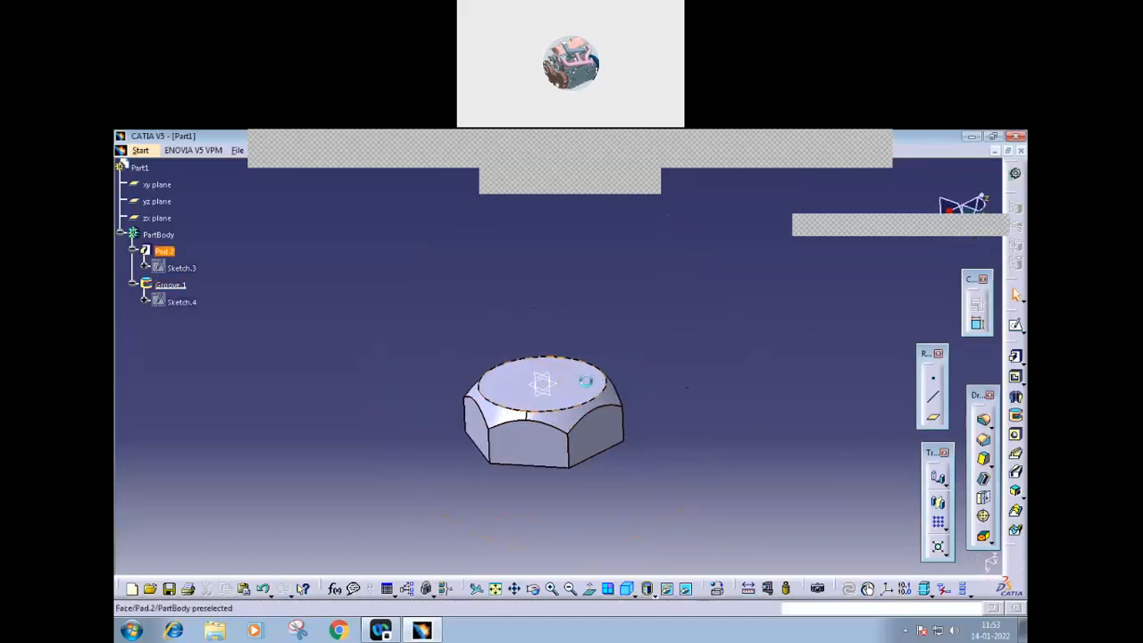
double_click(597, 386)
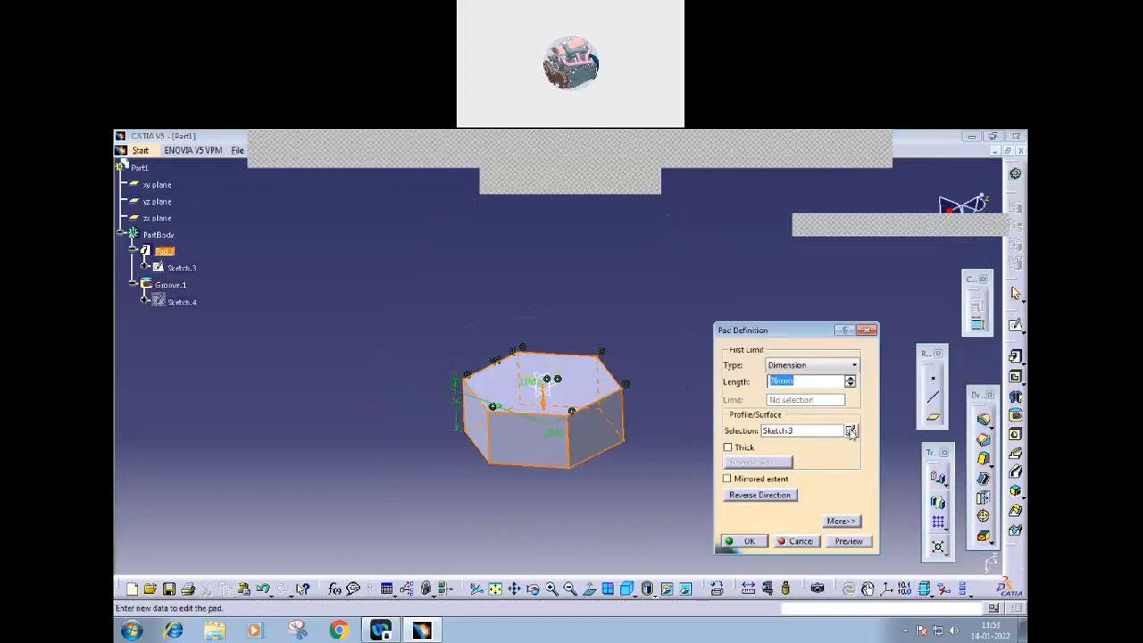
click(852, 431)
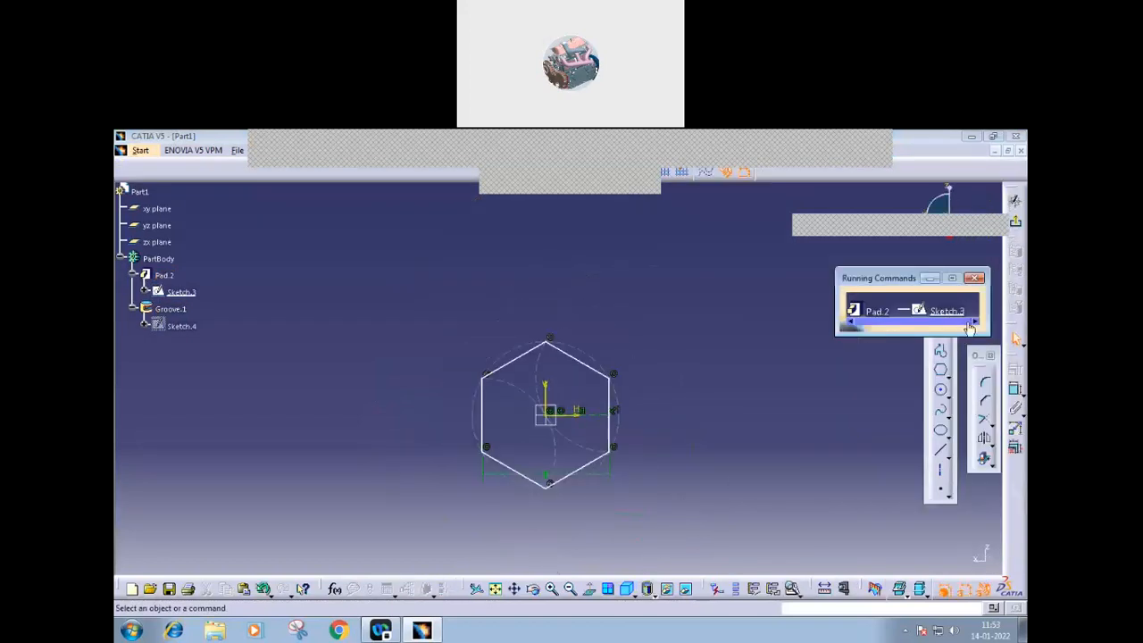
click(1017, 226)
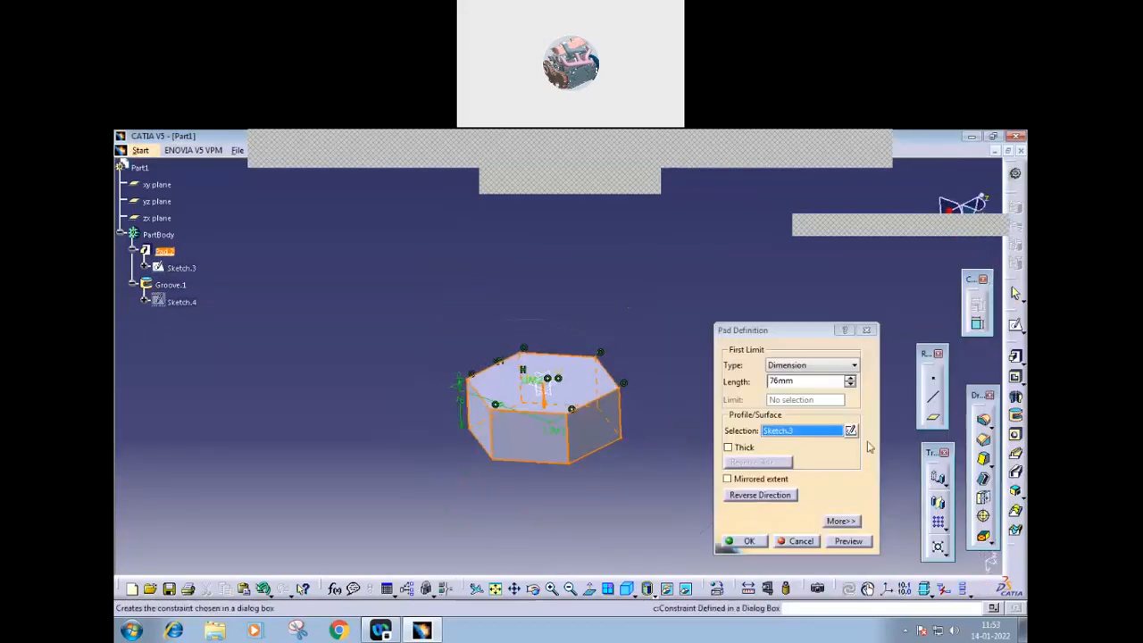
click(743, 541)
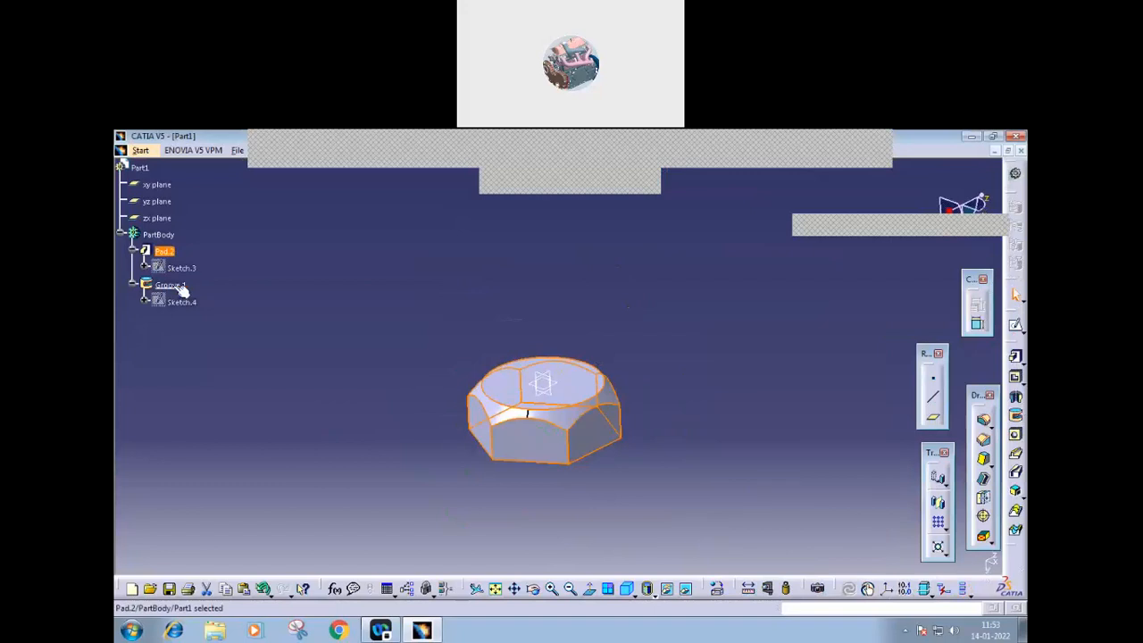
- Review the groove's definition and inspect its inclined line and axis in the sketch, then accept the groove unchanged
double_click(169, 285)
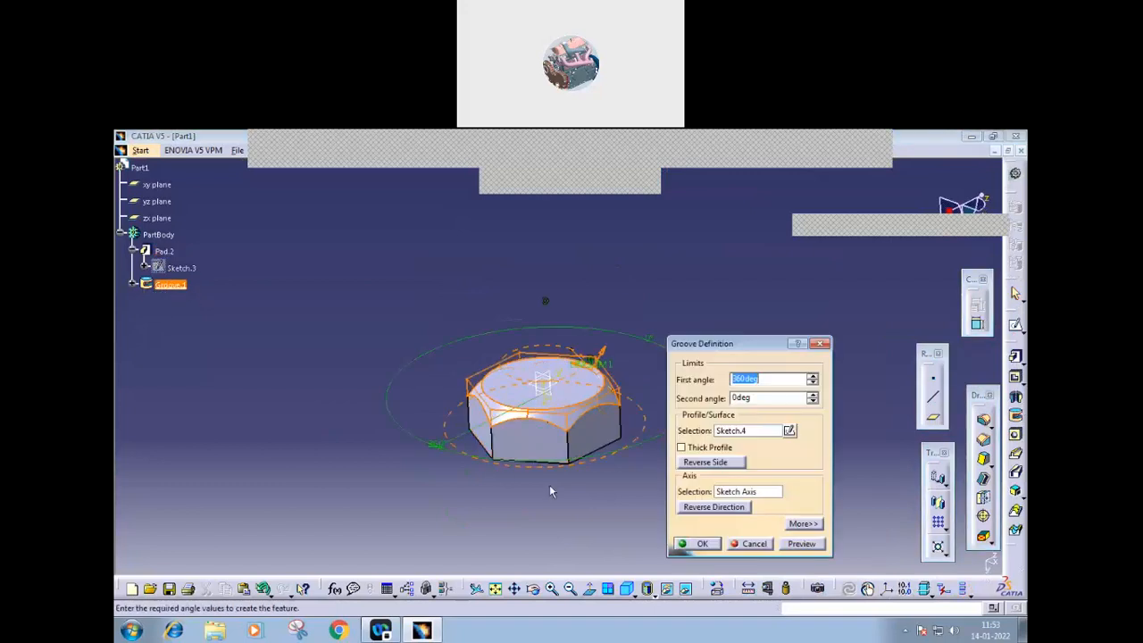
middle_drag(550, 485, 617, 431)
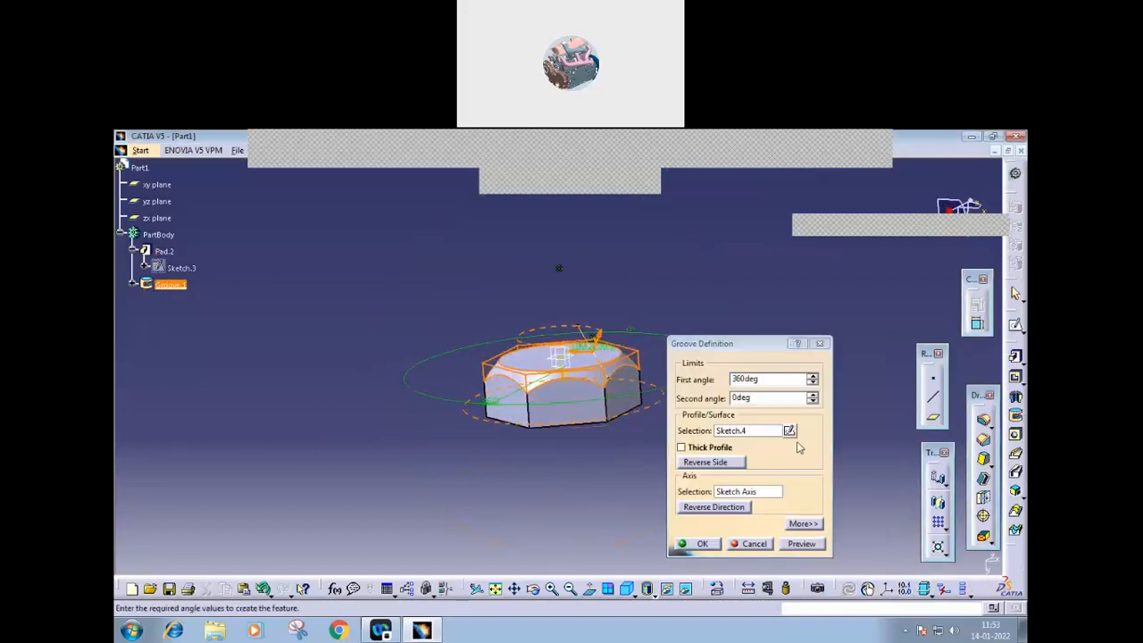
click(789, 432)
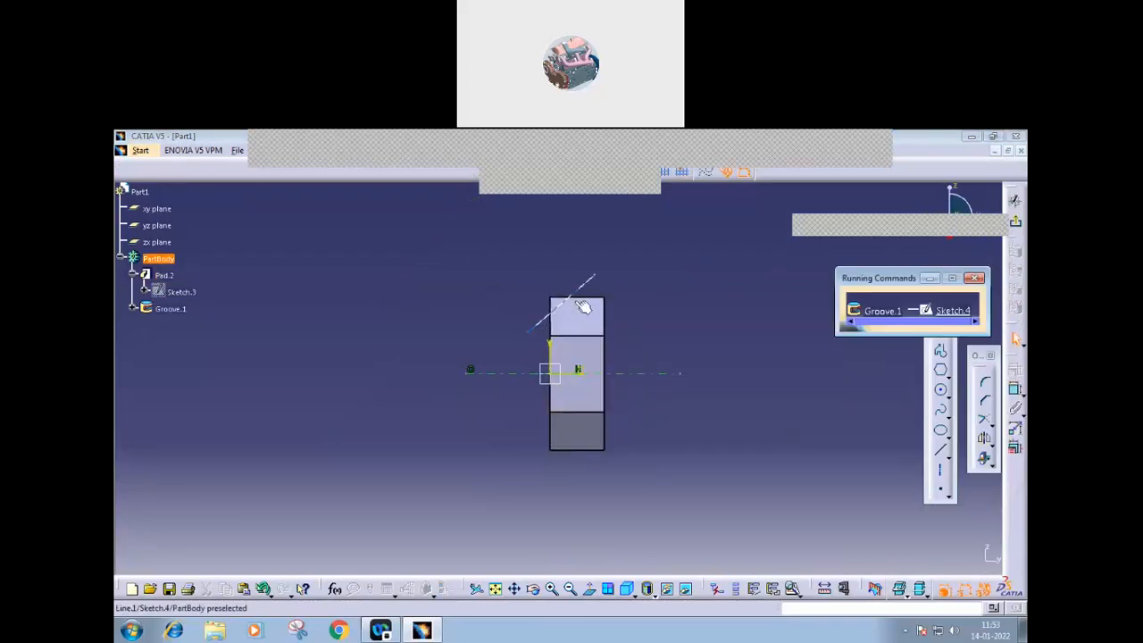
mouse_move(760, 388)
middle_down()
mouse_move(742, 469)
mouse_move(623, 477)
mouse_move(646, 422)
middle_up()
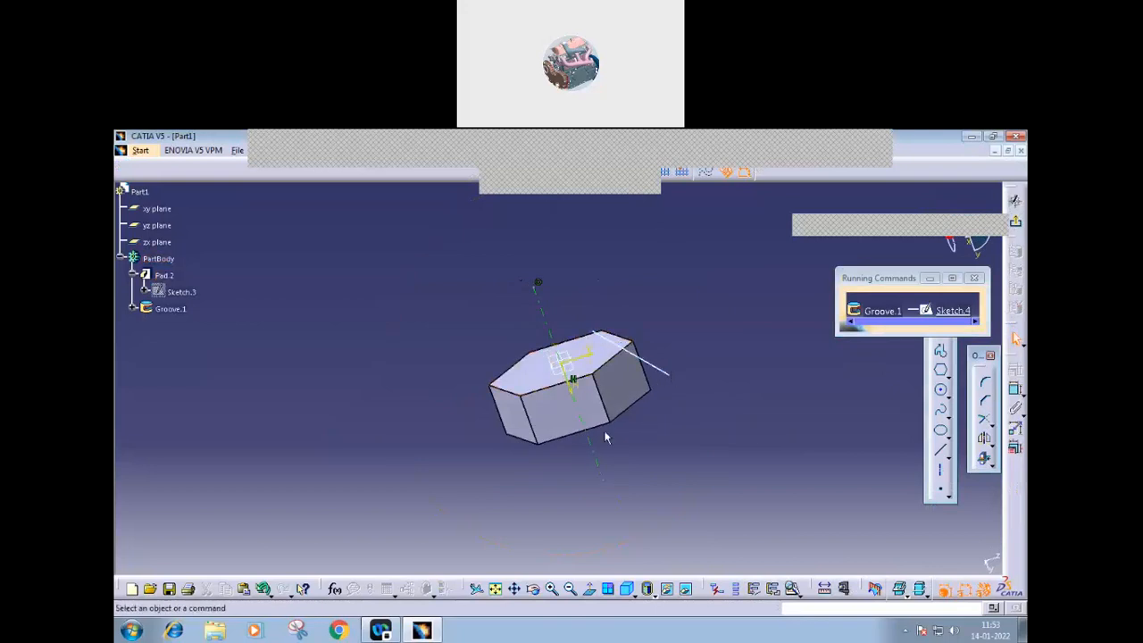
middle_drag(608, 438, 580, 419)
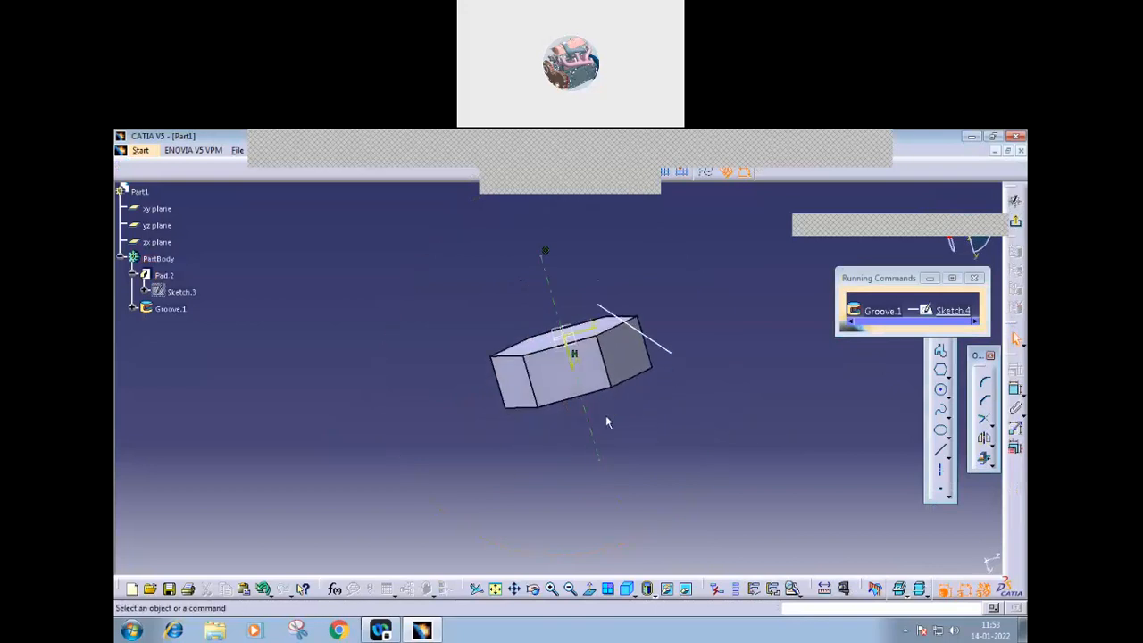
click(1019, 226)
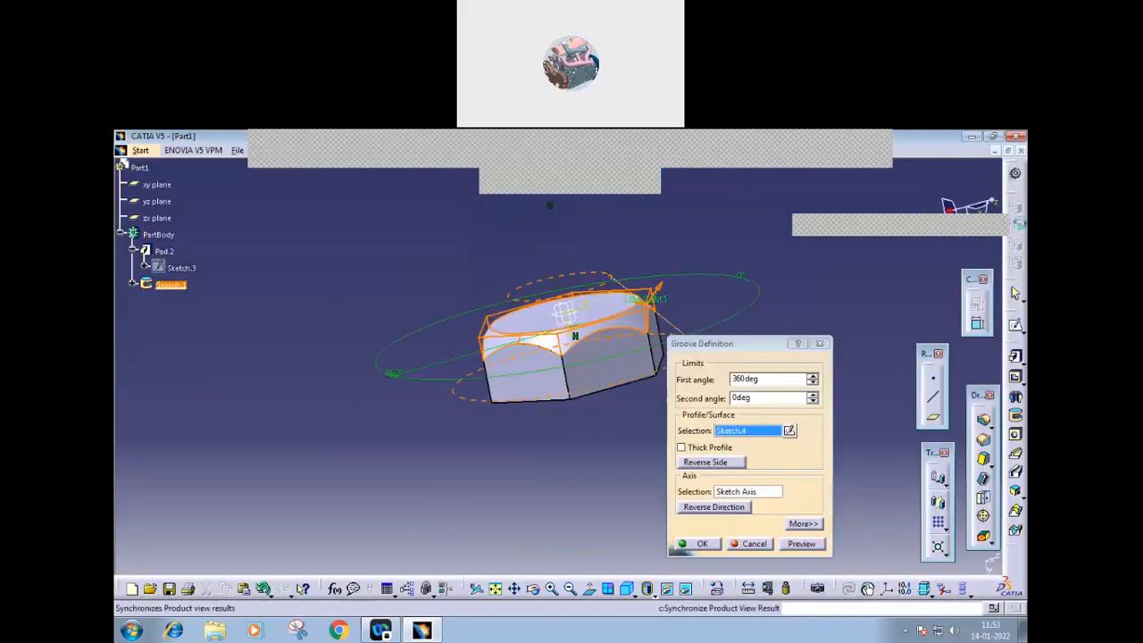
click(703, 544)
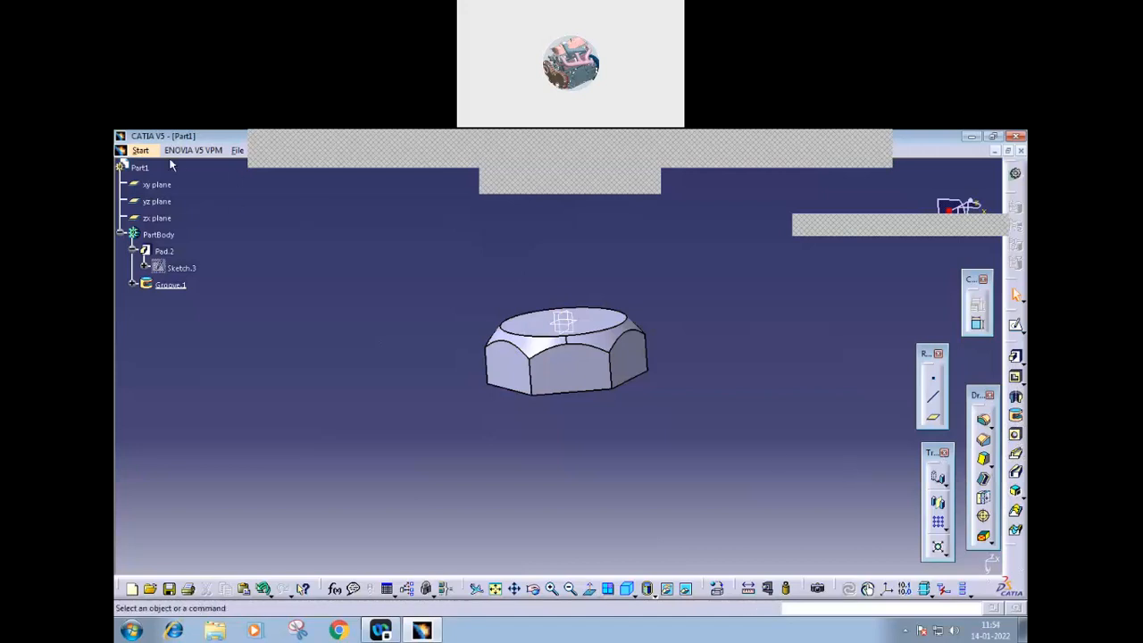
- Close the bolt head part without saving the changes
click(238, 151)
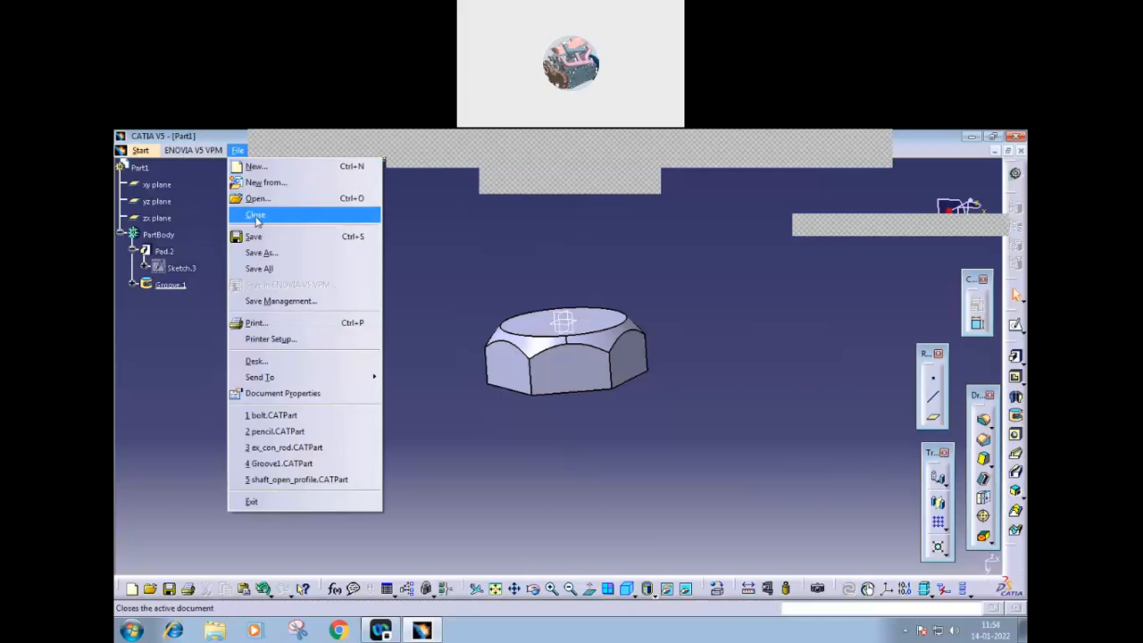
click(256, 217)
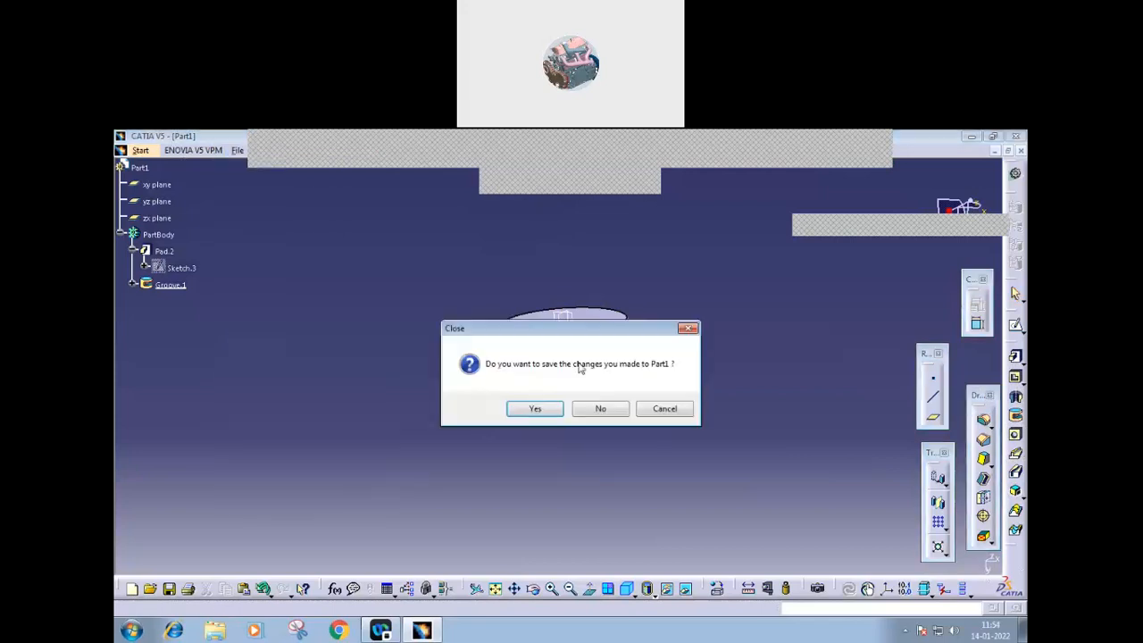
click(601, 409)
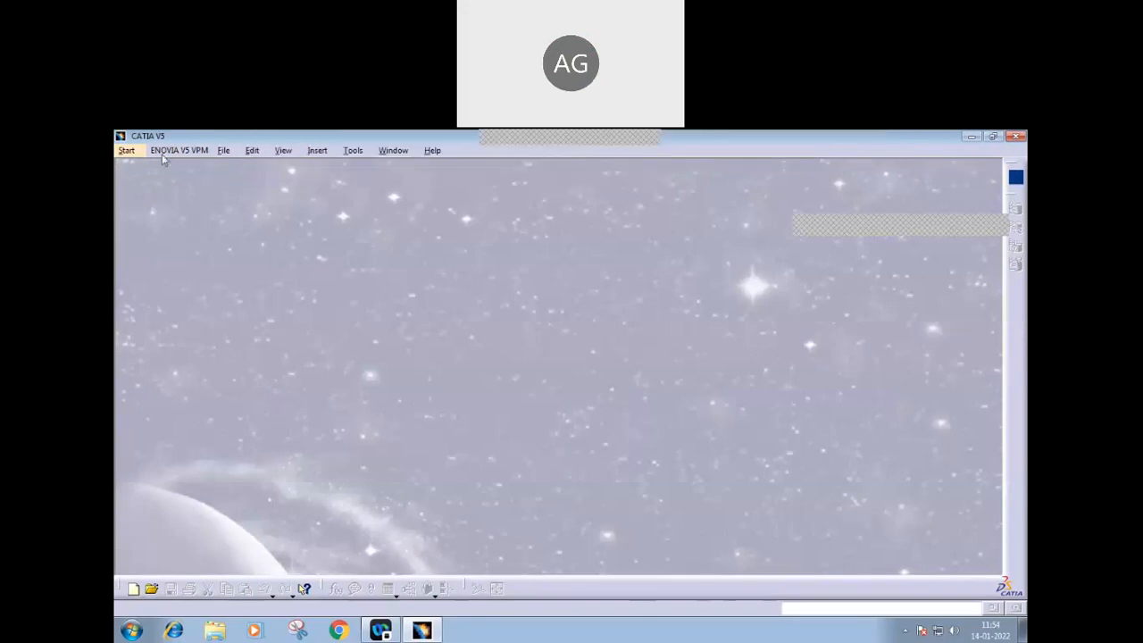
- Browse the hole folder under sketch_based for existing part files, then leave the file selection without opening anything
click(221, 151)
click(237, 198)
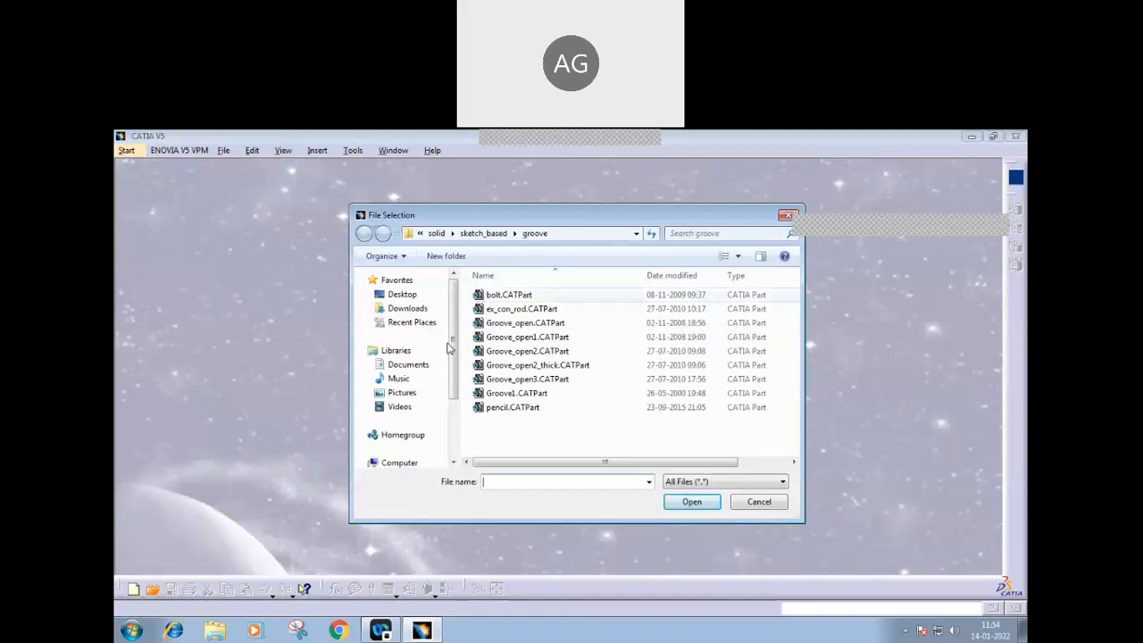
scroll(452, 398, down, 1)
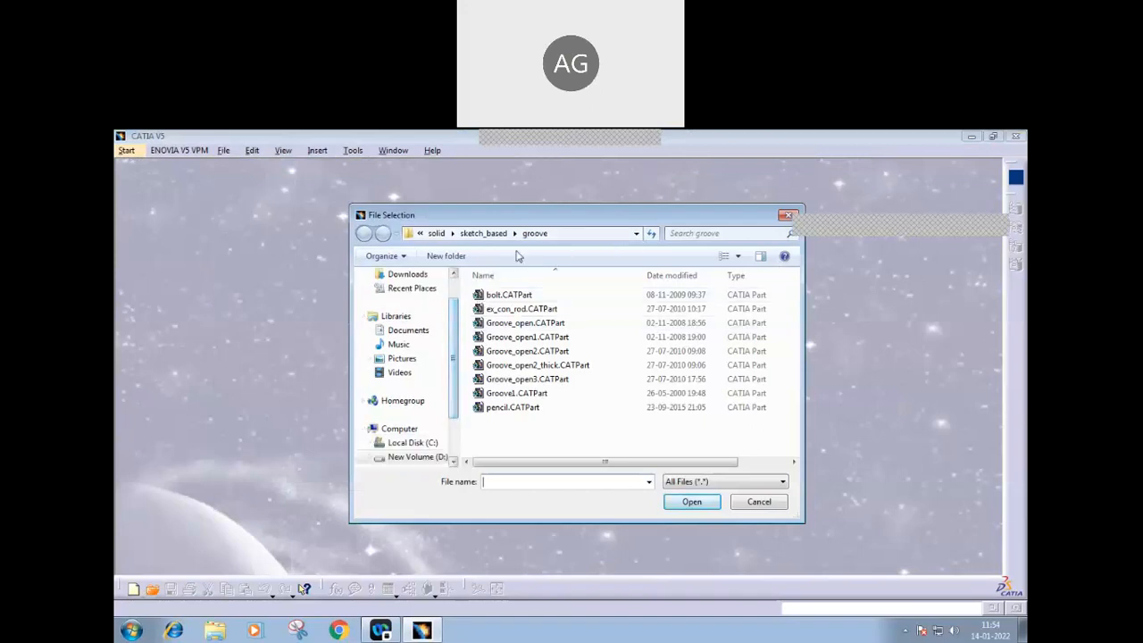
click(490, 234)
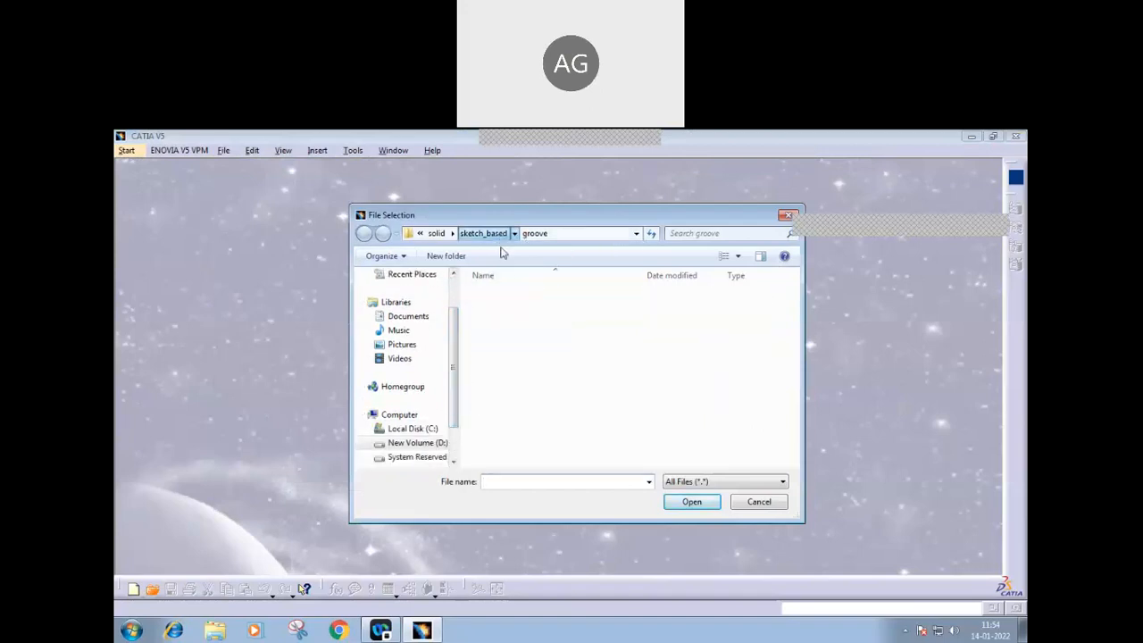
double_click(494, 309)
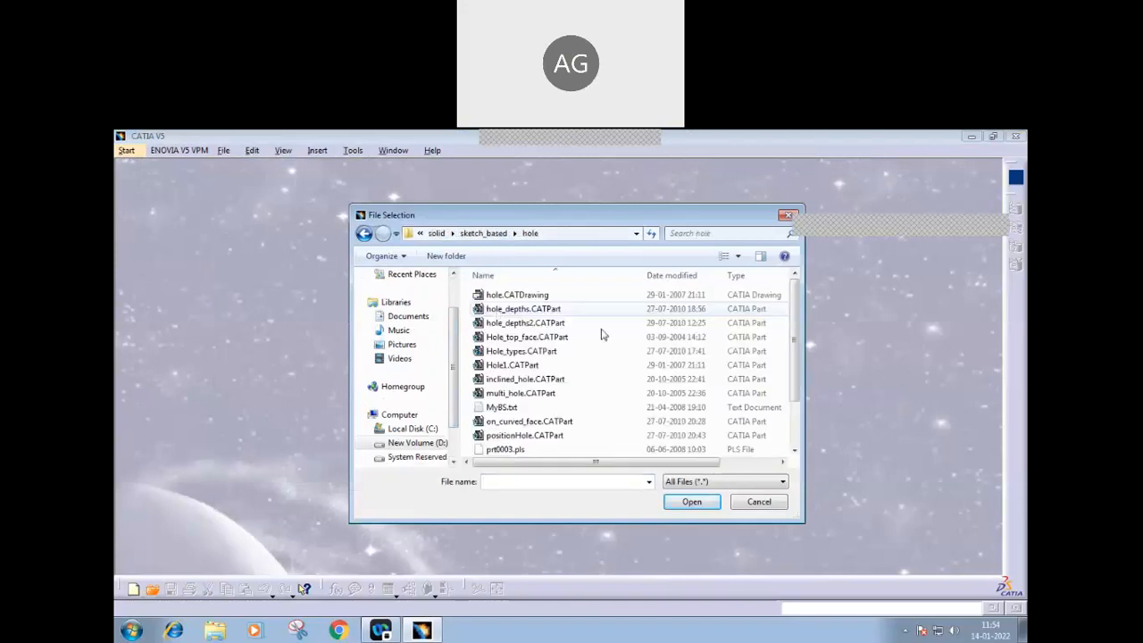
drag(798, 360, 796, 313)
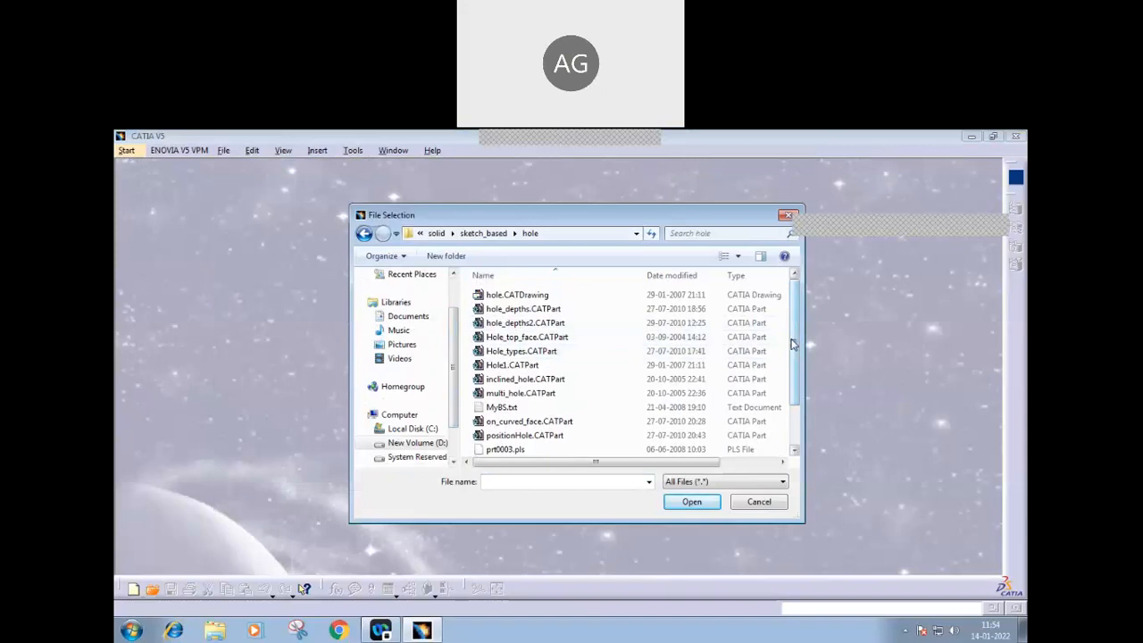
mouse_move(793, 345)
mouse_down()
mouse_move(793, 391)
mouse_move(794, 336)
mouse_up()
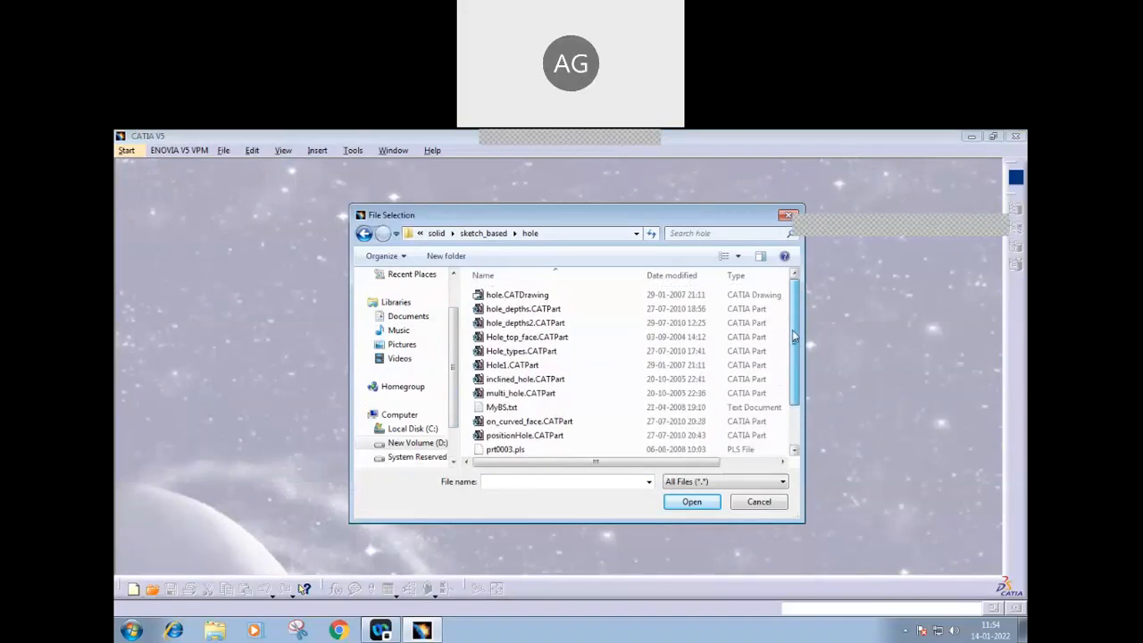
click(758, 502)
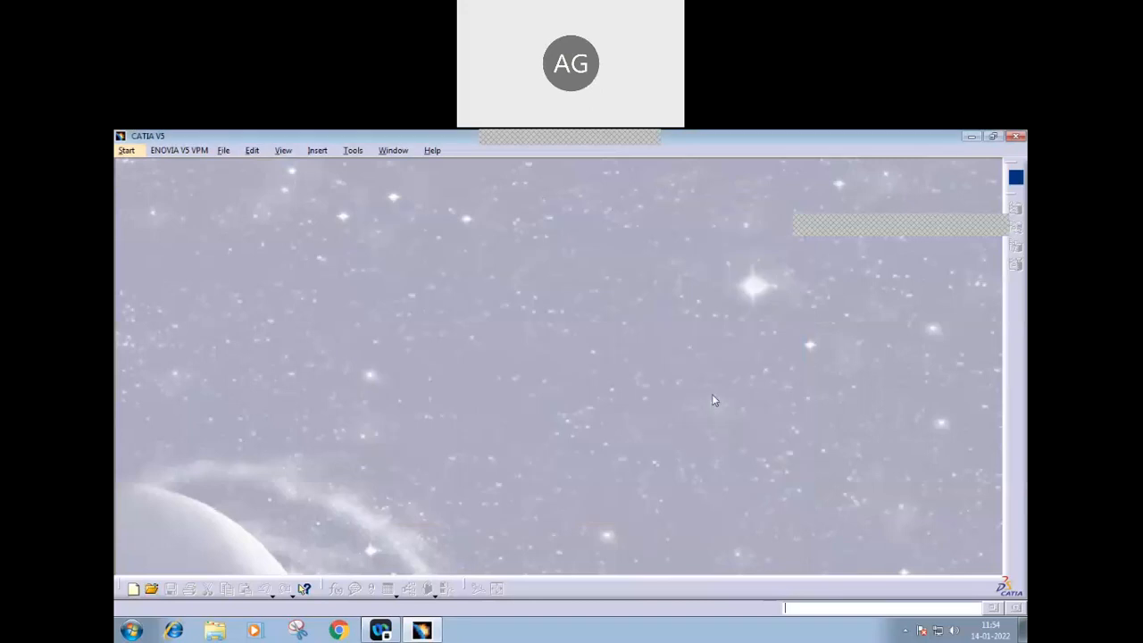
- Create a new Part Design part named Part1 with hybrid design enabled
click(126, 150)
mouse_move(179, 182)
click(323, 182)
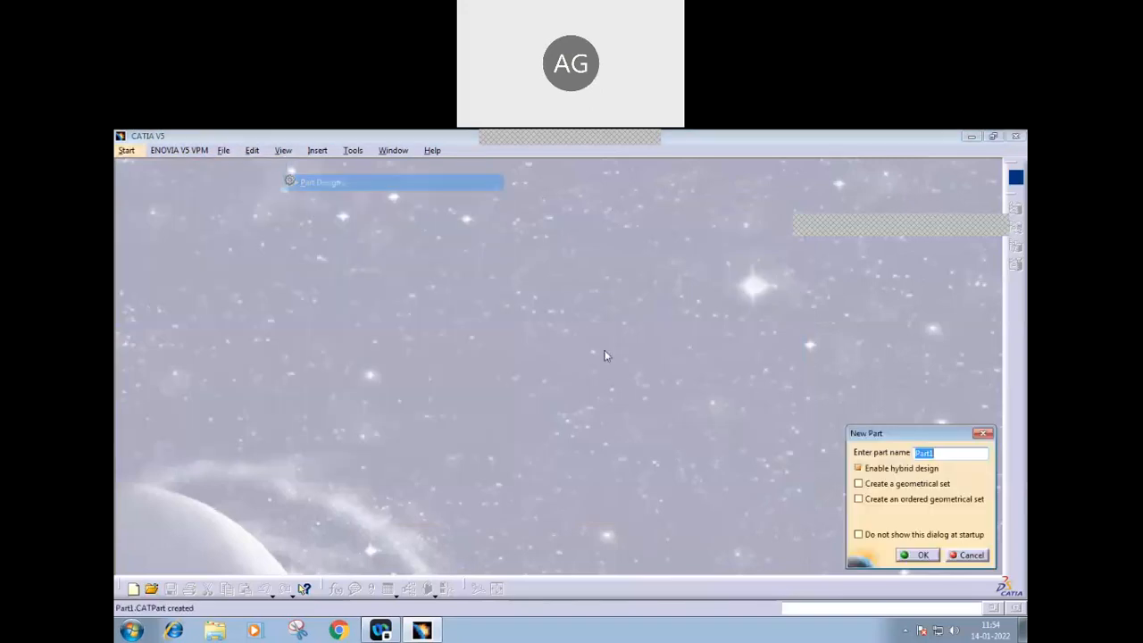
click(919, 555)
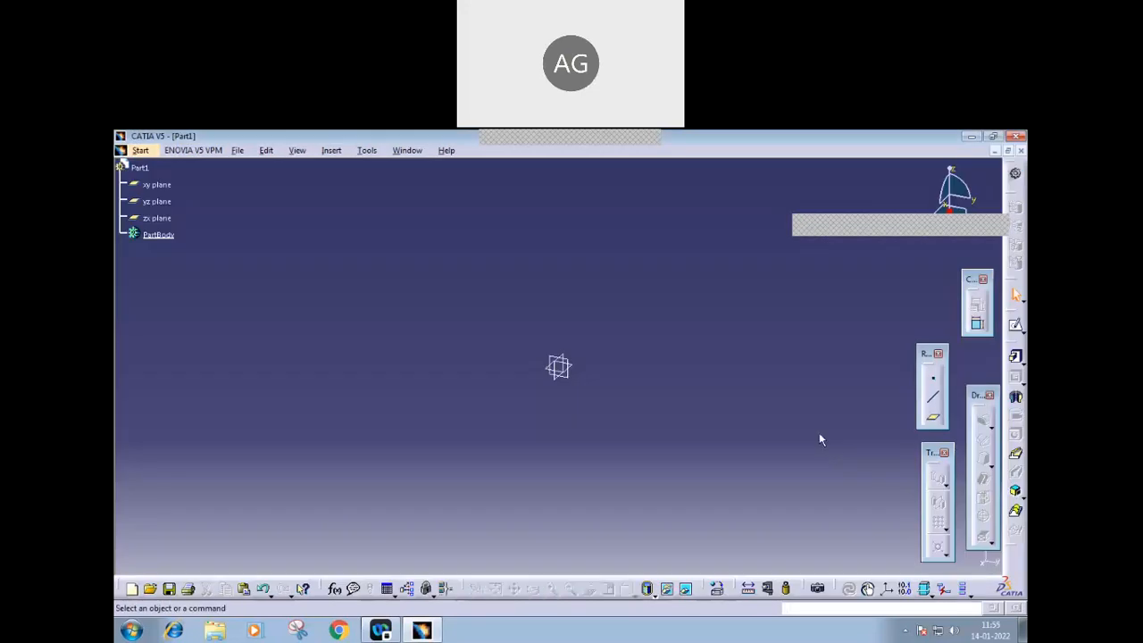
- Sketch a rectangle centred on the origin on the yz plane and exit the sketch
click(1016, 325)
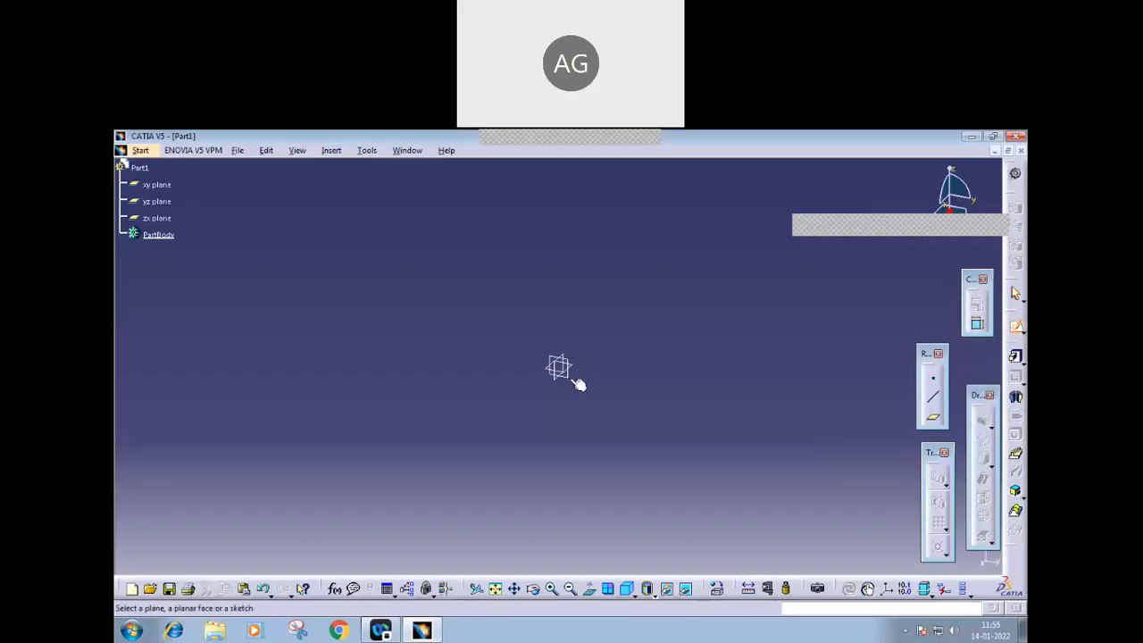
click(577, 382)
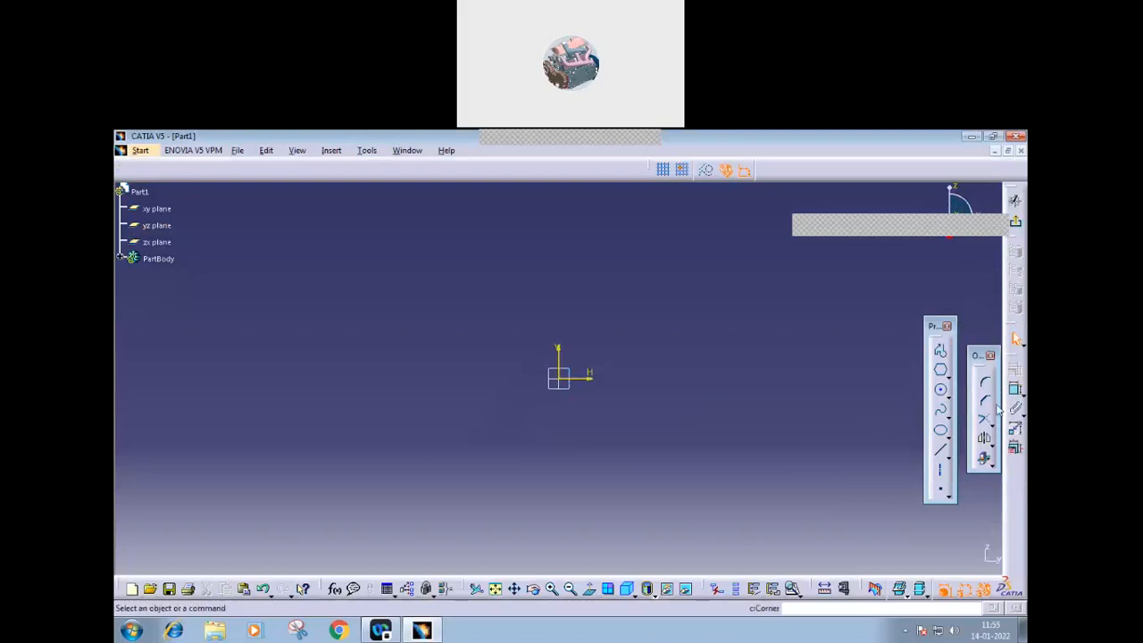
click(952, 375)
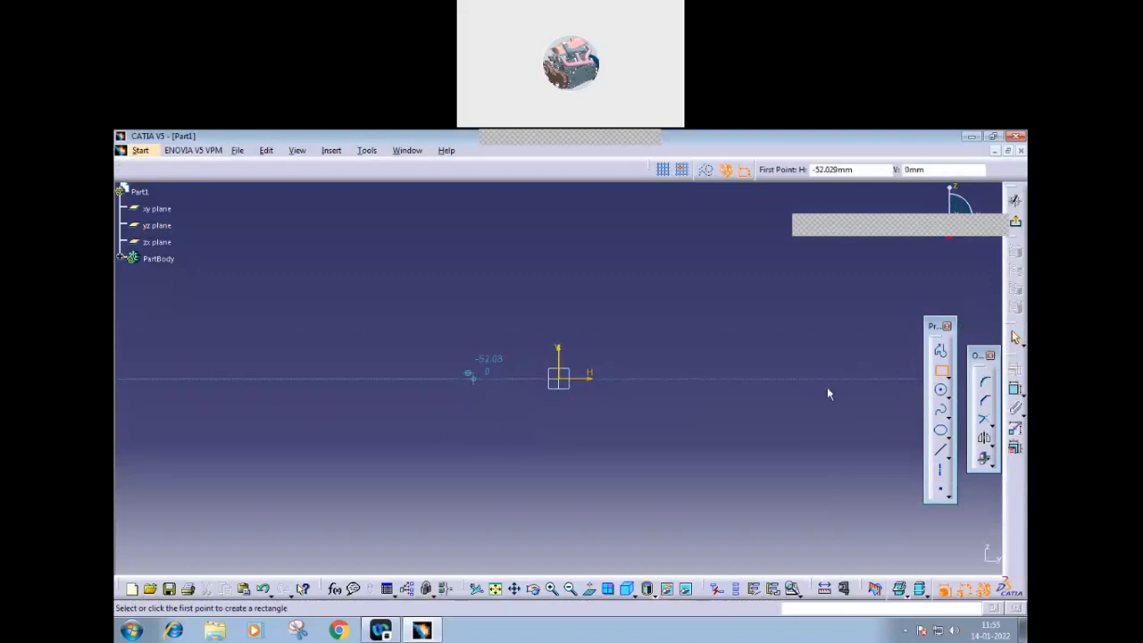
click(951, 377)
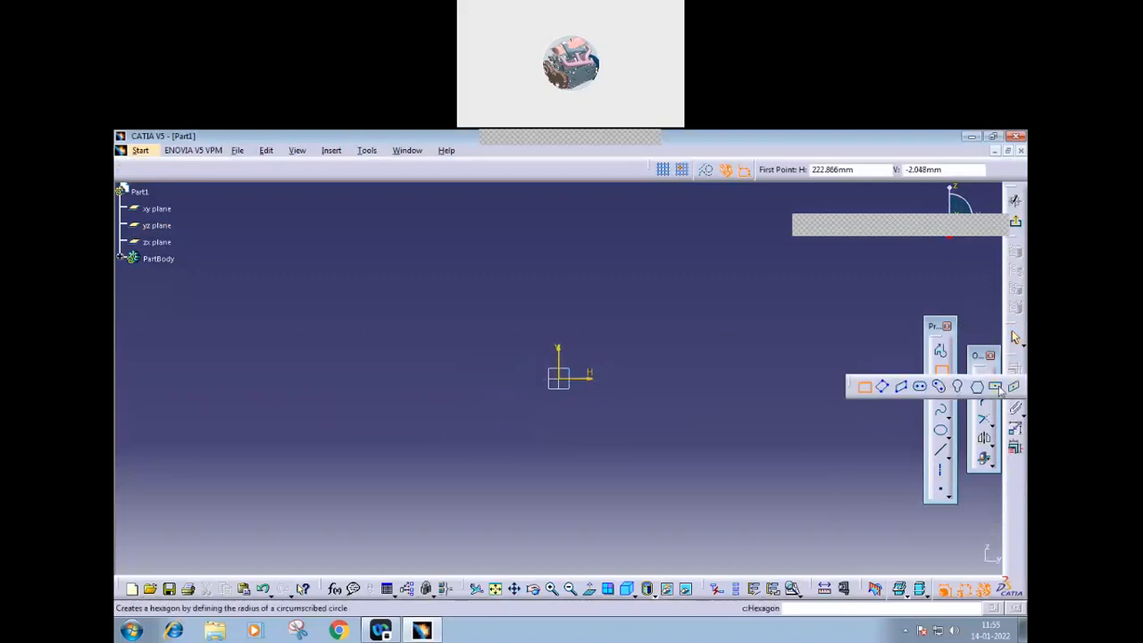
click(558, 380)
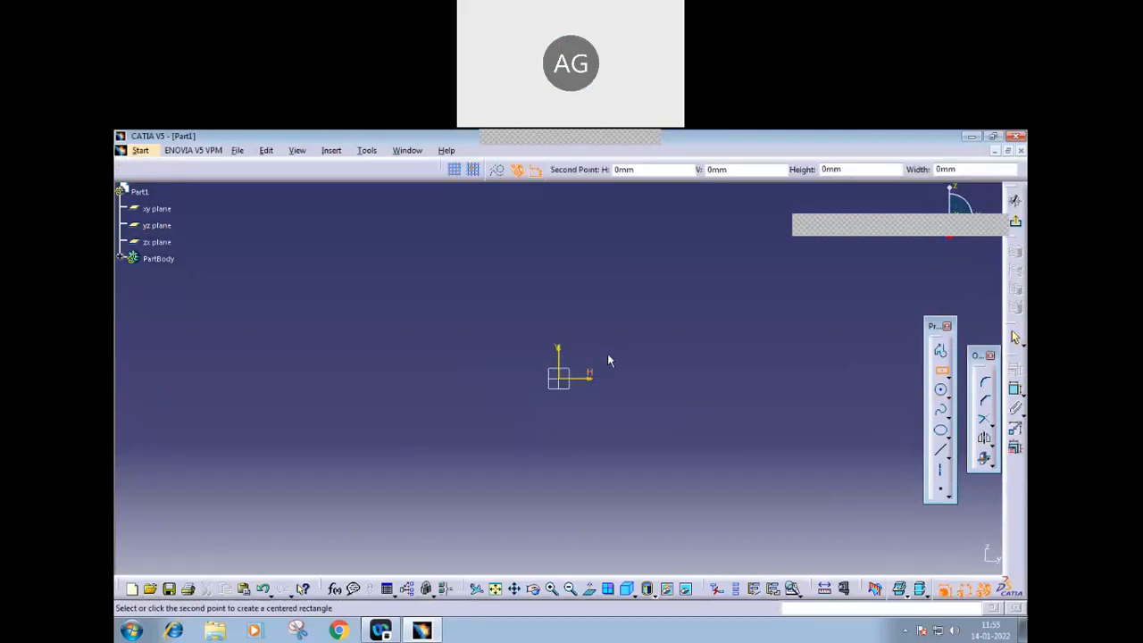
click(681, 287)
middle_drag(743, 399, 569, 386)
click(577, 399)
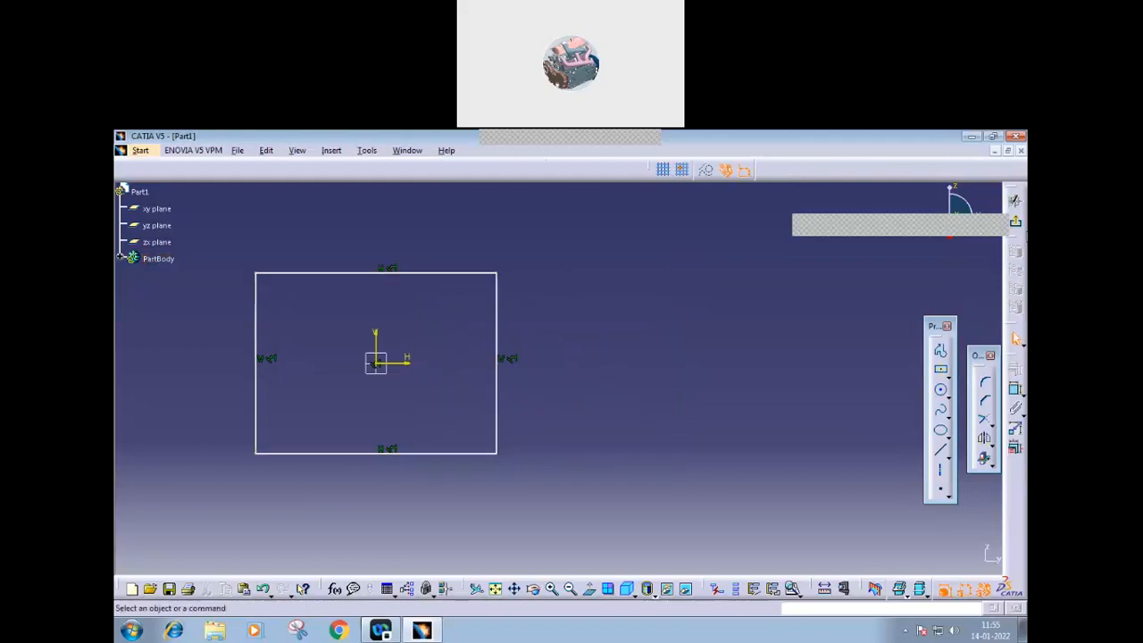
click(1017, 225)
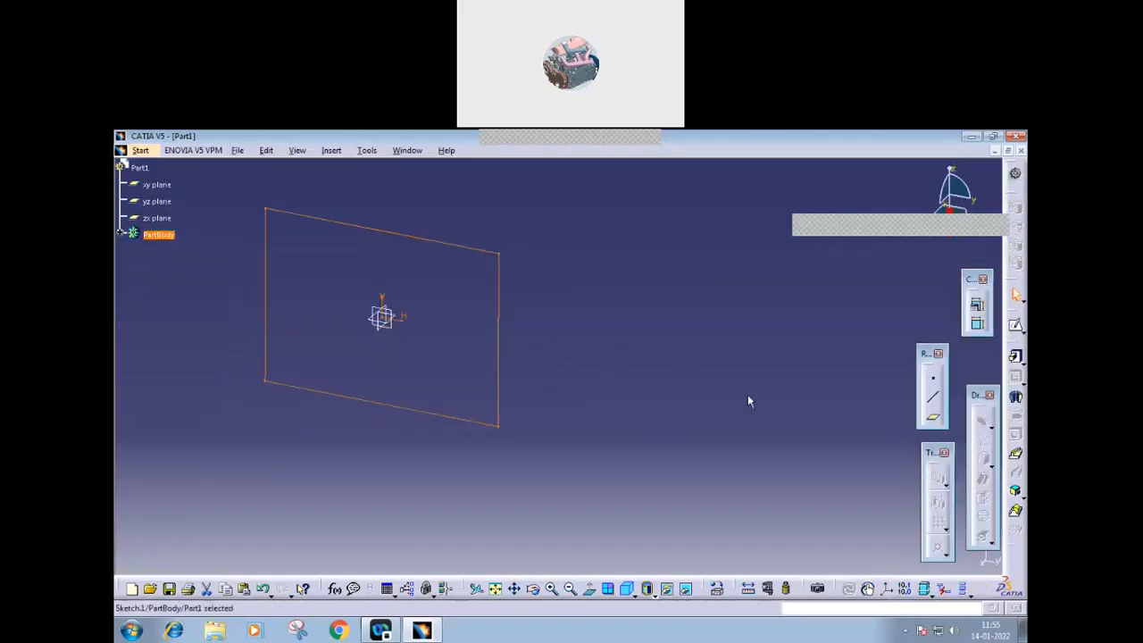
- Pad the rectangle sketch to a length of 40 mm
click(1016, 358)
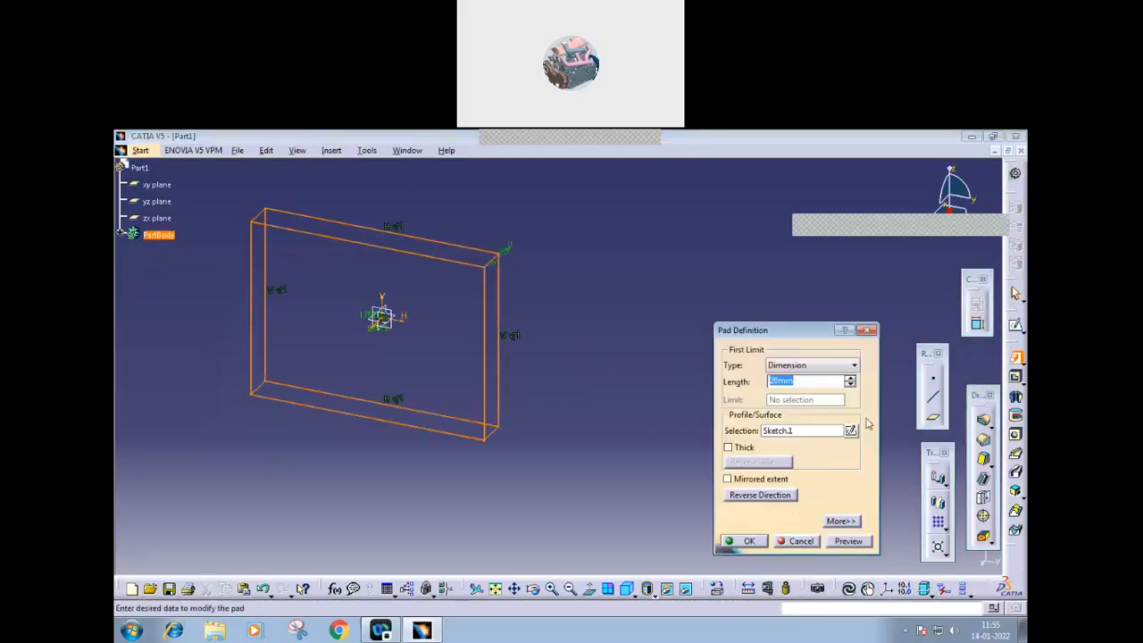
click(851, 378)
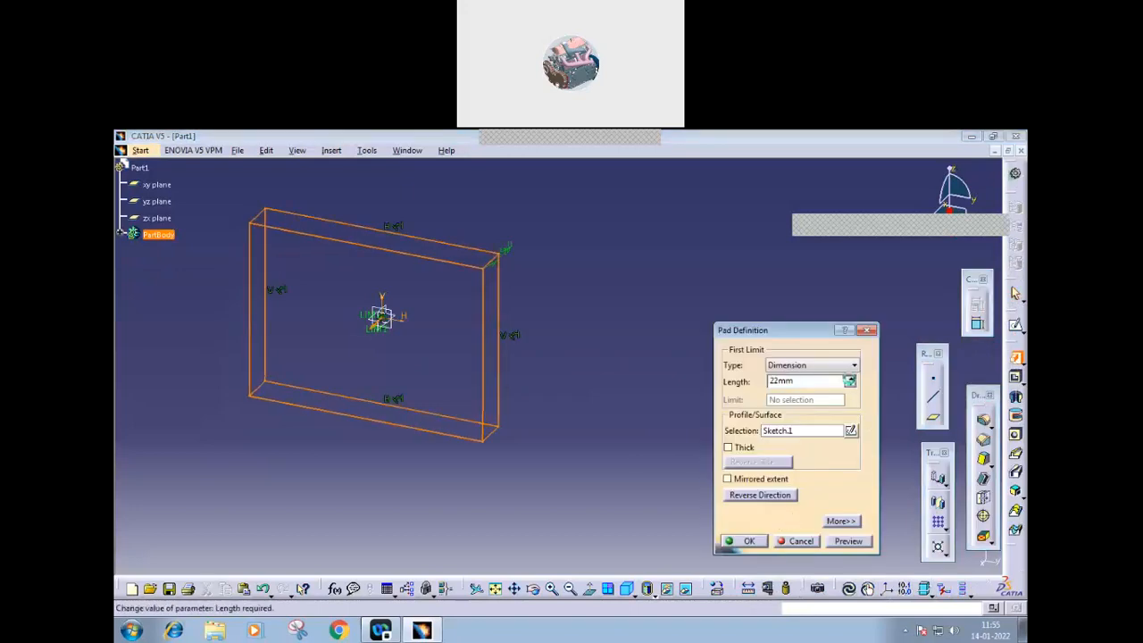
click(745, 541)
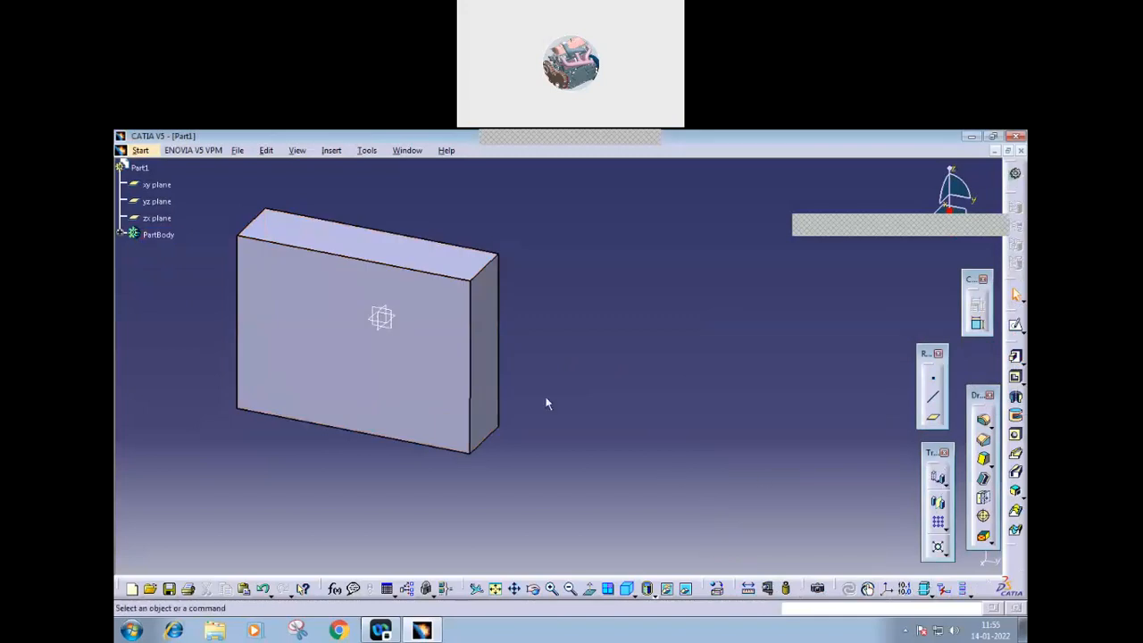
- Edit the block's pad and set its length to 49 mm
double_click(406, 370)
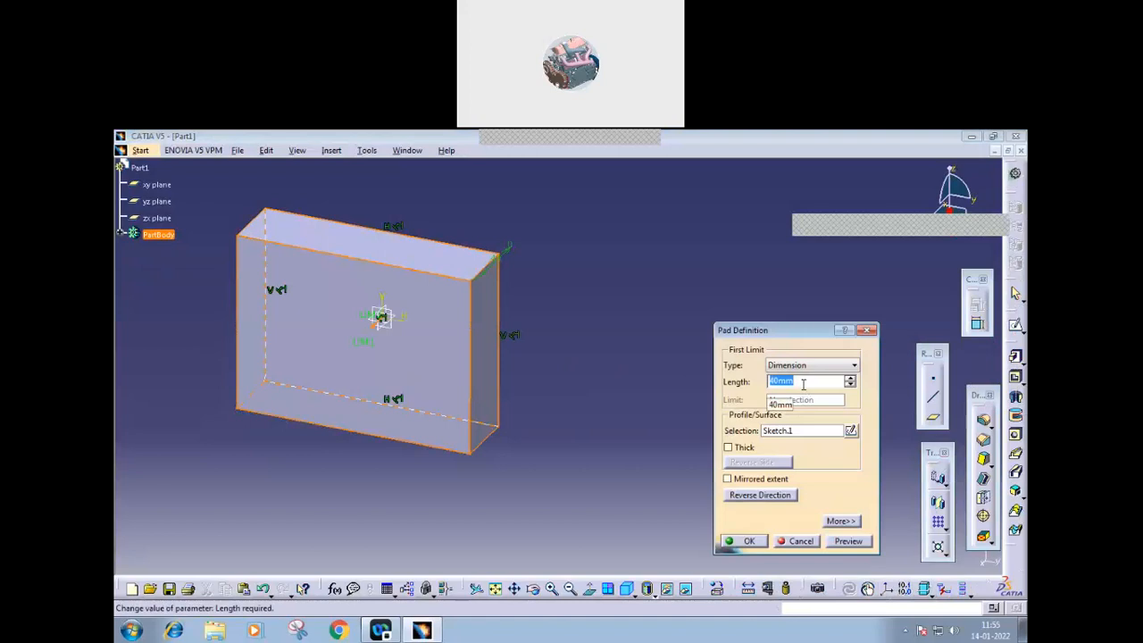
click(851, 379)
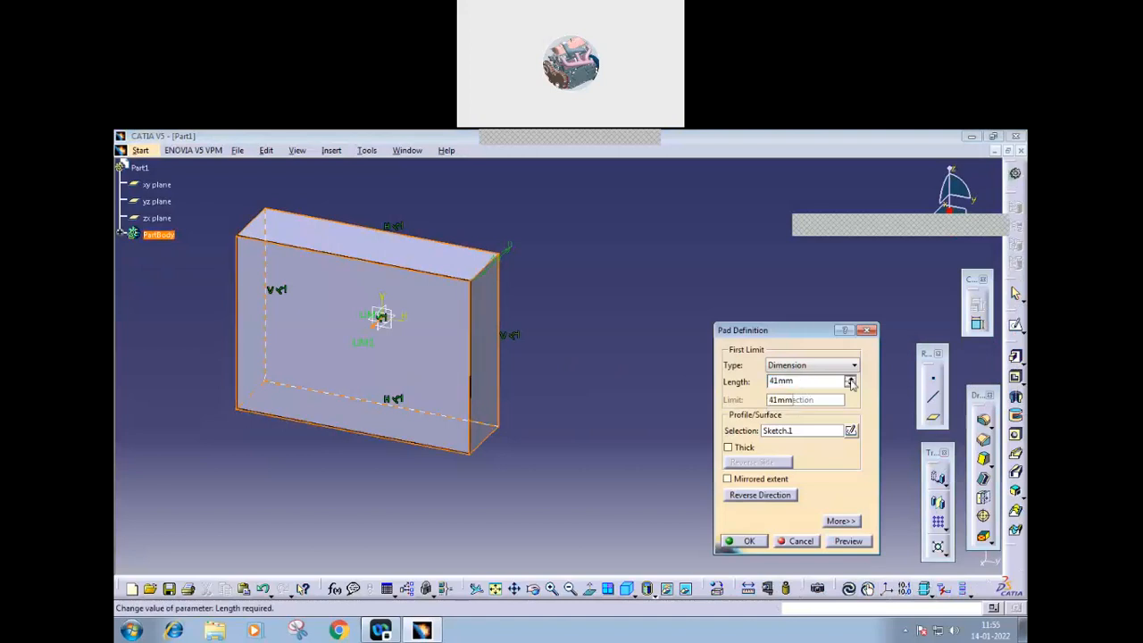
click(851, 380)
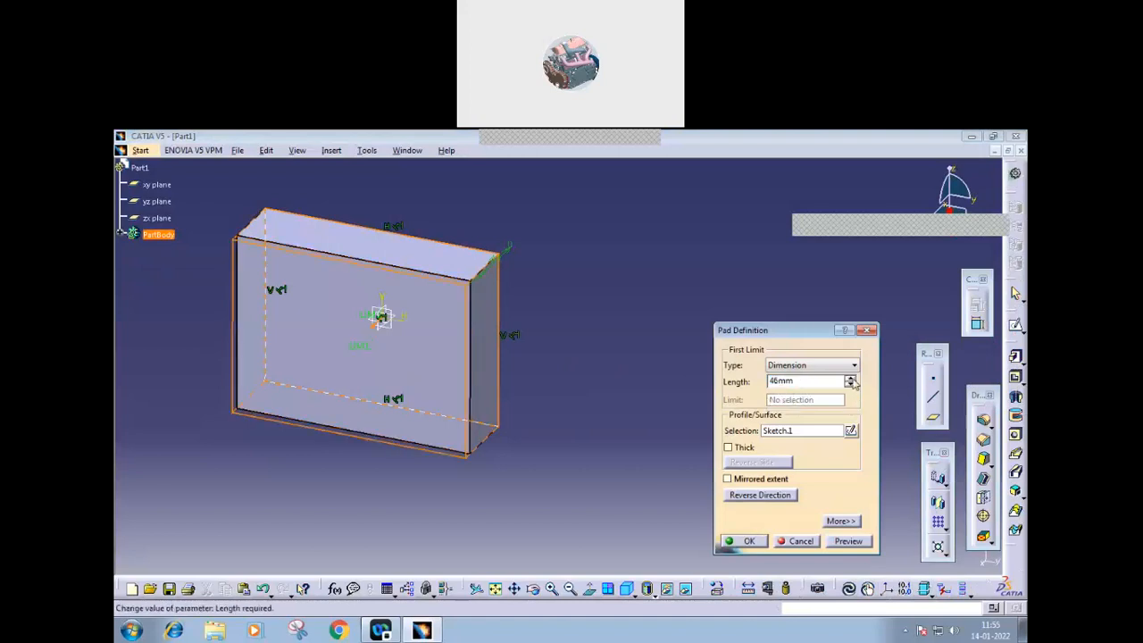
click(851, 379)
click(850, 380)
click(850, 379)
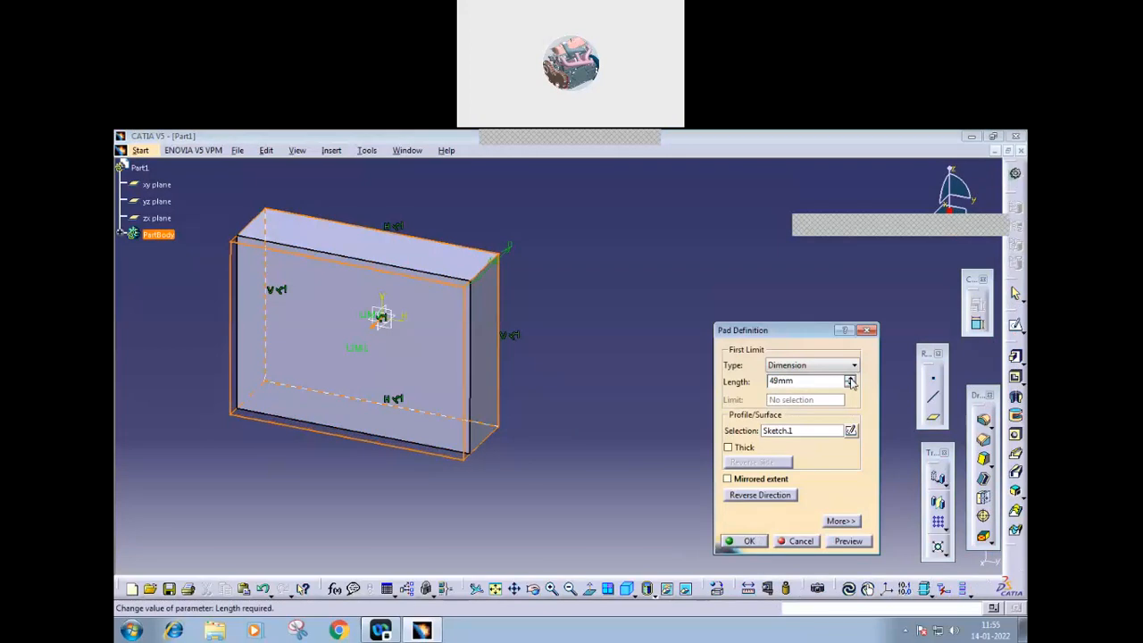
click(750, 541)
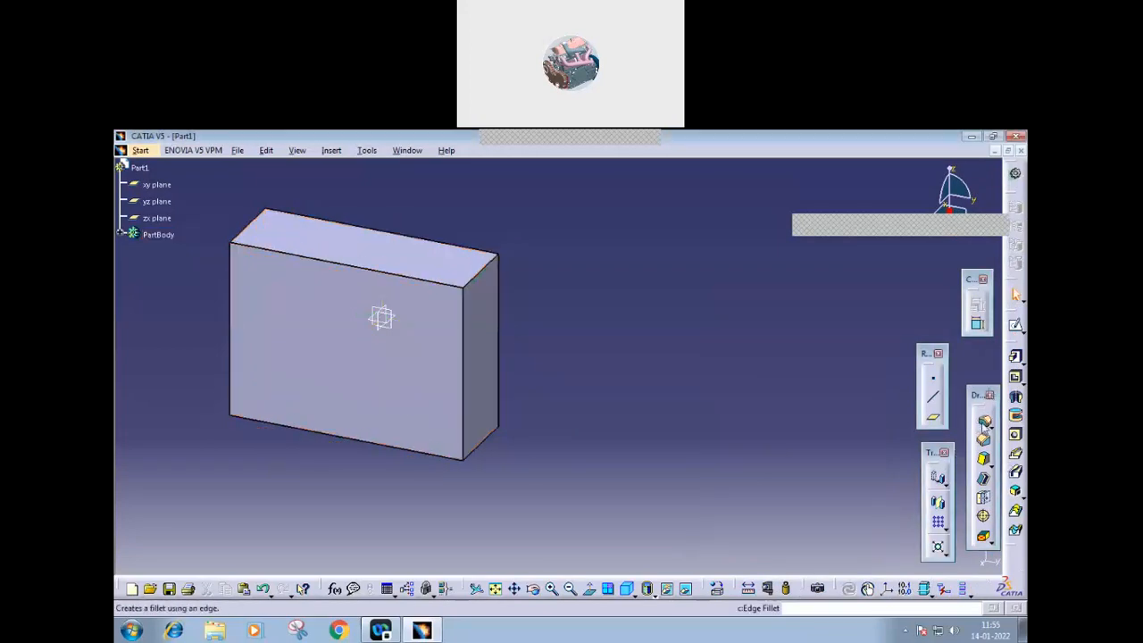
- Fillet three of the block's thickness-direction corner edges with a 24 mm radius, leaving the fourth corner sharp
click(985, 421)
click(497, 282)
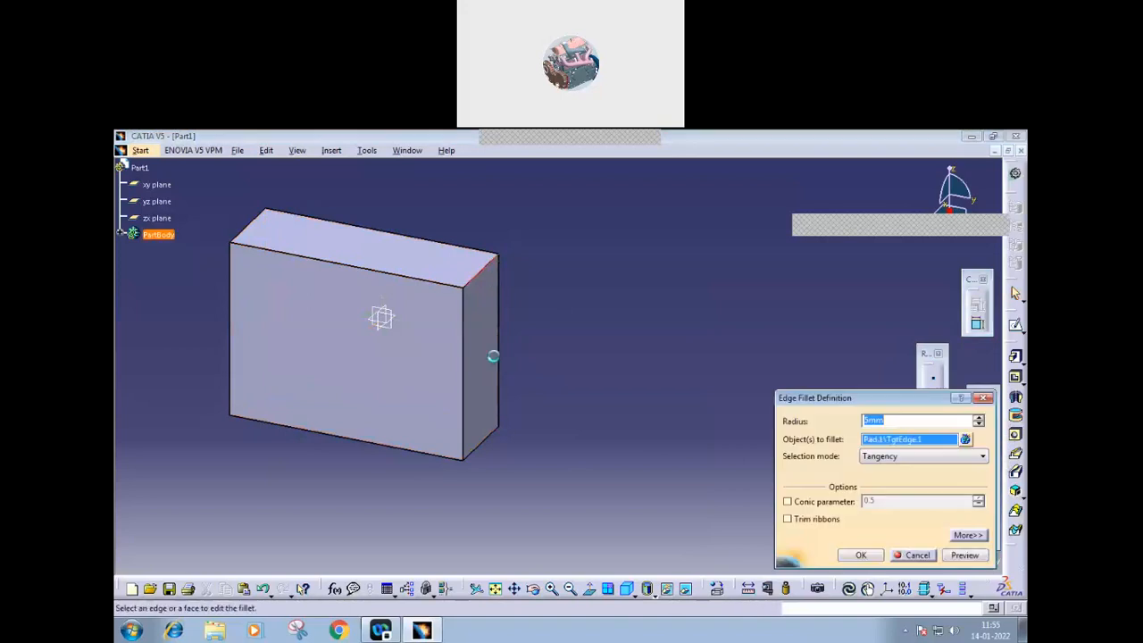
click(487, 446)
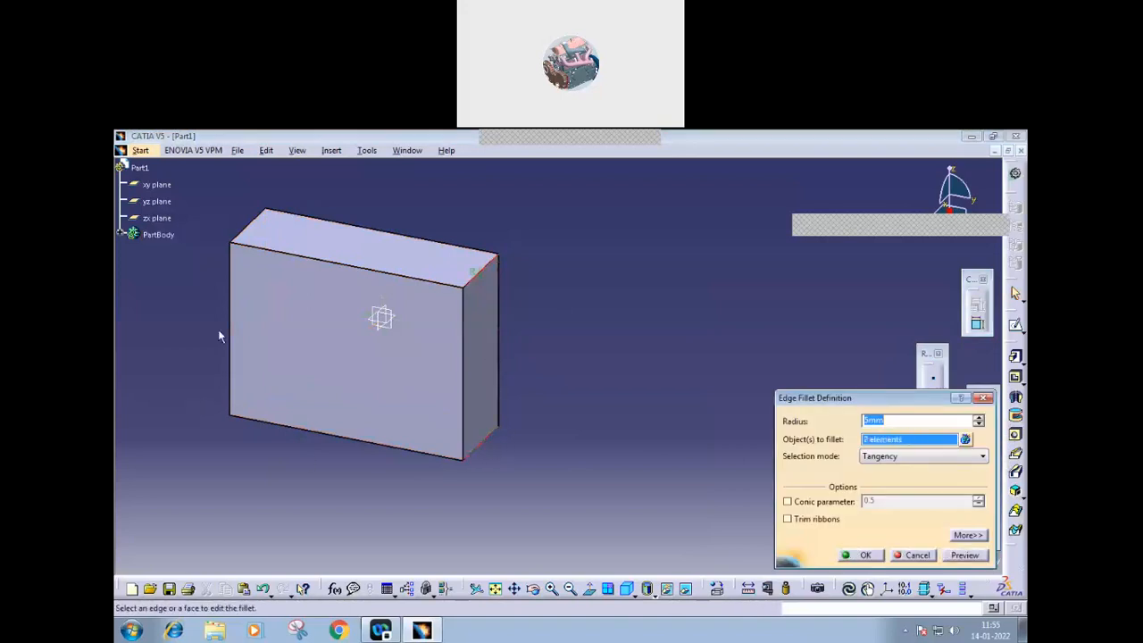
click(243, 228)
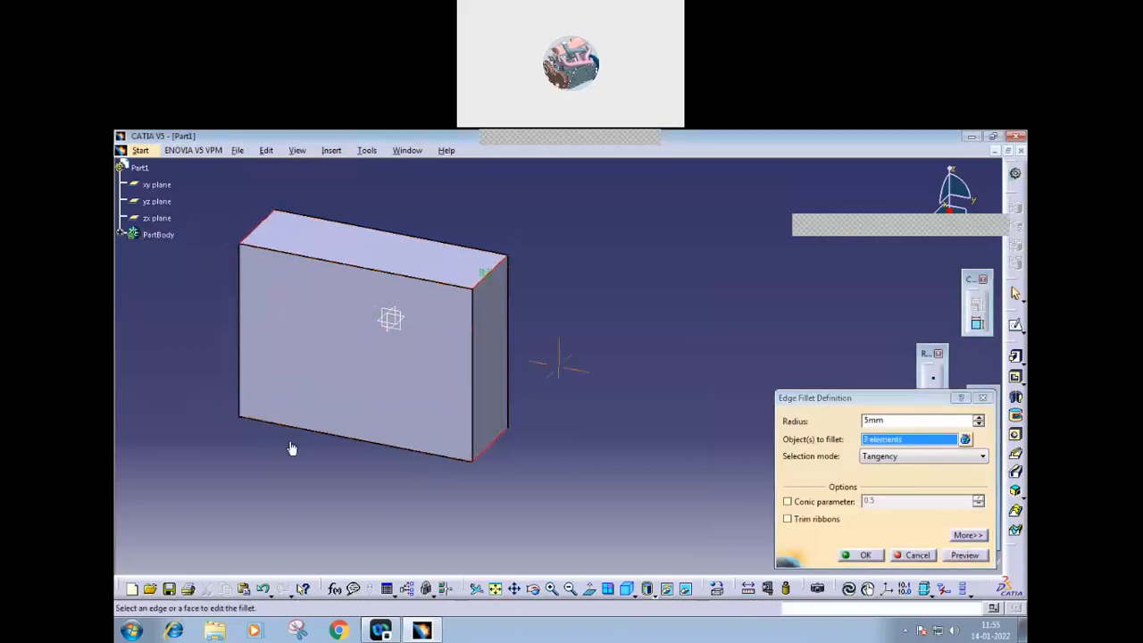
middle_drag(291, 449, 408, 417)
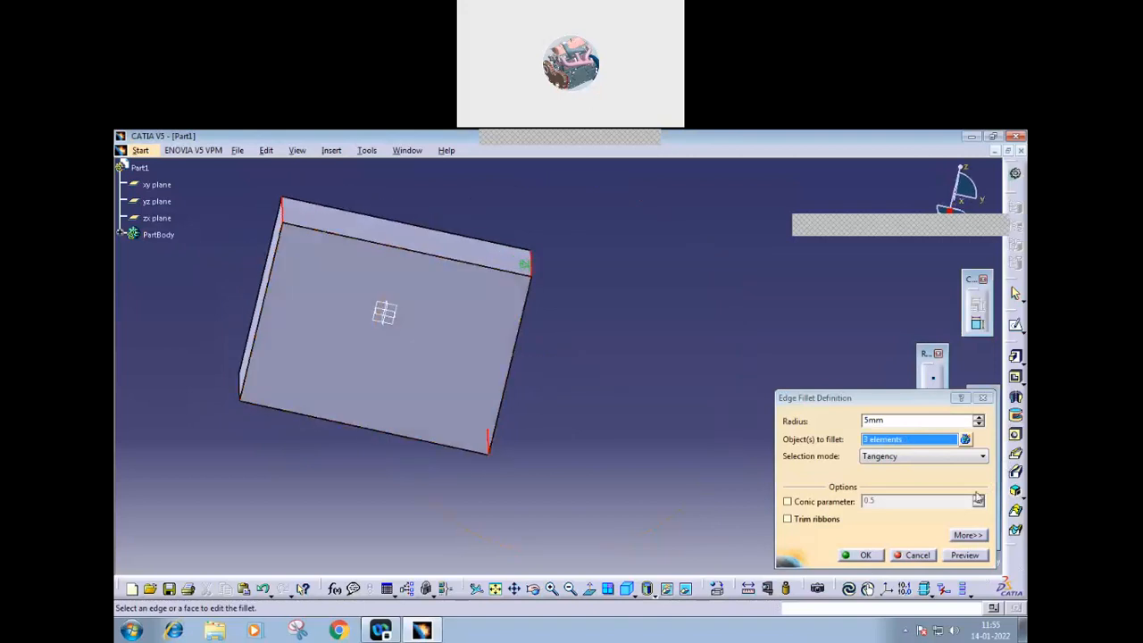
click(979, 417)
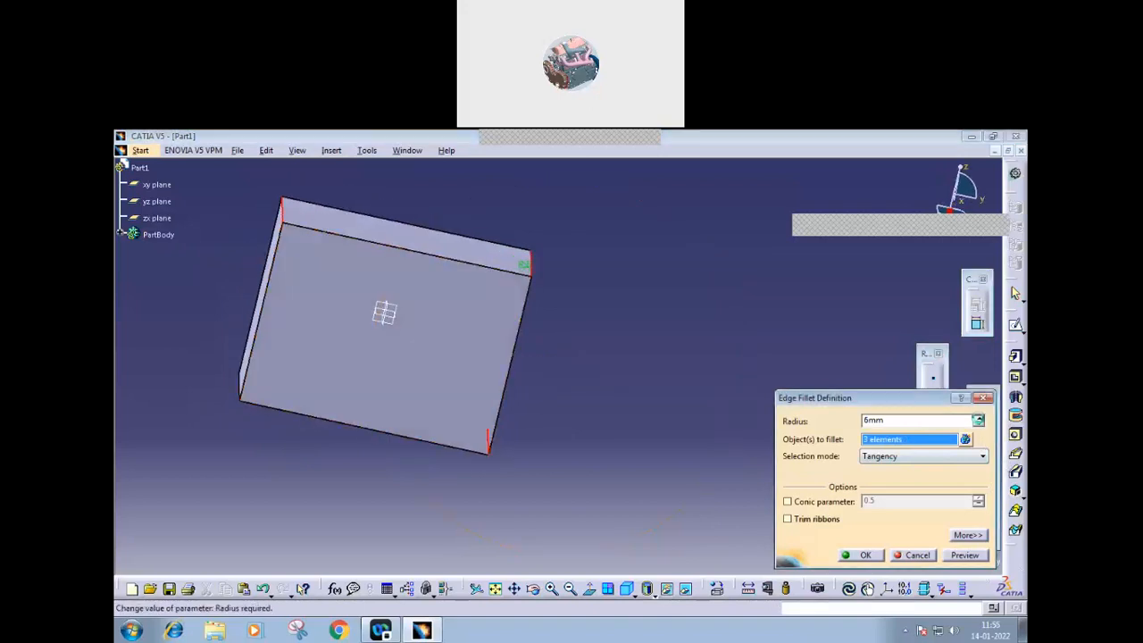
click(868, 555)
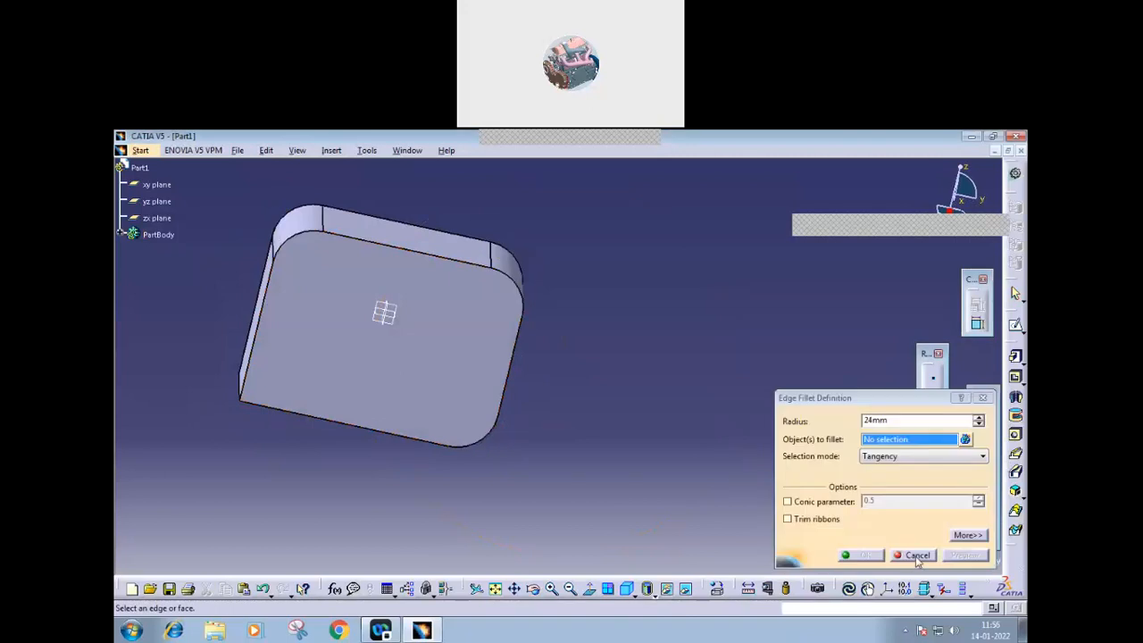
click(916, 555)
middle_drag(585, 478, 692, 527)
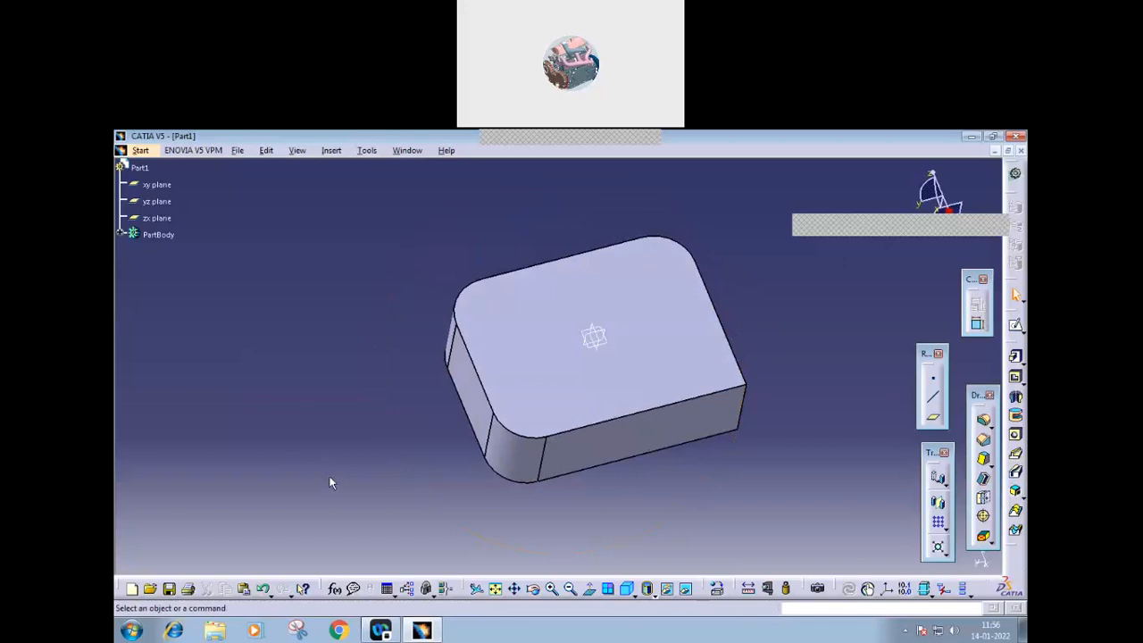
click(1016, 435)
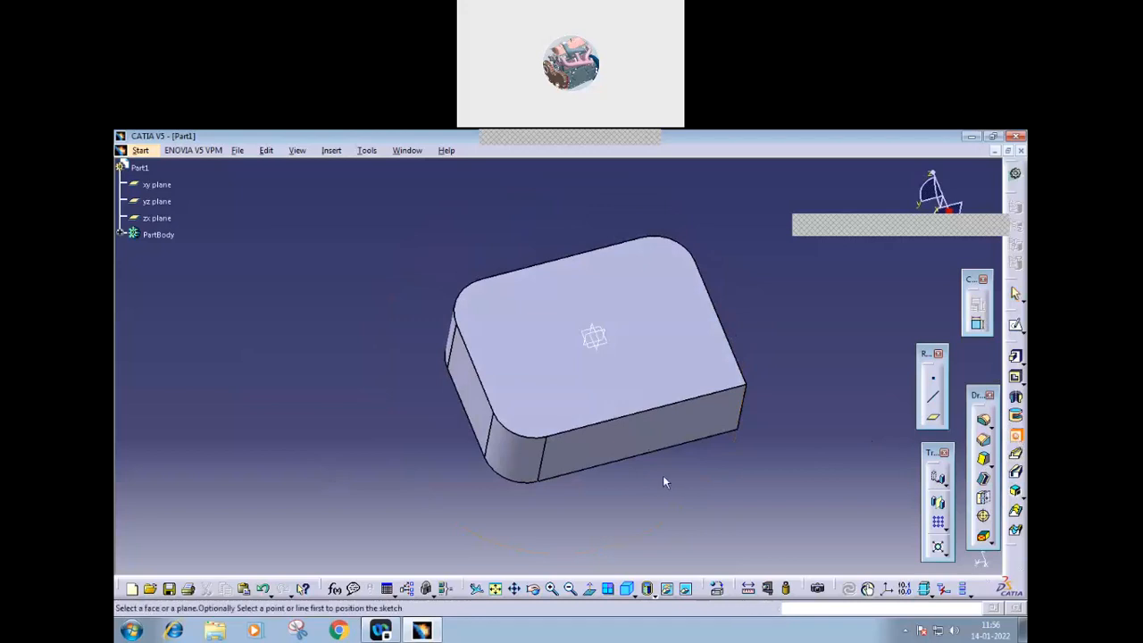
click(554, 377)
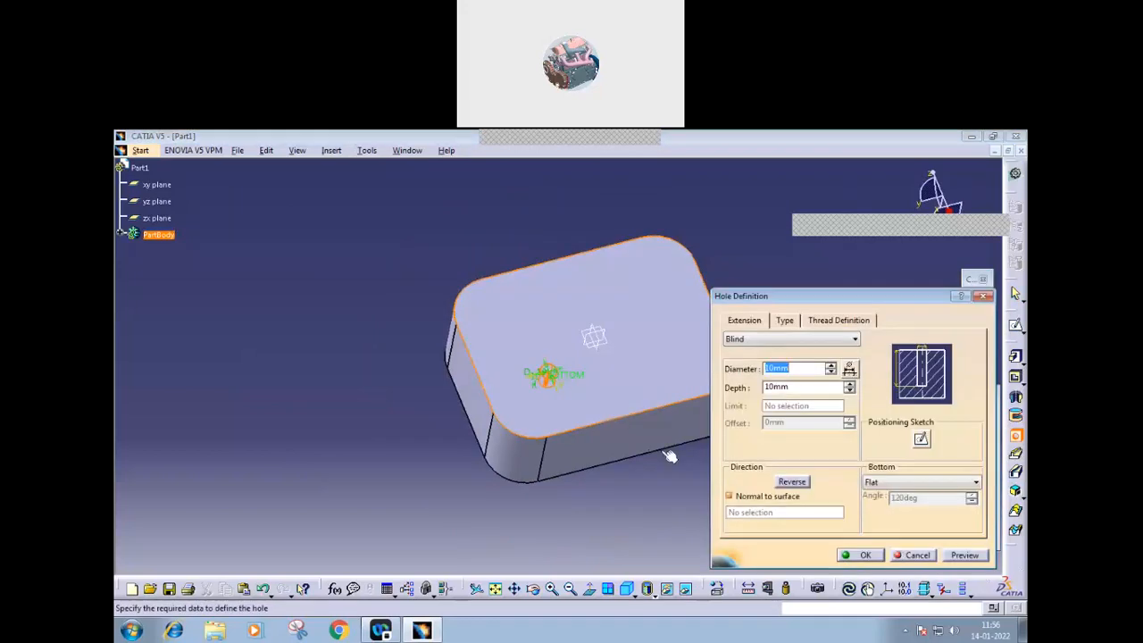
middle_drag(658, 487, 518, 485)
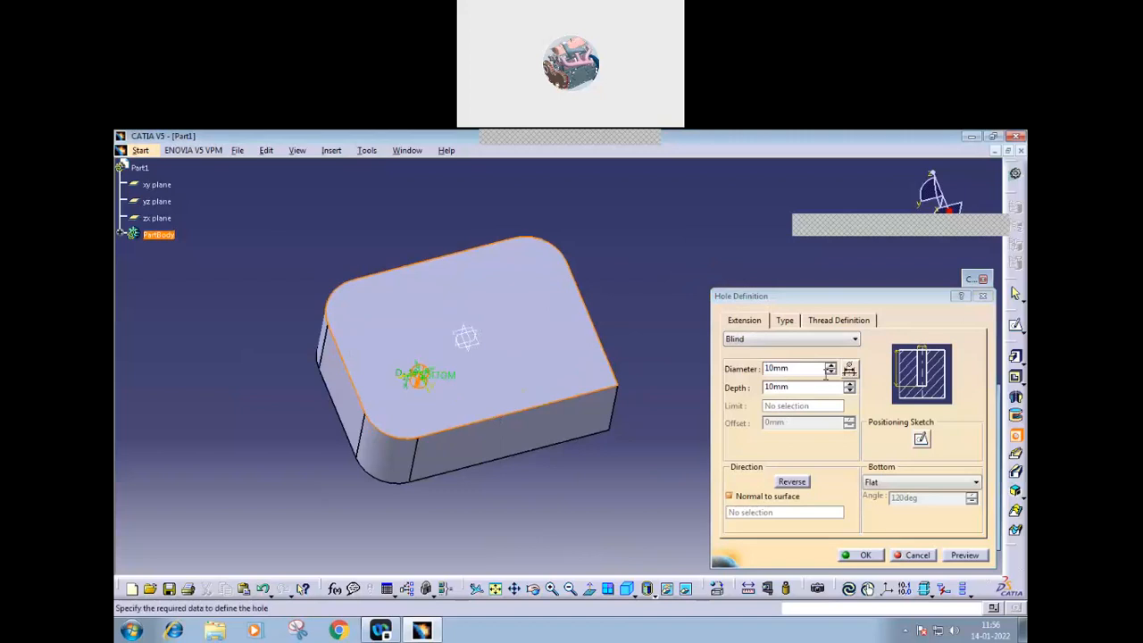
click(831, 365)
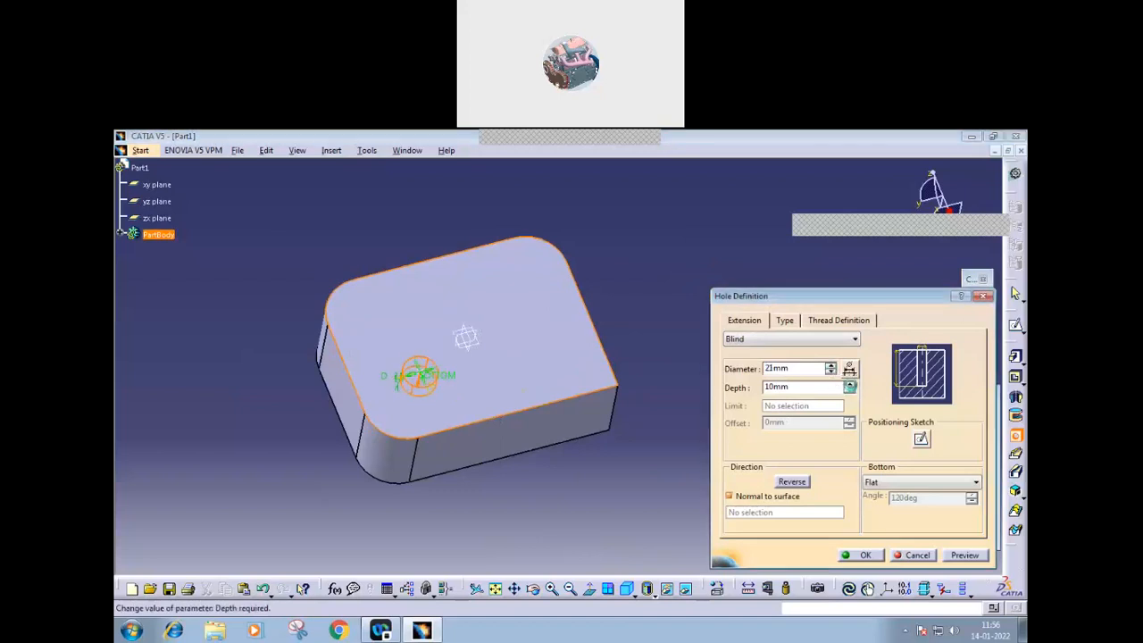
click(850, 384)
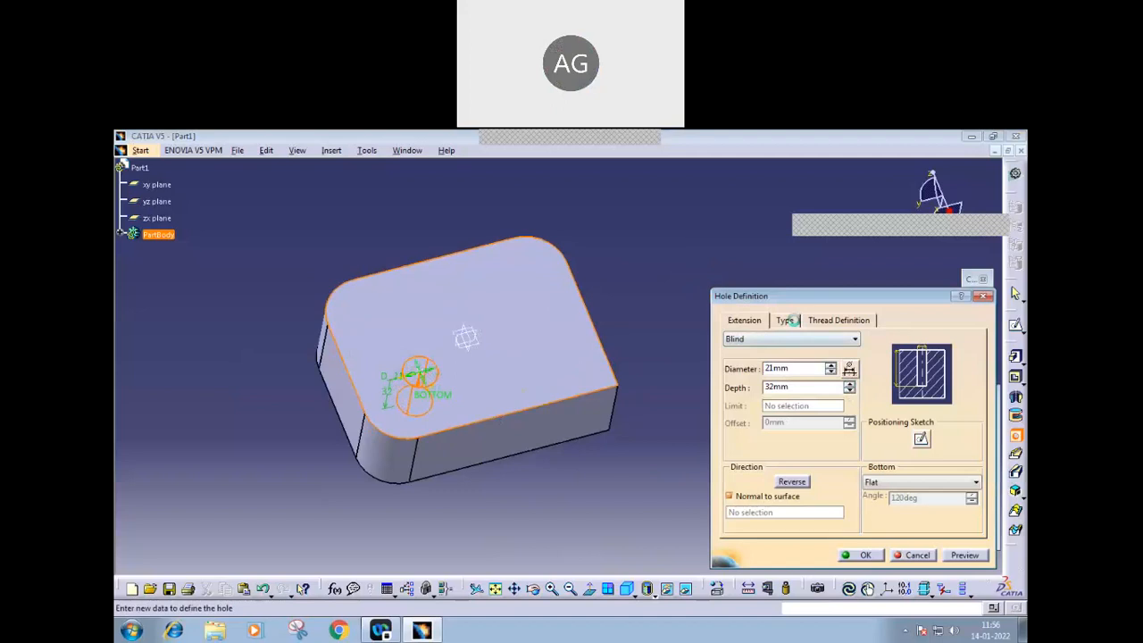
click(787, 320)
click(746, 319)
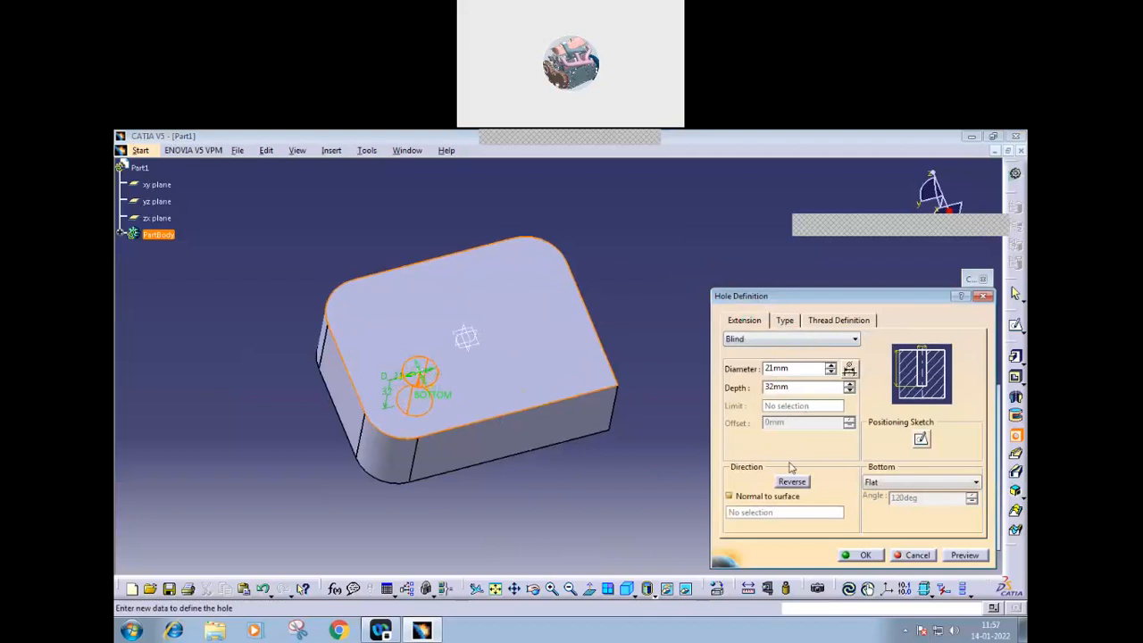
click(856, 341)
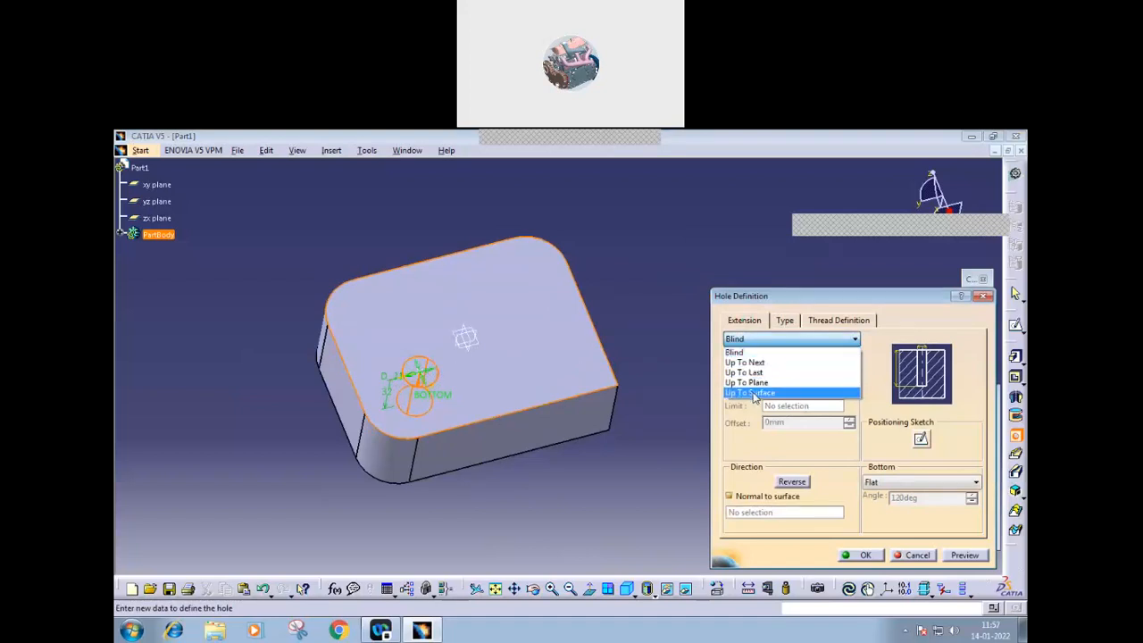
click(729, 353)
middle_drag(538, 509, 548, 342)
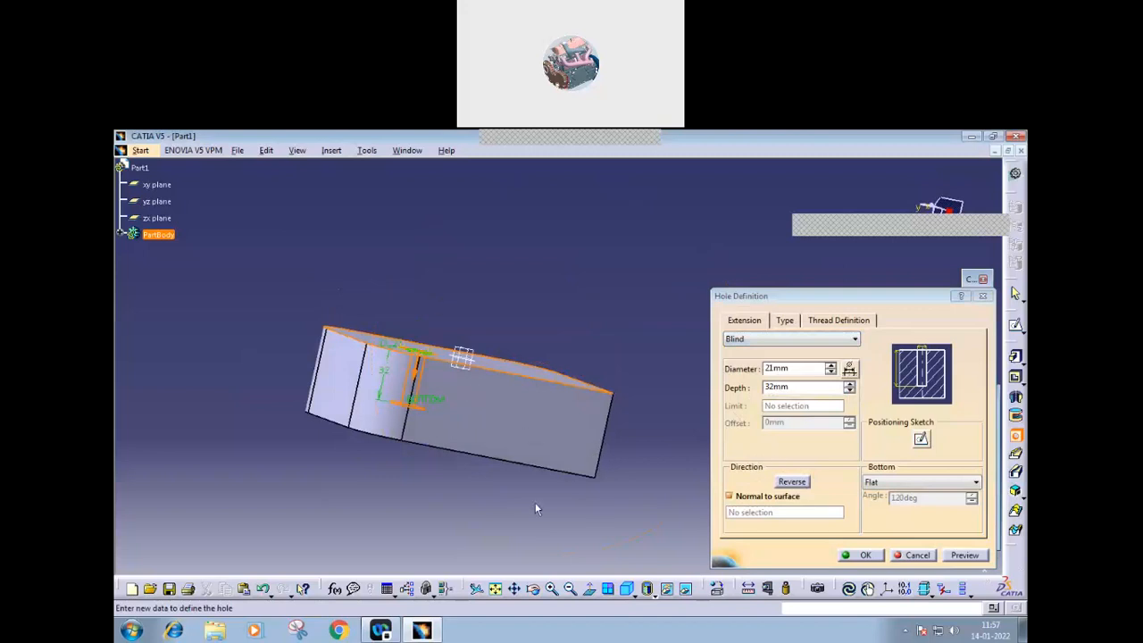
middle_drag(495, 502, 471, 450)
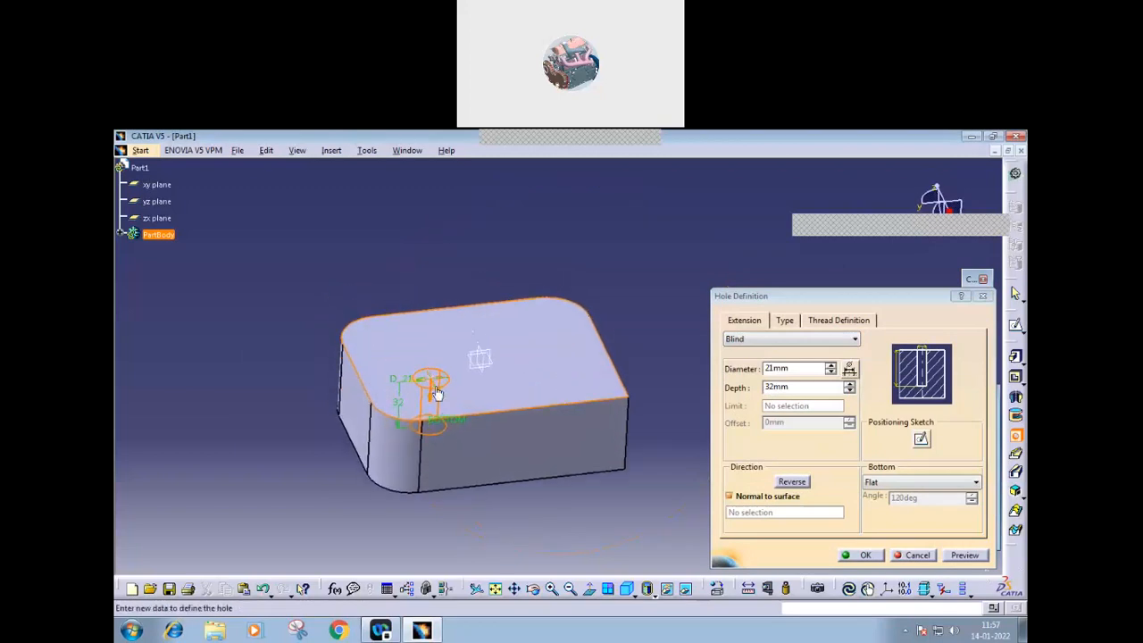
click(935, 555)
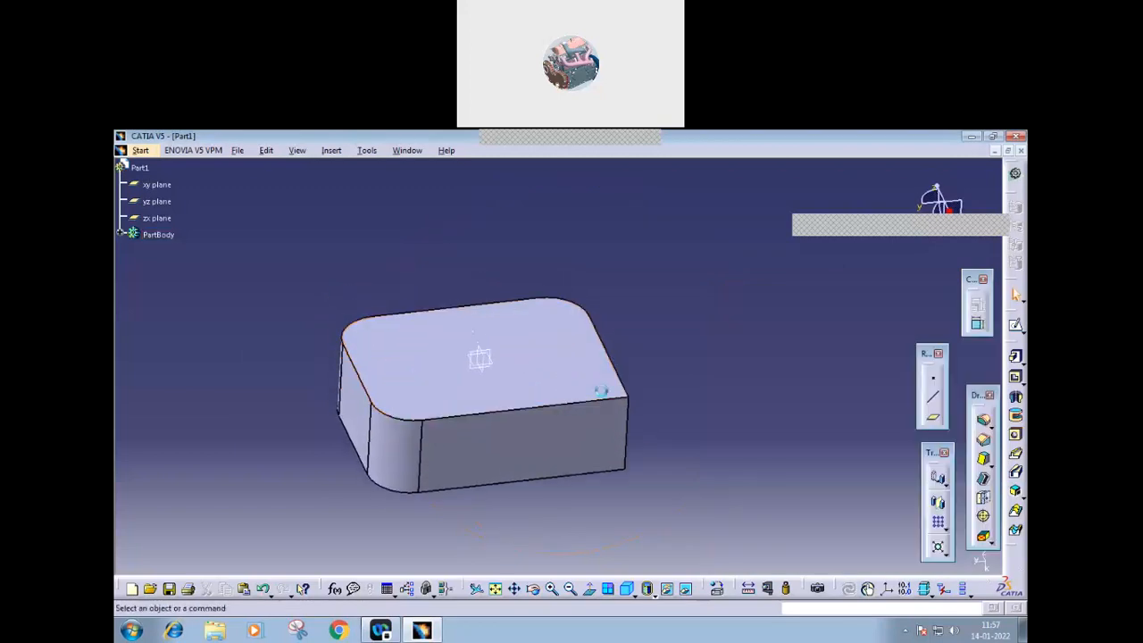
- Place a blind hole on the block's large upper face with a 24 mm diameter and 27 mm depth
click(1016, 435)
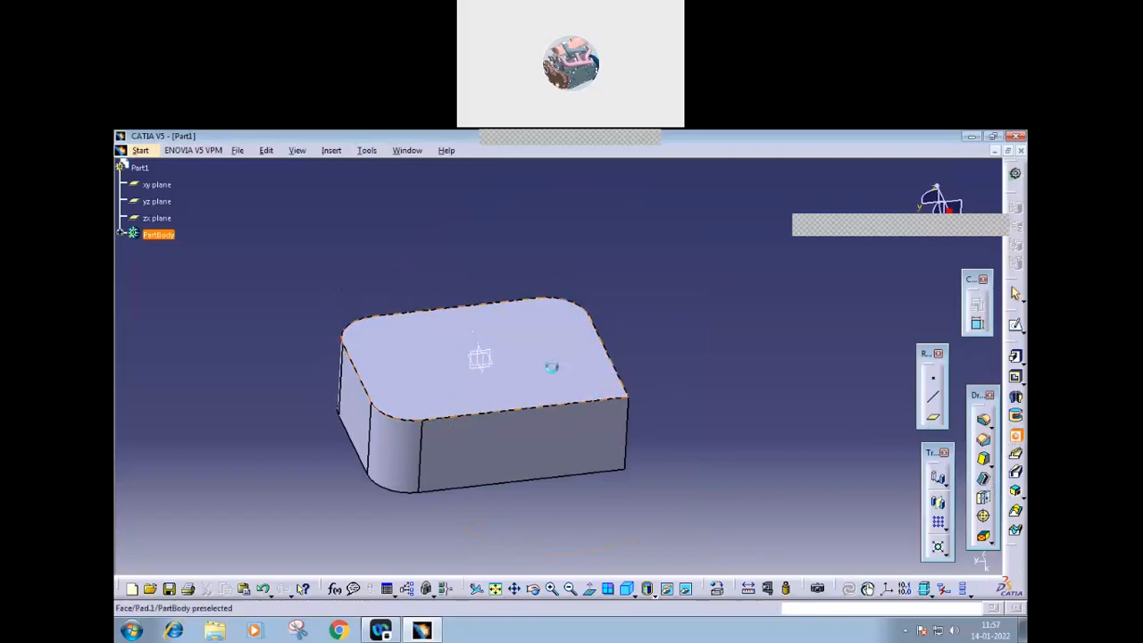
click(552, 366)
click(830, 365)
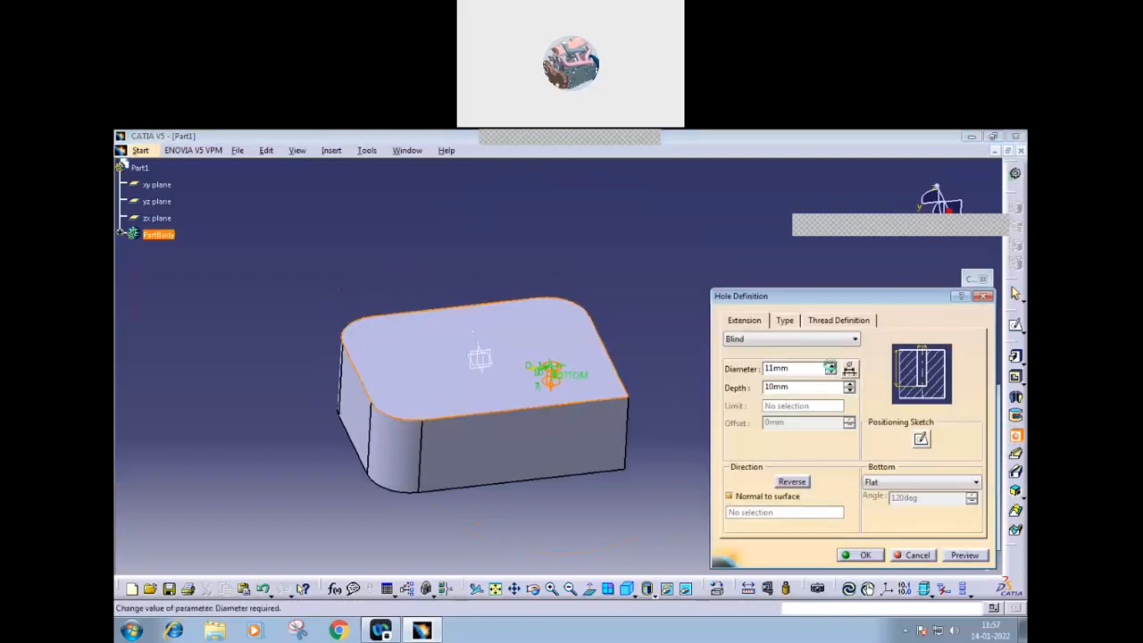
click(830, 365)
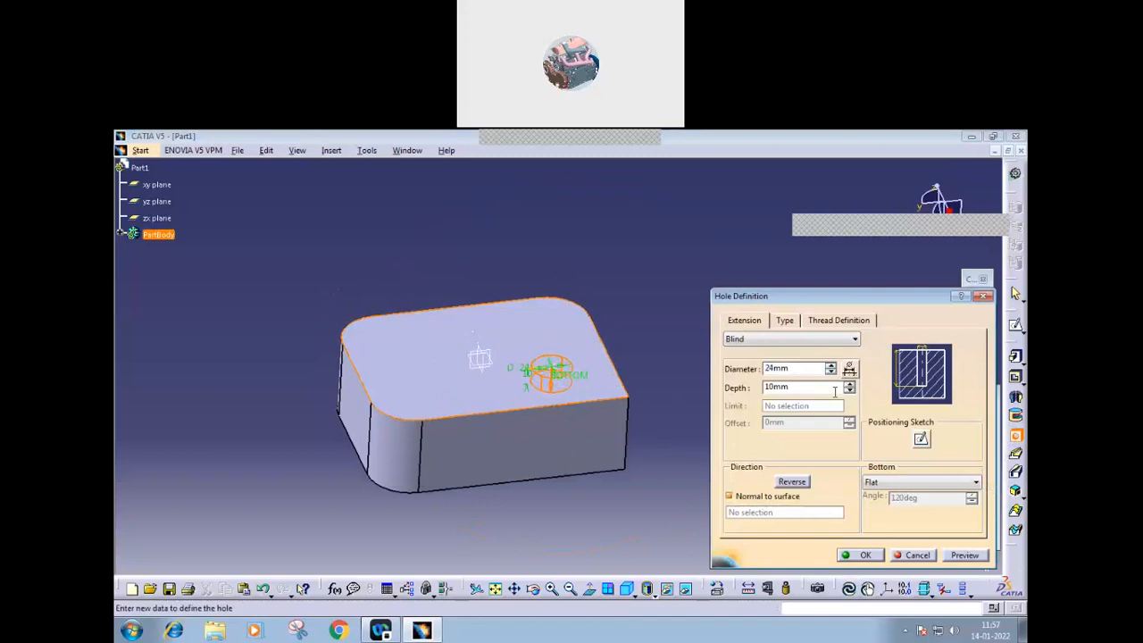
click(850, 384)
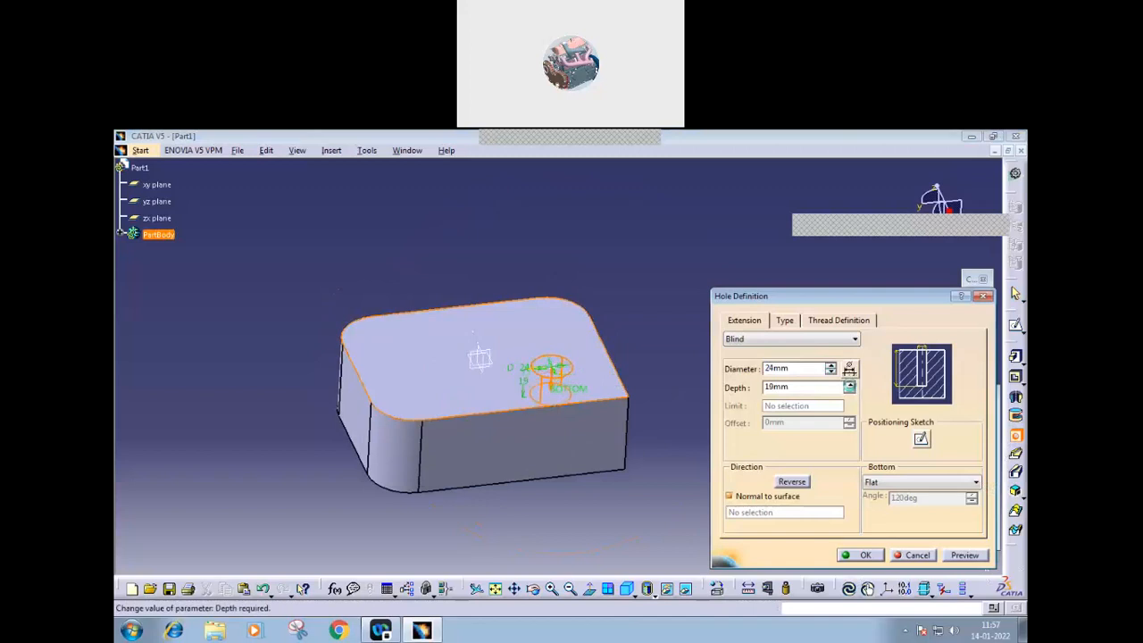
middle_drag(628, 470, 580, 479)
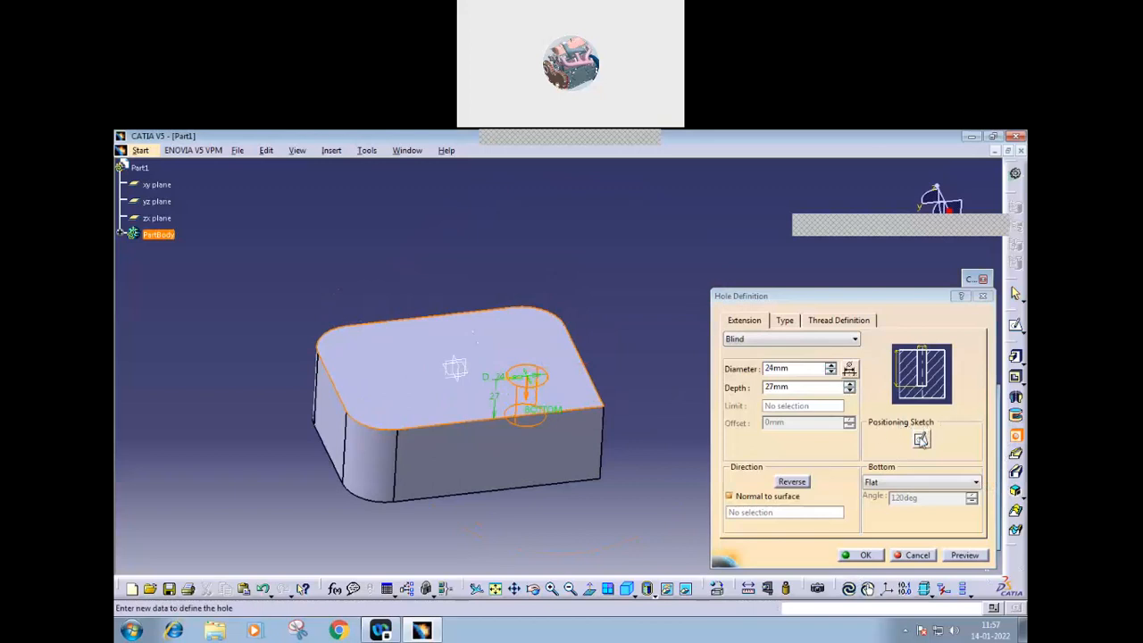
- In the hole's positioning sketch, dimension its centre point from the short and long straight edges that meet at the sharp corner
click(921, 439)
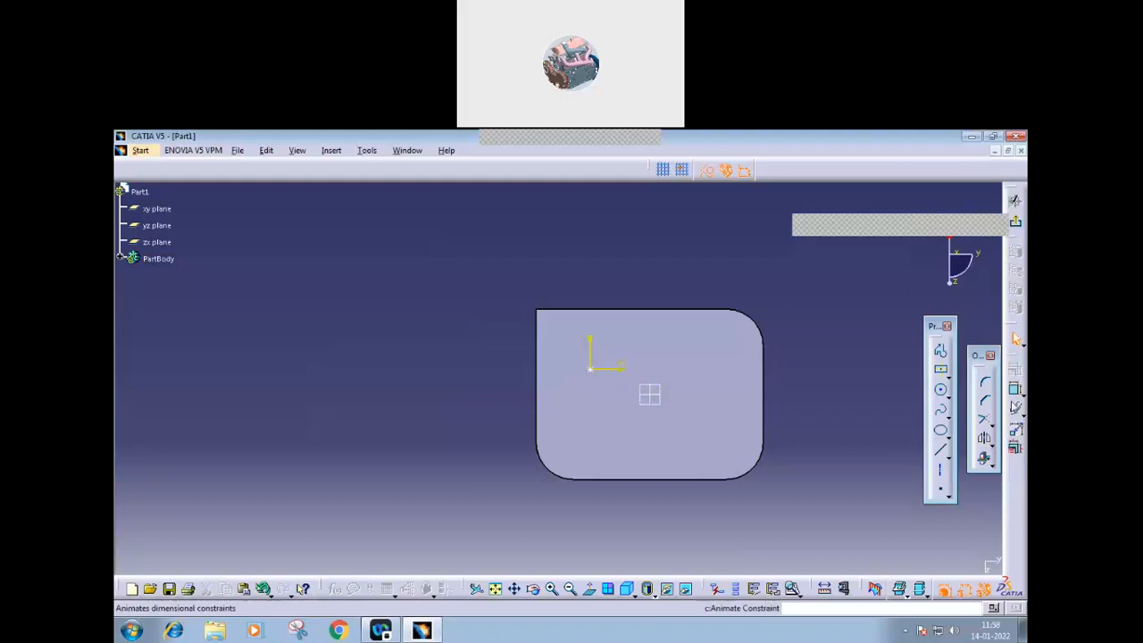
click(1016, 392)
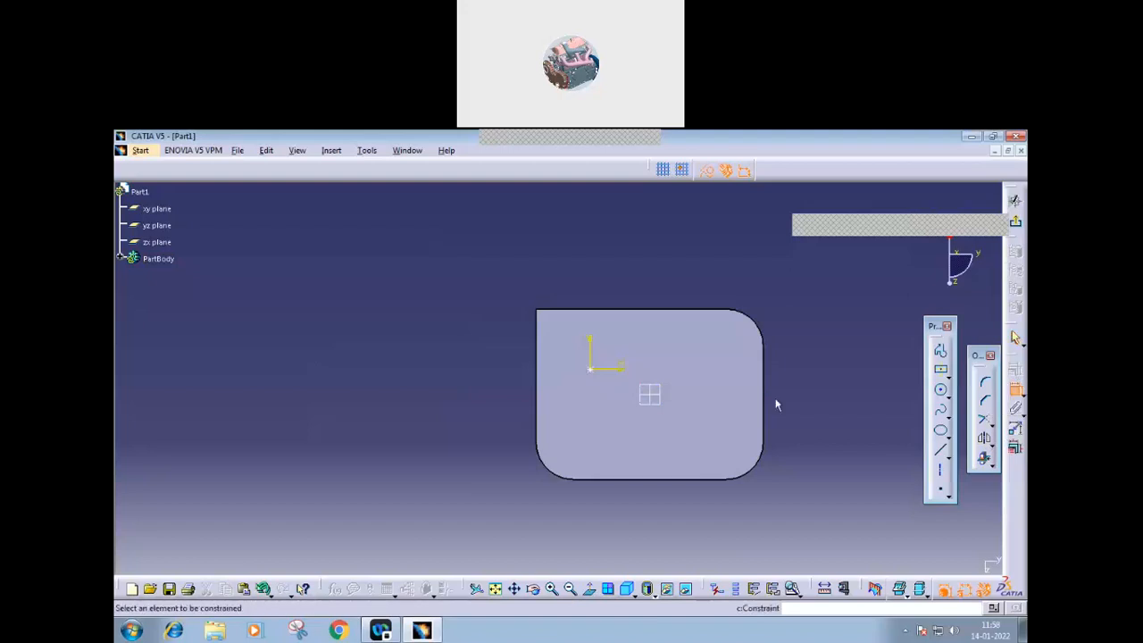
click(592, 370)
click(541, 374)
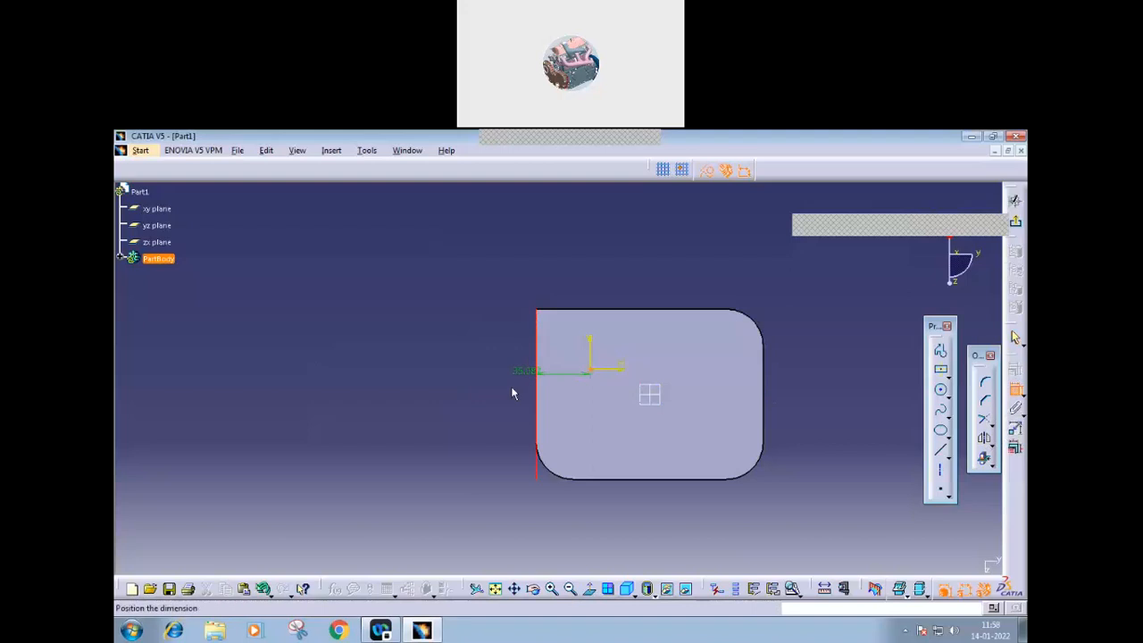
click(490, 393)
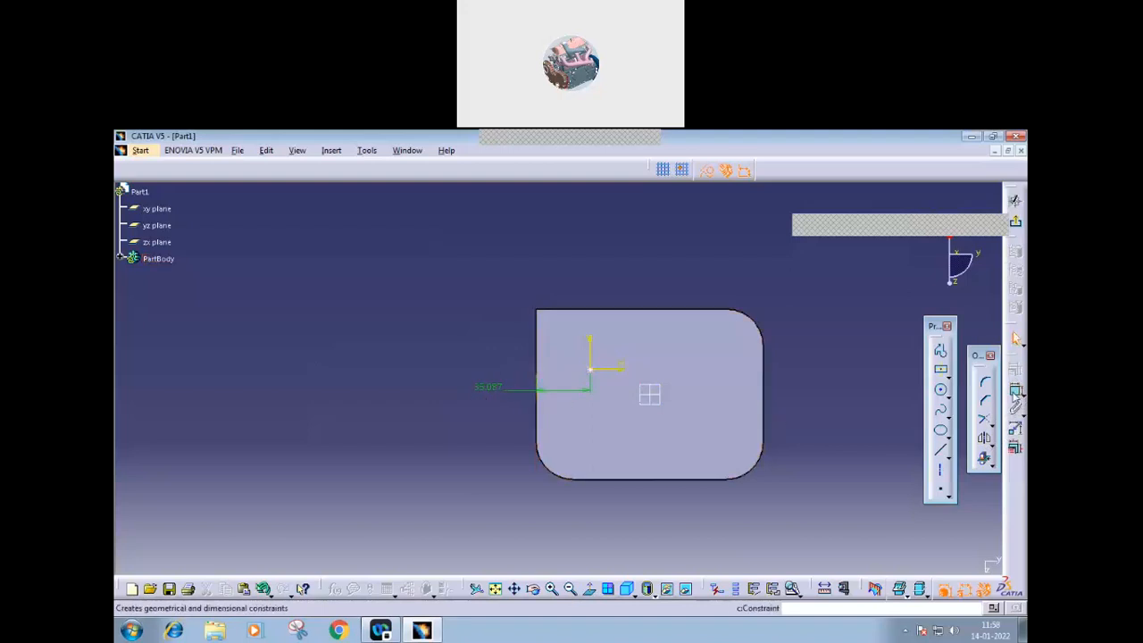
click(1015, 389)
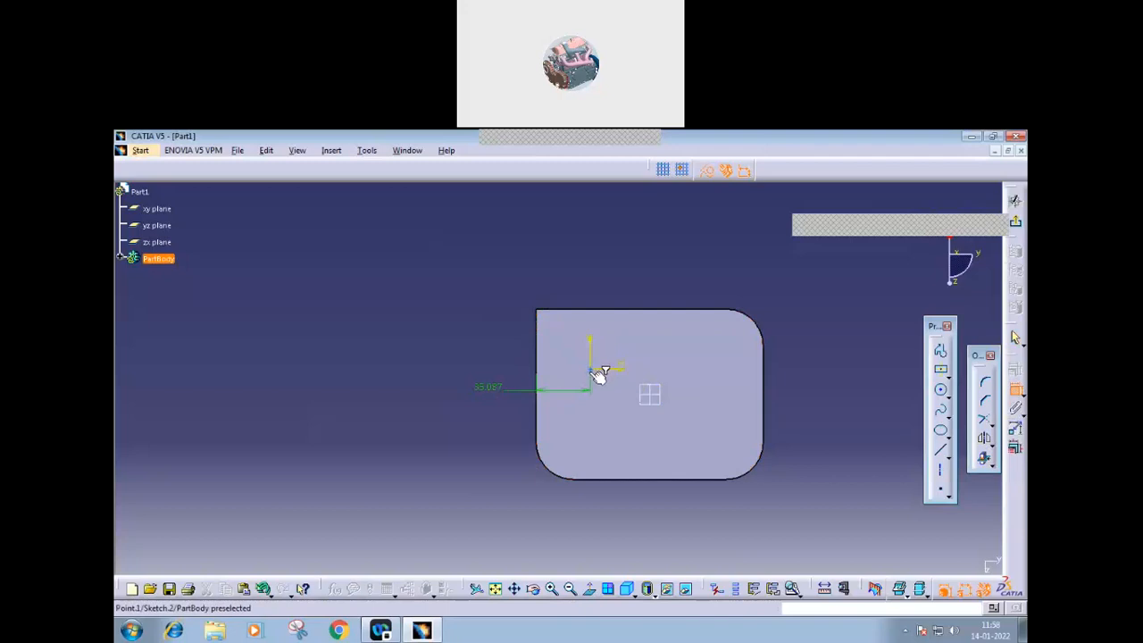
click(591, 370)
click(604, 311)
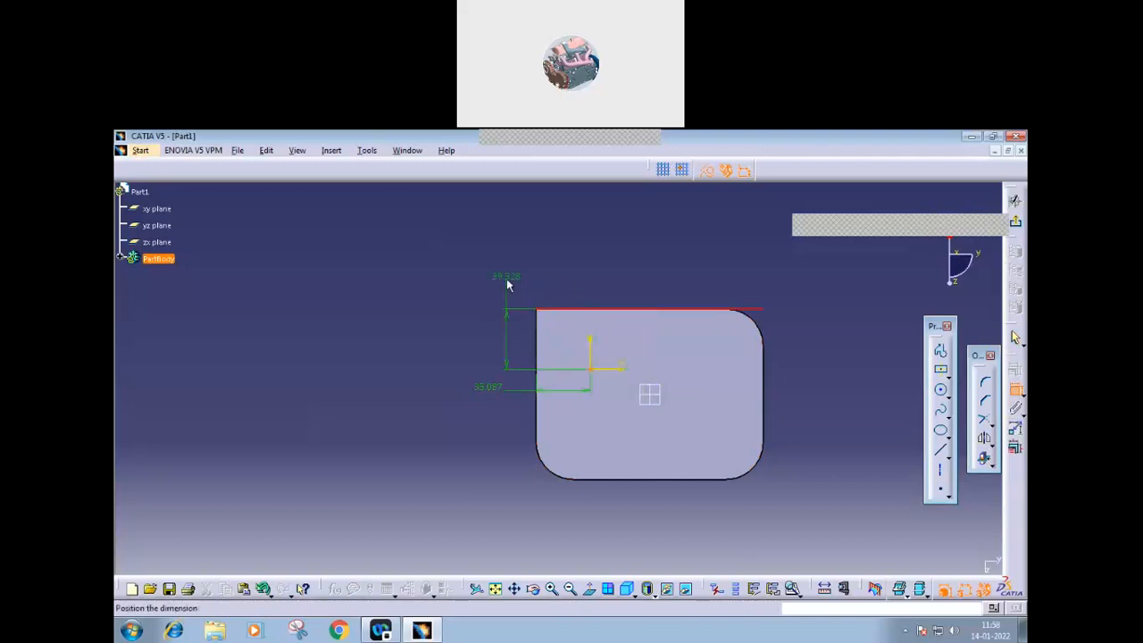
click(629, 263)
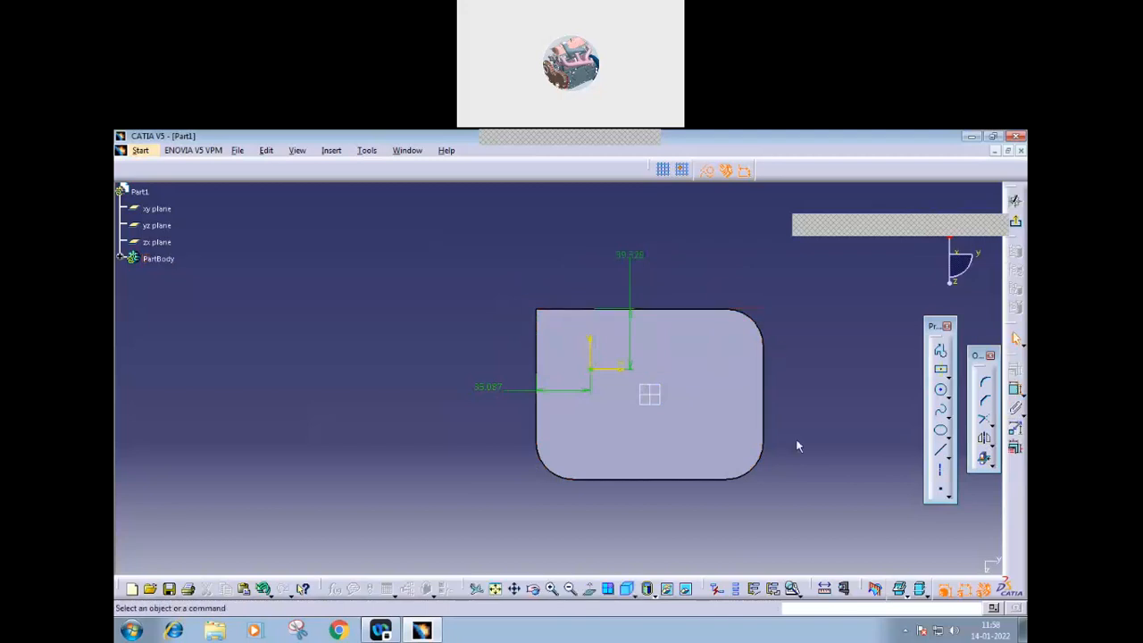
- Set the hole centre's distances to 40 mm from the long edge and 30 mm from the short edge, then cancel the hole
double_click(636, 262)
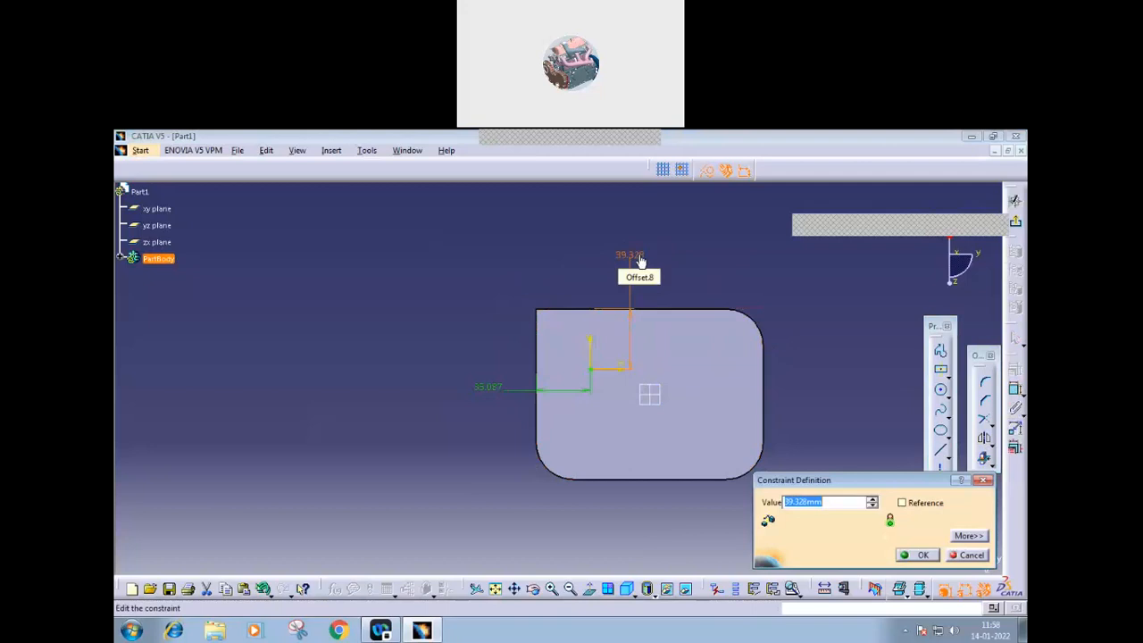
text(40)
click(918, 554)
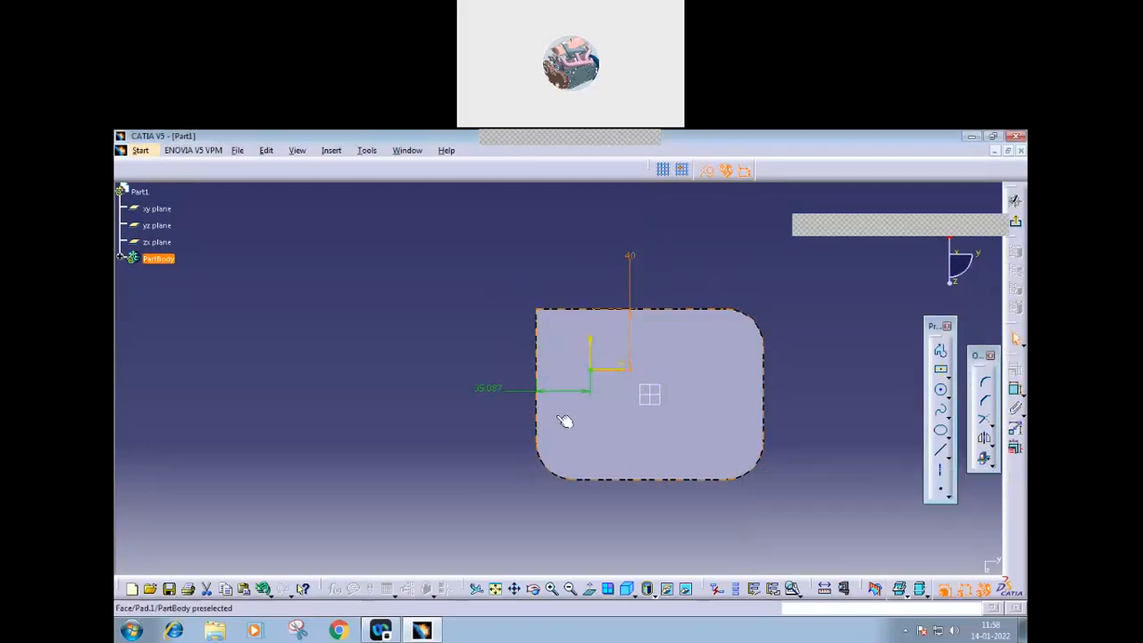
double_click(490, 393)
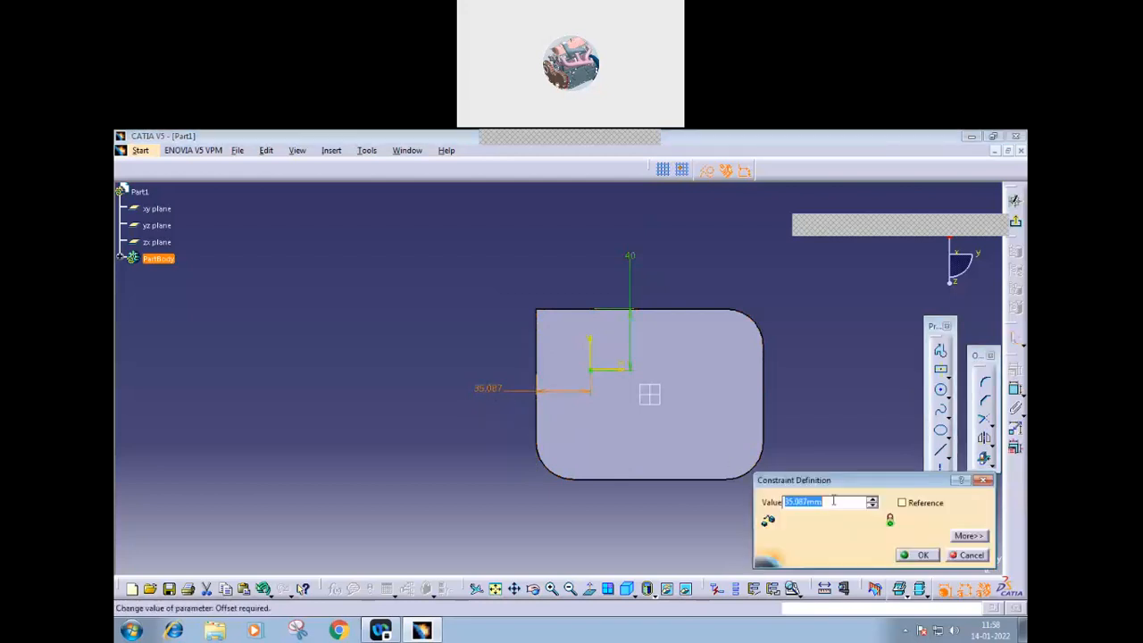
text(3)
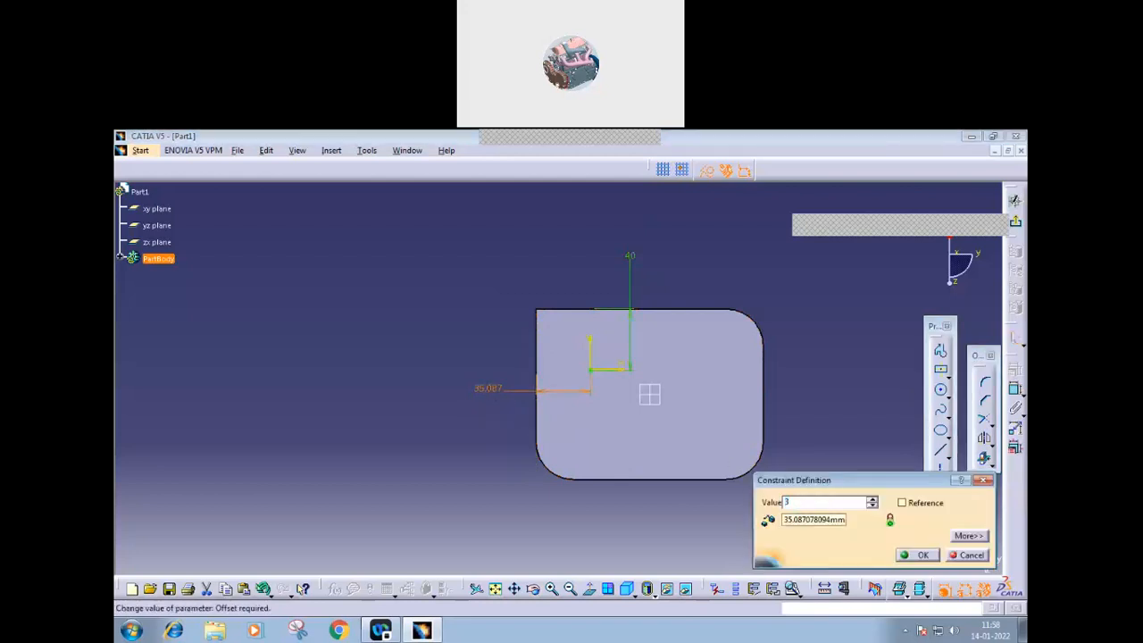
text(0)
key(Return)
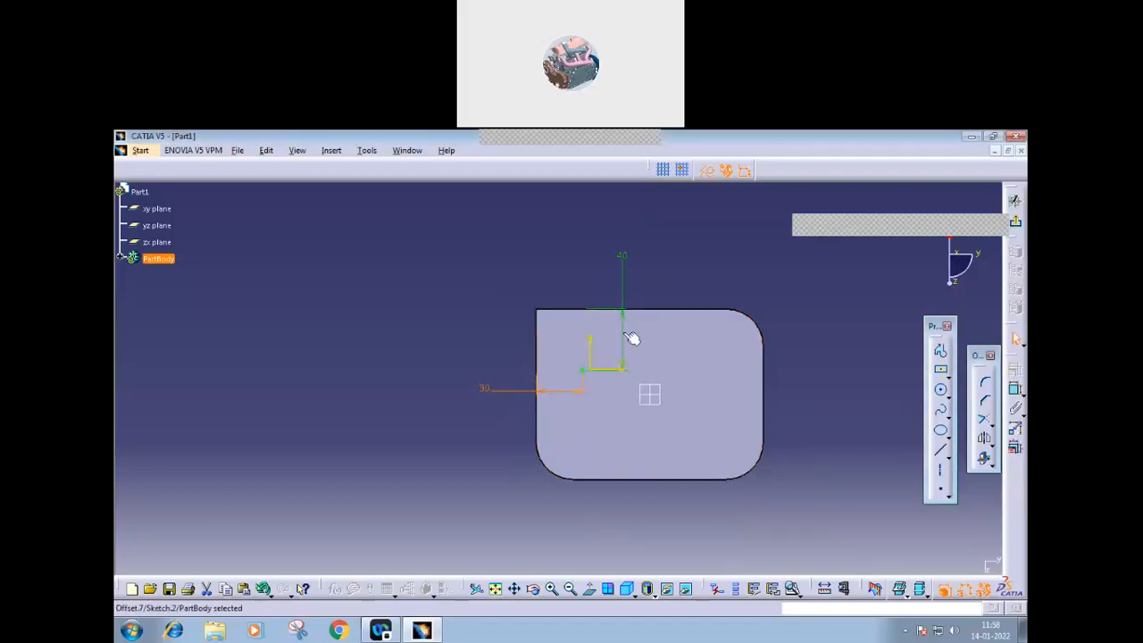
click(1016, 223)
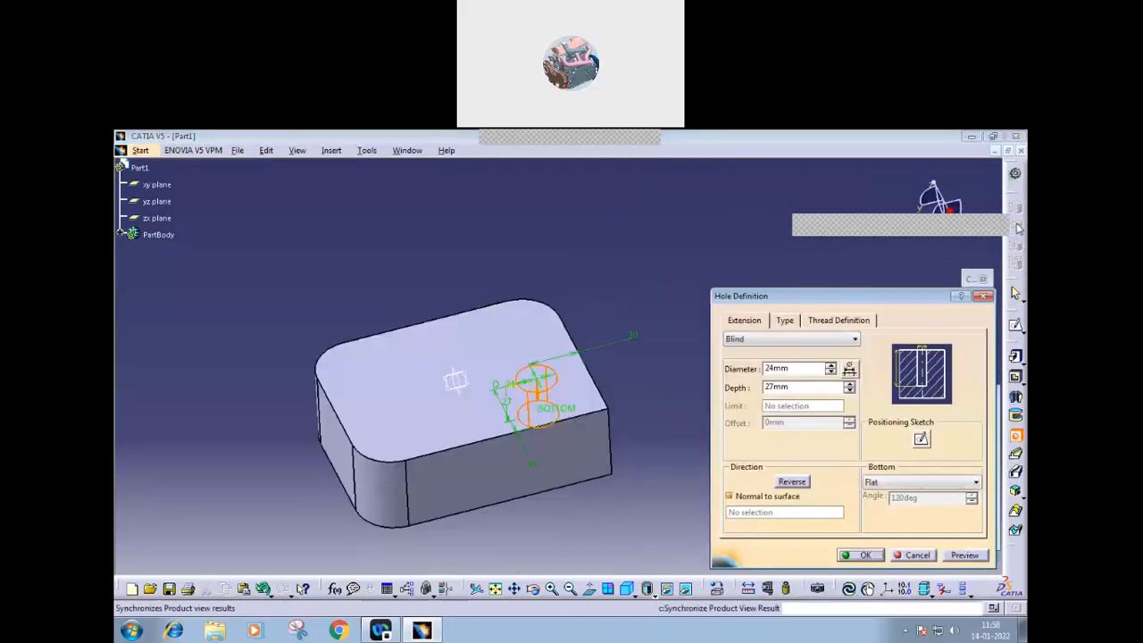
middle_drag(585, 498, 556, 475)
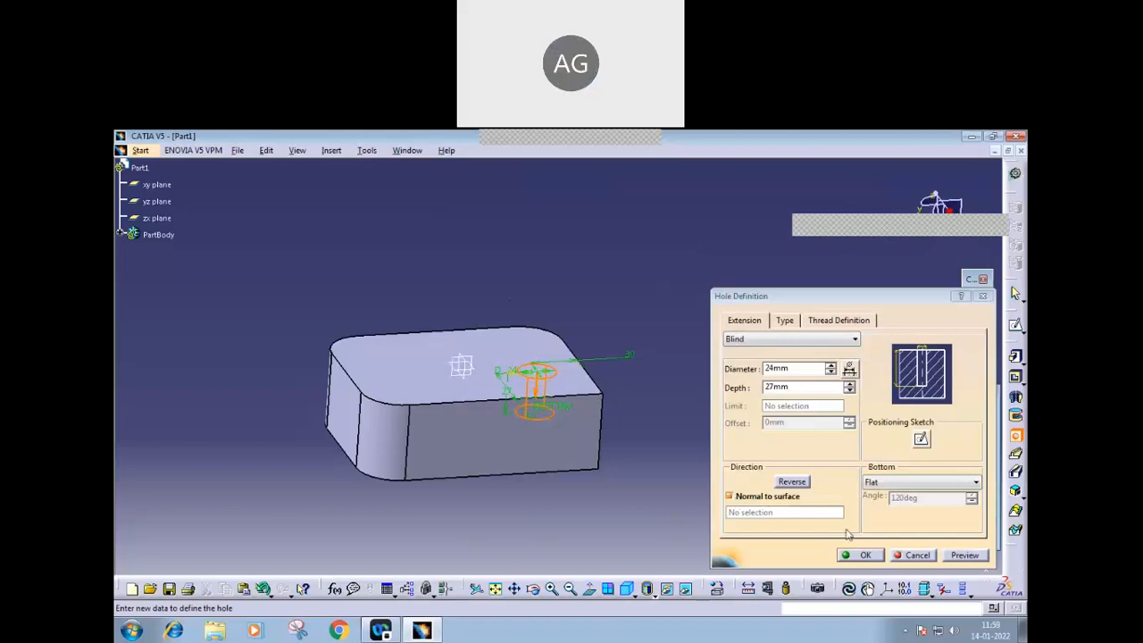
click(916, 554)
- Place a blind hole on the block's large upper face near the sharp corner, with a 20 mm diameter and 29 mm depth
middle_drag(638, 390, 628, 434)
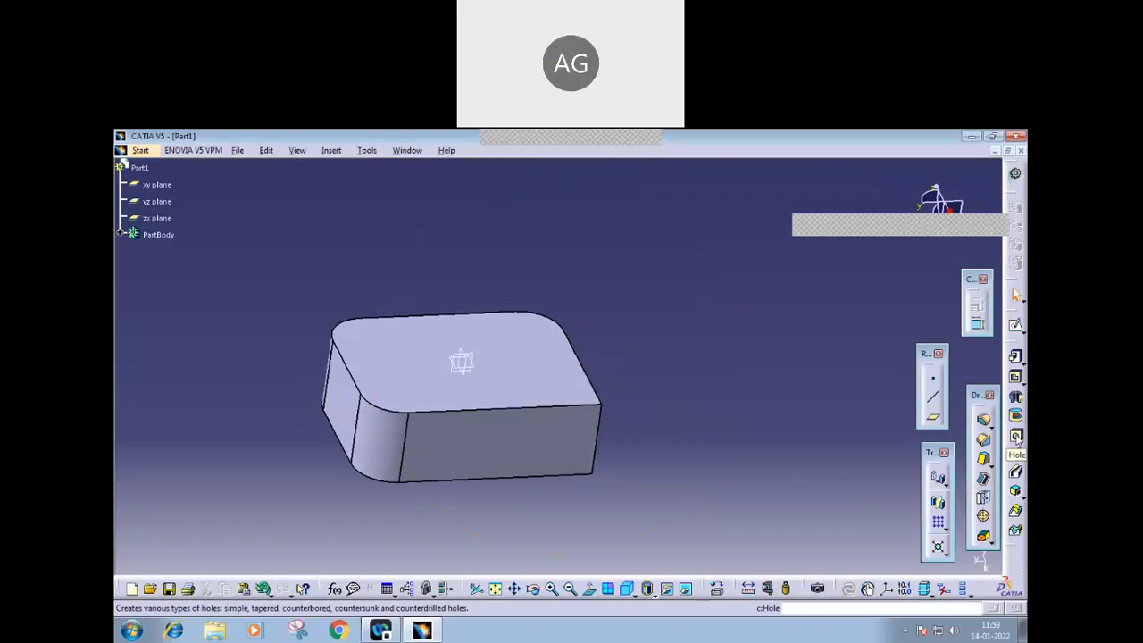
click(1016, 438)
click(543, 385)
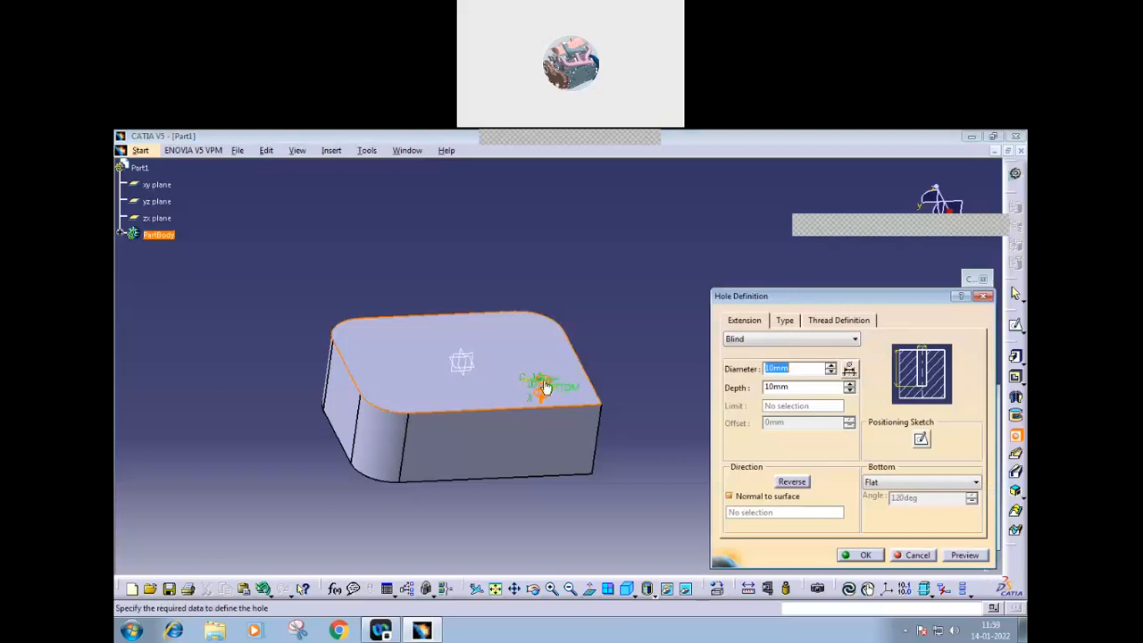
click(833, 367)
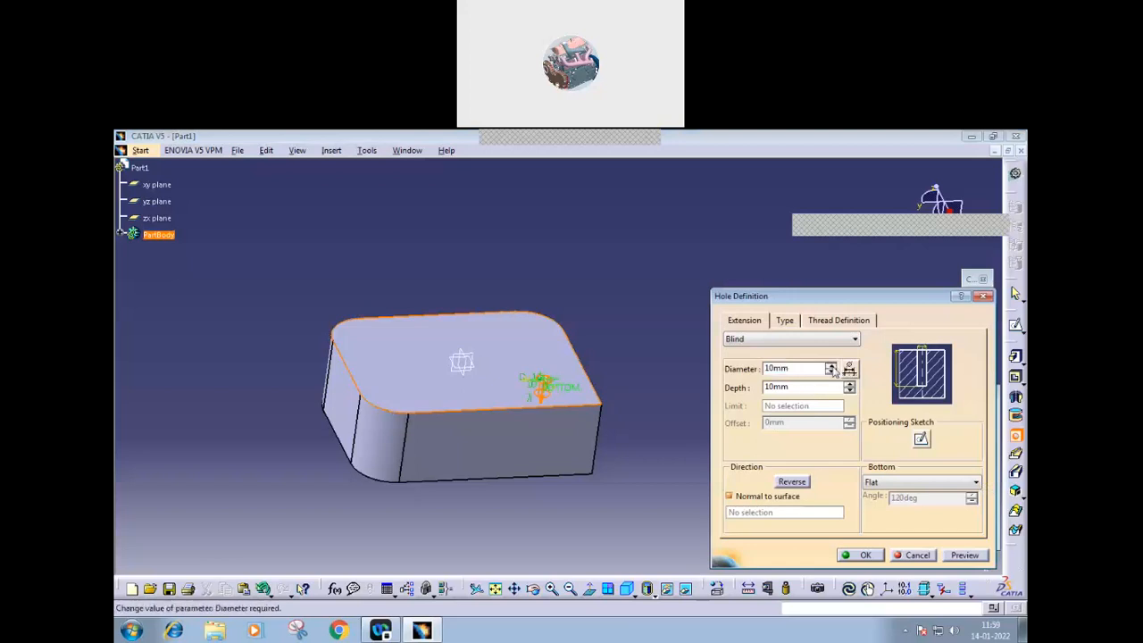
click(832, 366)
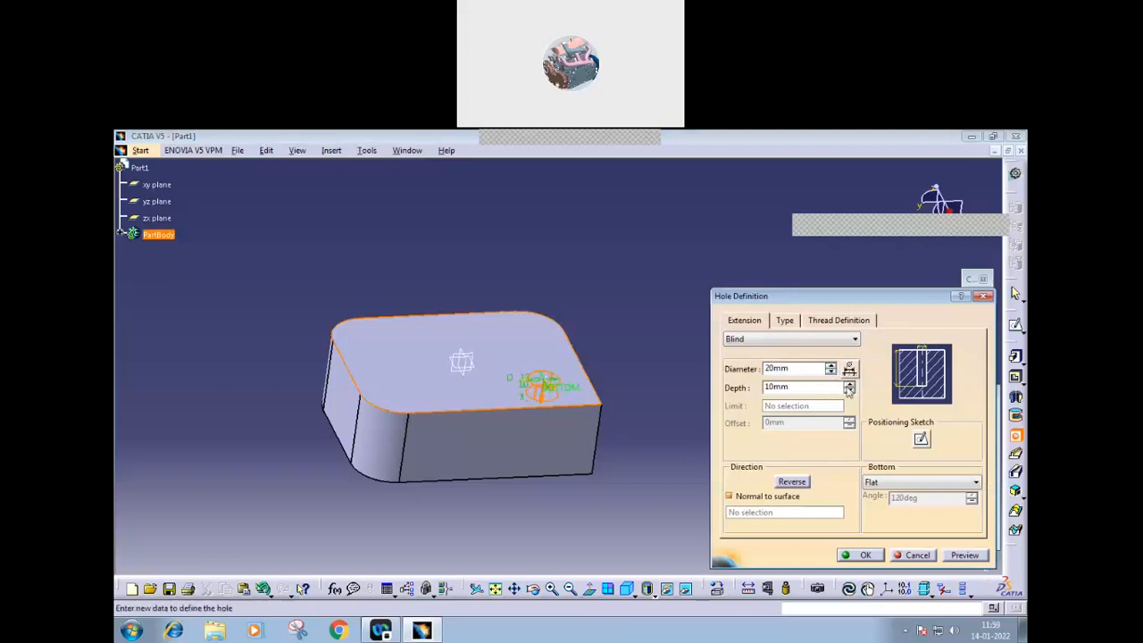
click(848, 384)
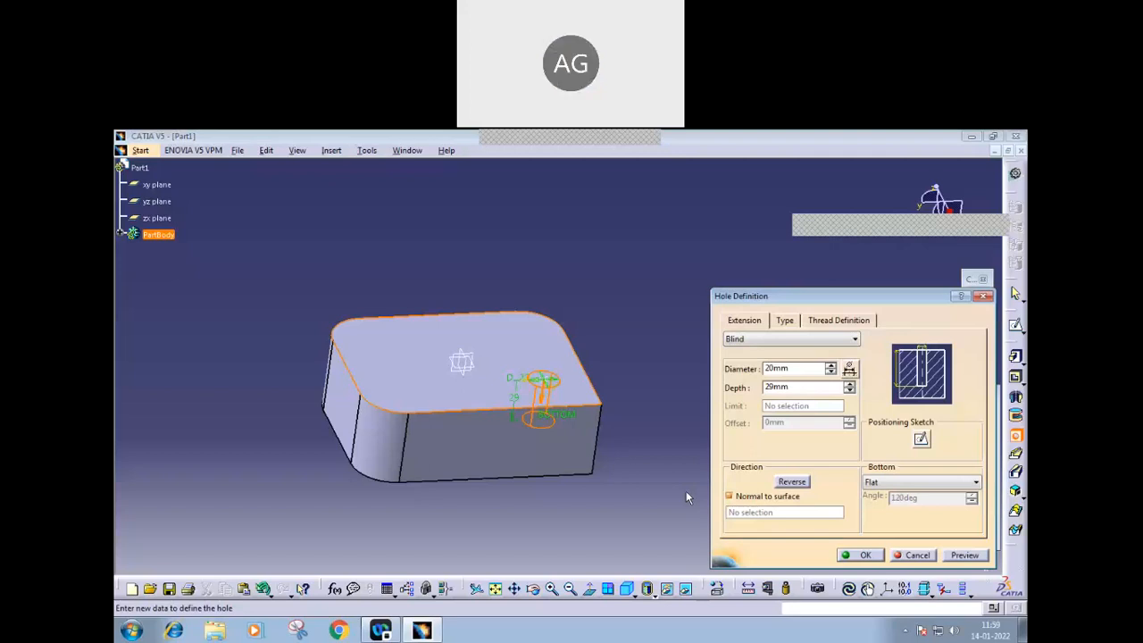
- In the new hole's positioning sketch, dimension its centre point from the short straight edge beside the sharp corner
middle_drag(605, 330, 577, 500)
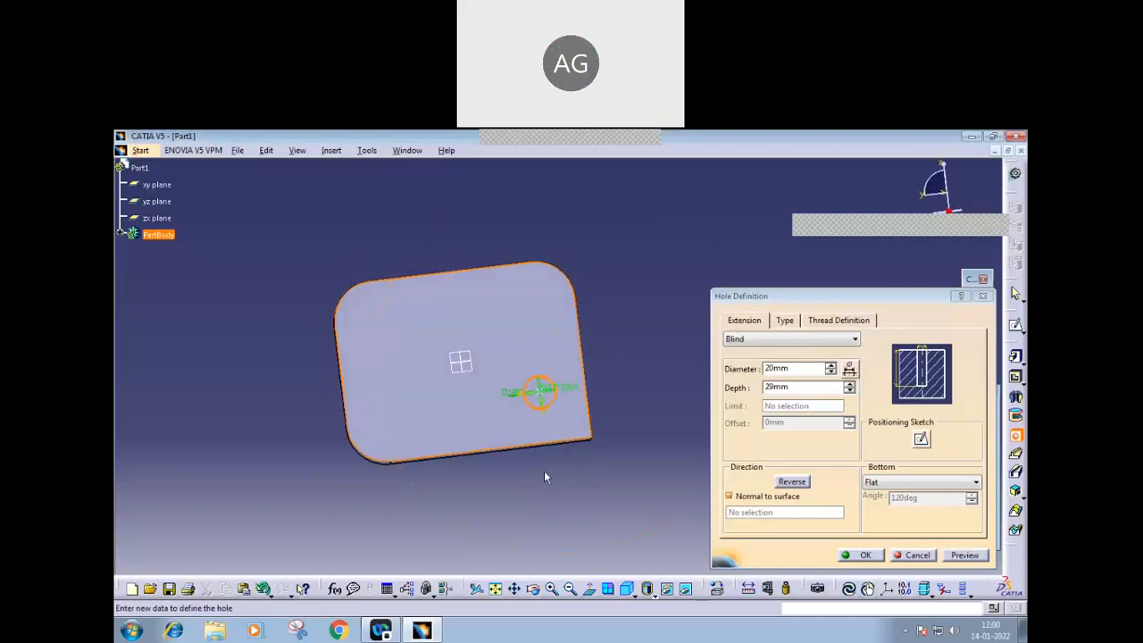
middle_drag(536, 483, 526, 423)
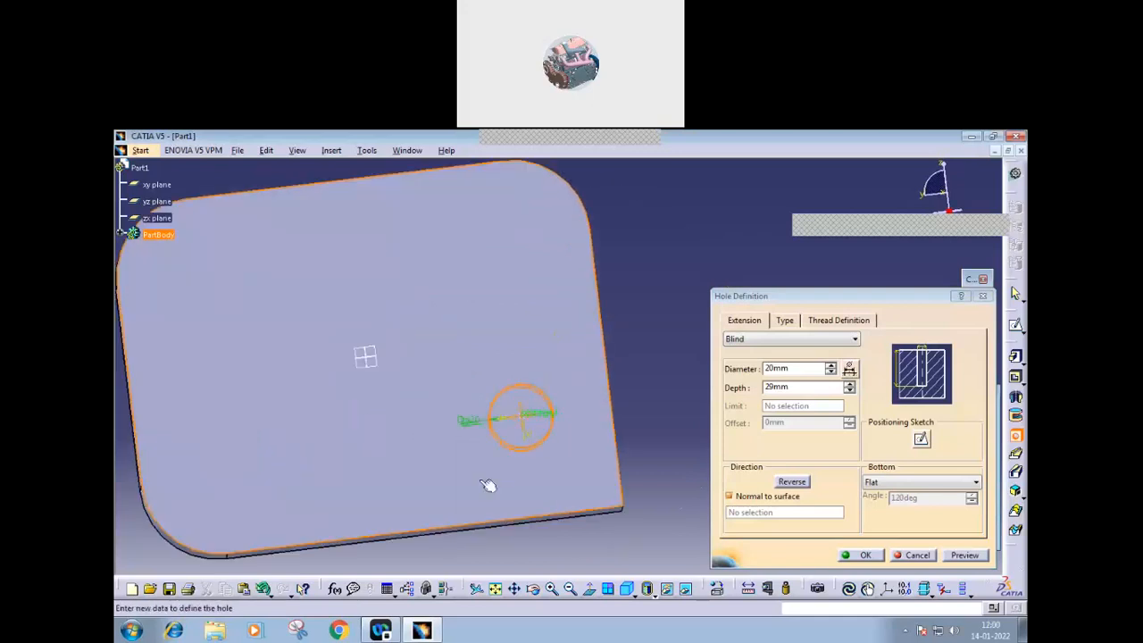
middle_drag(487, 485, 460, 439)
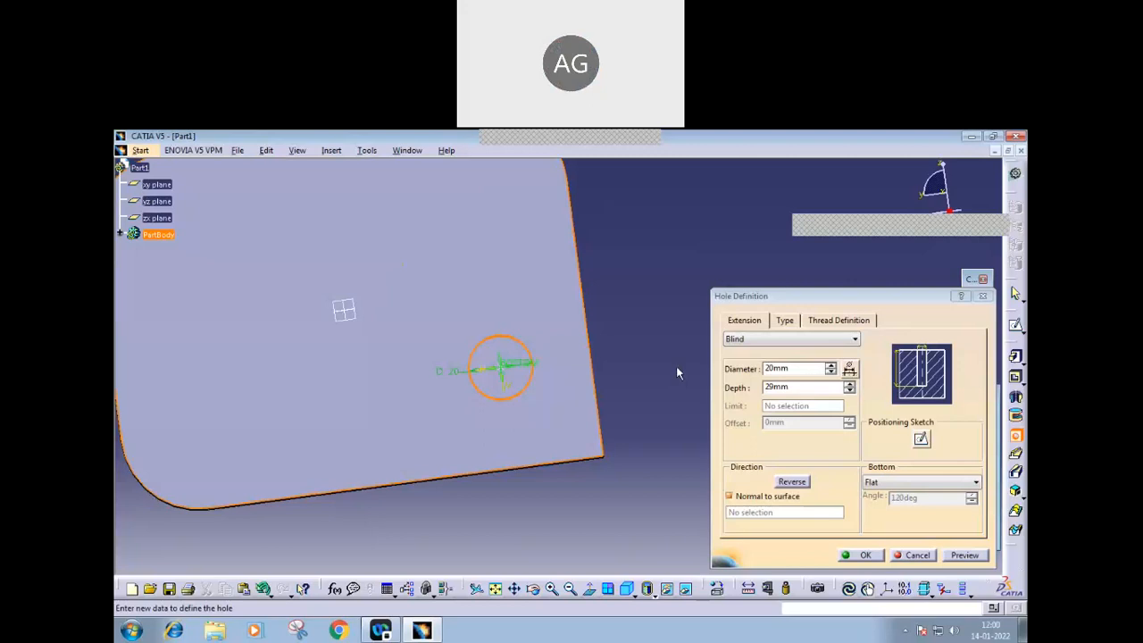
click(922, 441)
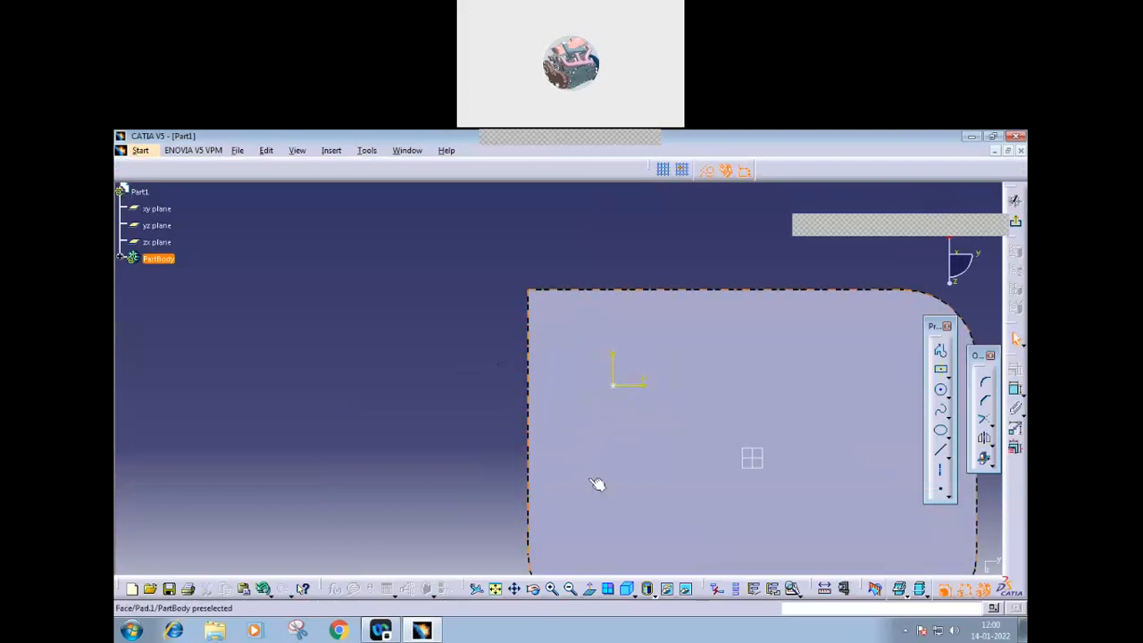
middle_drag(553, 466, 501, 444)
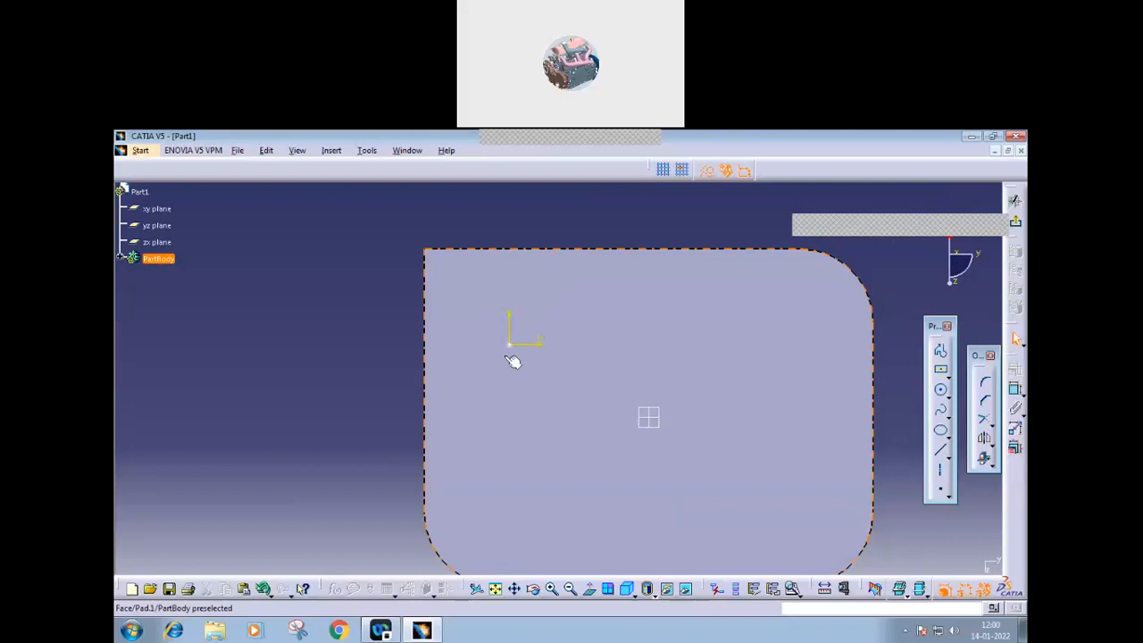
click(1016, 391)
click(511, 343)
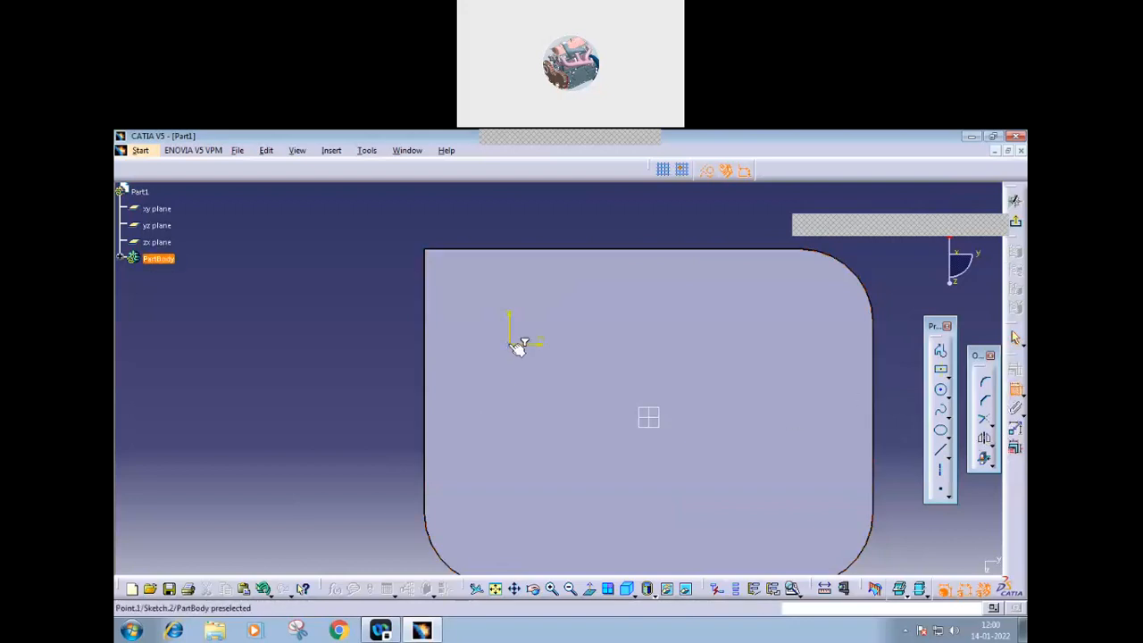
click(429, 350)
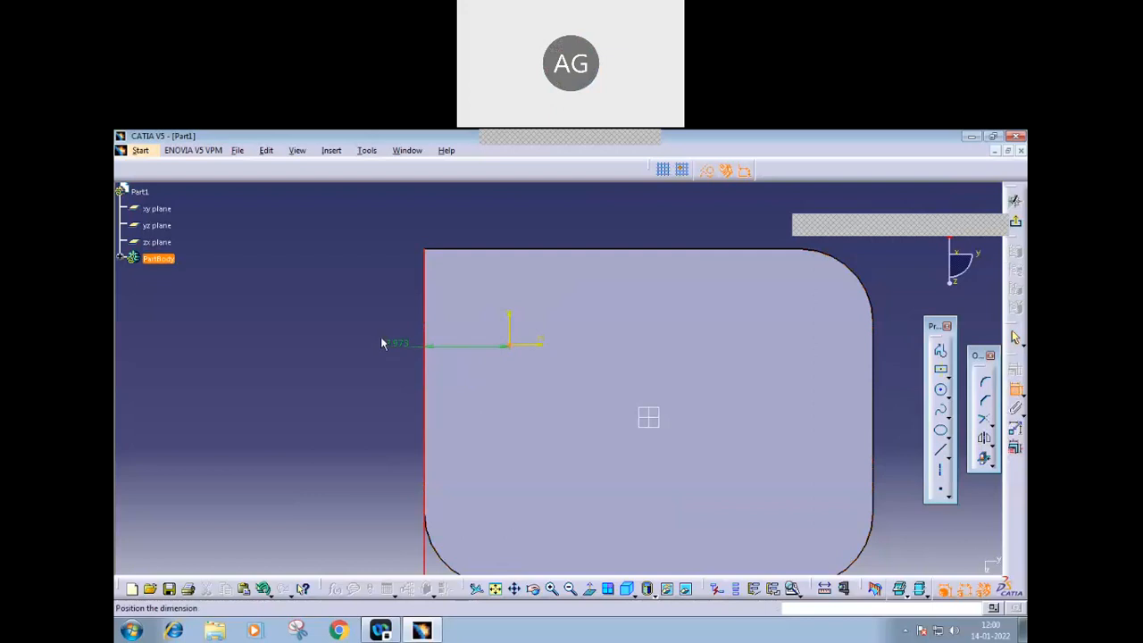
click(518, 353)
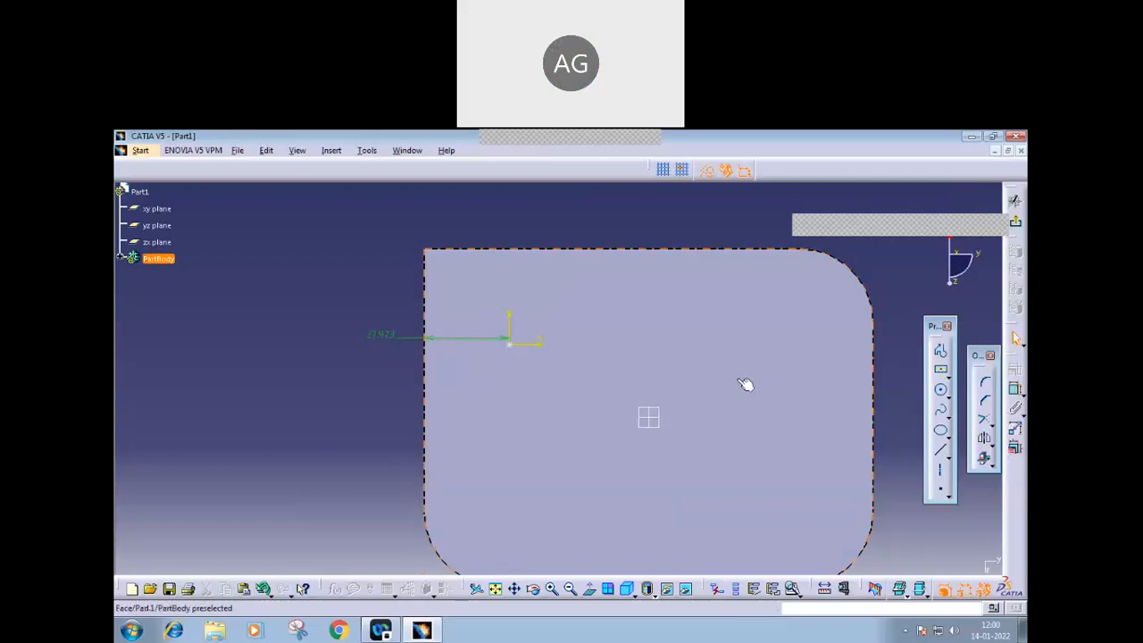
- Dimension the hole's centre from the long straight edge beside the sharp corner, exit the positioning sketch and cancel the hole
click(1016, 391)
click(509, 341)
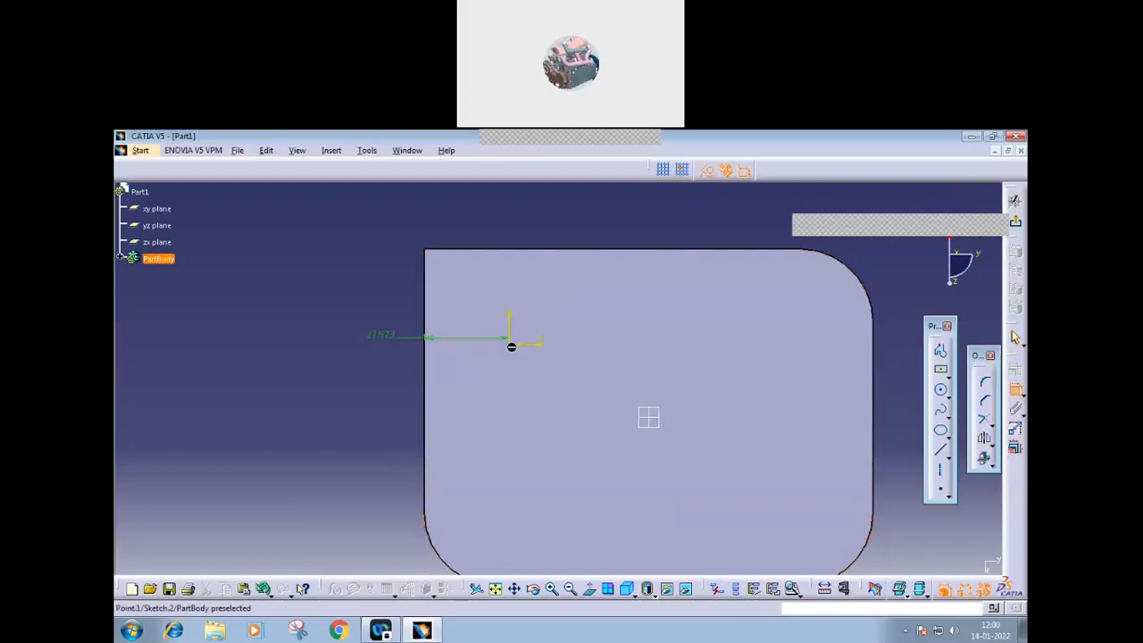
click(533, 250)
click(467, 212)
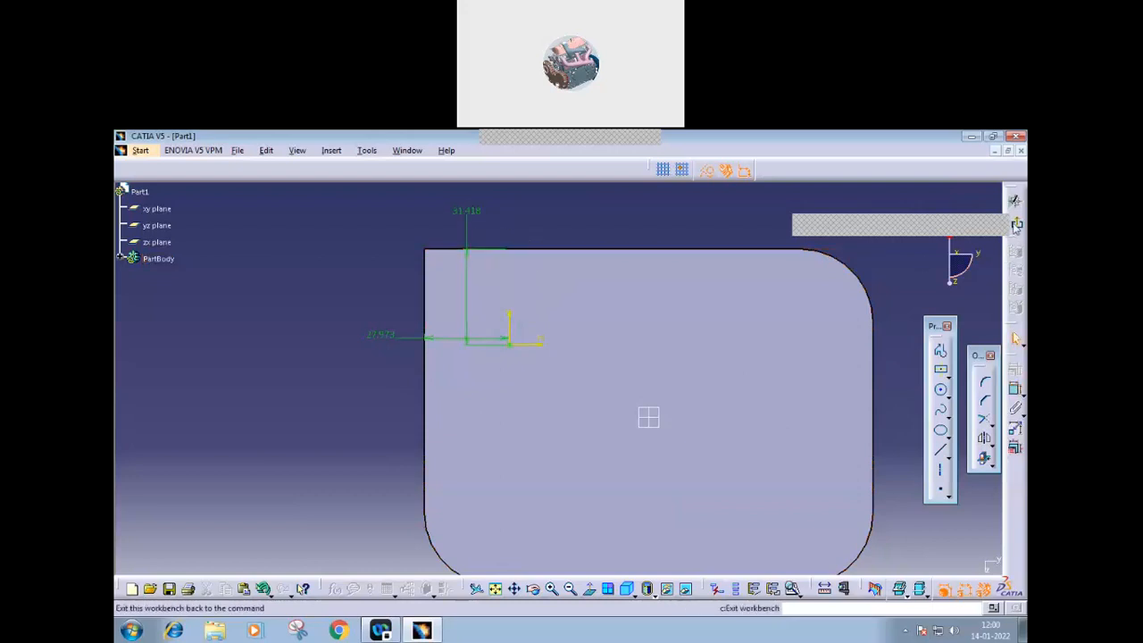
click(1016, 339)
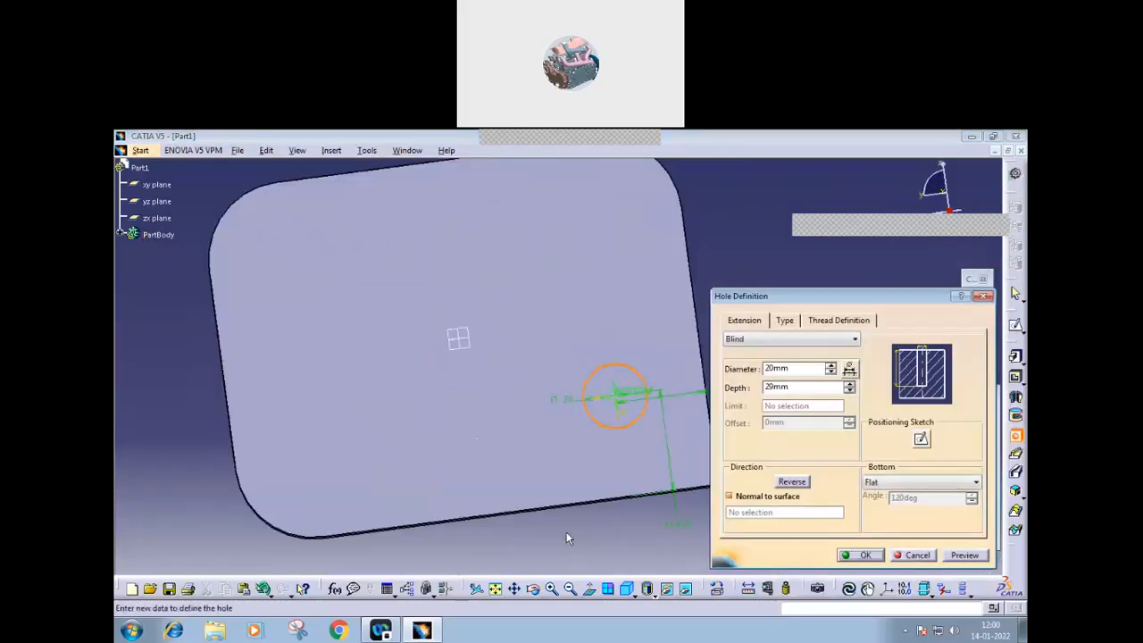
click(918, 555)
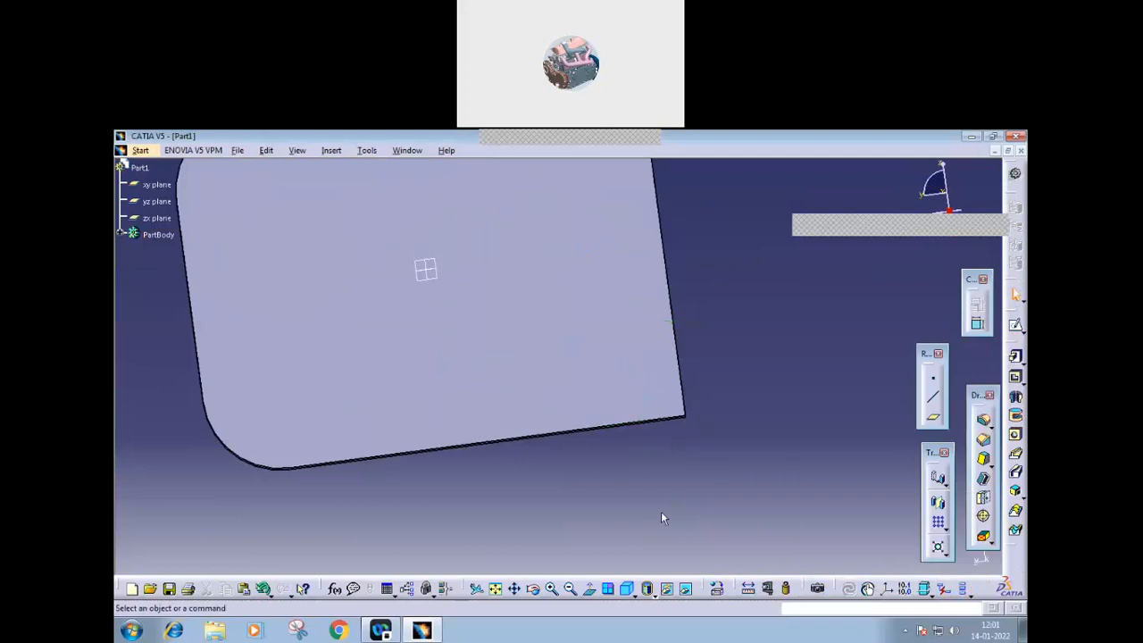
- Place a blind hole of 10 mm diameter and 10 mm depth on the block's large upper face near the sharp corner
click(1016, 435)
click(581, 348)
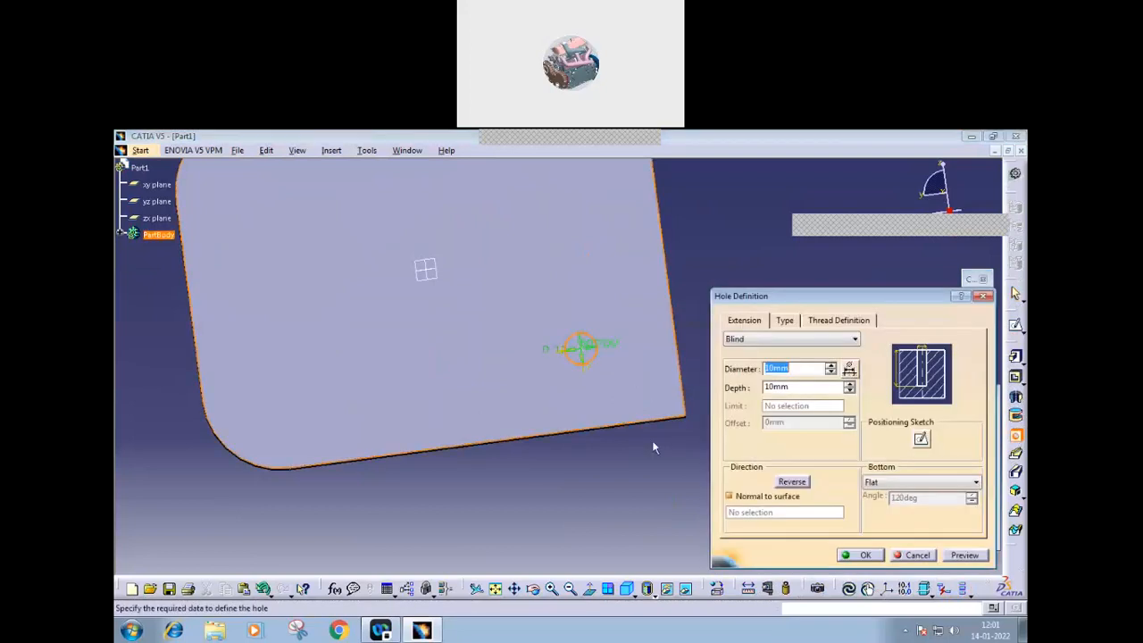
middle_drag(521, 443, 521, 388)
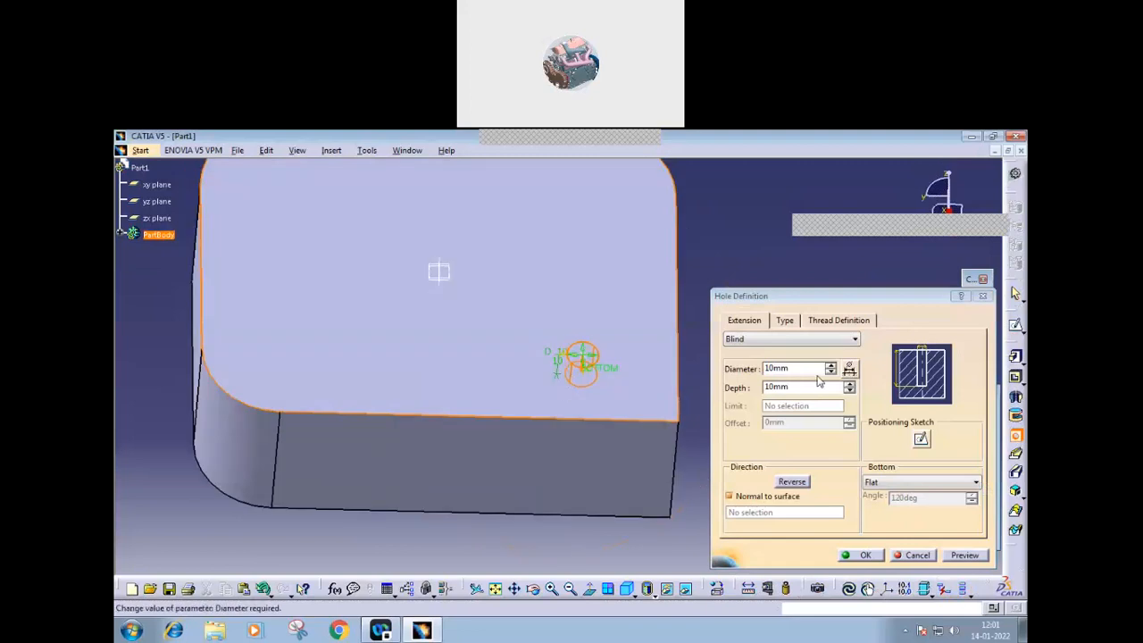
middle_drag(458, 353, 638, 467)
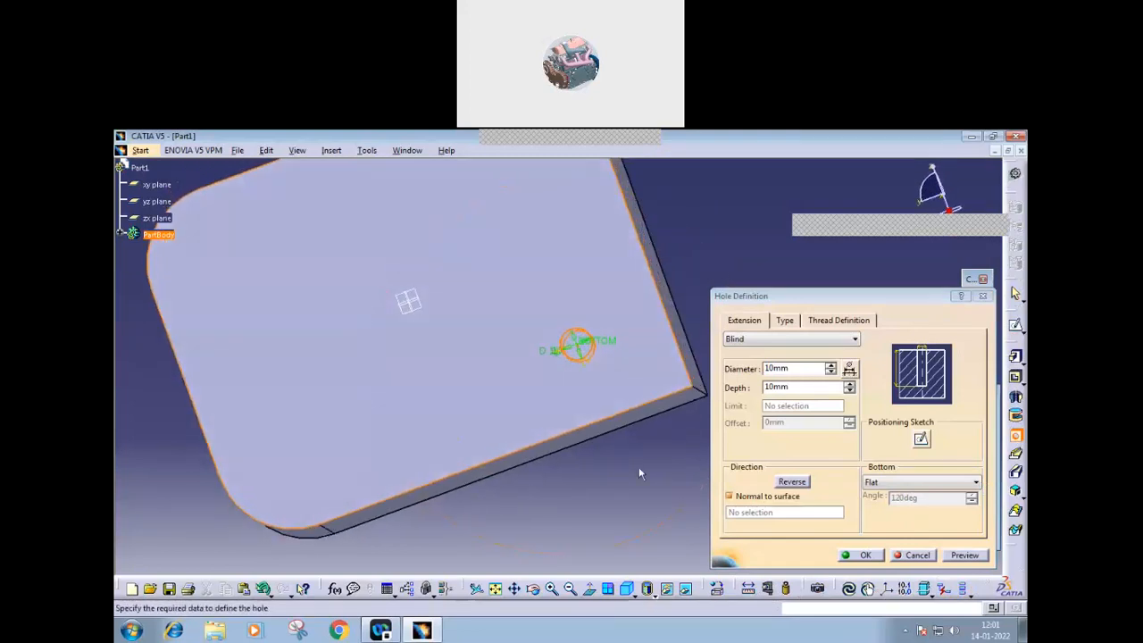
mouse_move(528, 440)
middle_down()
mouse_move(533, 454)
mouse_move(523, 450)
middle_up()
- In the hole's positioning sketch, dimension its centre from the short straight edge beside the sharp corner, then exit the sketch and cancel the hole
click(923, 437)
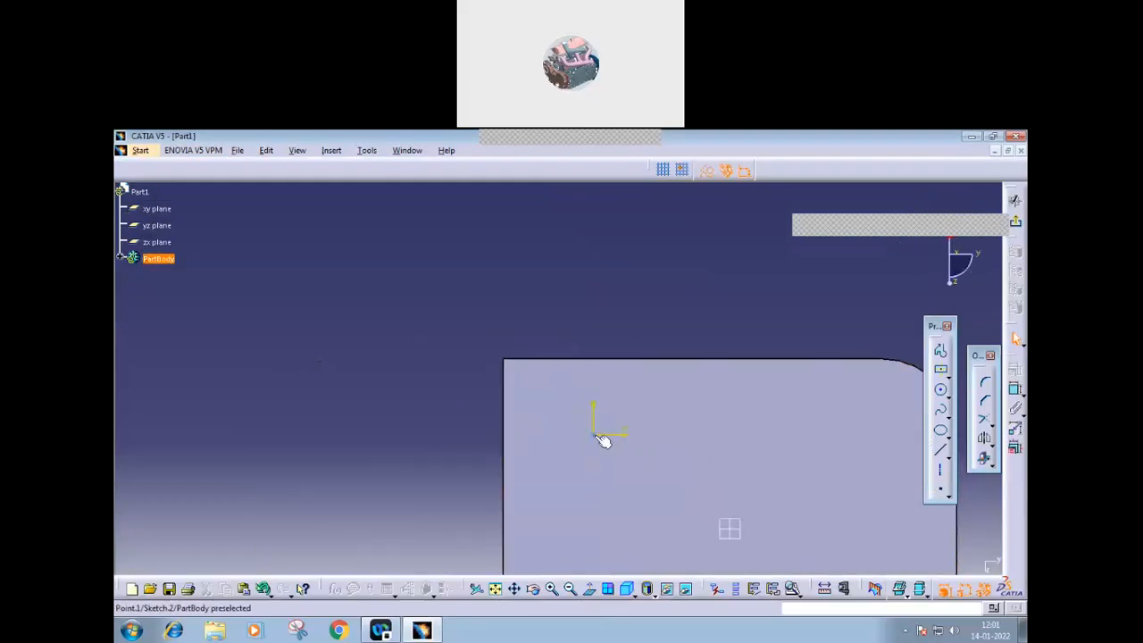
click(1015, 392)
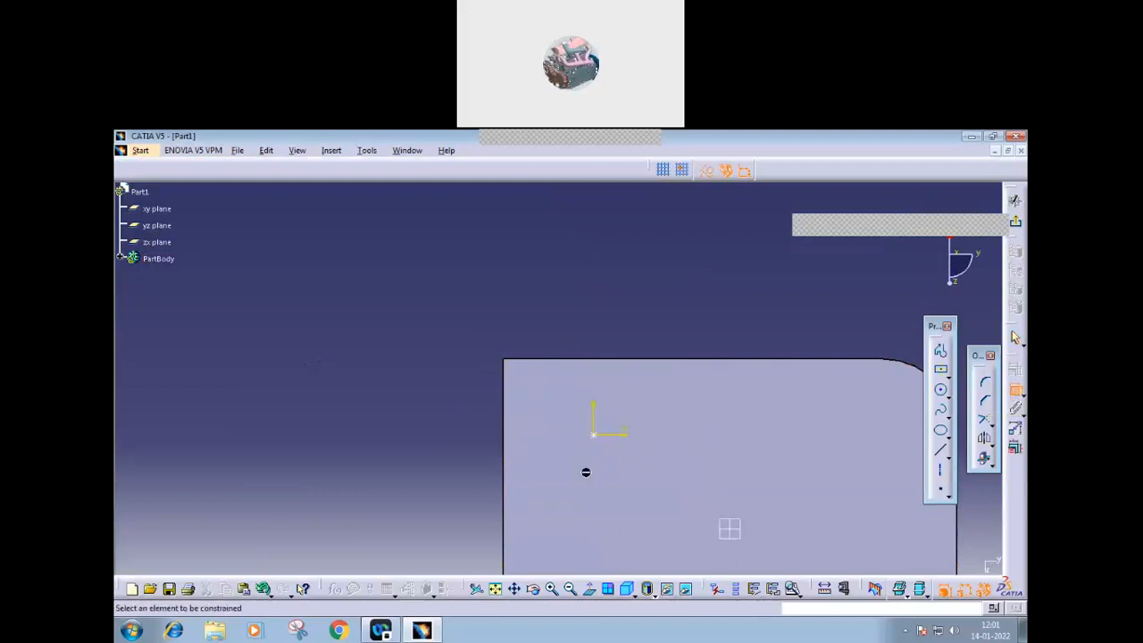
click(505, 445)
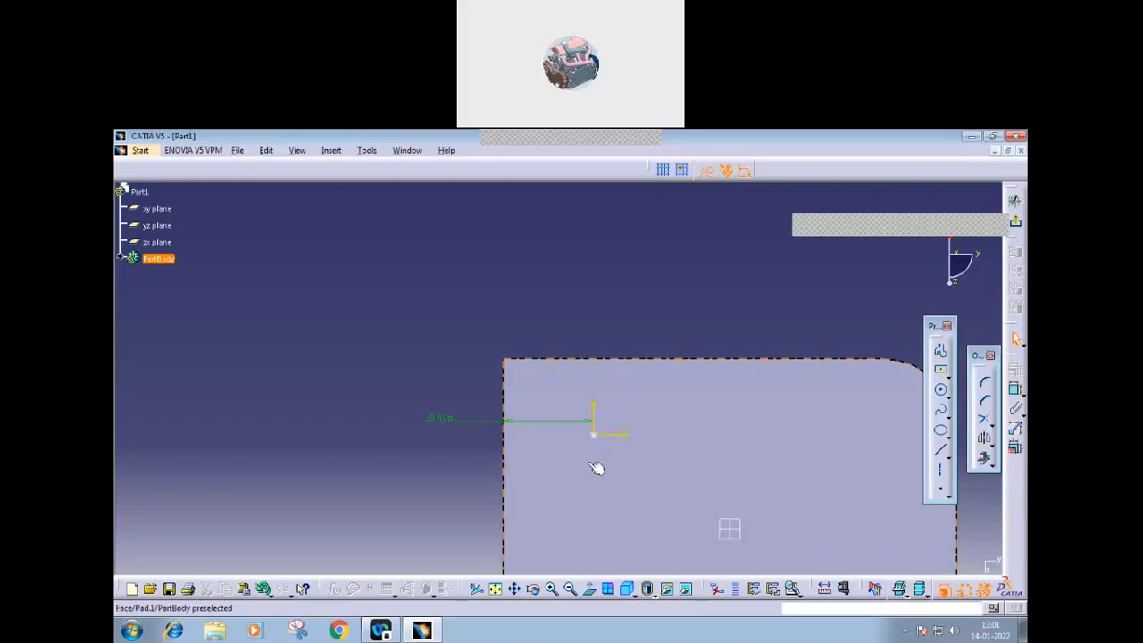
click(1017, 225)
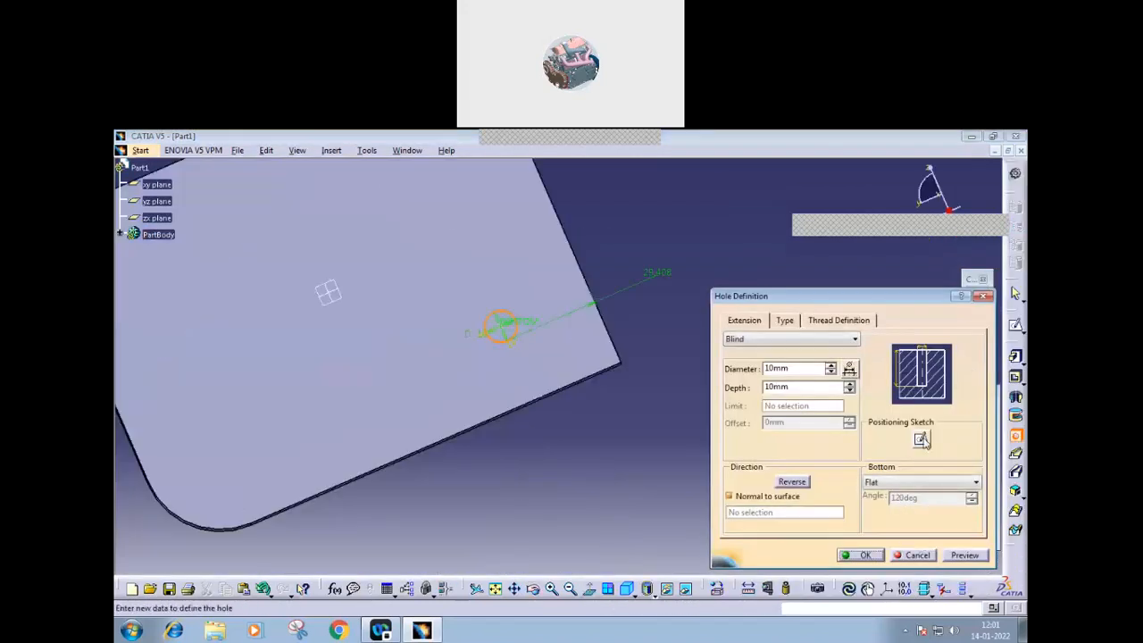
click(916, 555)
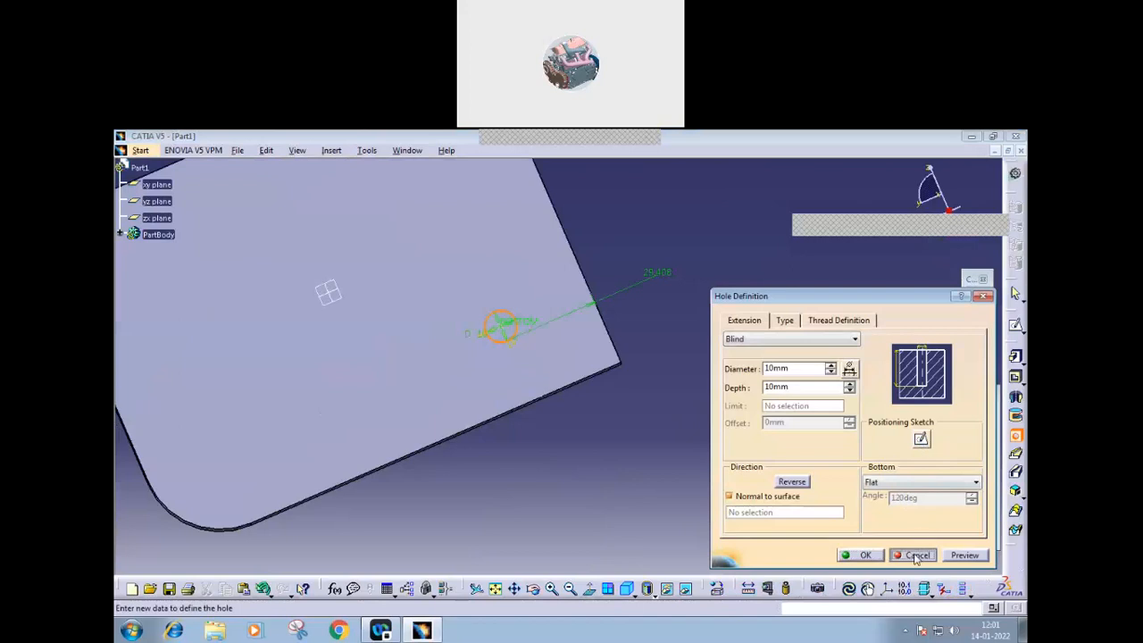
- Place a 10 mm blind hole on the large upper face near the sharp corner without preselecting any edges, and cancel it
middle_drag(679, 478, 538, 459)
middle_drag(590, 531, 521, 455)
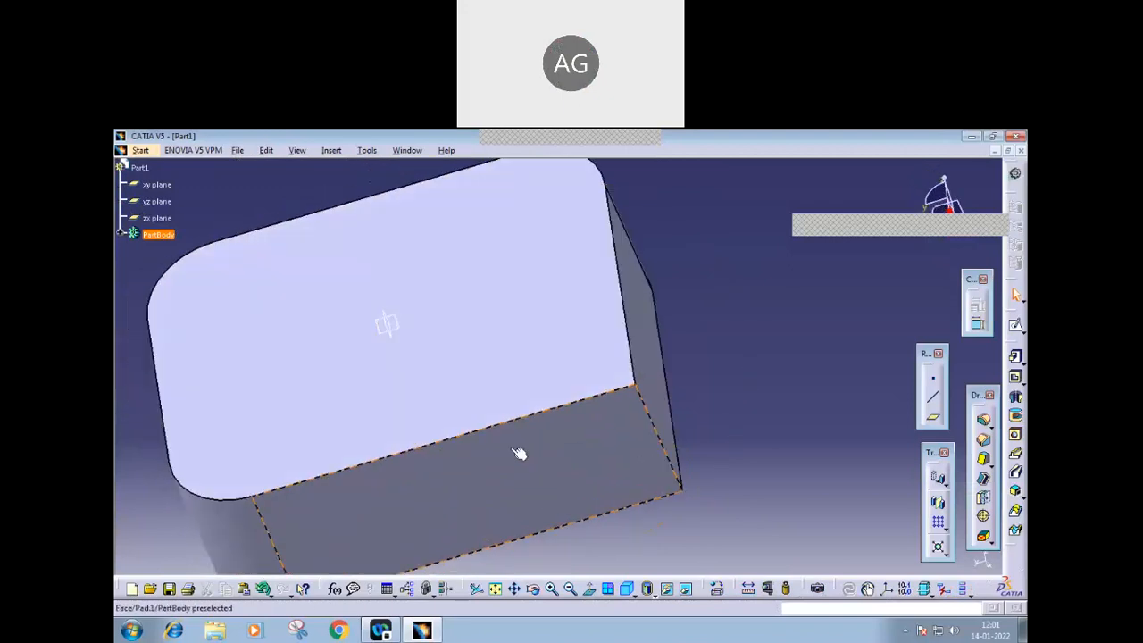
click(1013, 436)
click(550, 354)
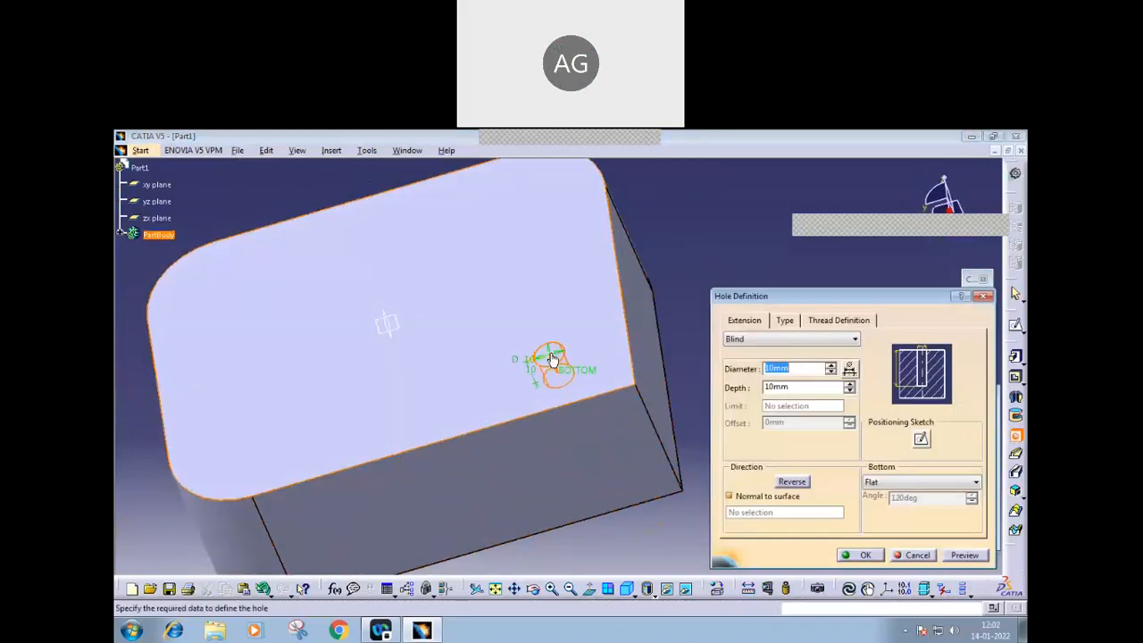
click(558, 356)
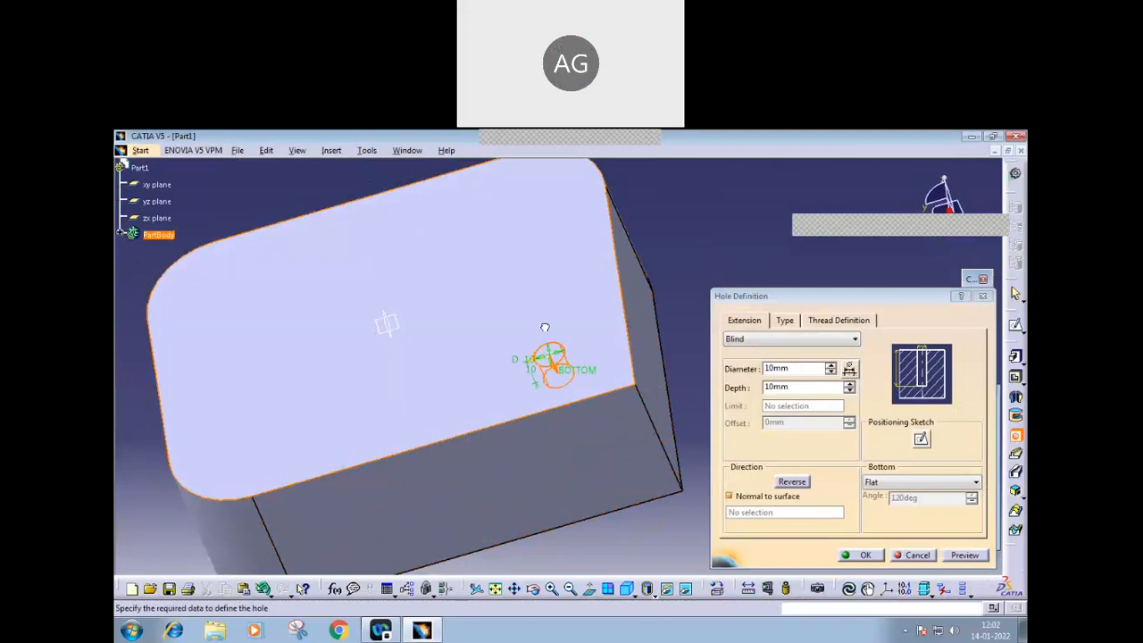
middle_drag(563, 383, 644, 489)
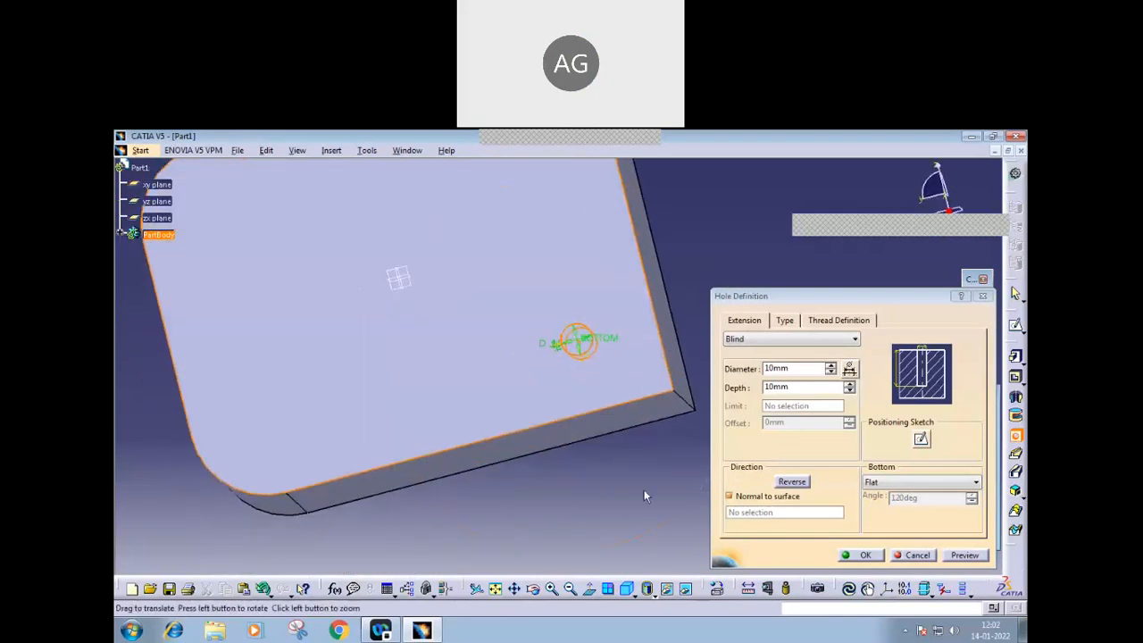
click(918, 557)
middle_drag(484, 515, 602, 501)
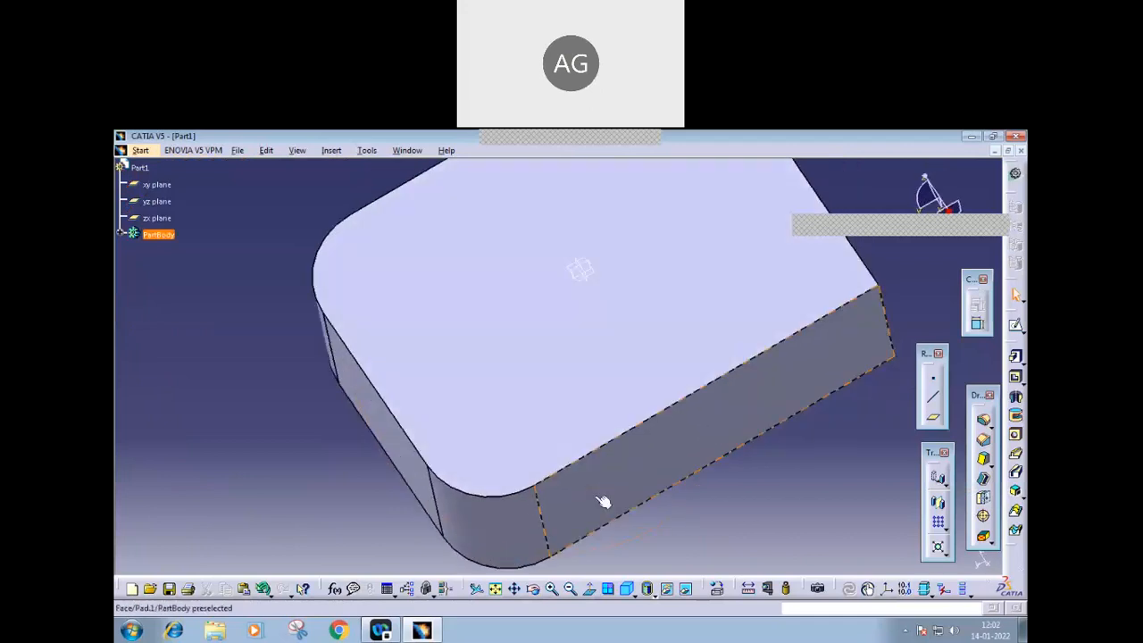
- Preselect the front fillet's arc edge, place a 10 mm blind hole concentric with it on the large upper face, and cancel the hole
click(509, 493)
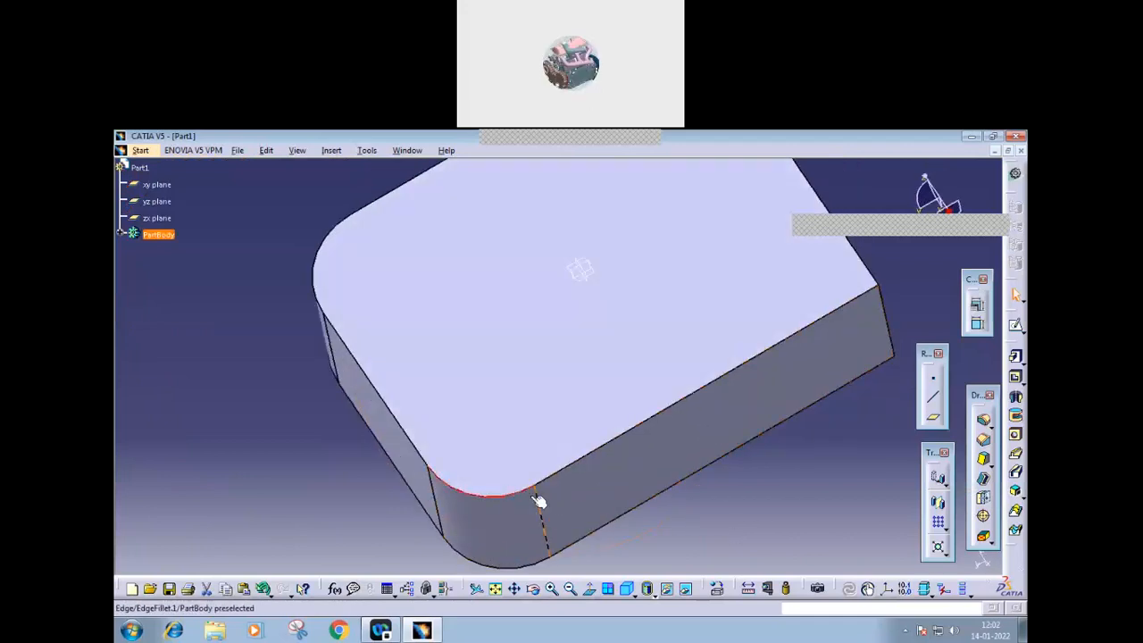
click(769, 543)
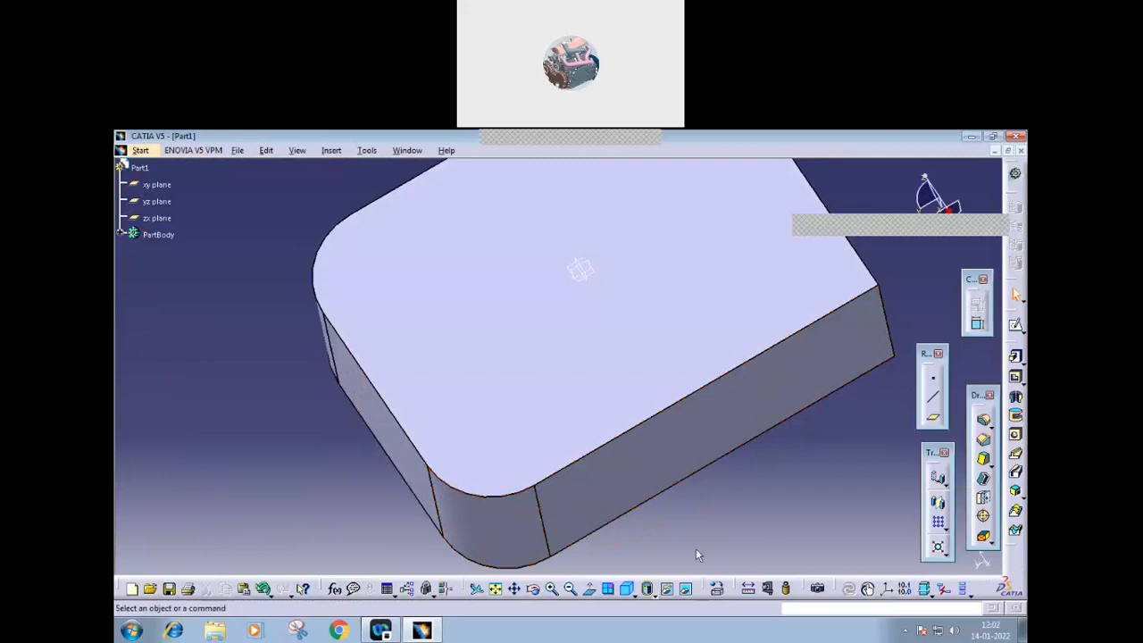
double_click(512, 495)
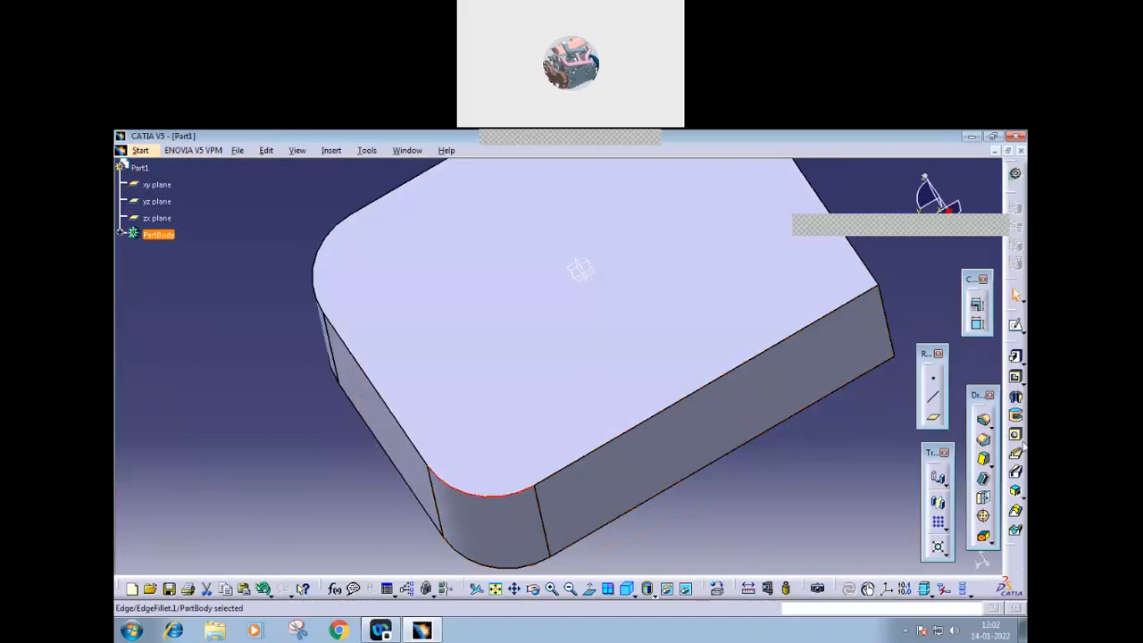
click(1016, 436)
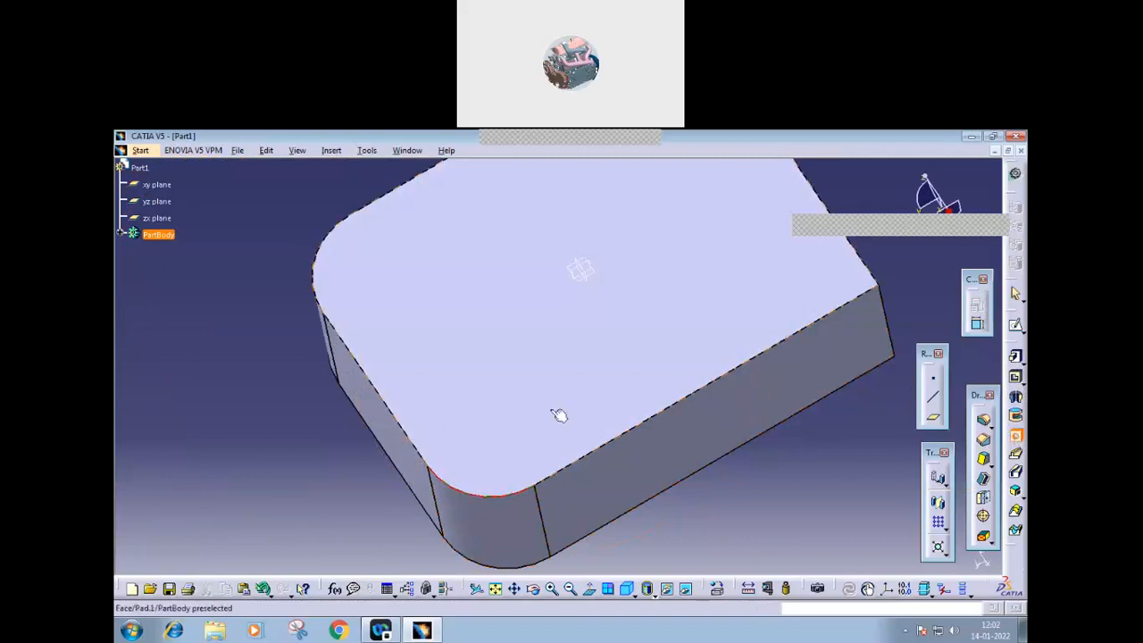
click(533, 304)
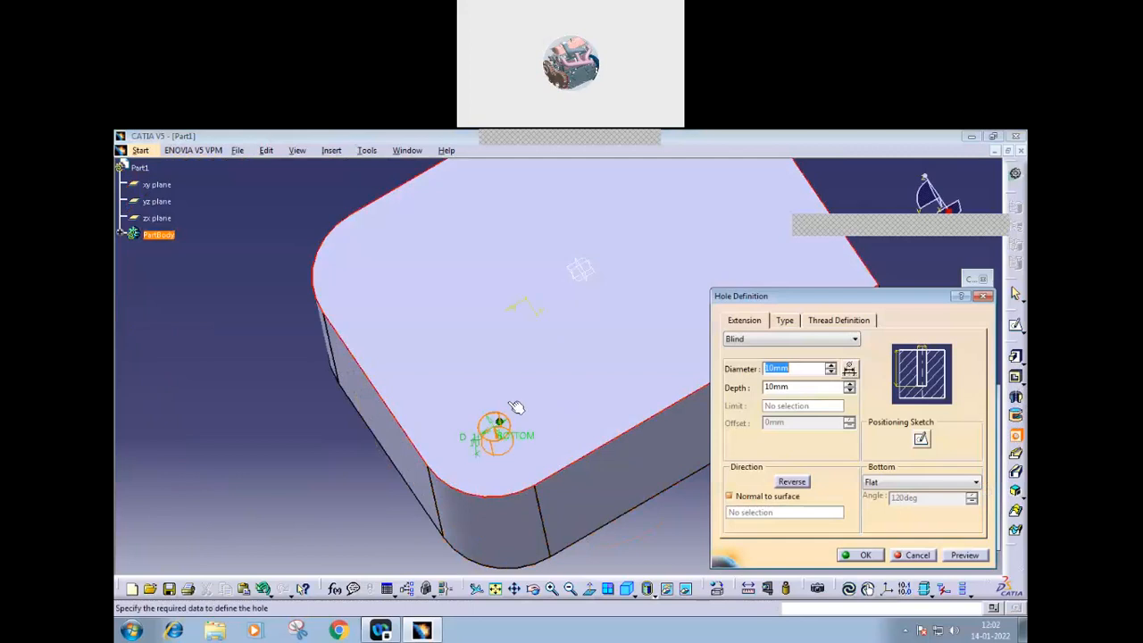
middle_drag(516, 407, 523, 512)
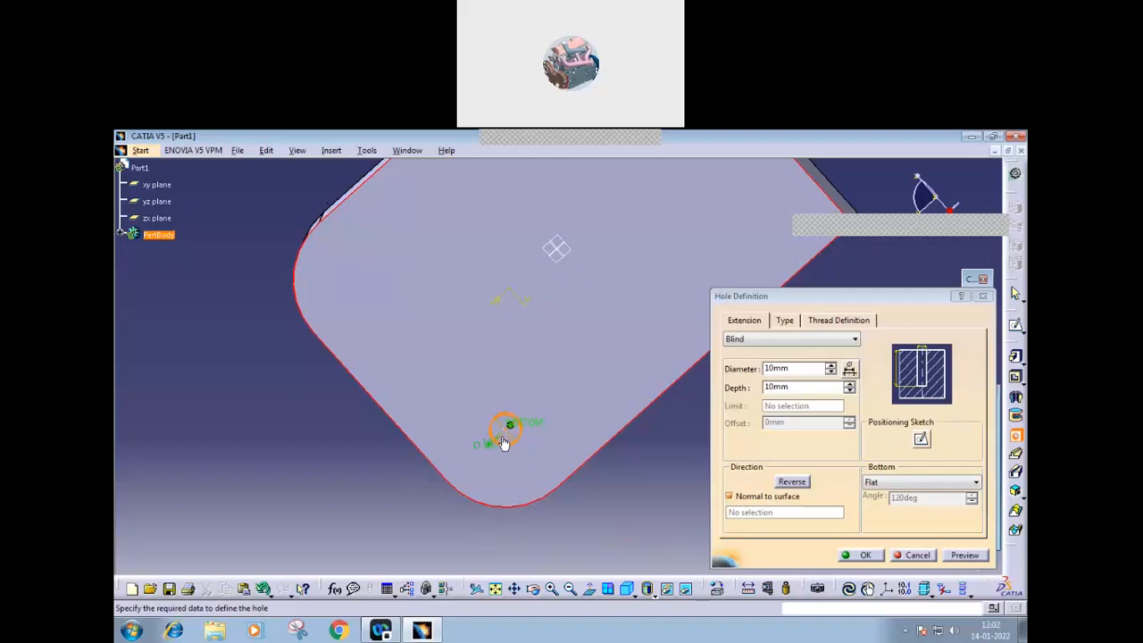
click(913, 554)
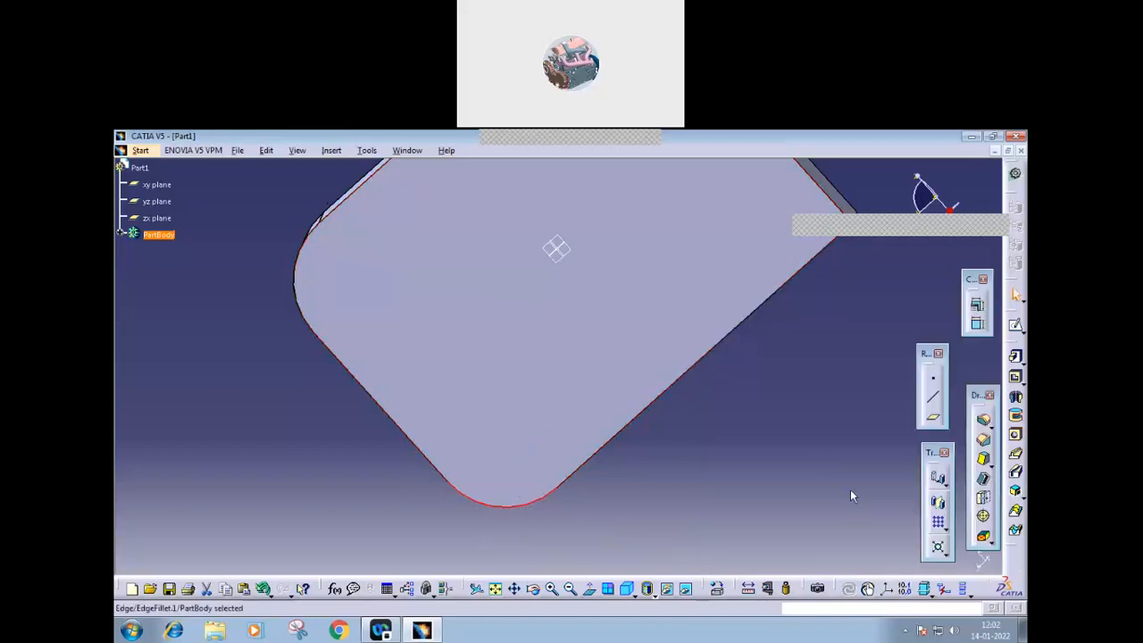
- Preselect both straight edges meeting at the sharp corner, place a hole about 21 mm from the short edge and 19 mm from the long, and cancel it
middle_drag(850, 491, 673, 474)
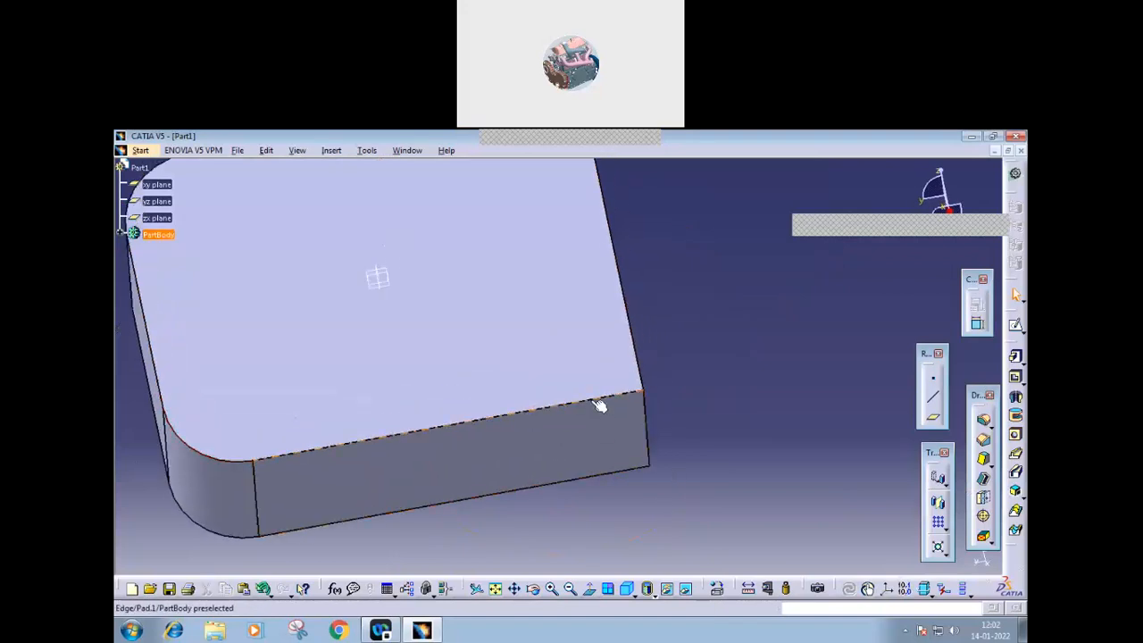
ctrl+click(635, 318)
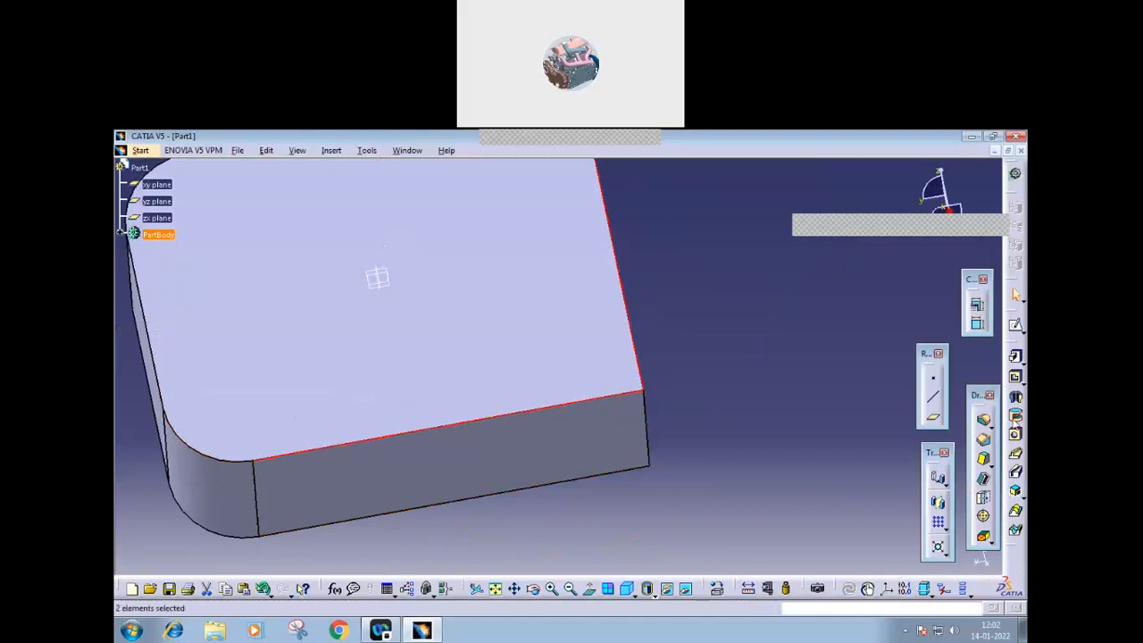
click(1017, 435)
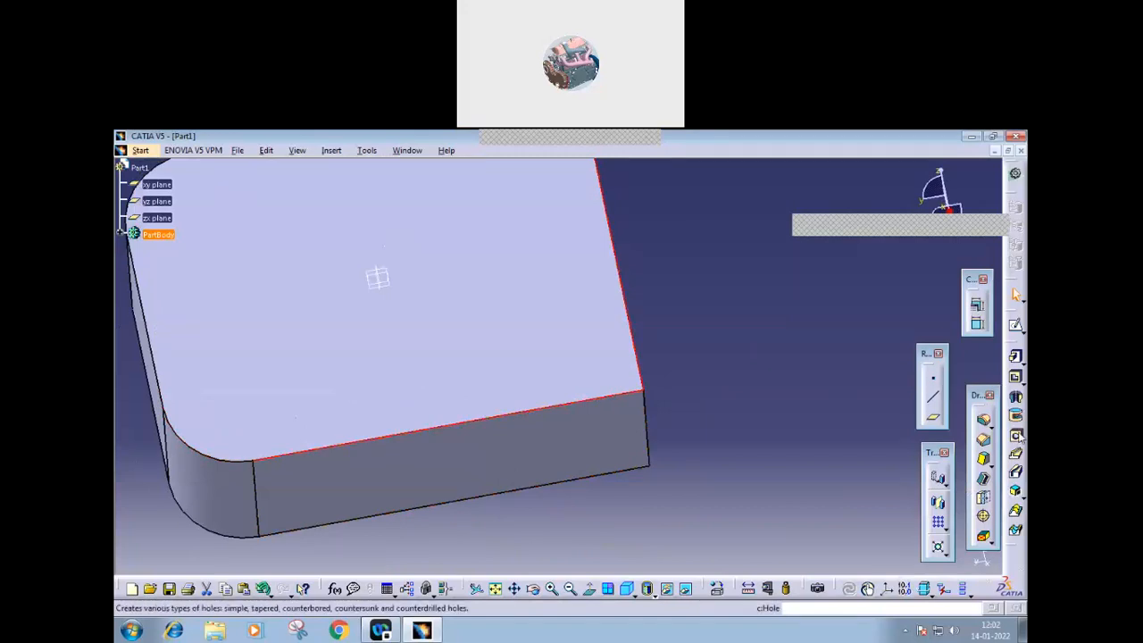
click(565, 347)
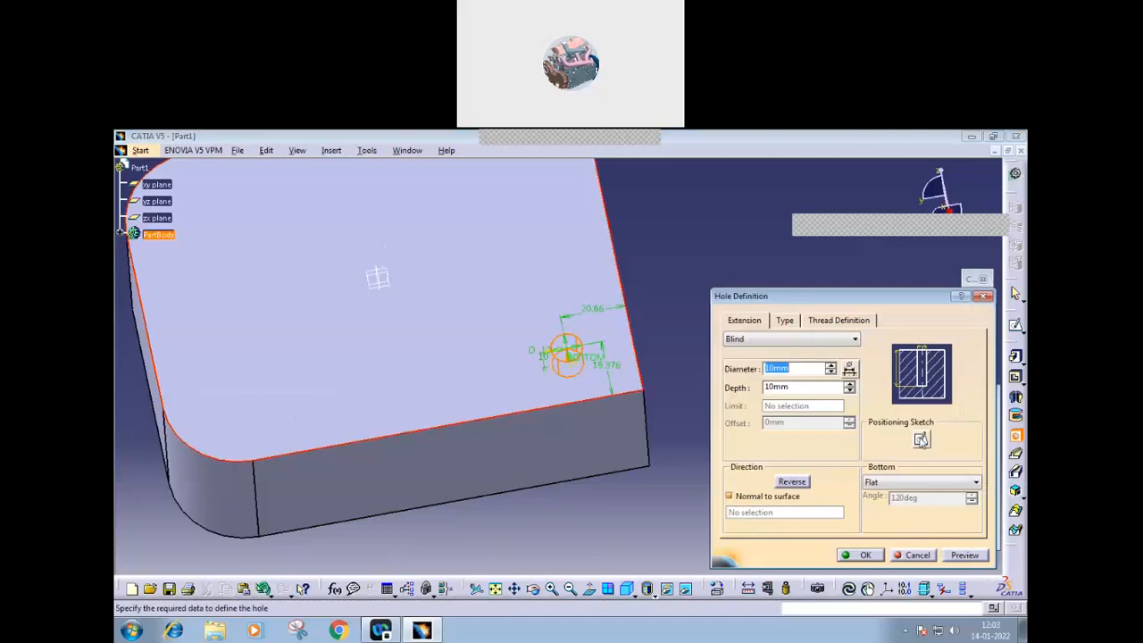
click(913, 554)
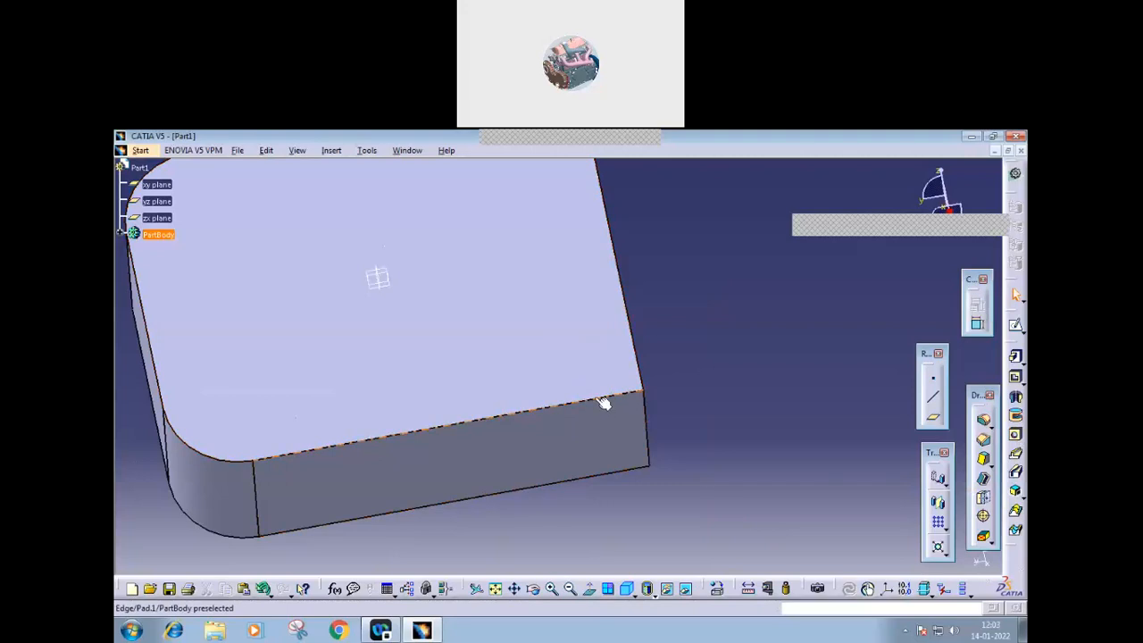
- Preselect the two sharp-corner edges again, place a hole about 21 mm from the short edge and 15 mm from the long edge, and cancel it
ctrl+click(639, 340)
middle_drag(752, 420, 823, 423)
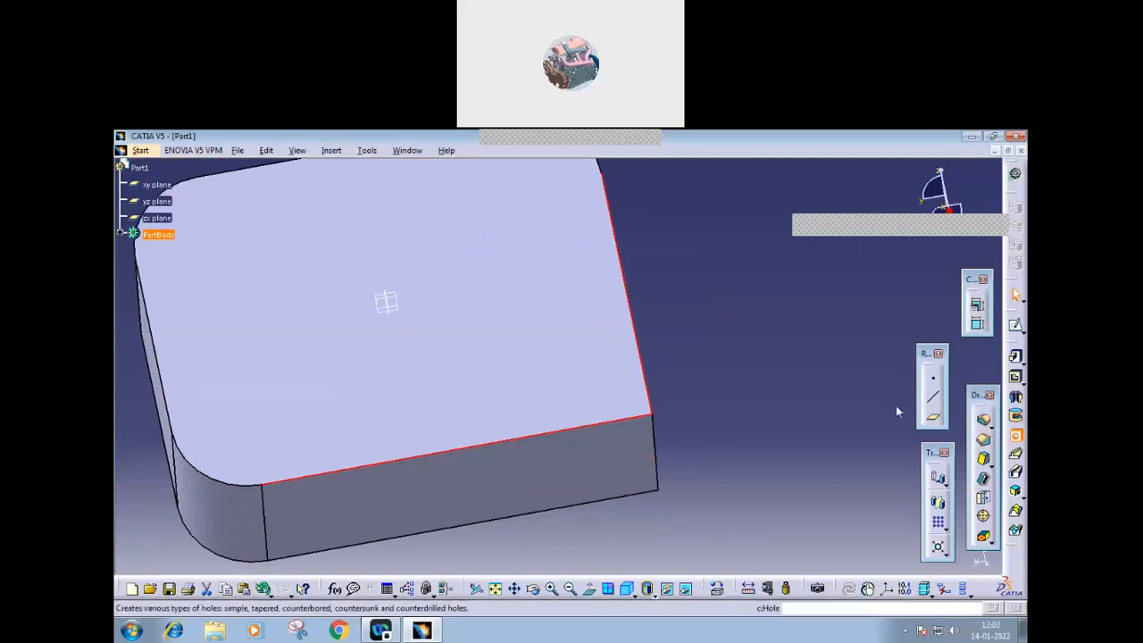
click(578, 379)
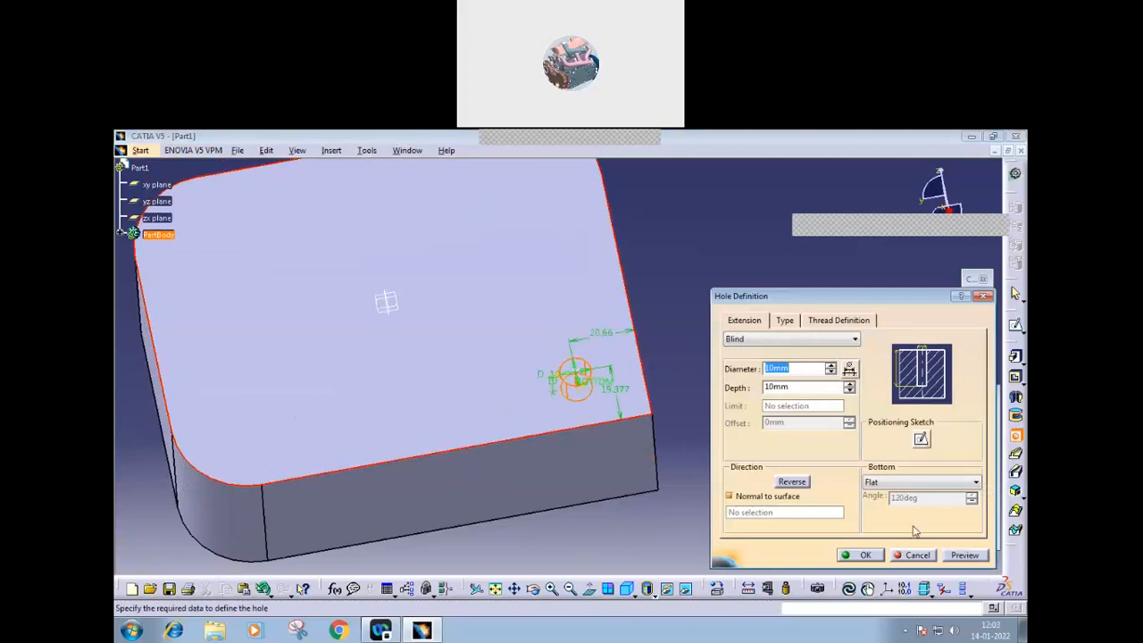
click(918, 555)
- Sketch a centred rectangle on the plane of the block's large upper face, in the empty space beyond its short edge, and exit the sketch
middle_drag(848, 467, 561, 484)
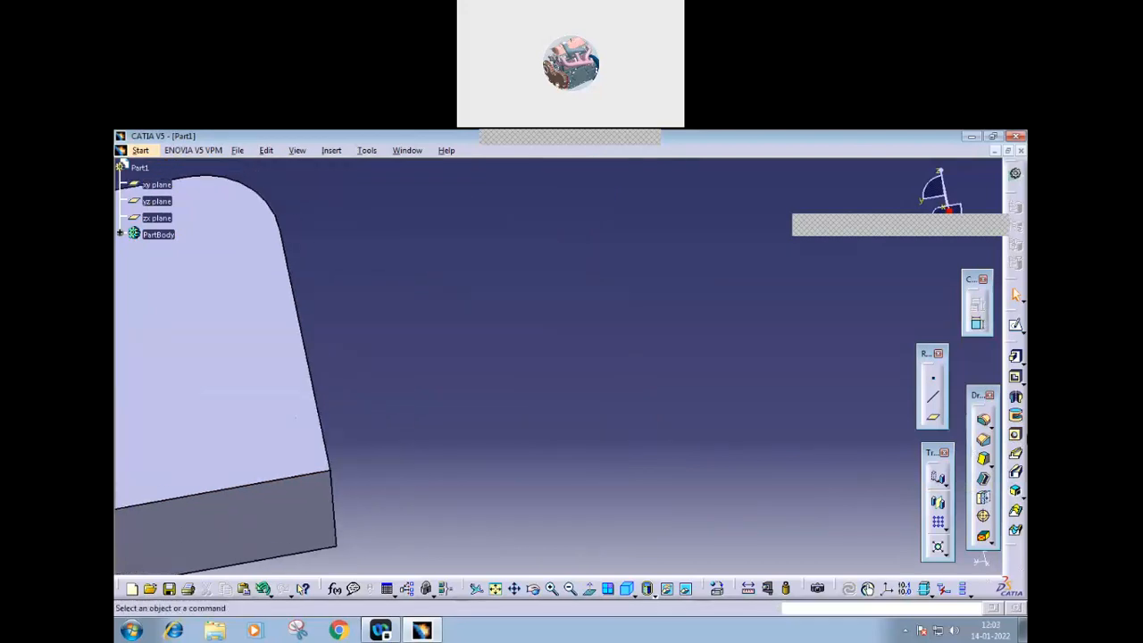
click(1015, 325)
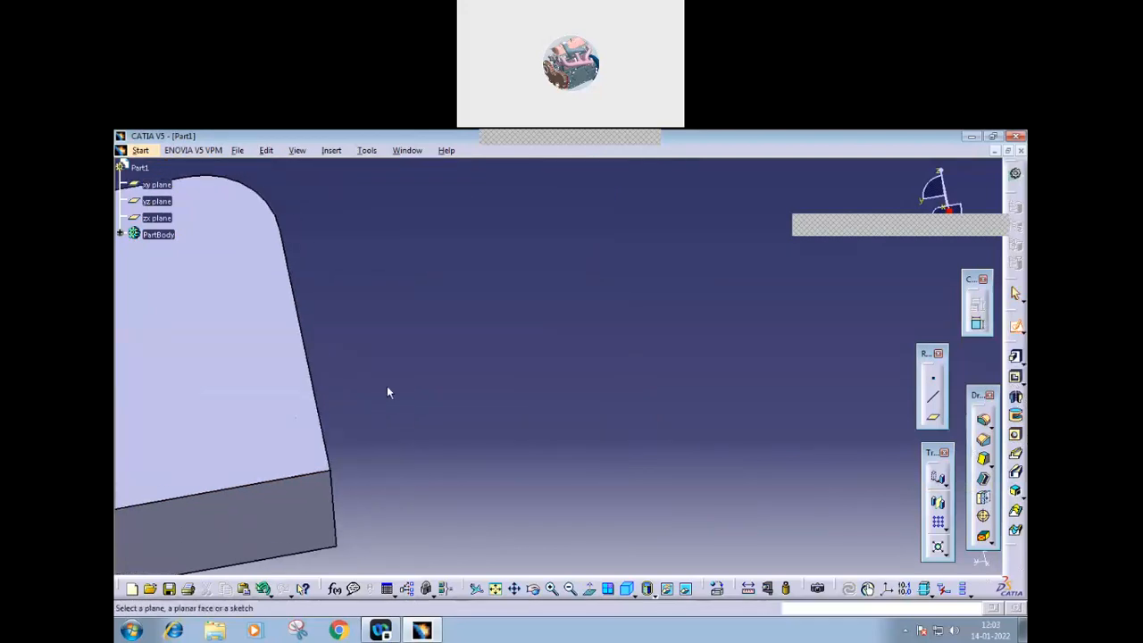
click(298, 407)
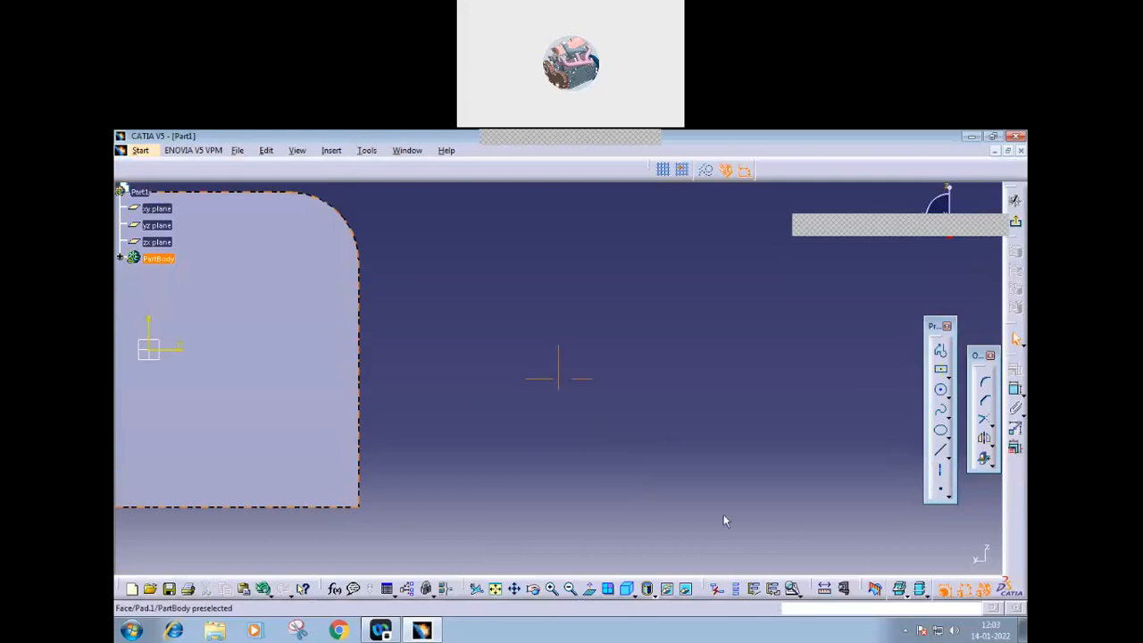
click(941, 369)
click(673, 399)
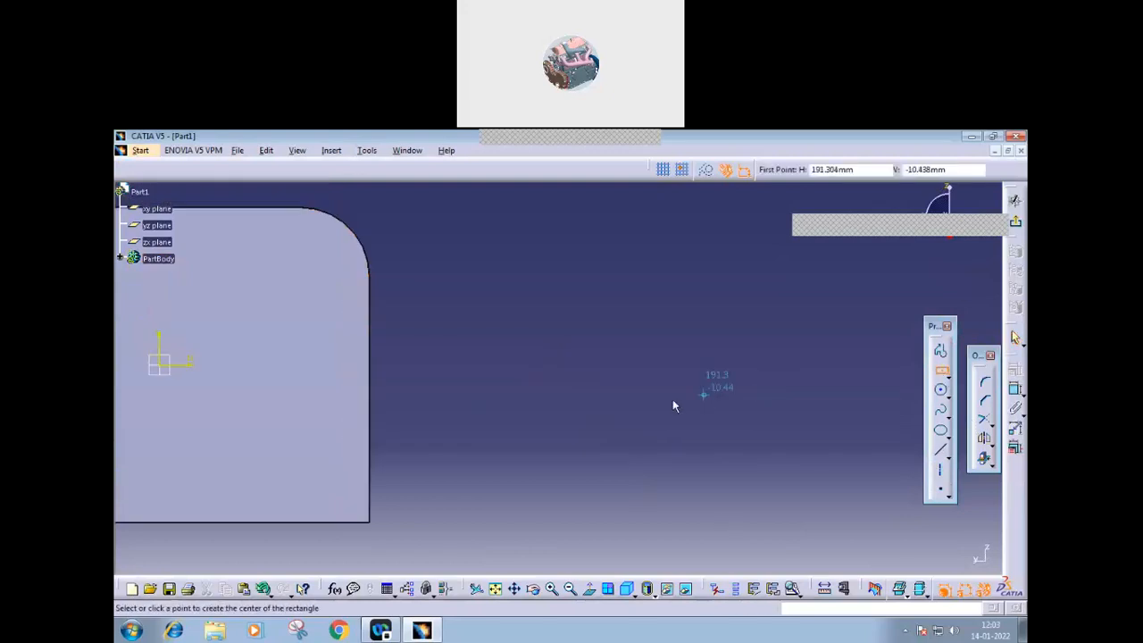
click(763, 325)
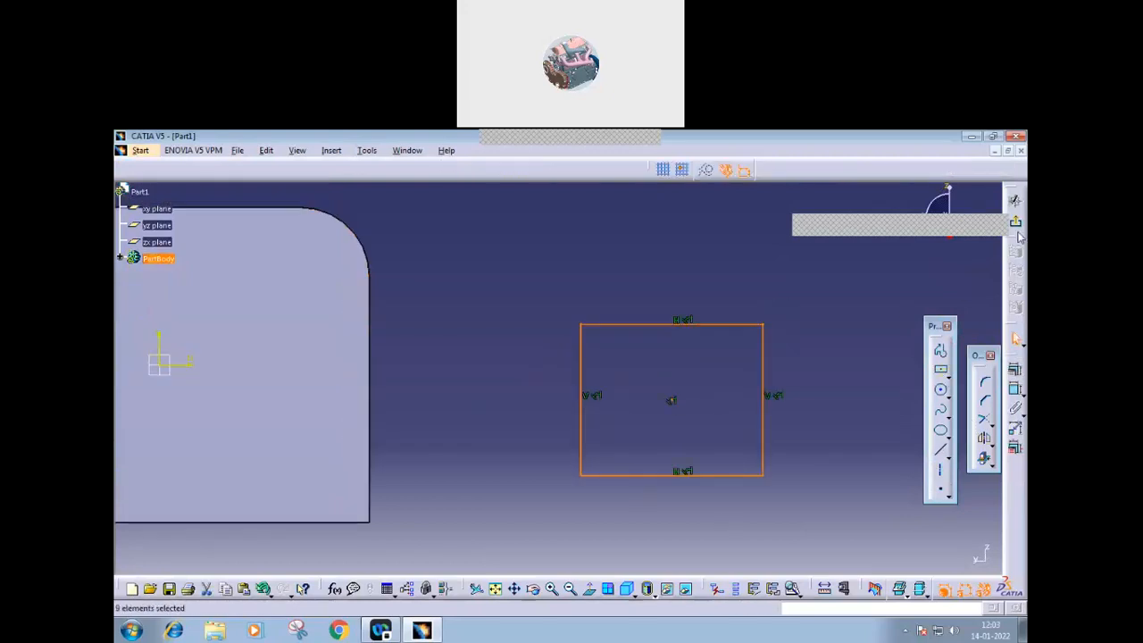
click(1018, 225)
- Pad the sketched rectangle 30 mm to form the second block beside the filleted one
click(1016, 359)
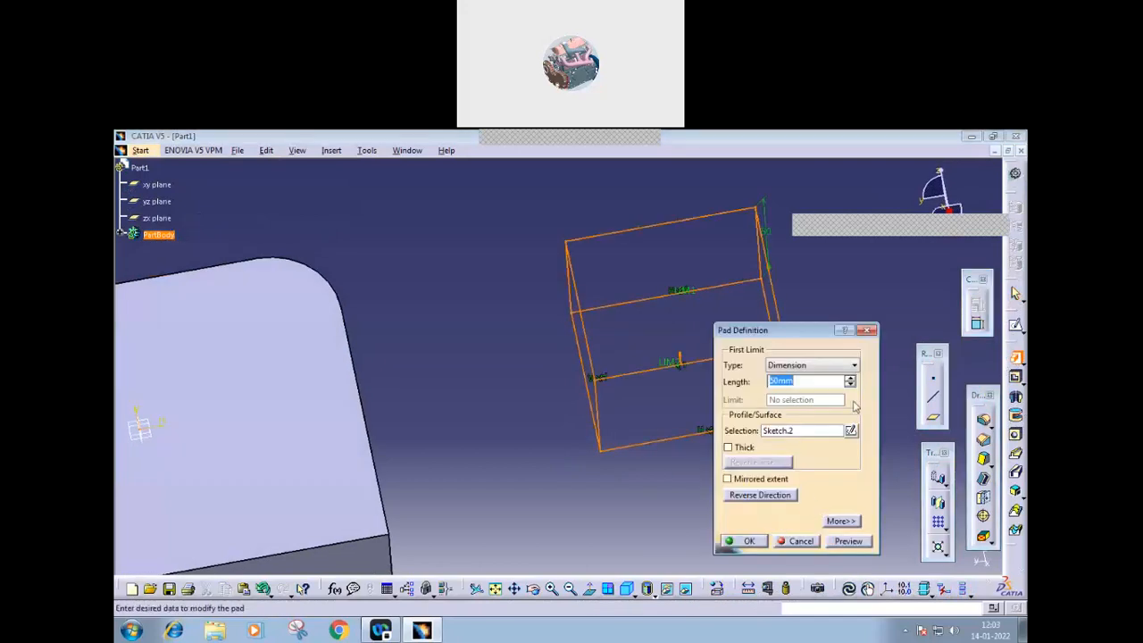
click(852, 385)
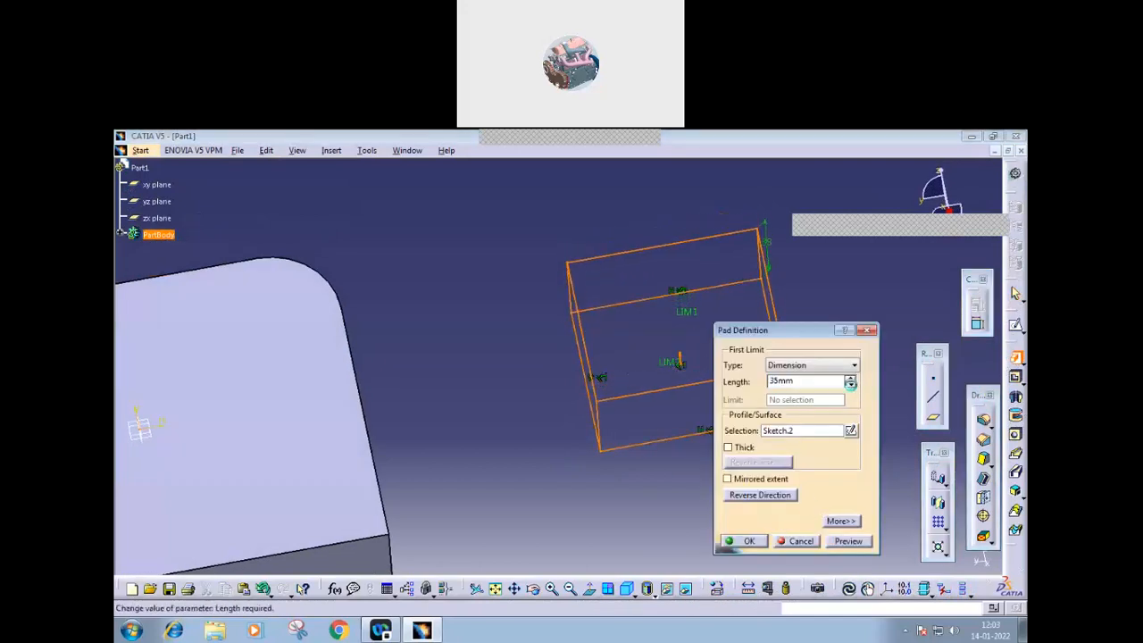
click(851, 385)
middle_drag(567, 365, 528, 534)
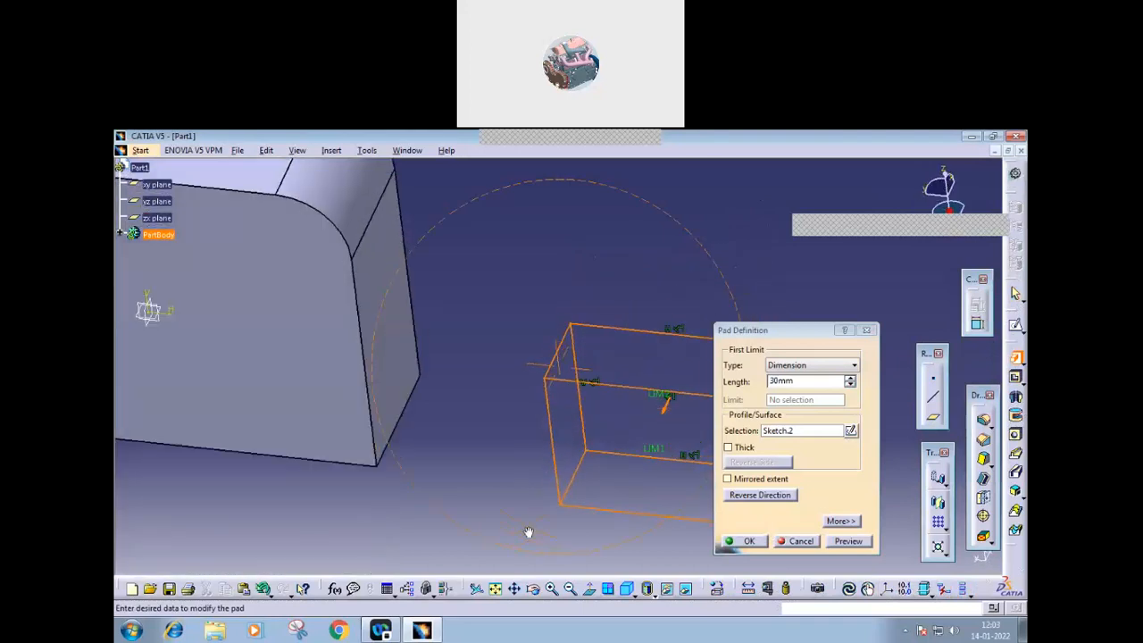
click(753, 541)
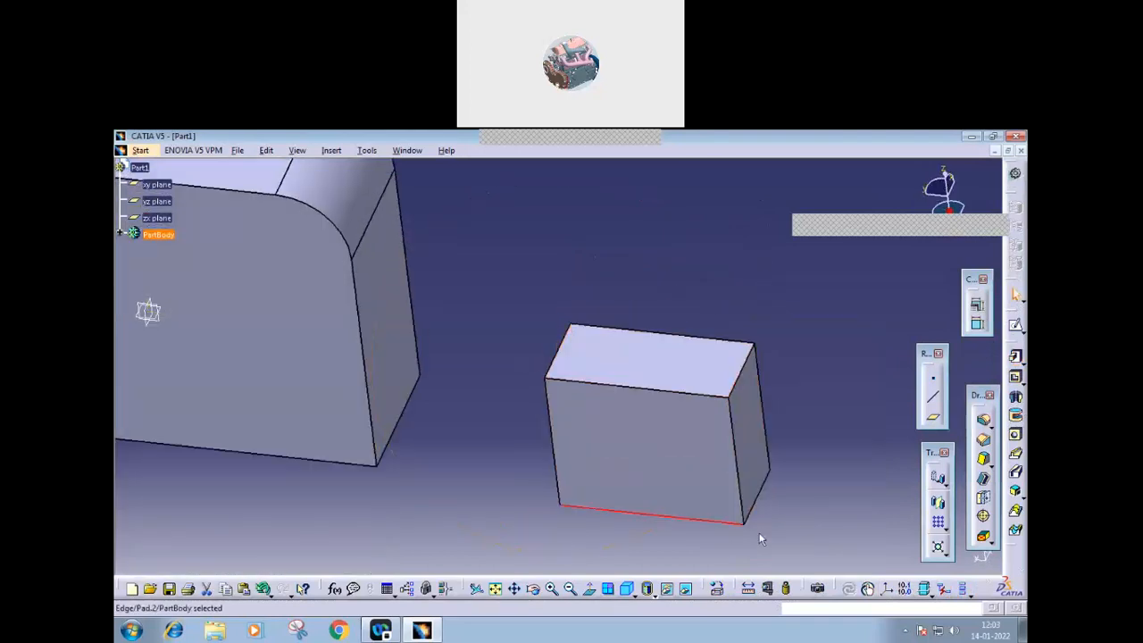
- Preselect two adjoining edges of the small block's large front face, place a 10 mm blind hole near their corner, and cancel it
ctrl+click(743, 482)
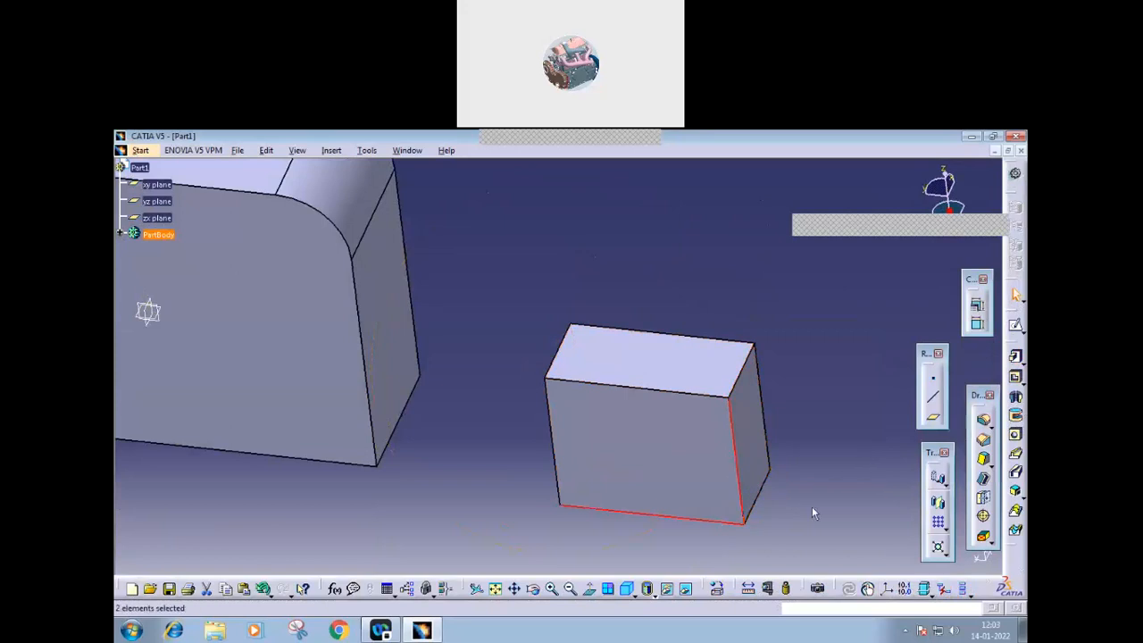
click(1016, 438)
click(685, 465)
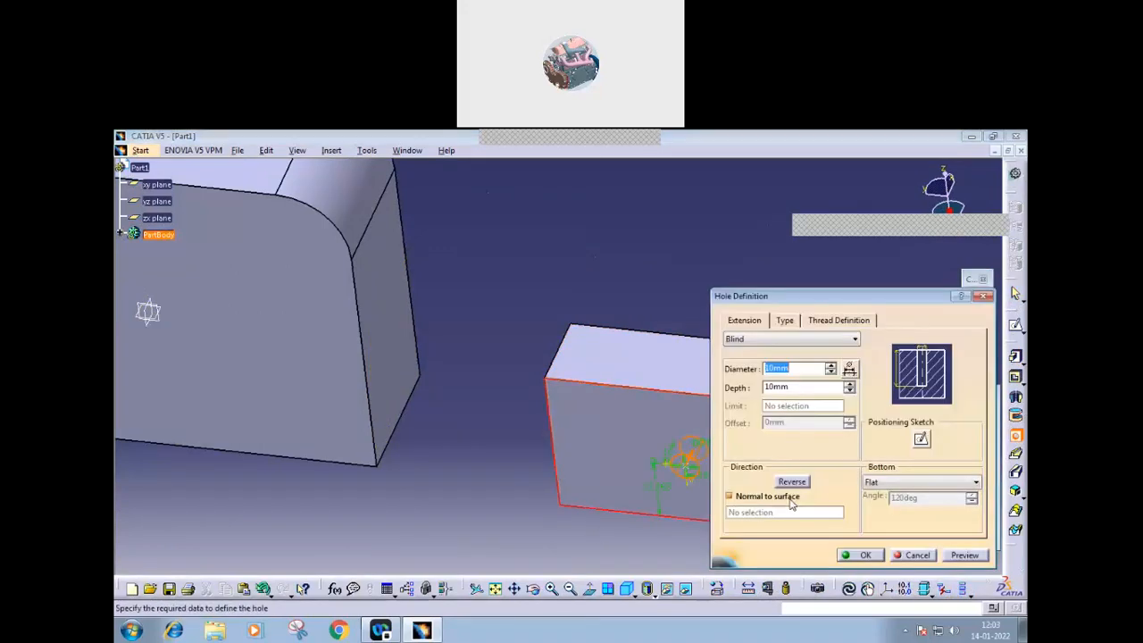
middle_drag(600, 528, 484, 527)
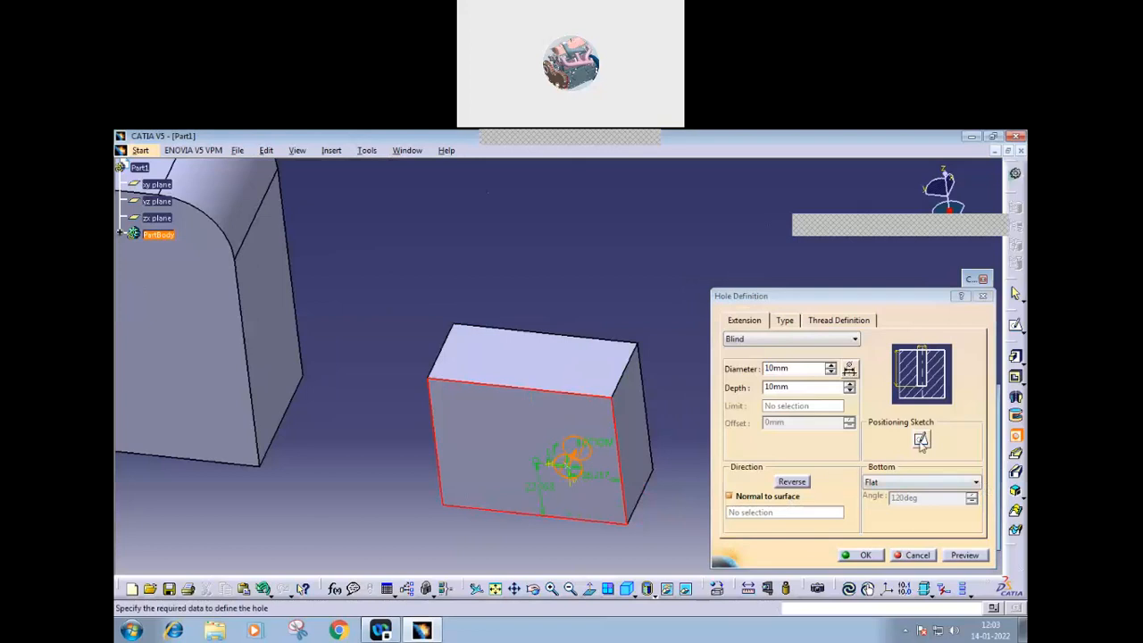
click(912, 557)
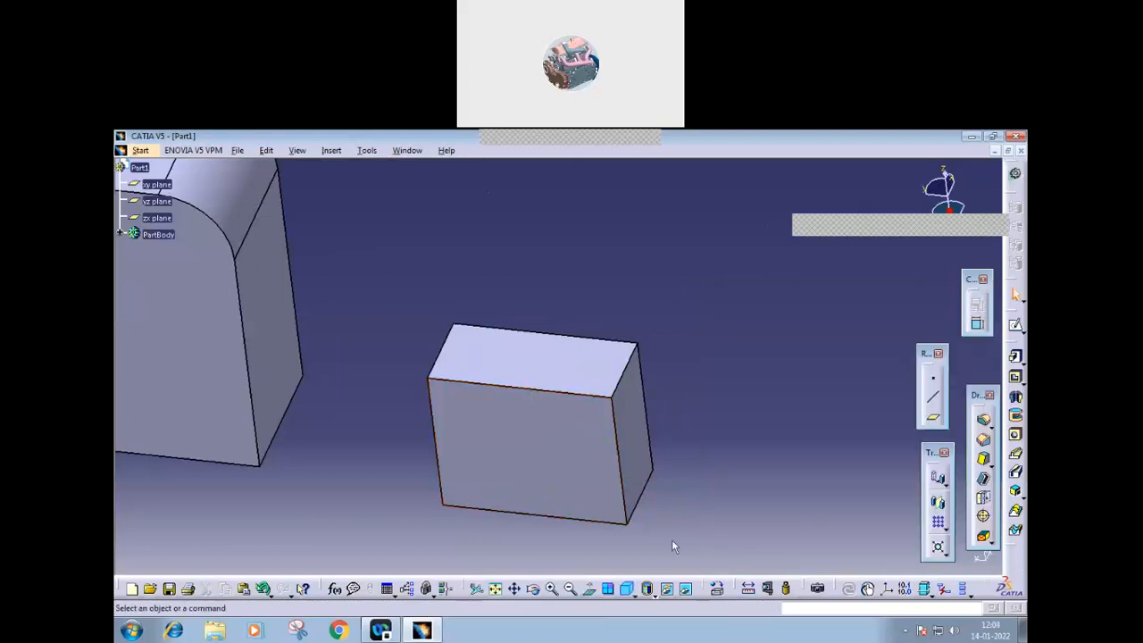
- Preselect the small block's same two edges again, place a hole about 14 mm from the short edge, open that offset for editing, and cancel everything
click(610, 527)
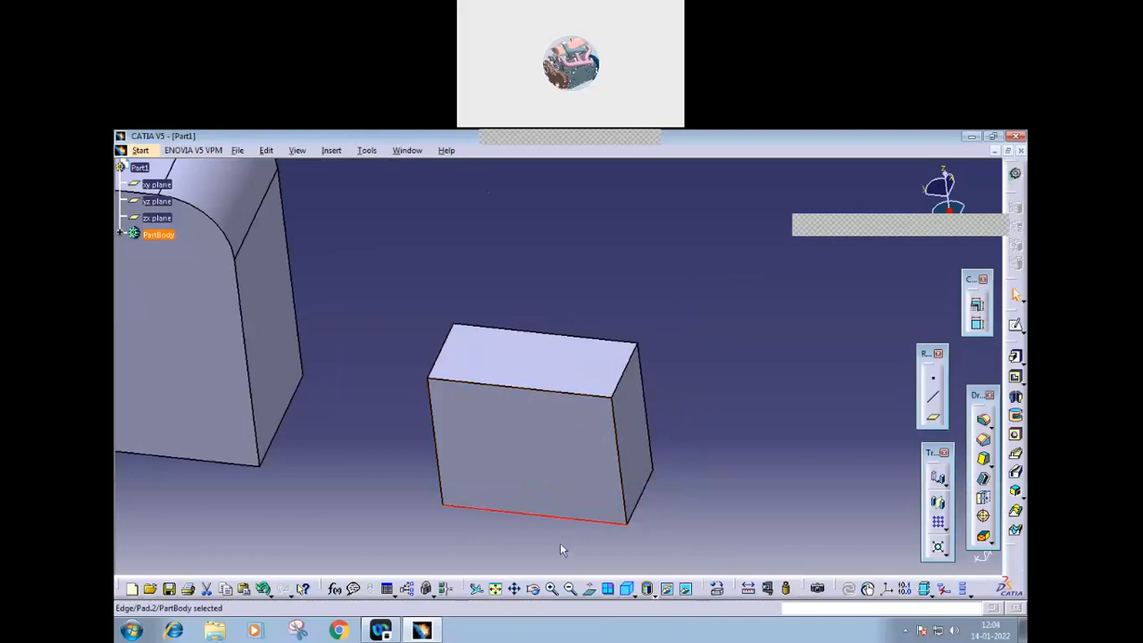
ctrl+click(623, 479)
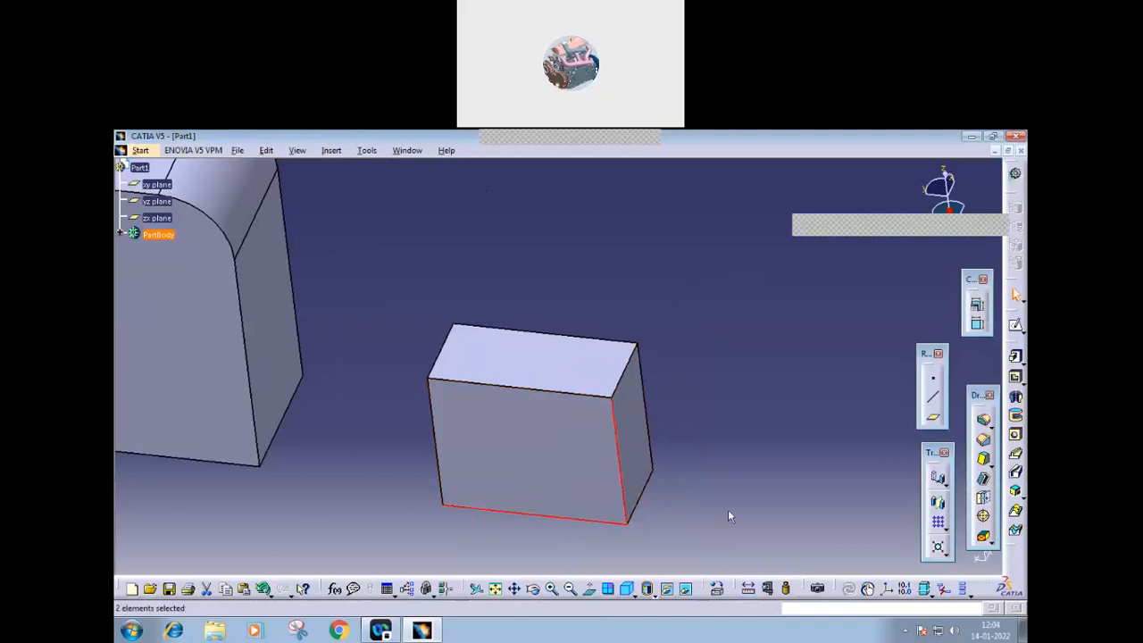
click(1017, 436)
click(579, 465)
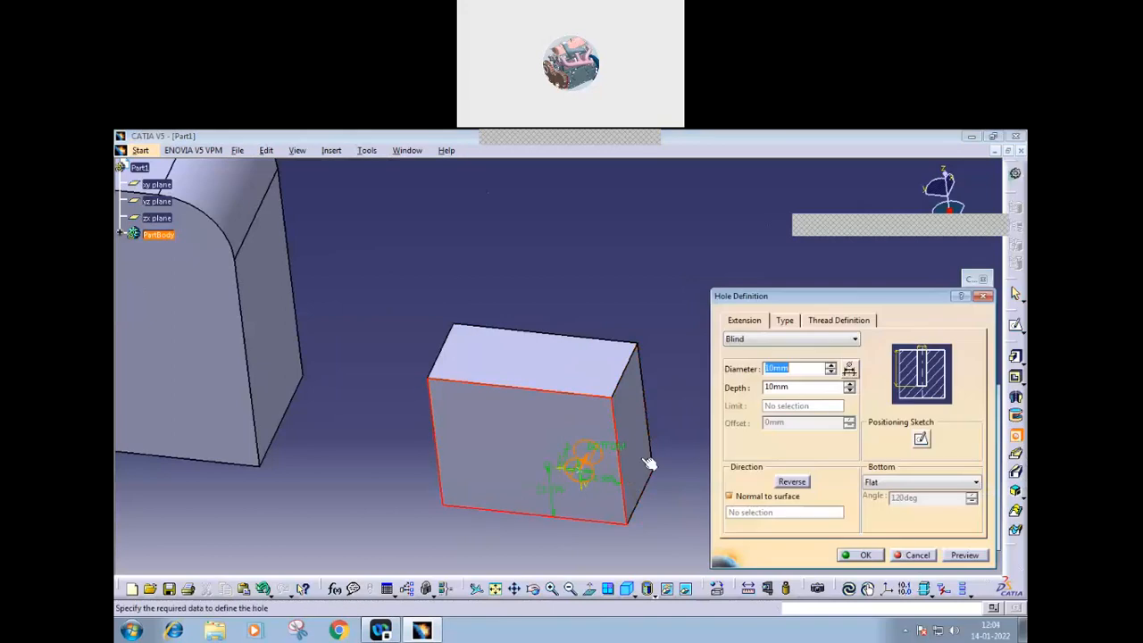
double_click(613, 487)
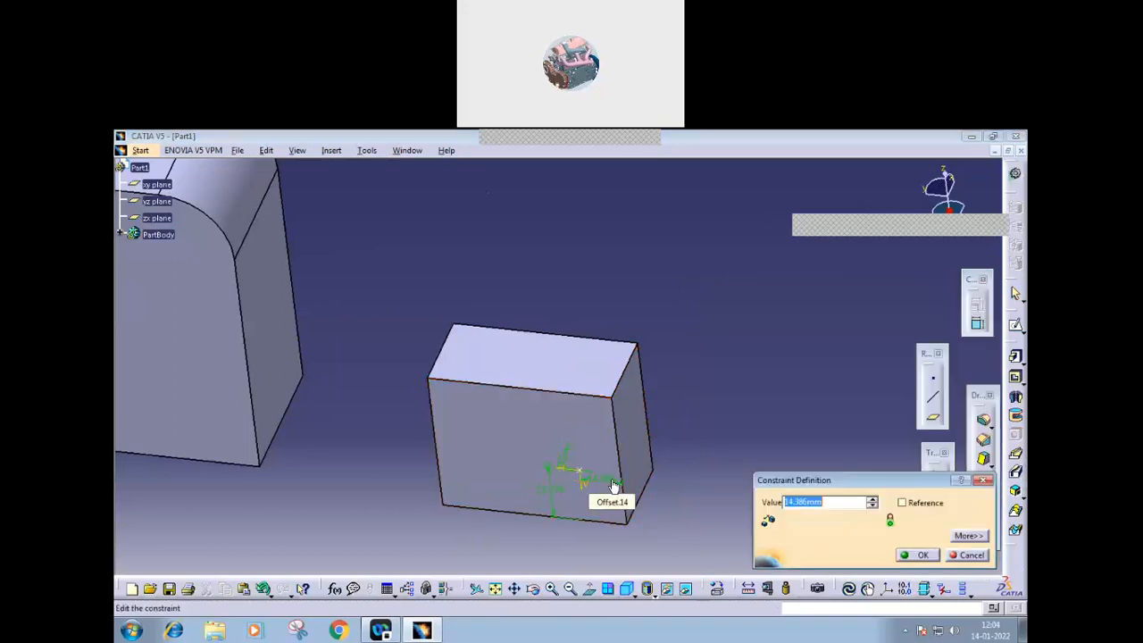
click(970, 556)
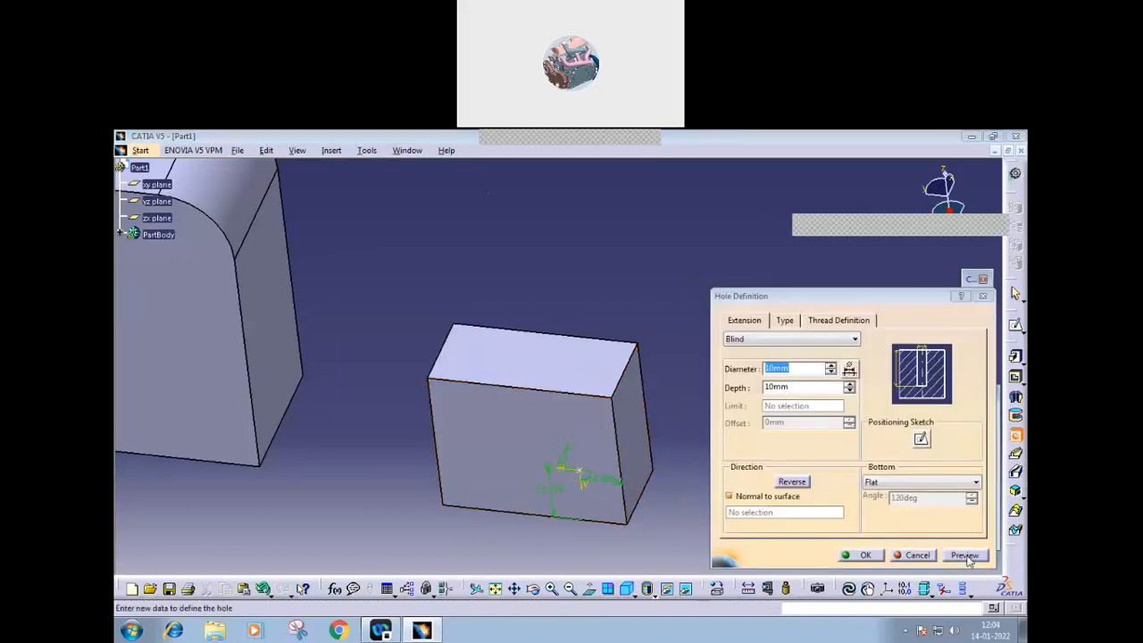
click(920, 554)
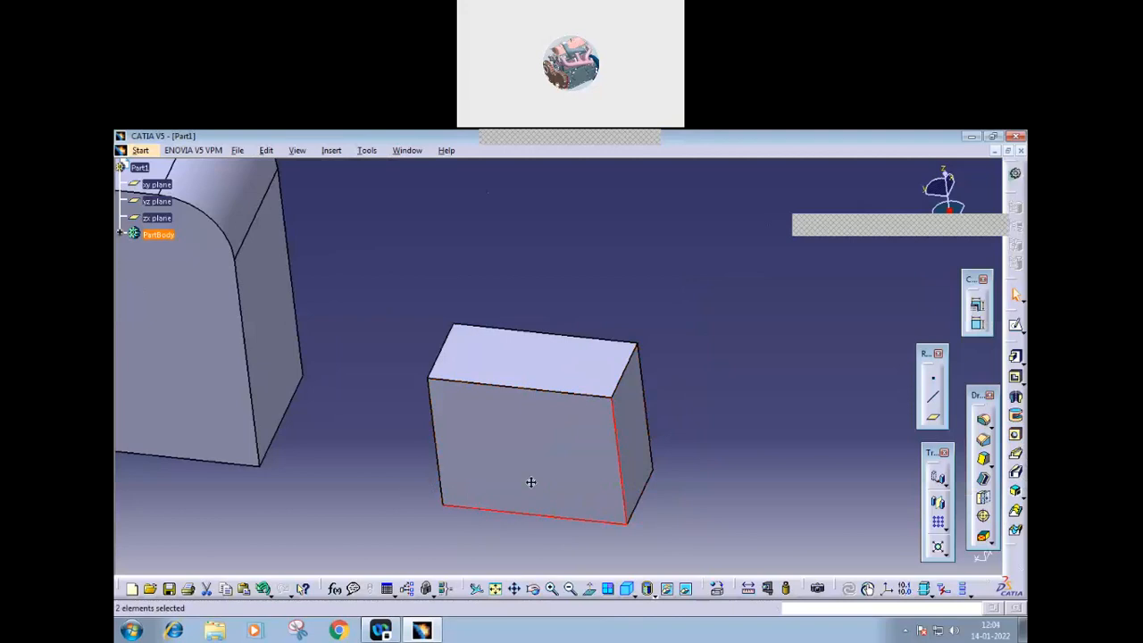
- Preselect both straight edges at the filleted block's sharp corner, place a 10 mm blind hole on the large face near that corner, and cancel it
middle_drag(530, 482, 974, 507)
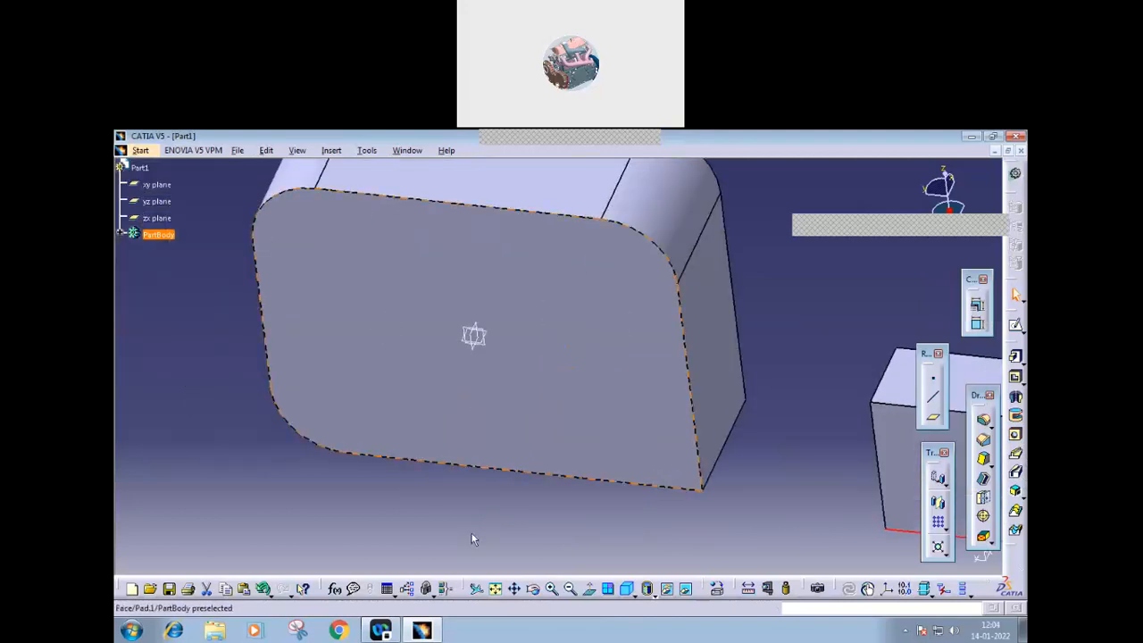
click(654, 522)
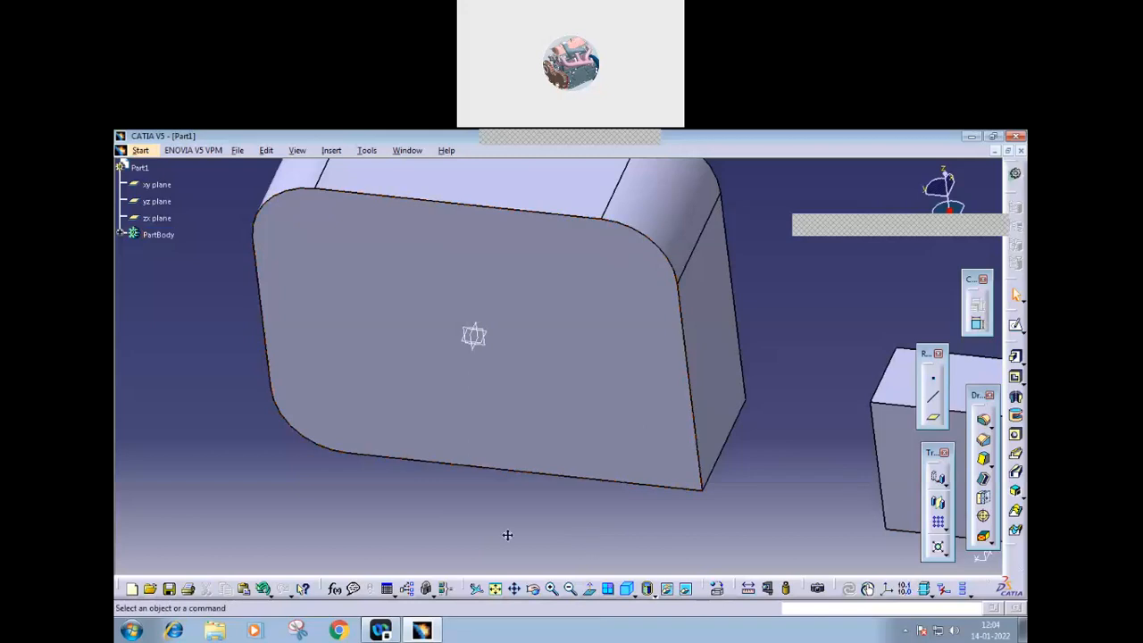
middle_drag(507, 535, 607, 516)
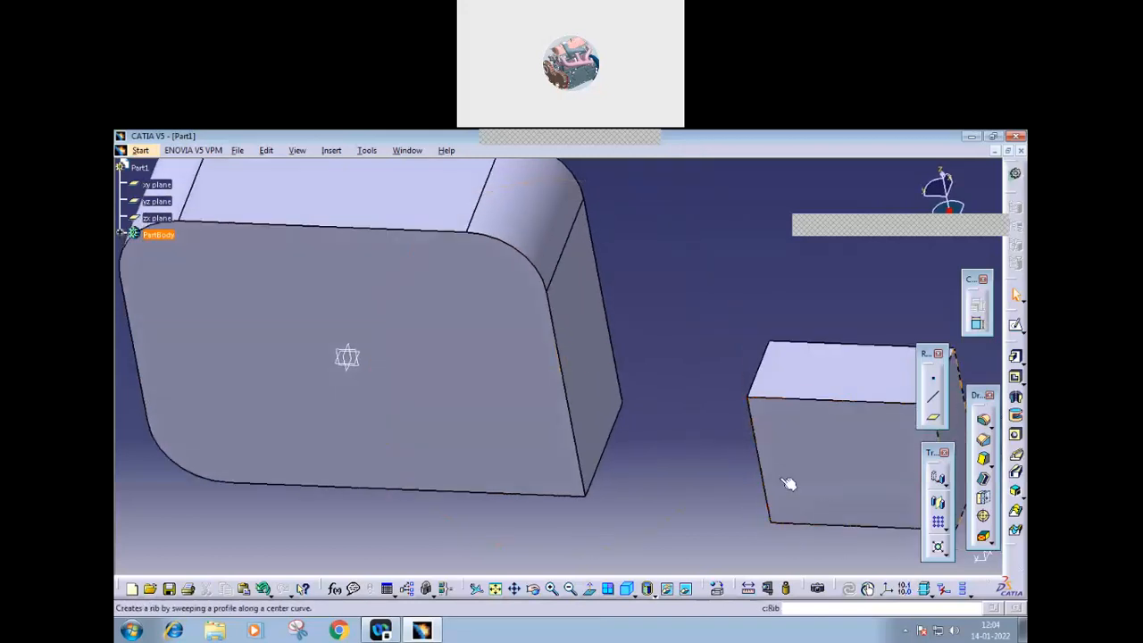
click(556, 498)
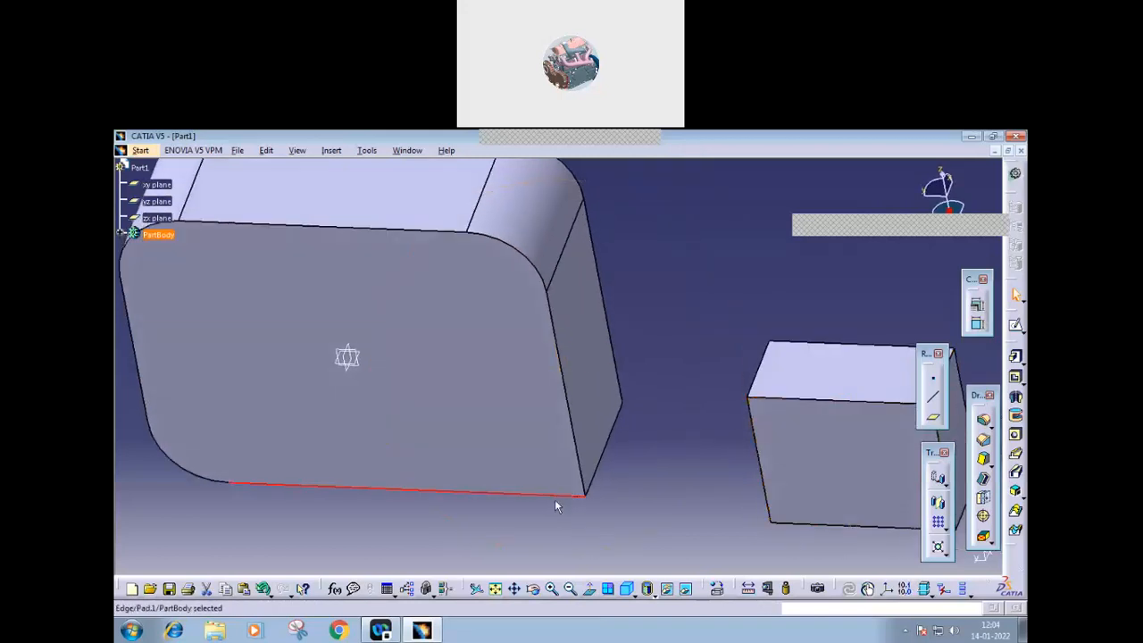
ctrl+click(580, 454)
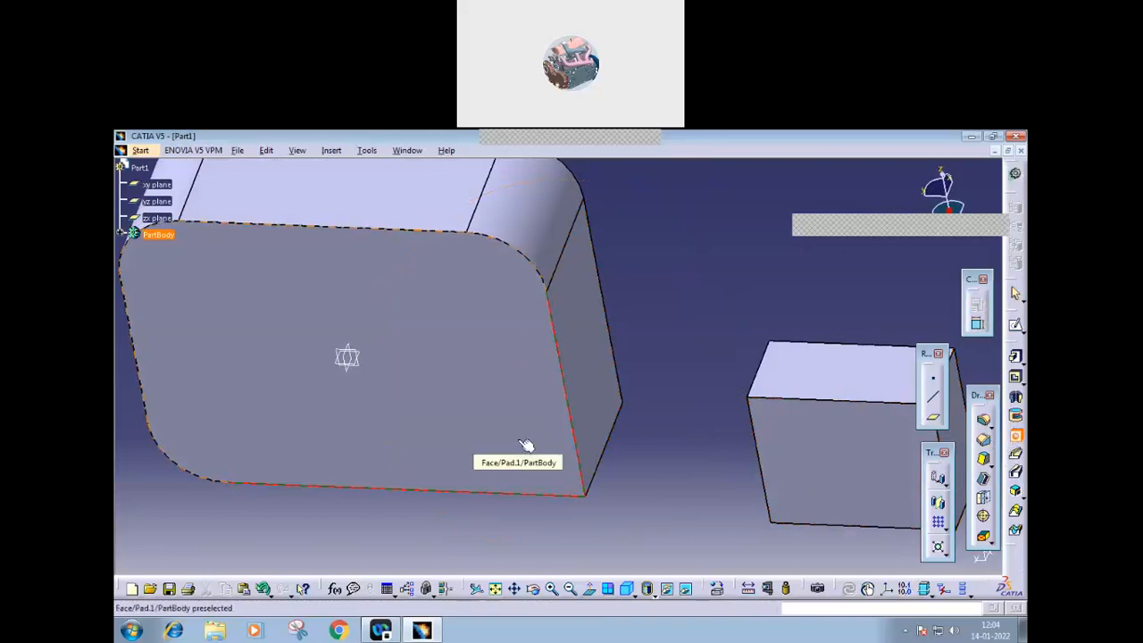
middle_drag(526, 445, 551, 457)
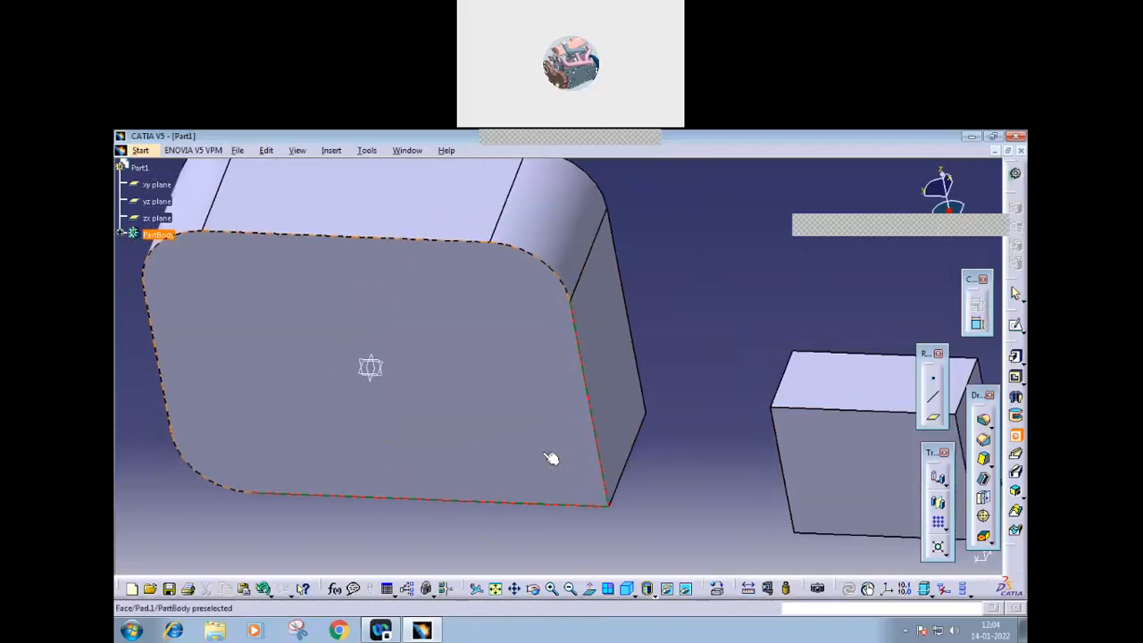
click(546, 457)
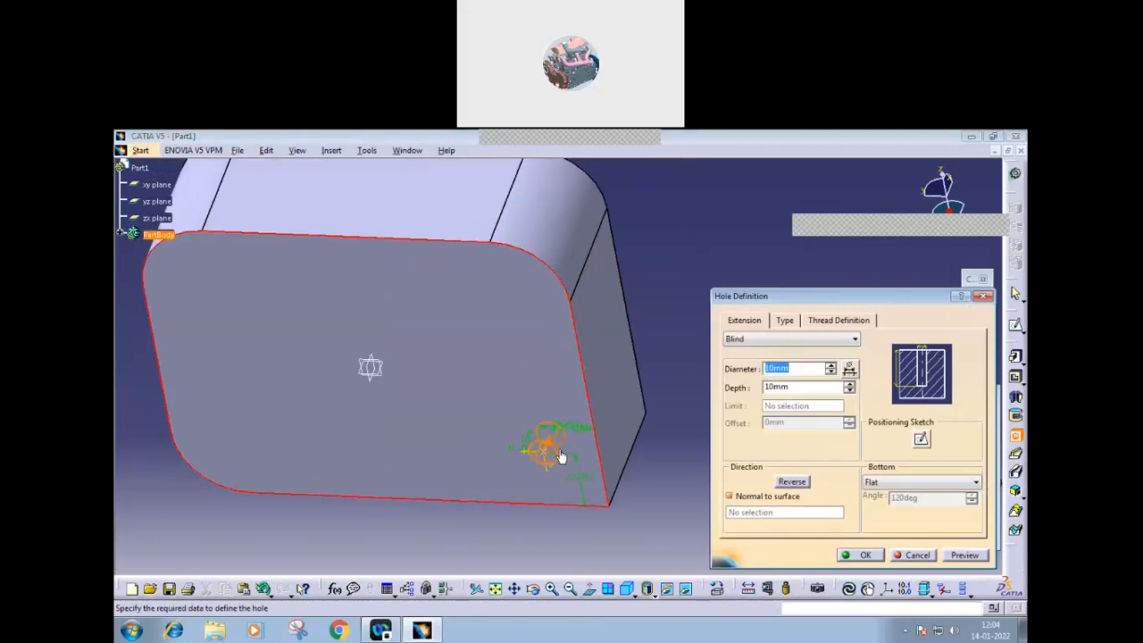
click(912, 555)
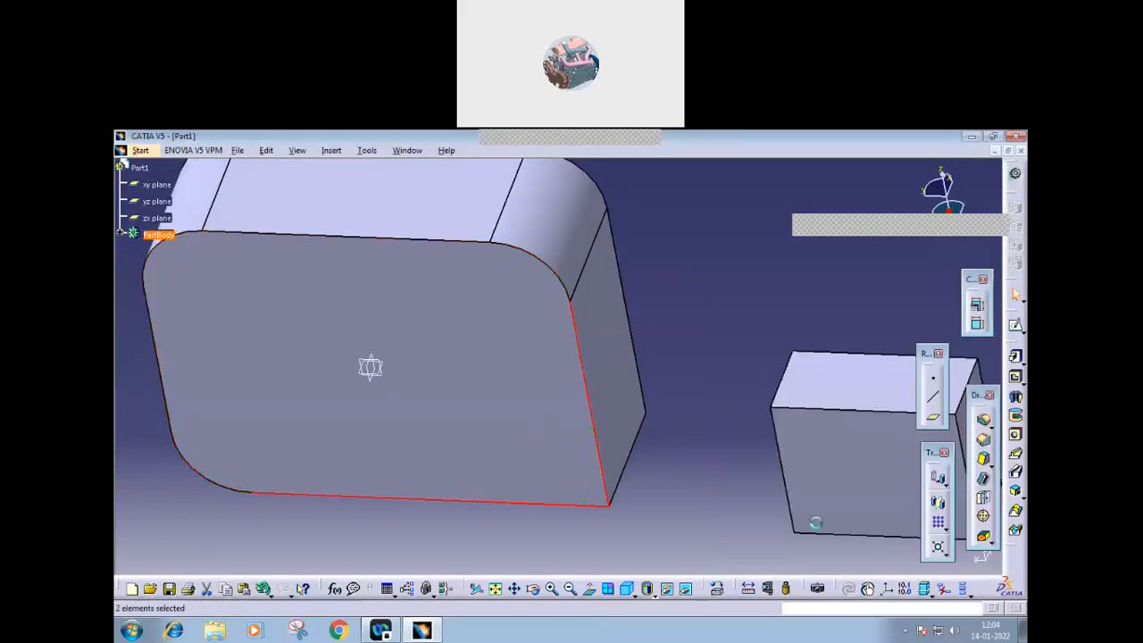
- Preselect the filleted block's two sharp-corner edges again, place a 10 mm blind hole slightly farther in from the corner, and cancel it
click(597, 424)
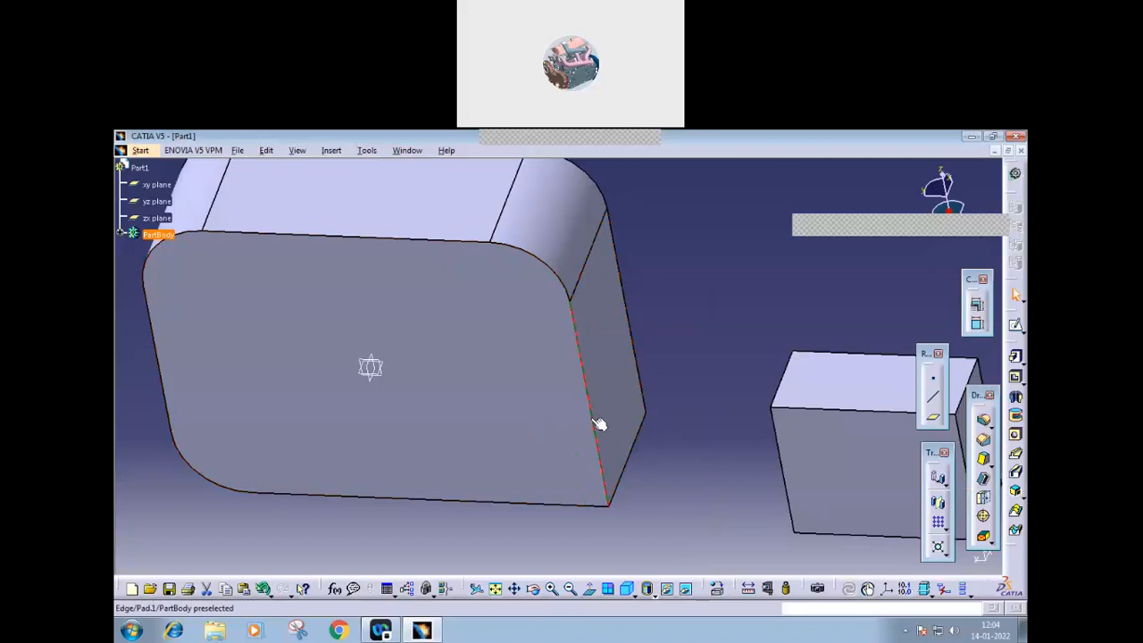
ctrl+click(558, 508)
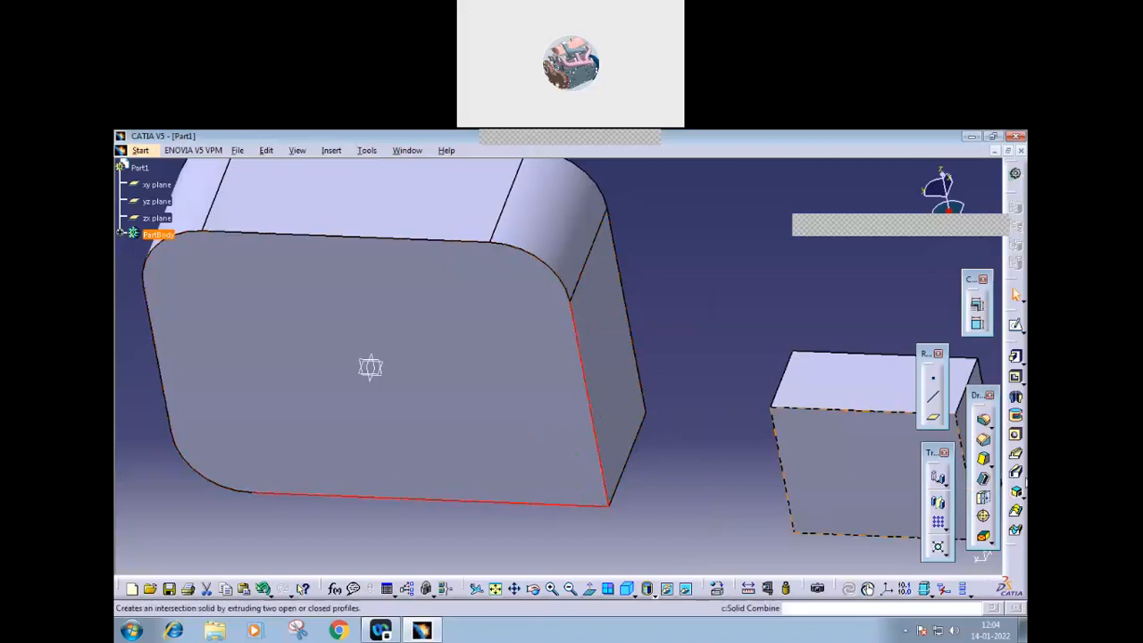
click(1015, 435)
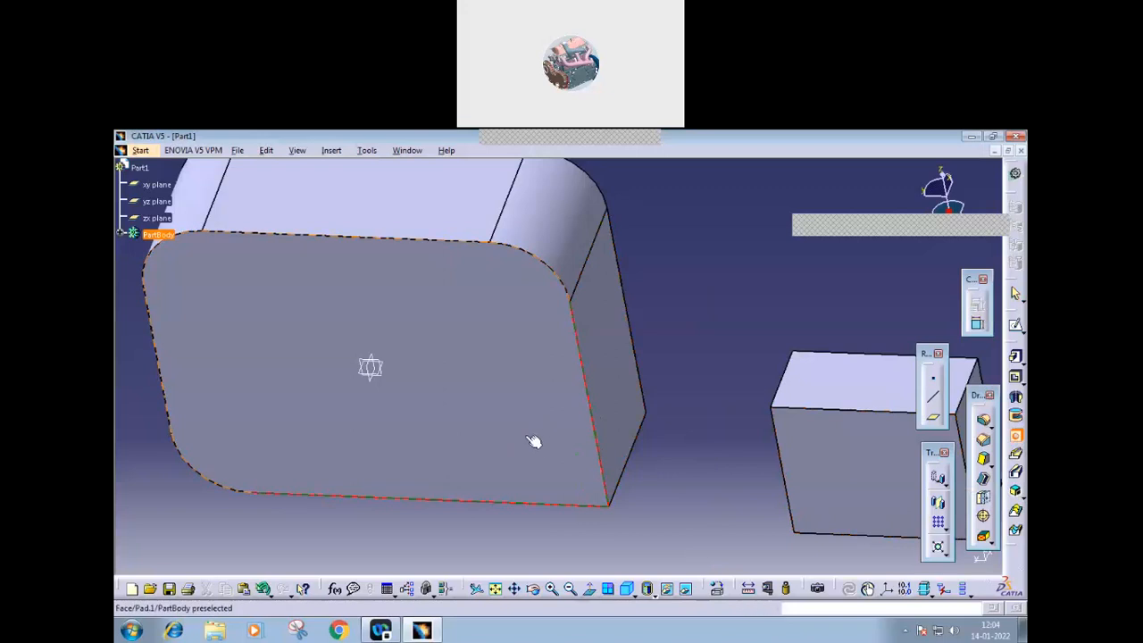
click(531, 439)
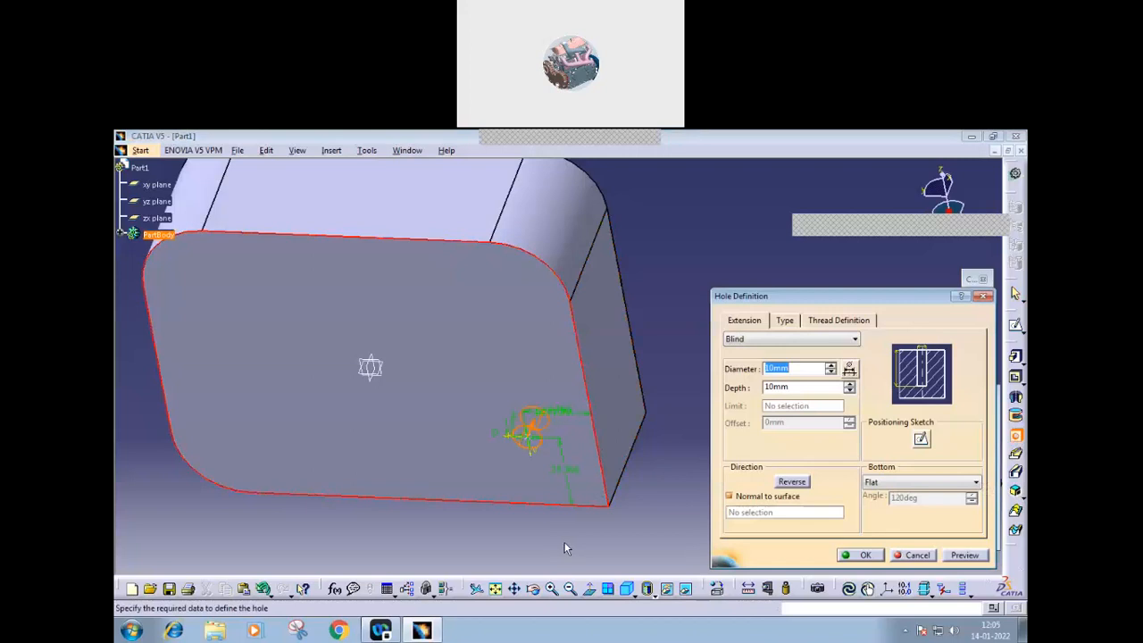
click(917, 555)
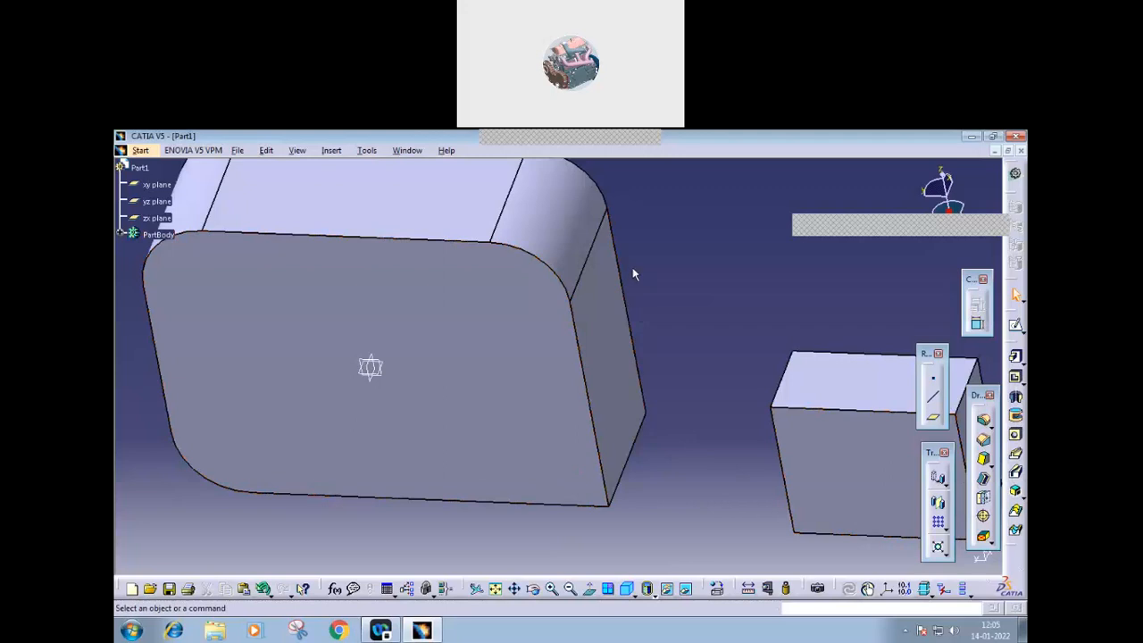
- Preselect the arc edge of the fillet nearest the small block, place a concentric 10 mm blind hole on the large face, and cancel it
click(560, 275)
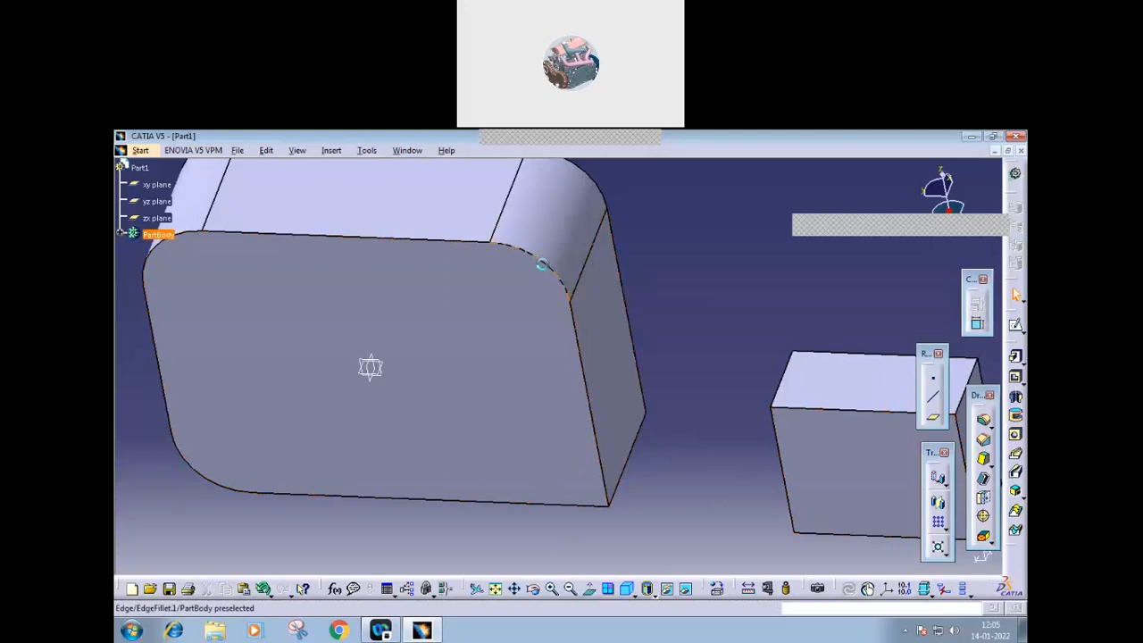
click(1016, 435)
click(505, 295)
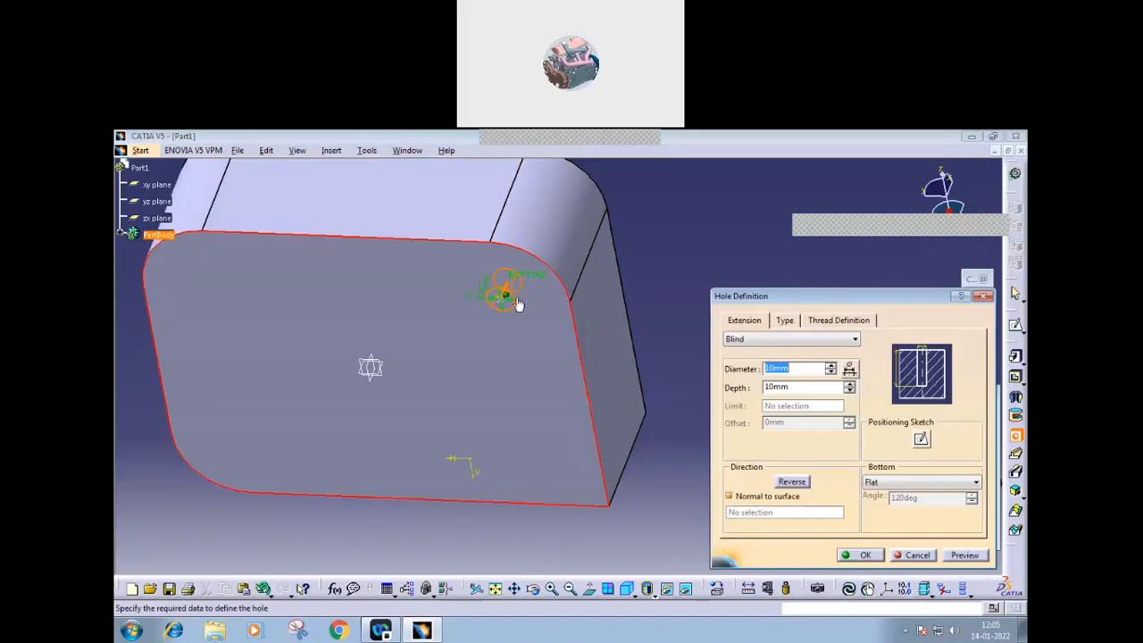
click(915, 555)
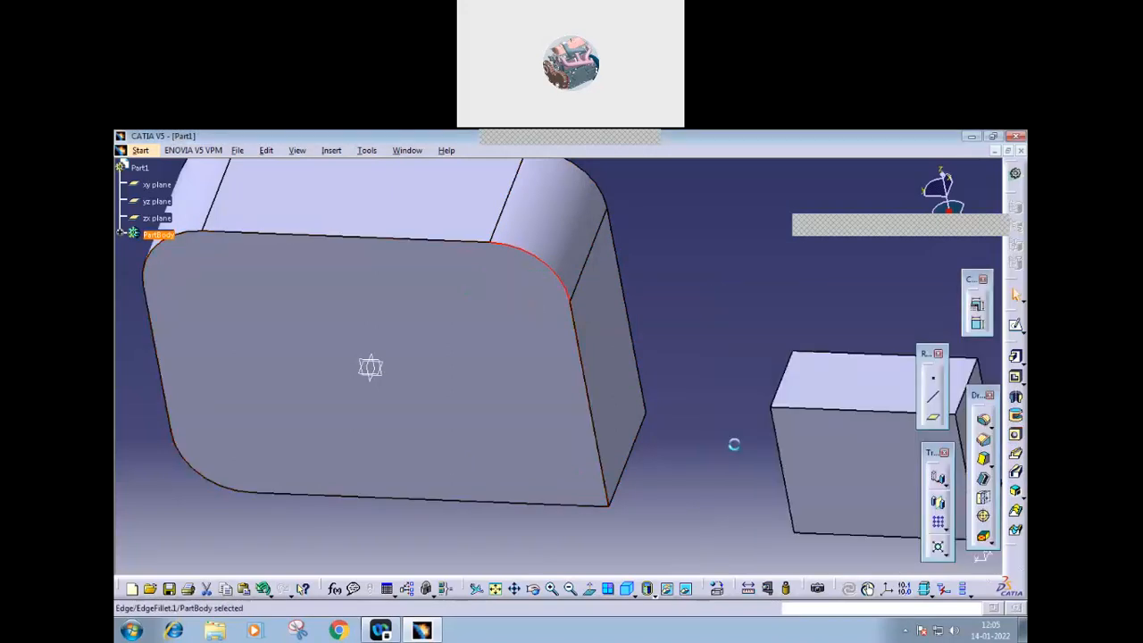
- Preselect the arc edge of the fillet nearest the small block and place a concentric 10 mm blind hole on the large face
middle_drag(698, 259, 735, 462)
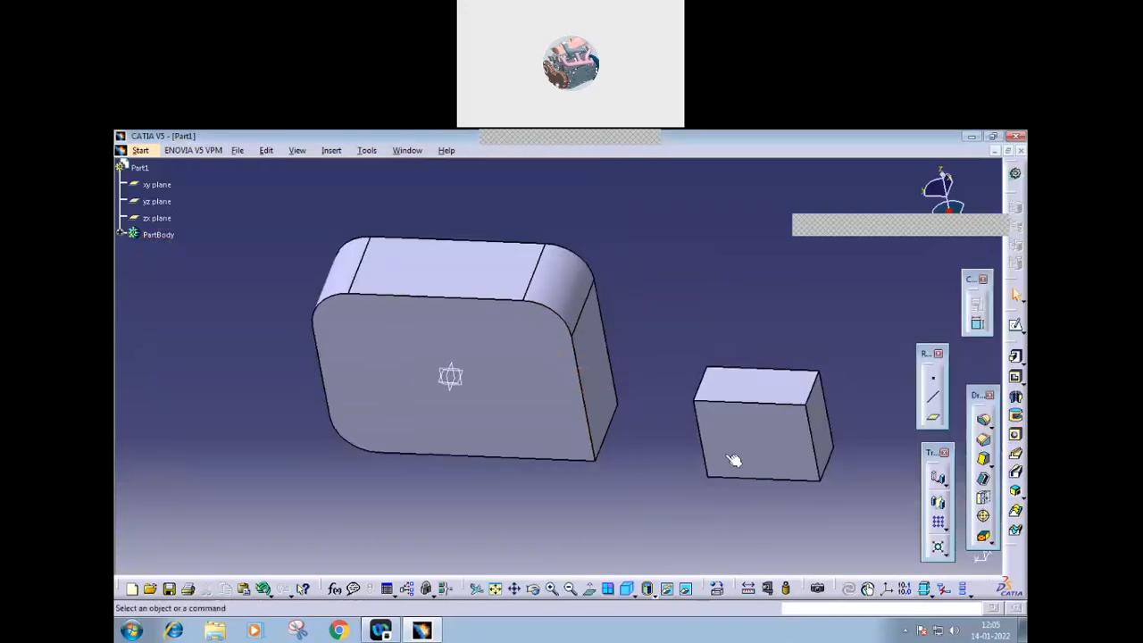
click(1015, 436)
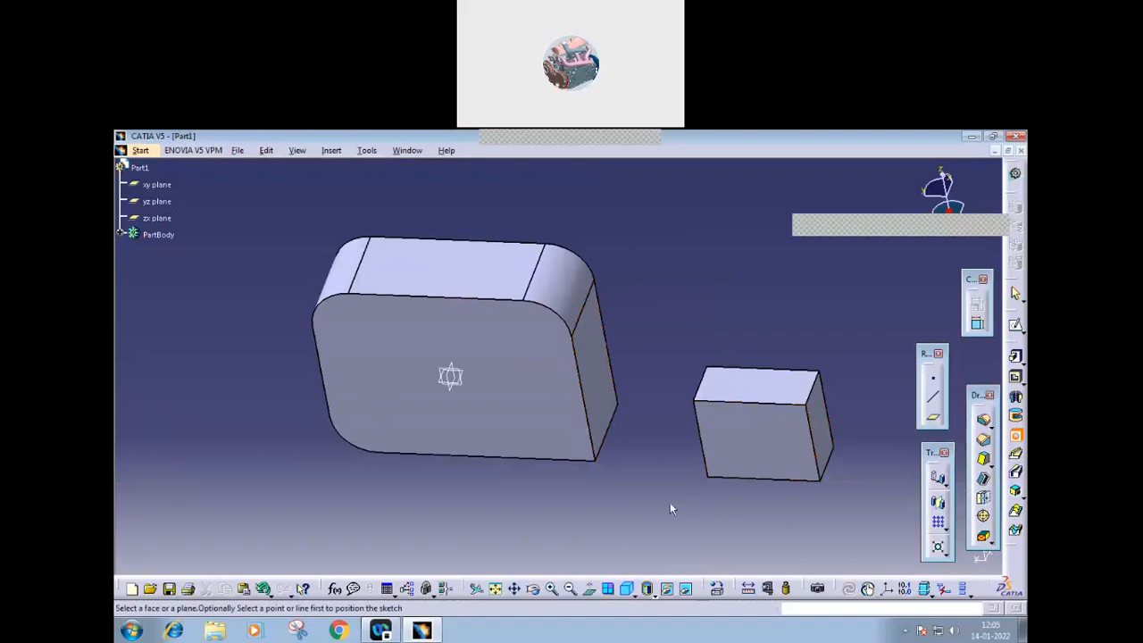
text(1)
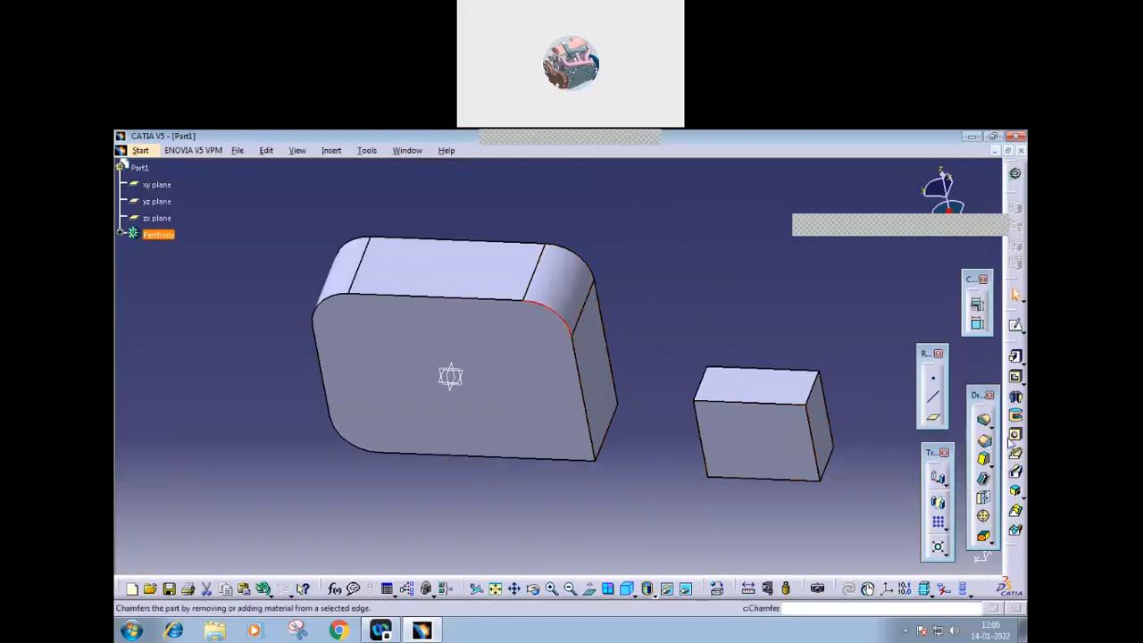
click(521, 363)
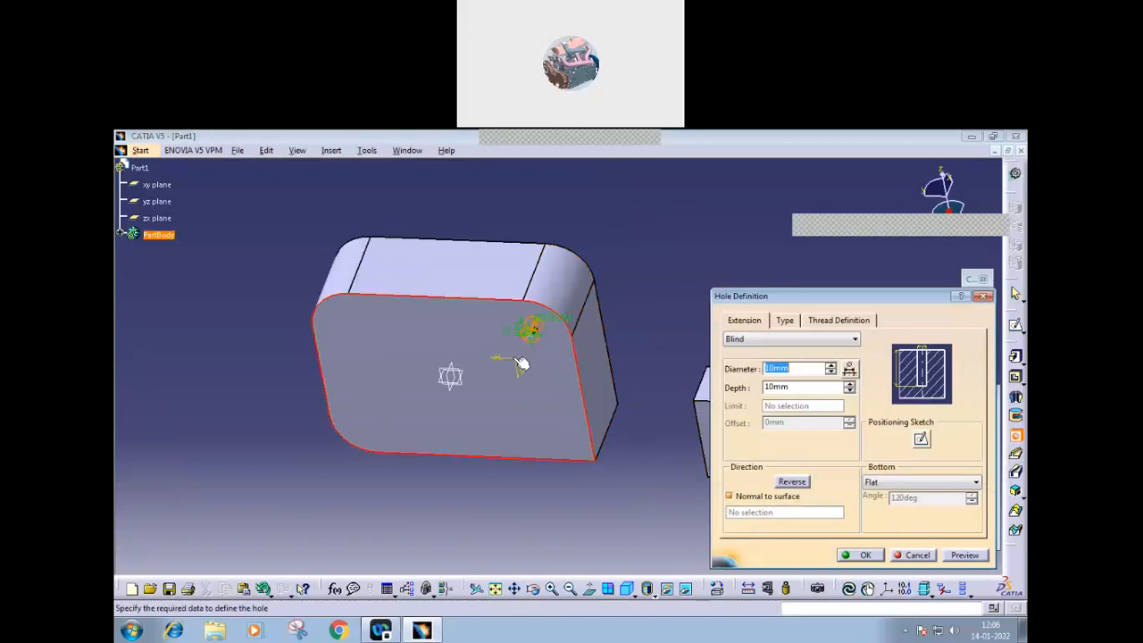
middle_drag(469, 471, 474, 375)
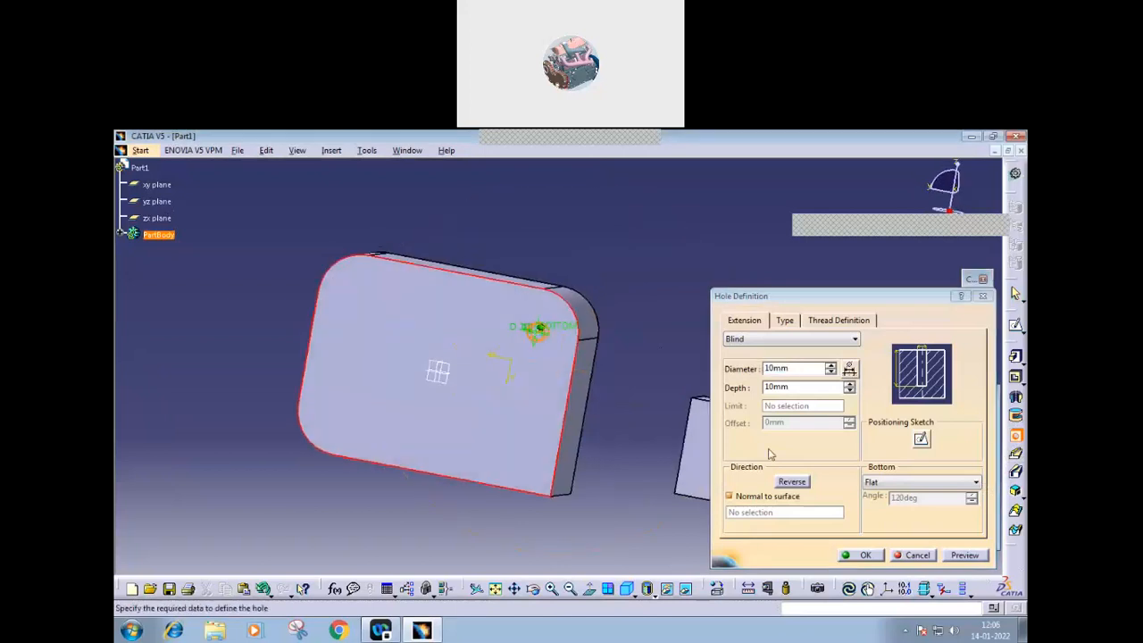
- Set the concentric hole's diameter to 20 mm and depth to 53 mm, check its preview through the block, and cancel it
click(831, 369)
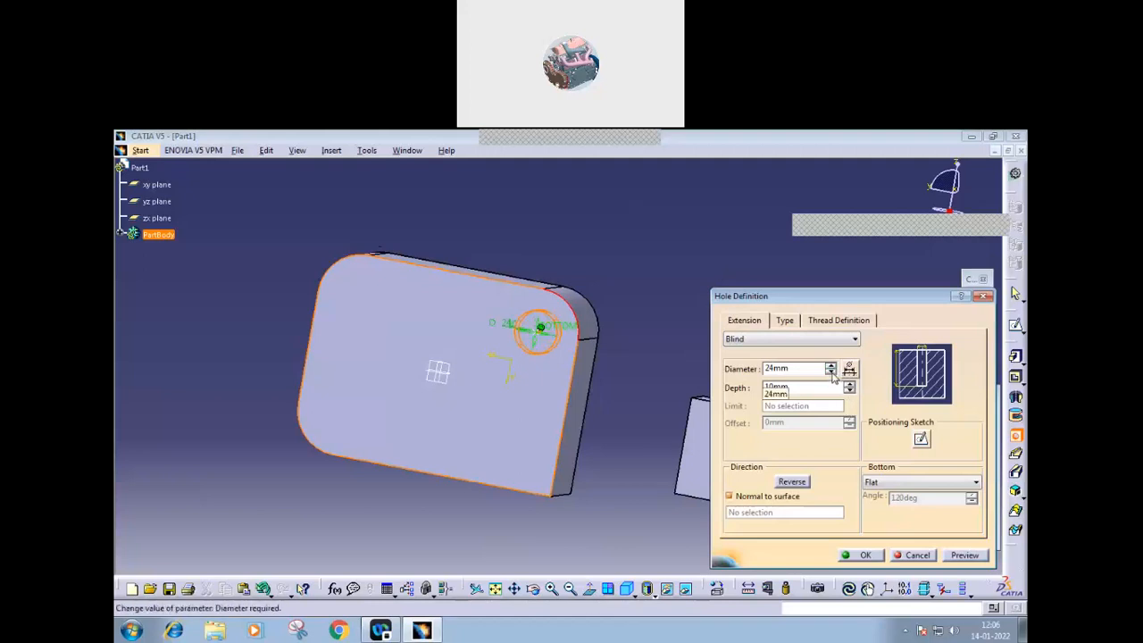
click(831, 373)
click(832, 373)
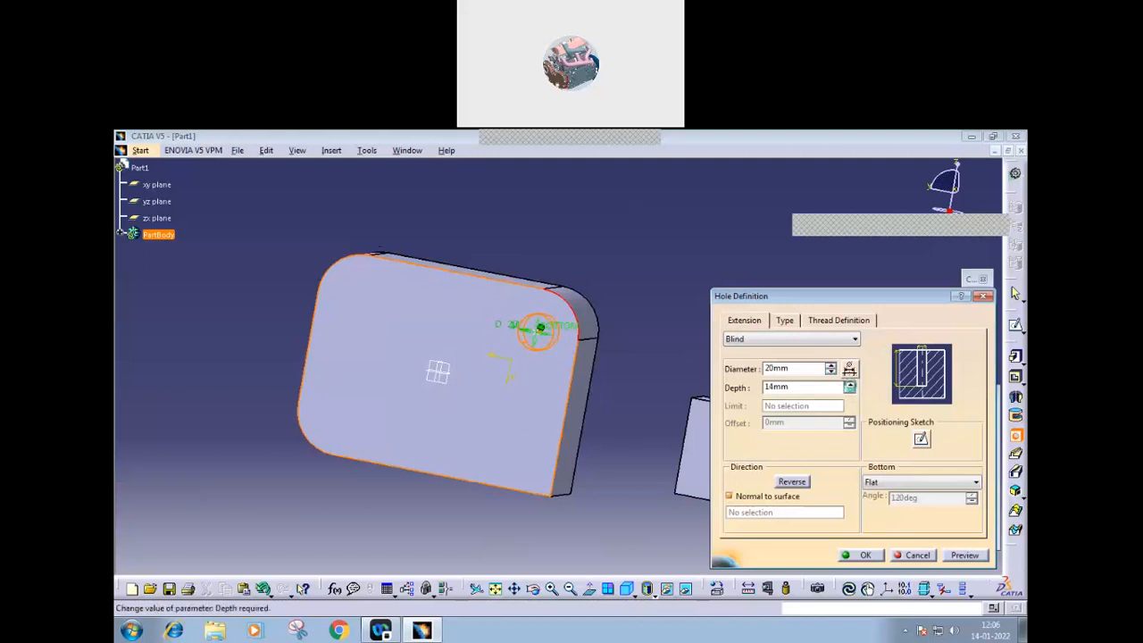
click(849, 384)
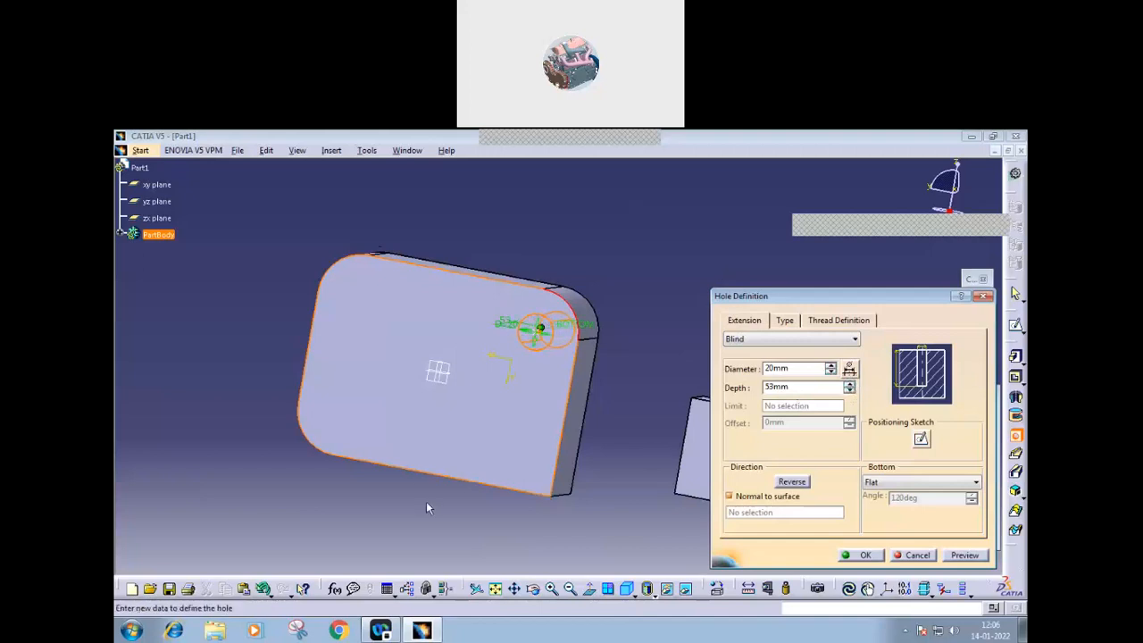
middle_drag(426, 503, 520, 363)
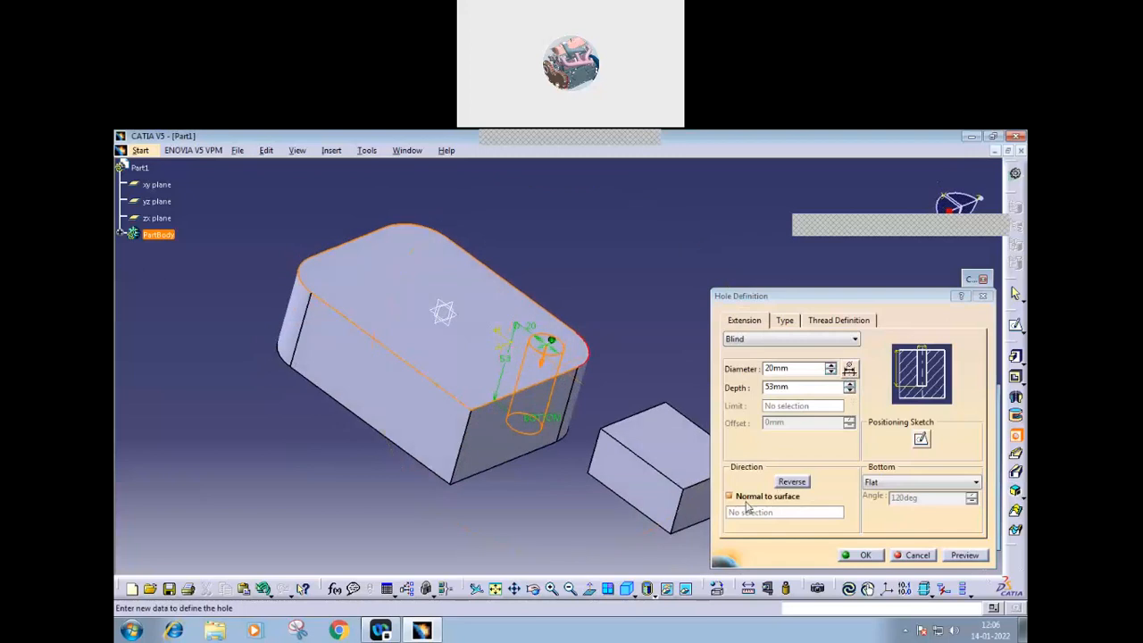
click(917, 557)
click(509, 496)
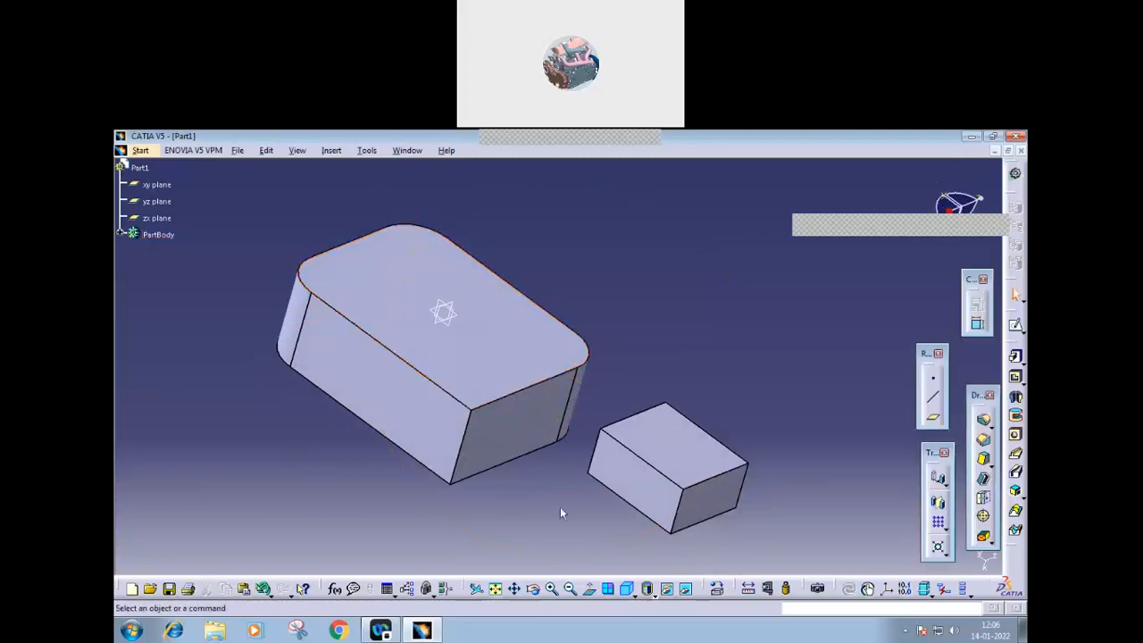
- Sketch a slanted line on the xy plane that crosses the filleted block's full thickness, and exit the sketch
middle_drag(562, 510, 635, 485)
middle_drag(449, 438, 461, 360)
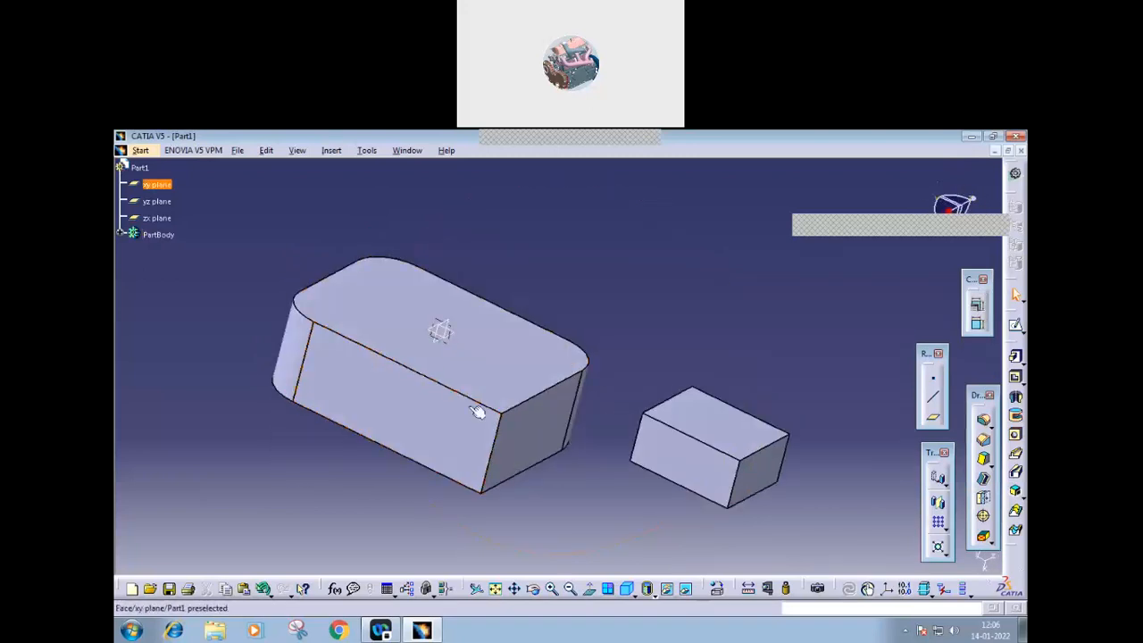
middle_drag(408, 477, 777, 481)
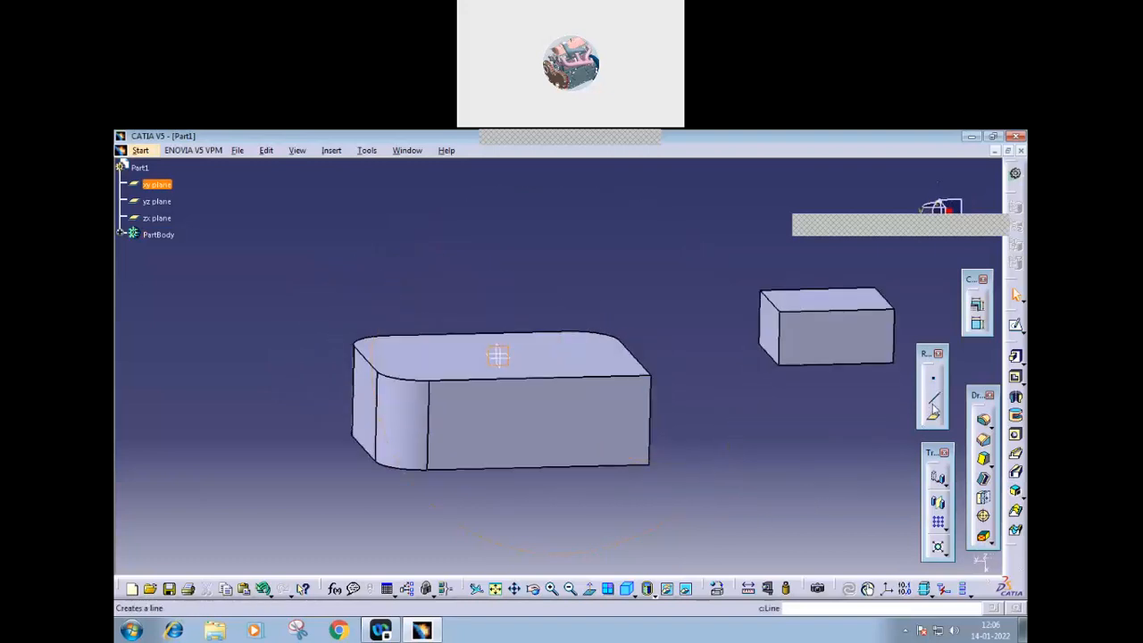
click(932, 396)
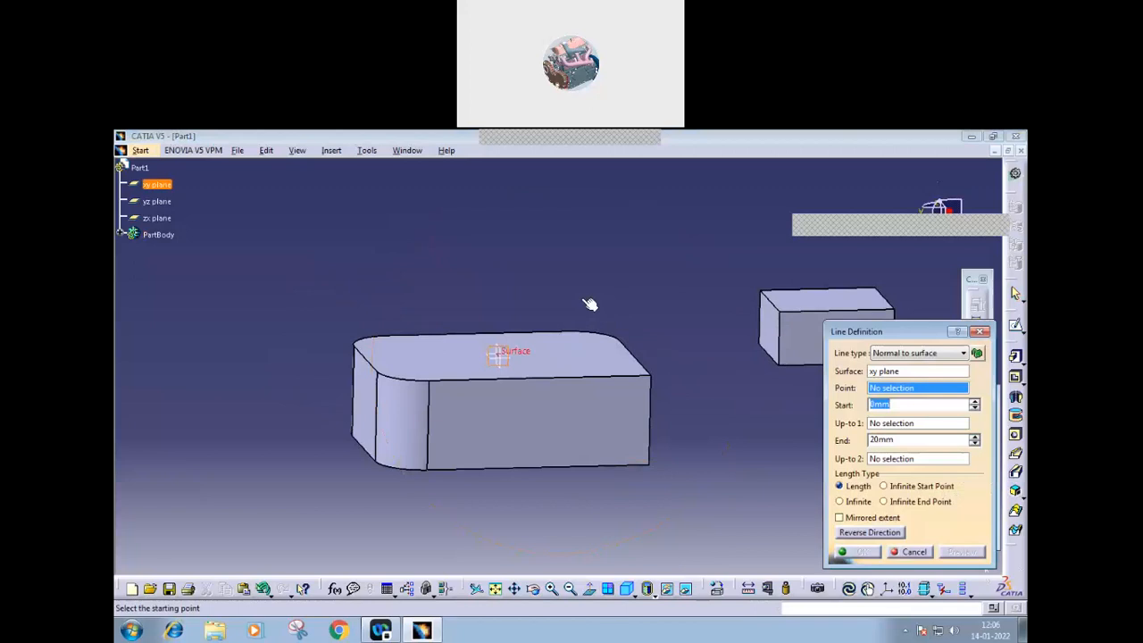
click(920, 552)
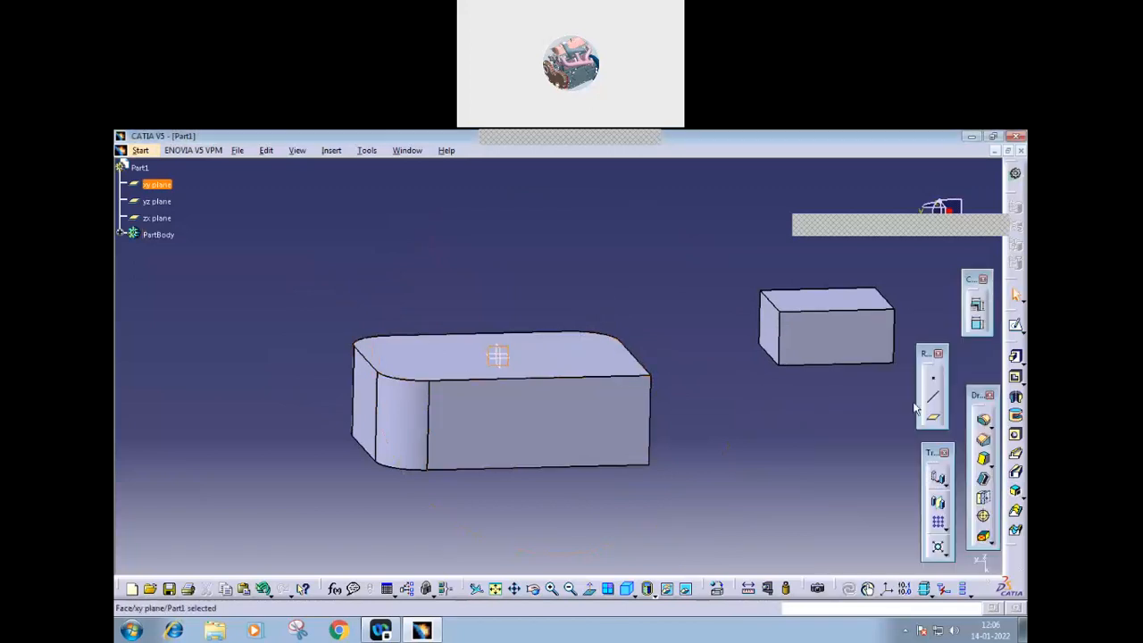
click(1016, 324)
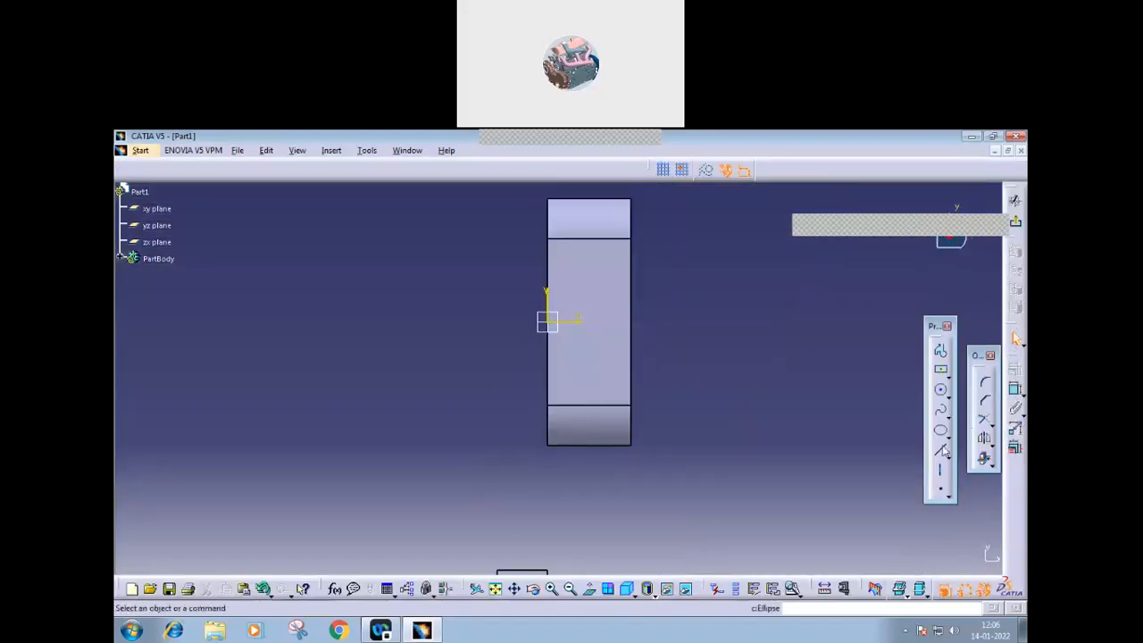
click(943, 451)
click(514, 255)
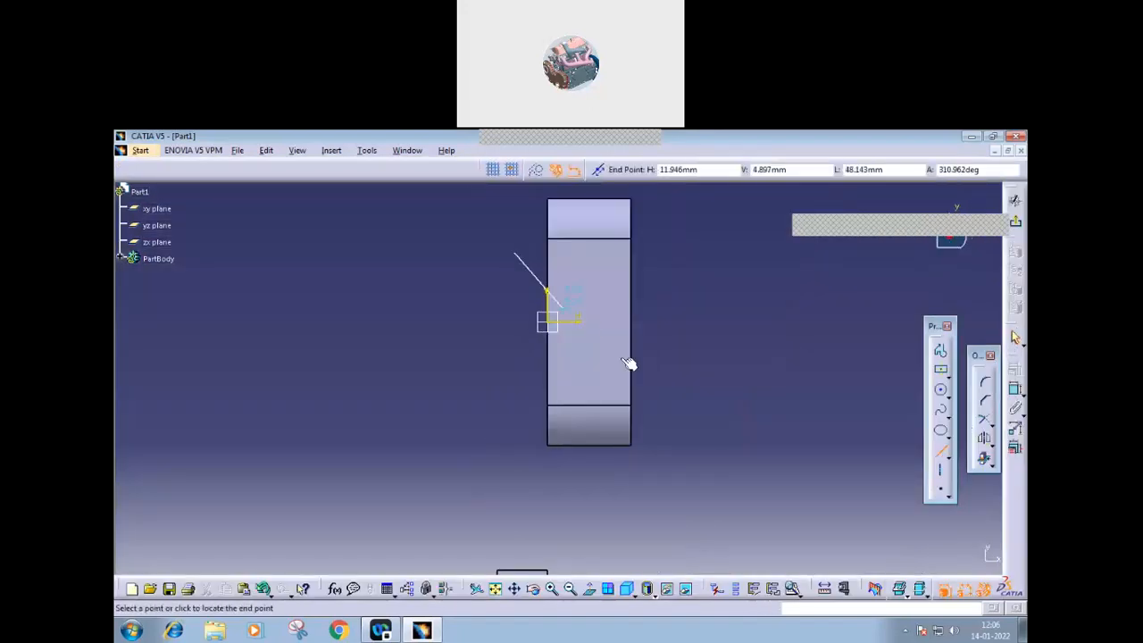
click(686, 375)
middle_drag(541, 452, 593, 518)
click(608, 514)
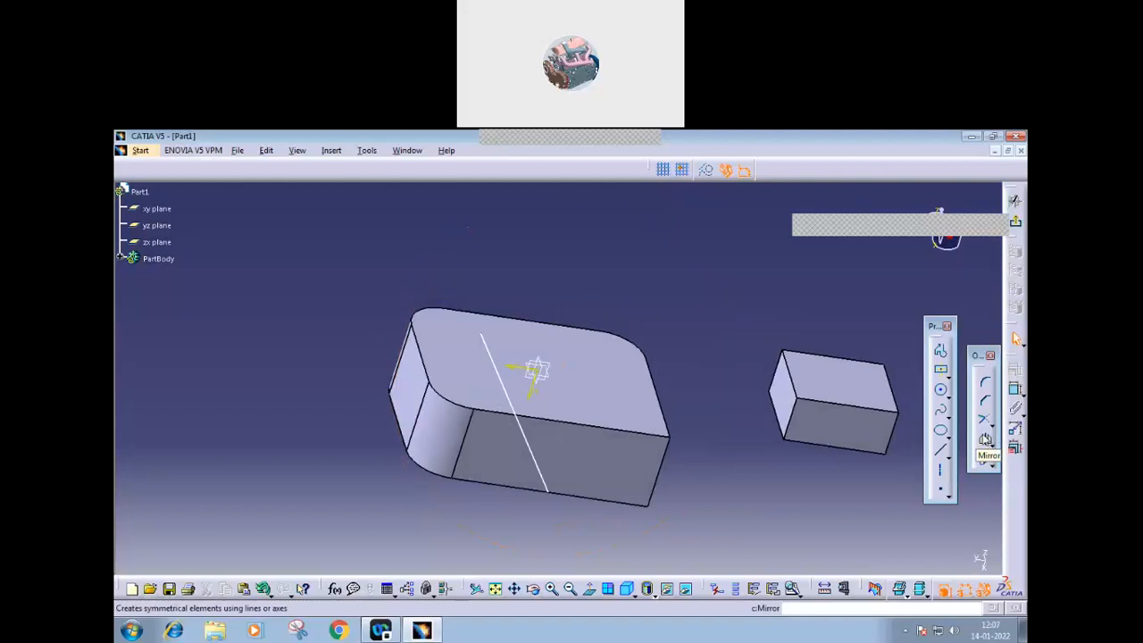
click(1016, 220)
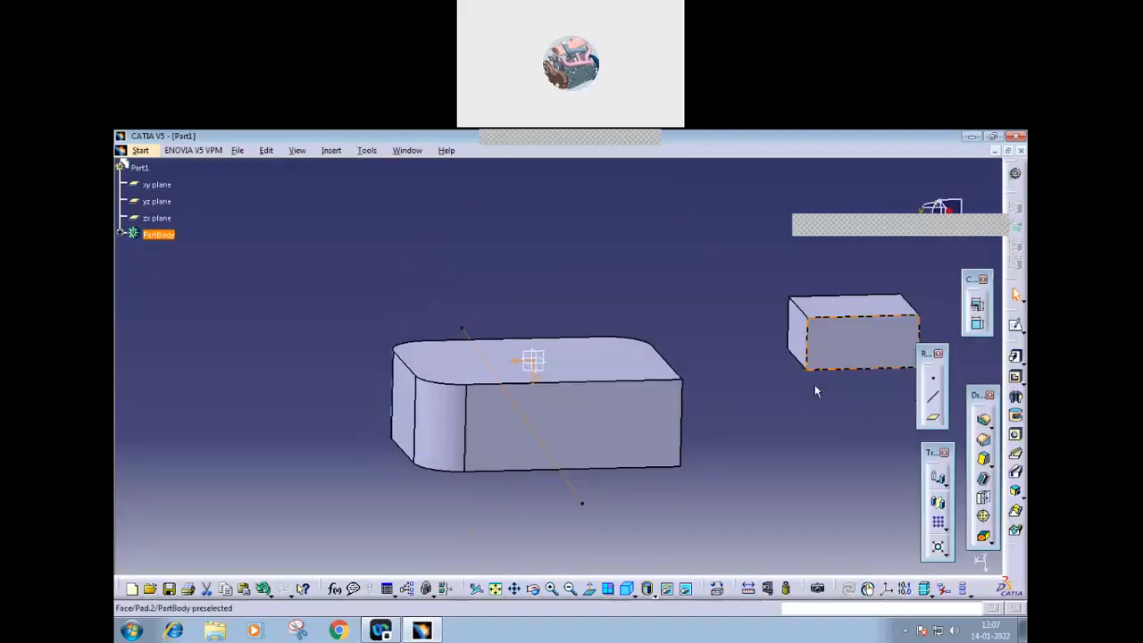
- Create a 10 mm Up To Last hole on the filleted block's large face, directed along the sketched slanted line instead of normal to the surface
middle_drag(815, 391, 705, 420)
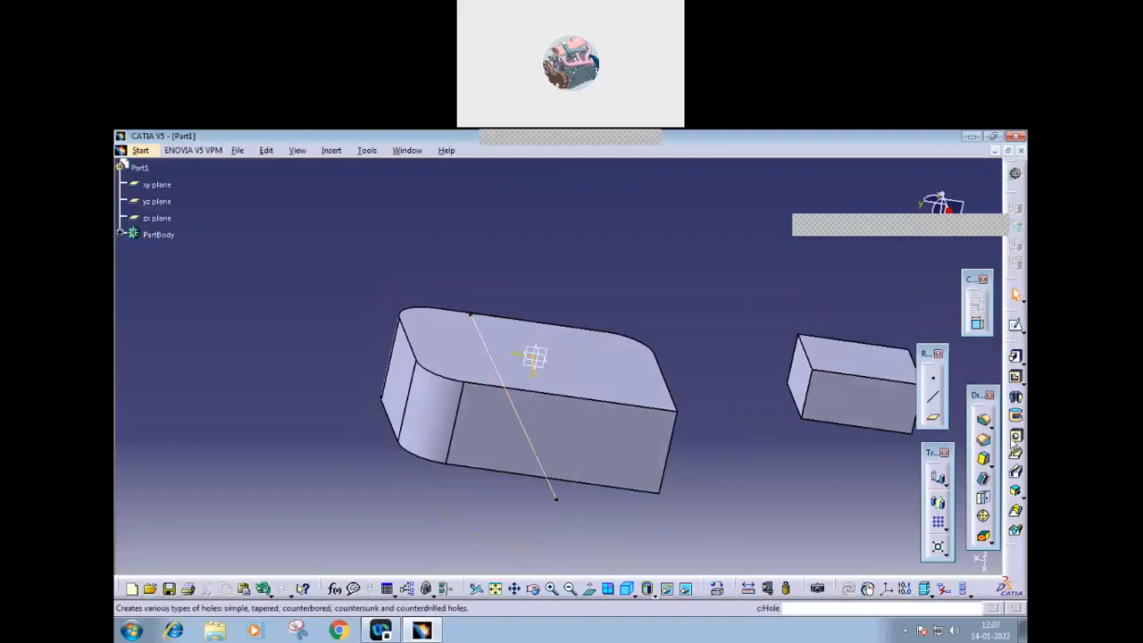
click(577, 360)
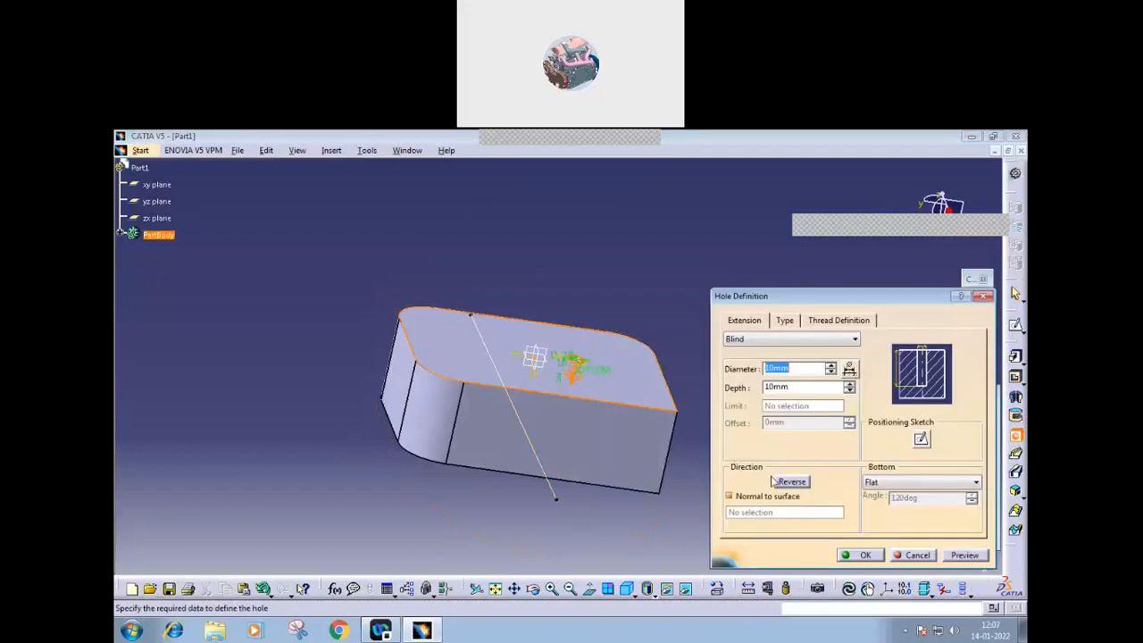
click(731, 497)
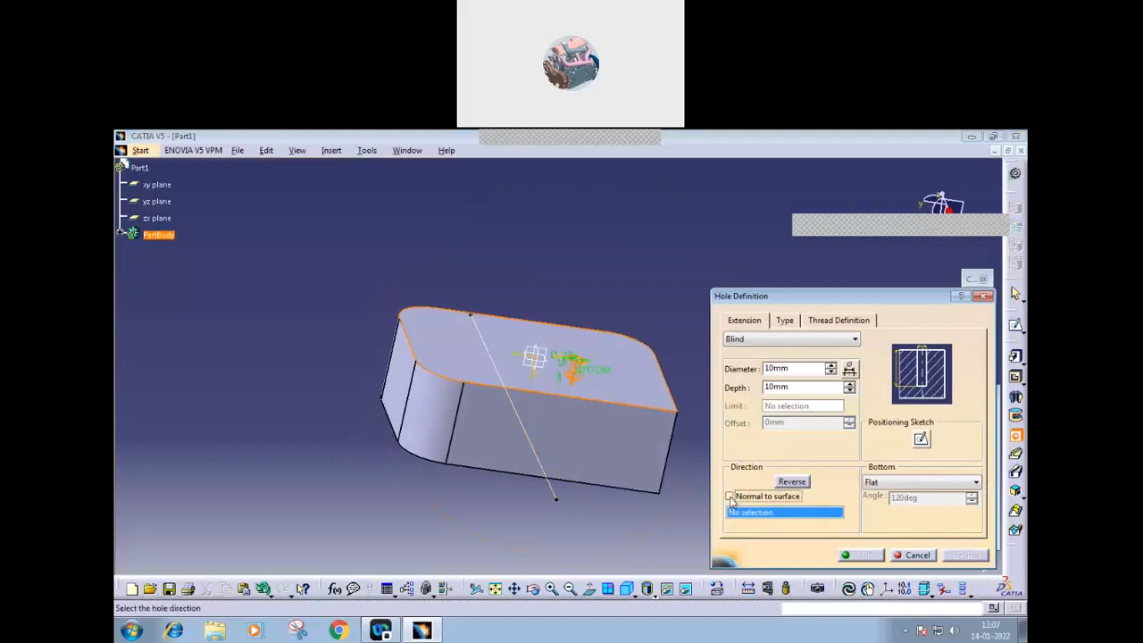
click(559, 494)
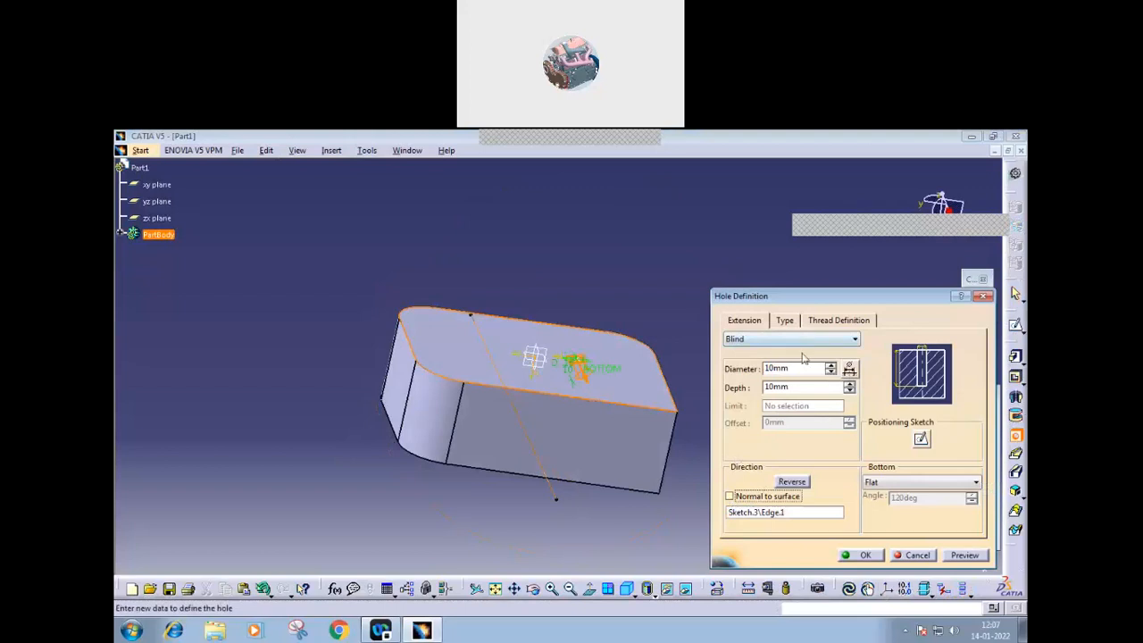
click(855, 340)
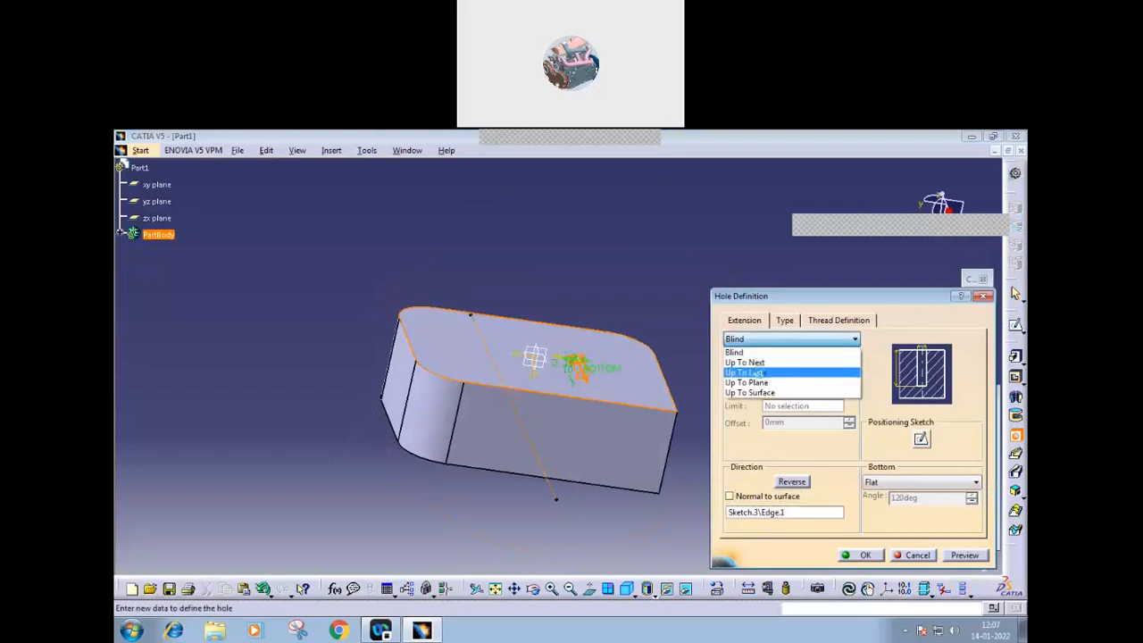
click(757, 371)
click(861, 554)
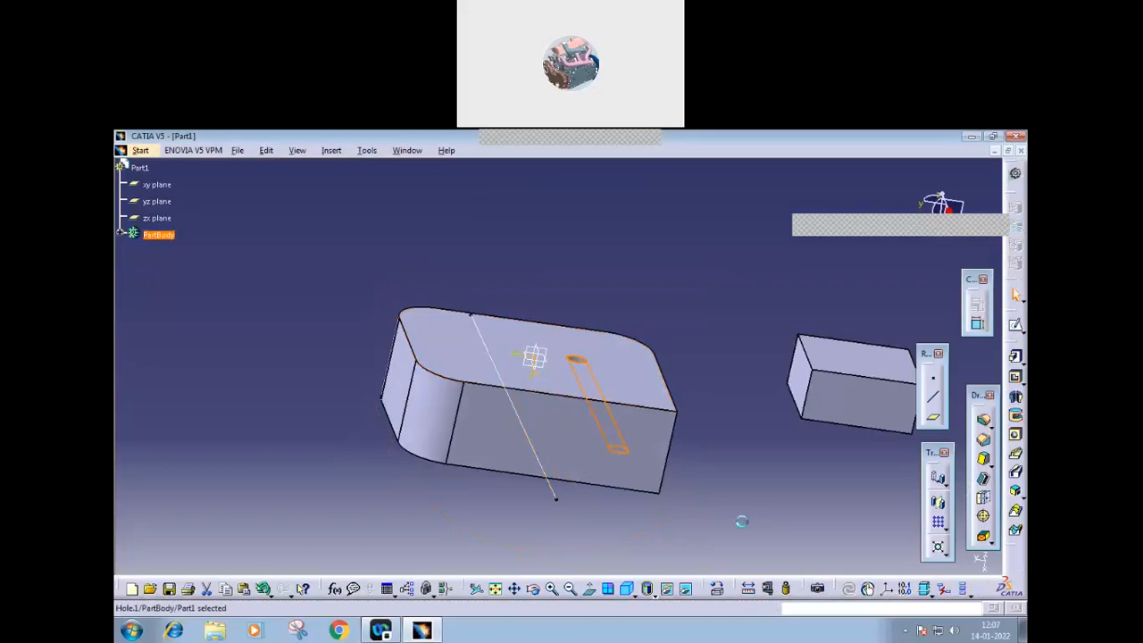
- Examine the inclined hole from several angles, comparing its direction through the block with the sketched line
middle_drag(674, 450, 679, 474)
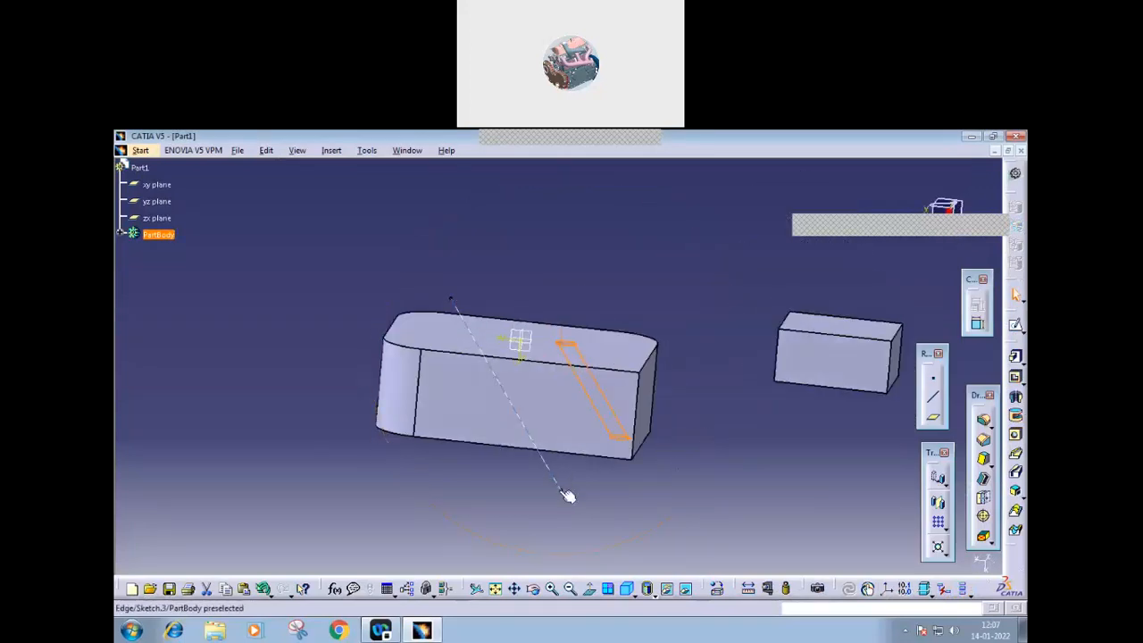
click(671, 507)
middle_drag(452, 468, 576, 384)
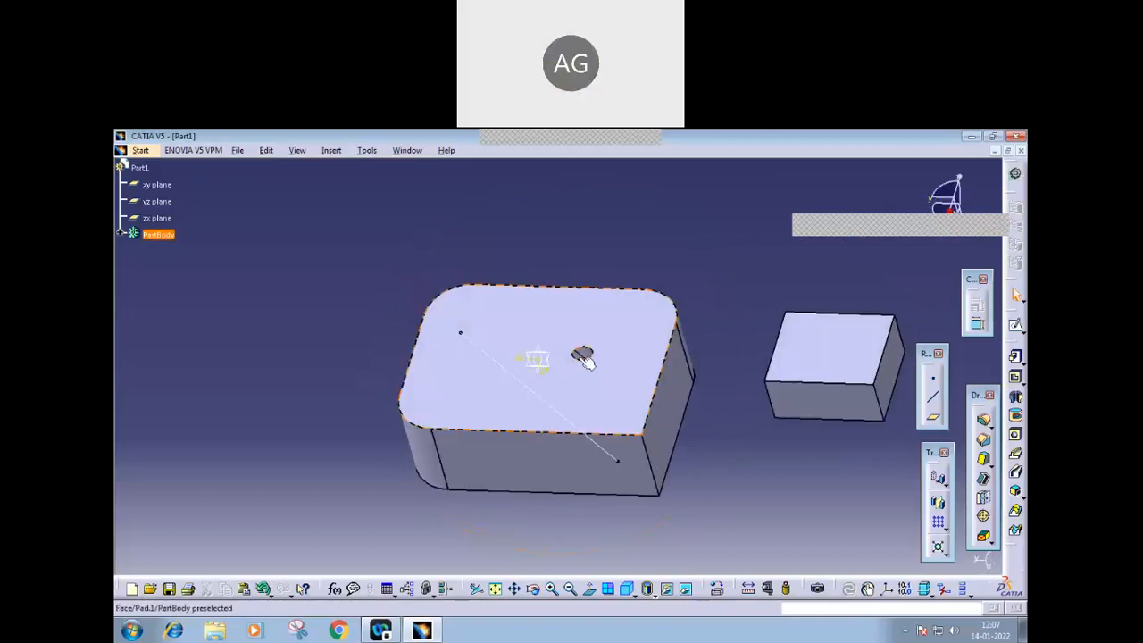
middle_drag(561, 495, 563, 350)
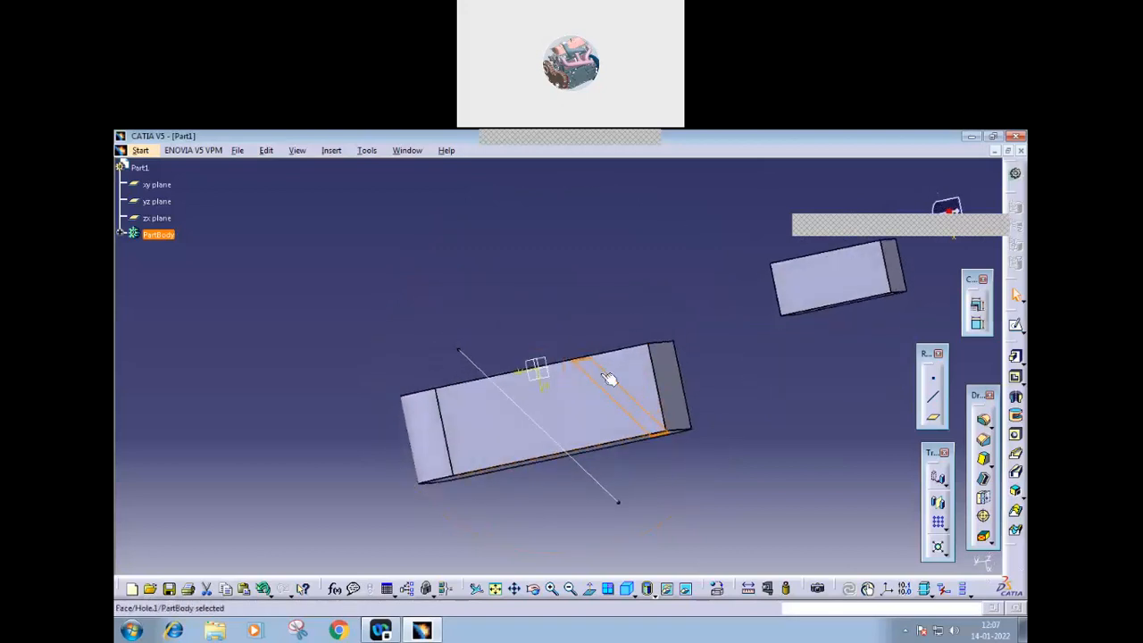
middle_drag(644, 437, 547, 411)
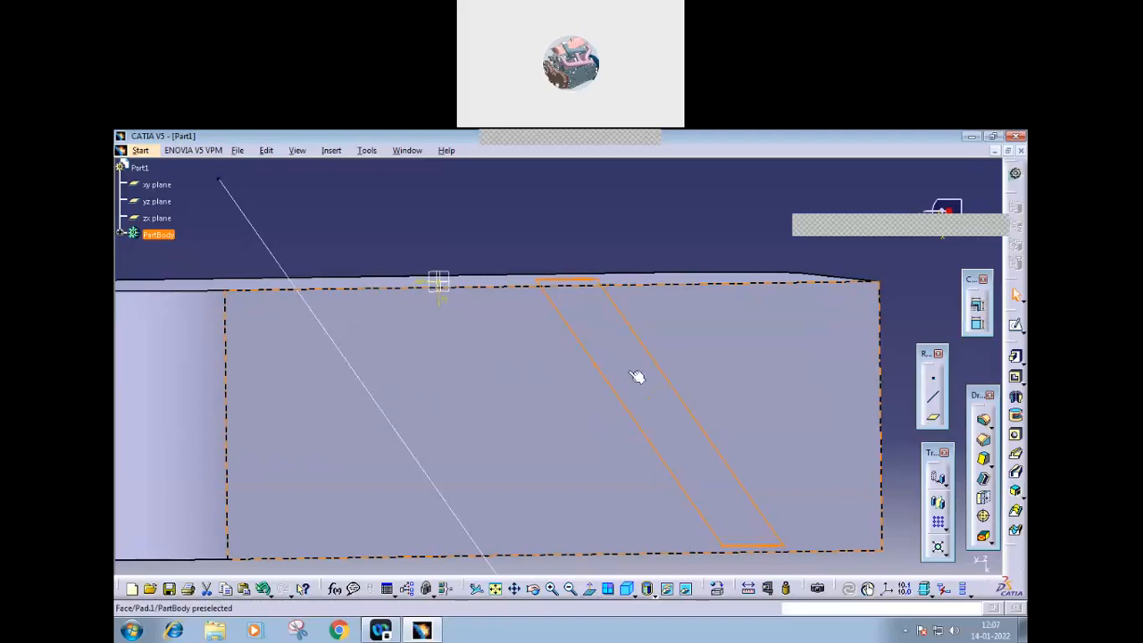
middle_drag(566, 347, 574, 492)
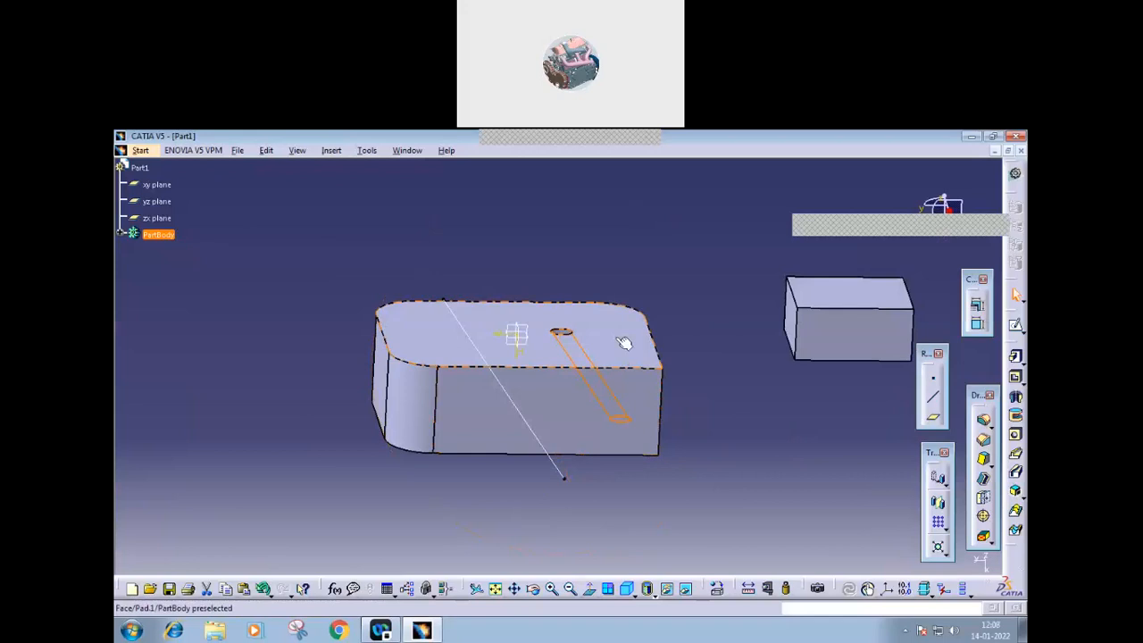
click(633, 402)
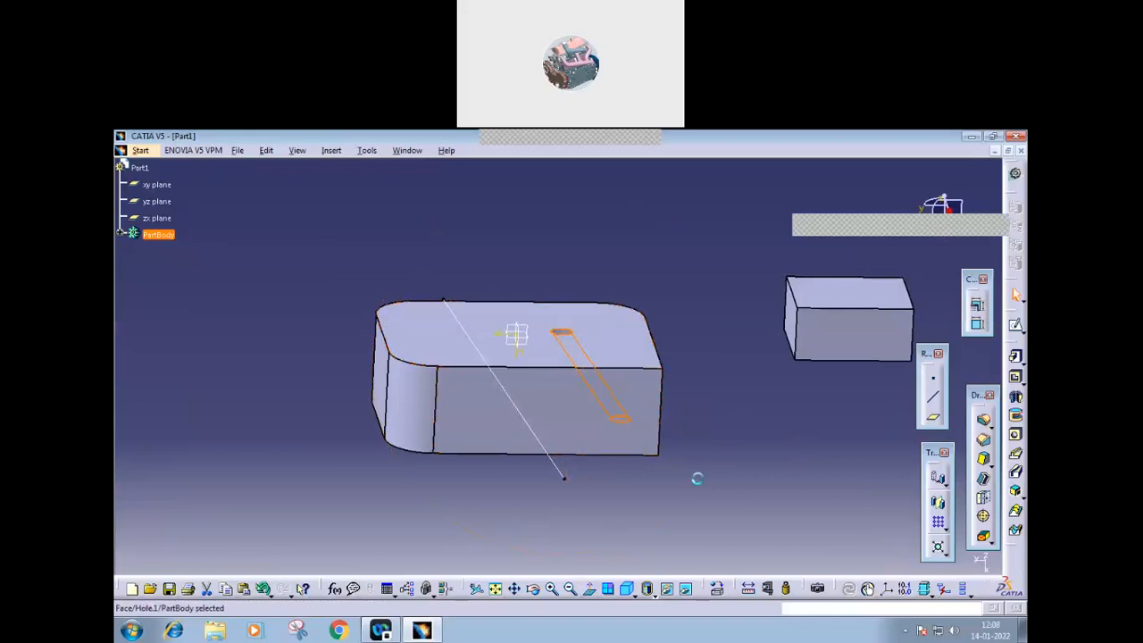
click(698, 479)
- Place a 10 mm Up To Last hole normal to the large face near the block's sharp corner, and cancel it
click(1016, 437)
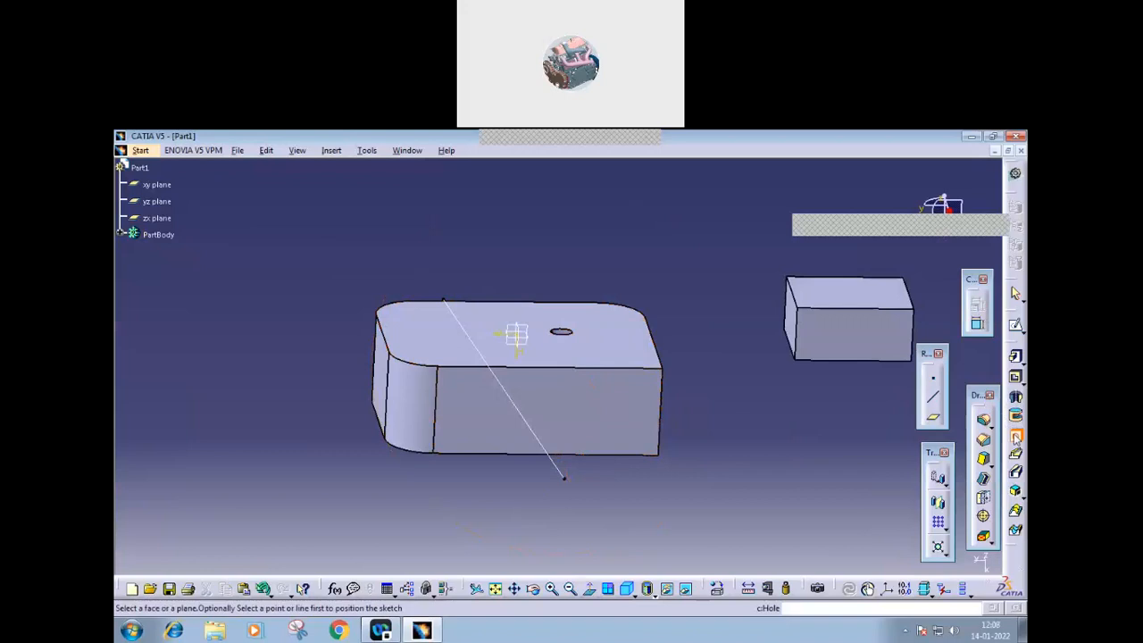
click(616, 345)
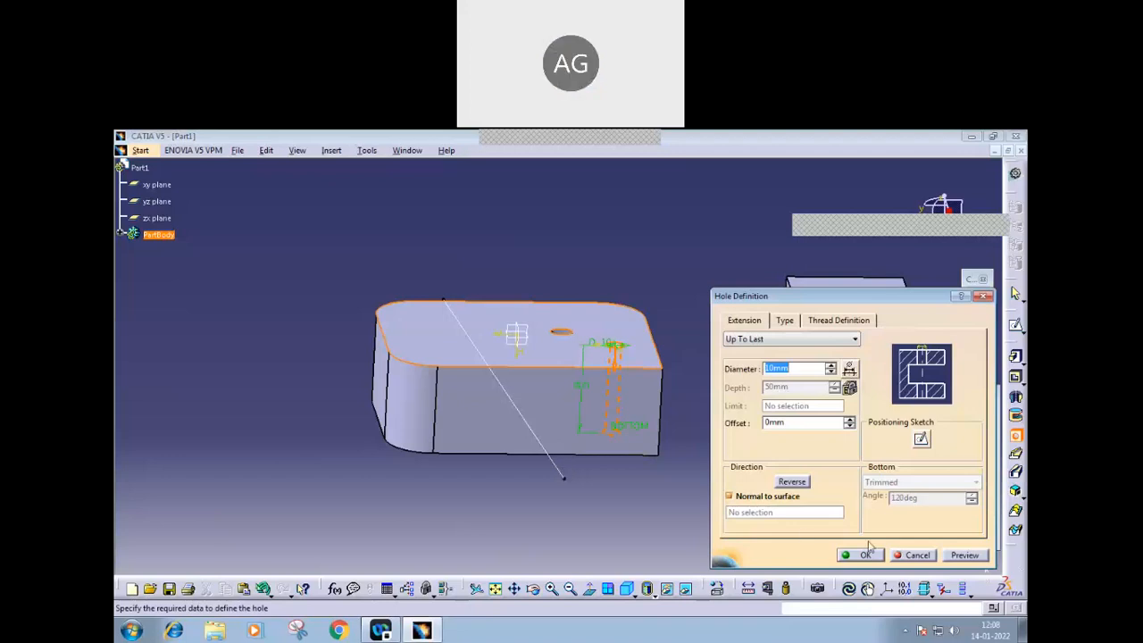
click(916, 554)
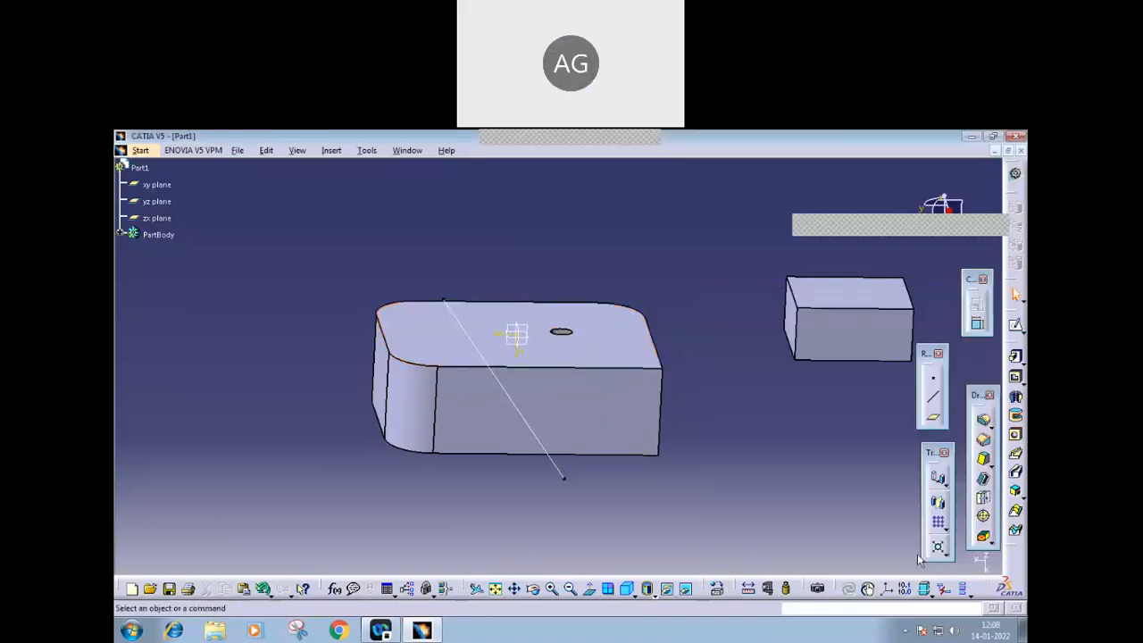
- Edit the inclined hole on the large face to run normal to the surface with a 21 mm diameter
double_click(560, 332)
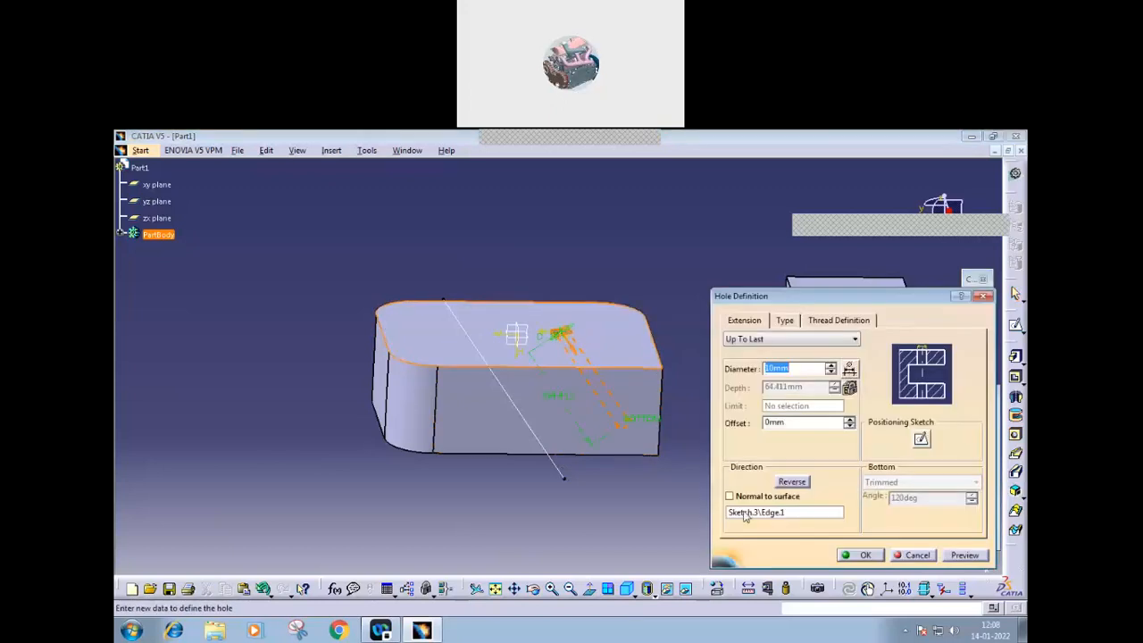
click(729, 496)
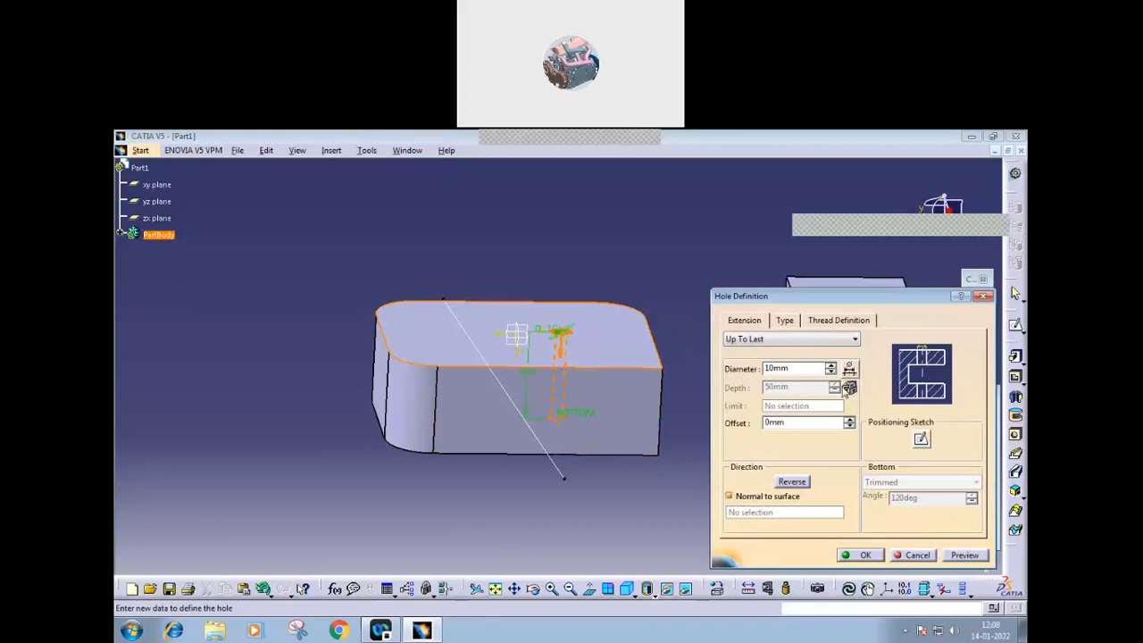
click(831, 365)
click(831, 365)
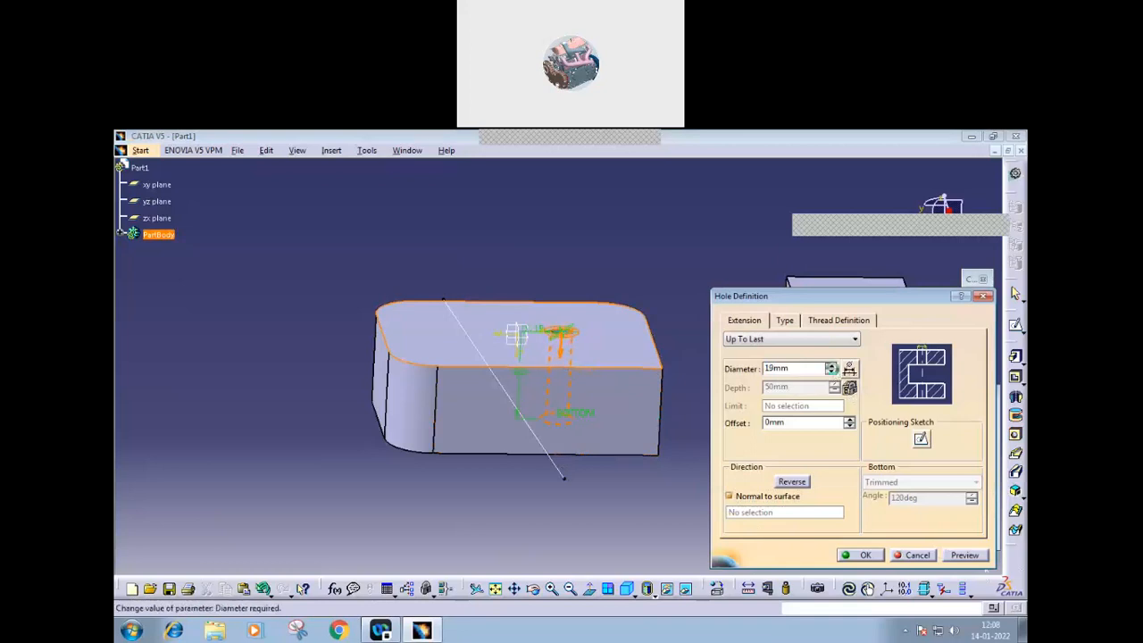
click(831, 365)
click(830, 366)
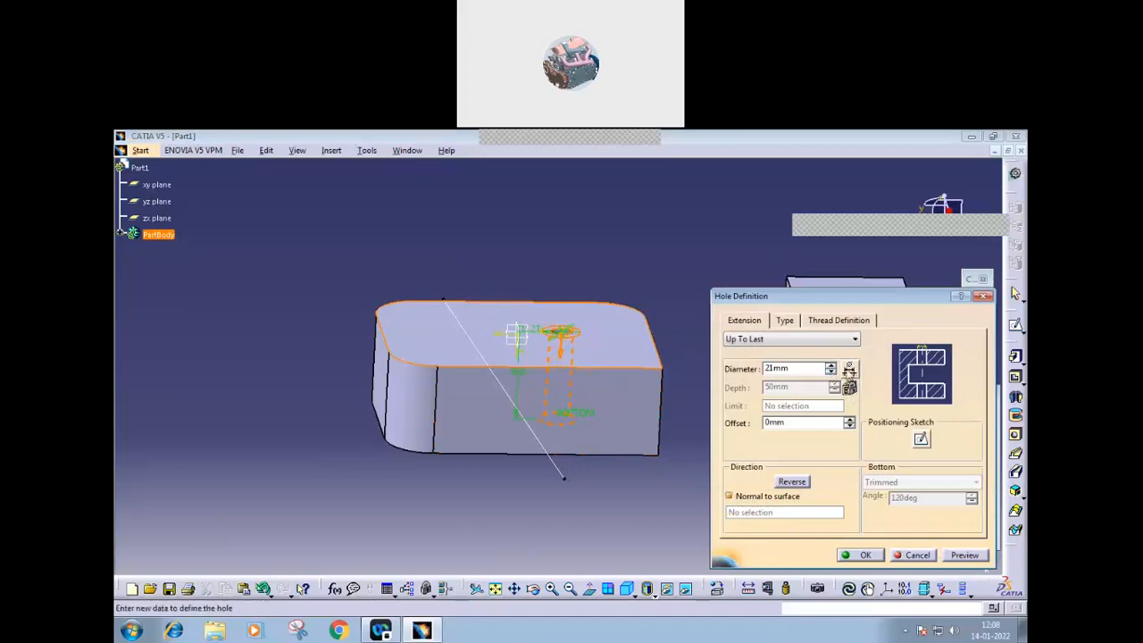
- Change the hole's extension to Blind with a depth of 35 mm and apply it
click(853, 341)
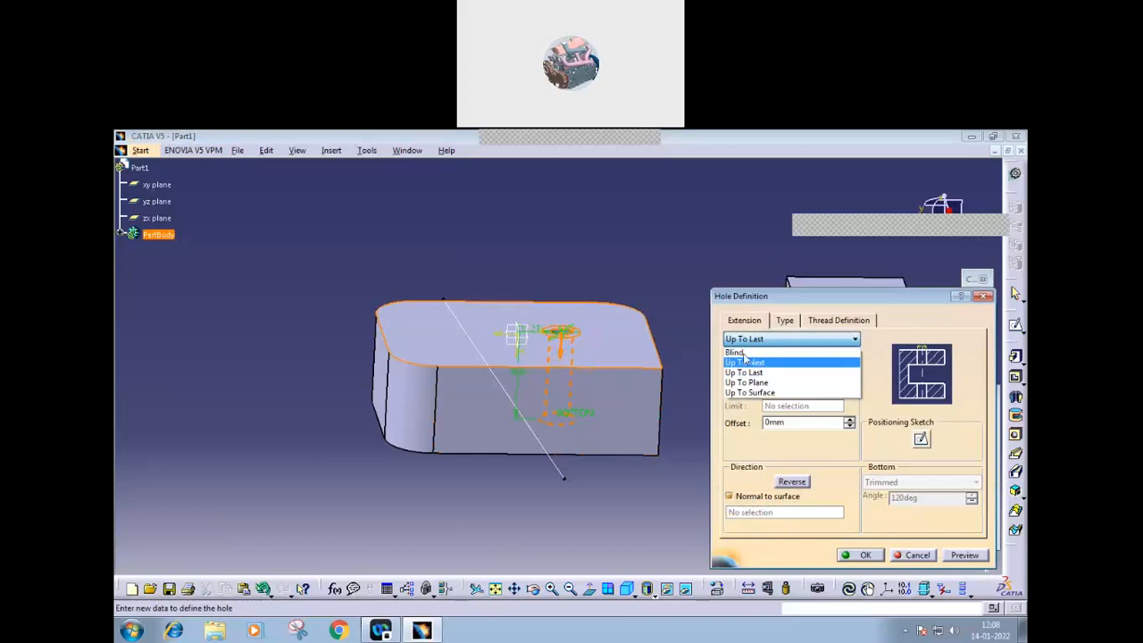
click(759, 352)
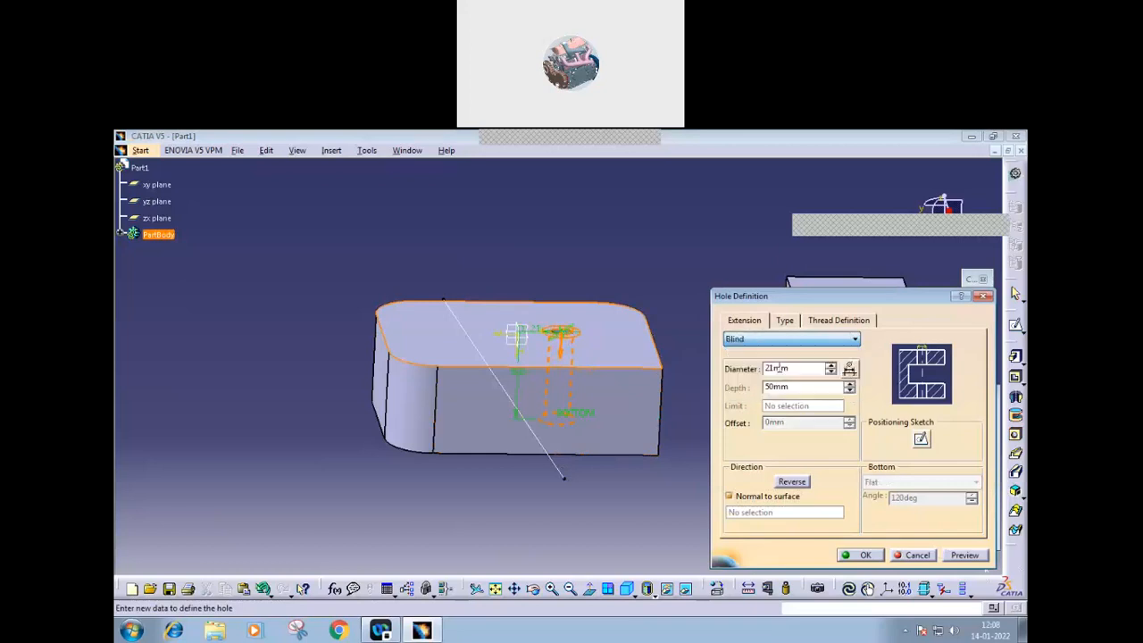
click(850, 391)
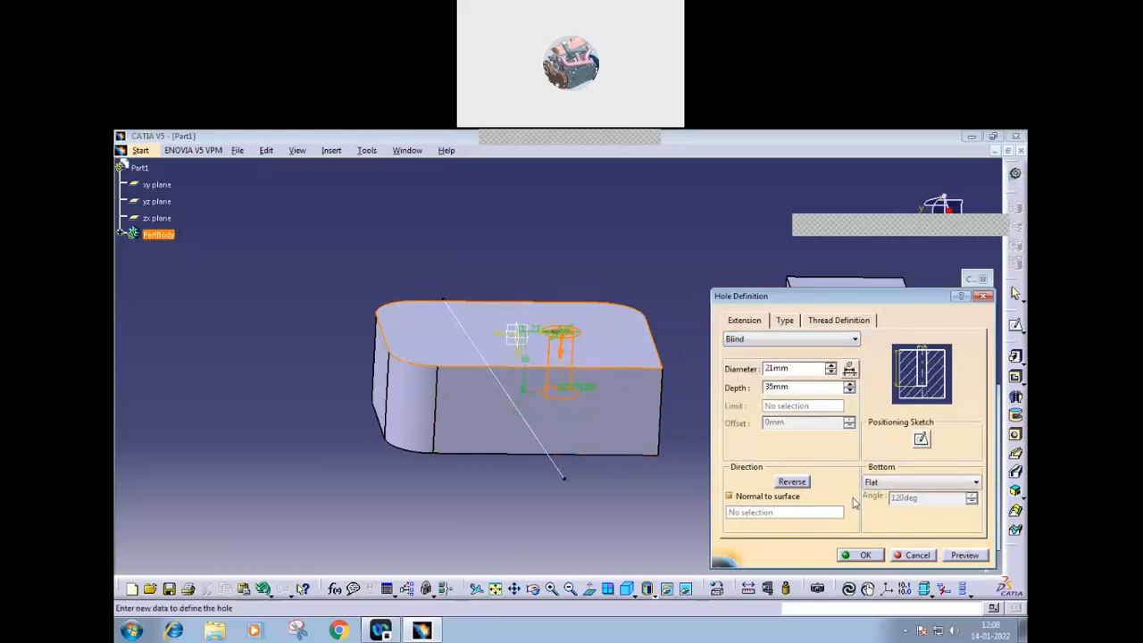
click(863, 556)
middle_drag(741, 378, 675, 501)
click(675, 499)
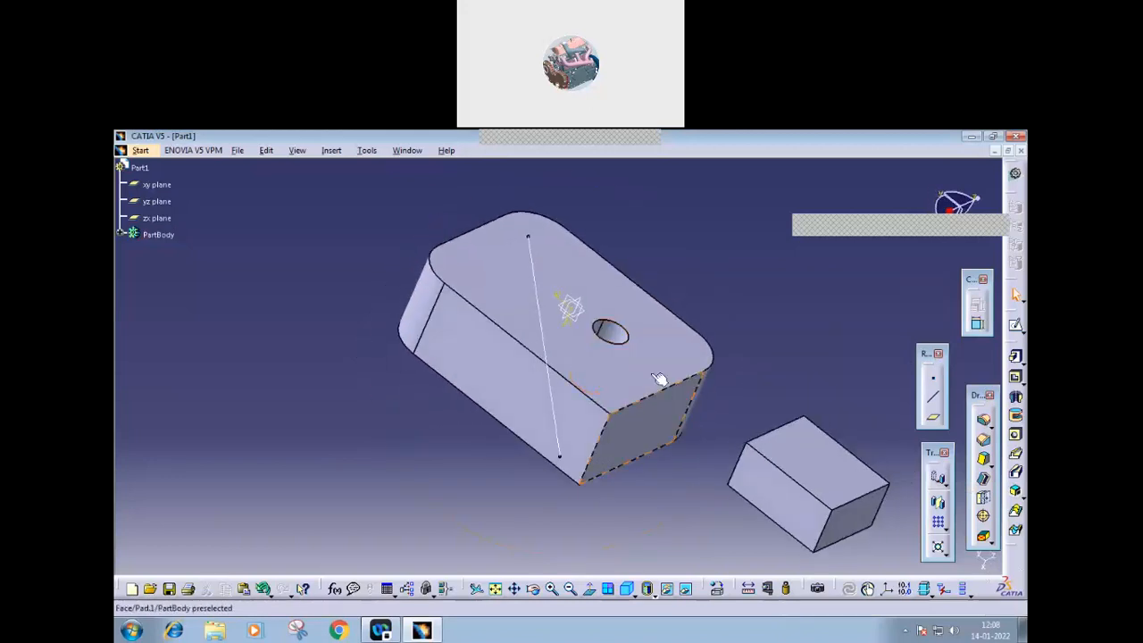
- Change the blind hole's bottom to V-Bottom with a 120-degree angle and examine its shape inside the block
double_click(621, 335)
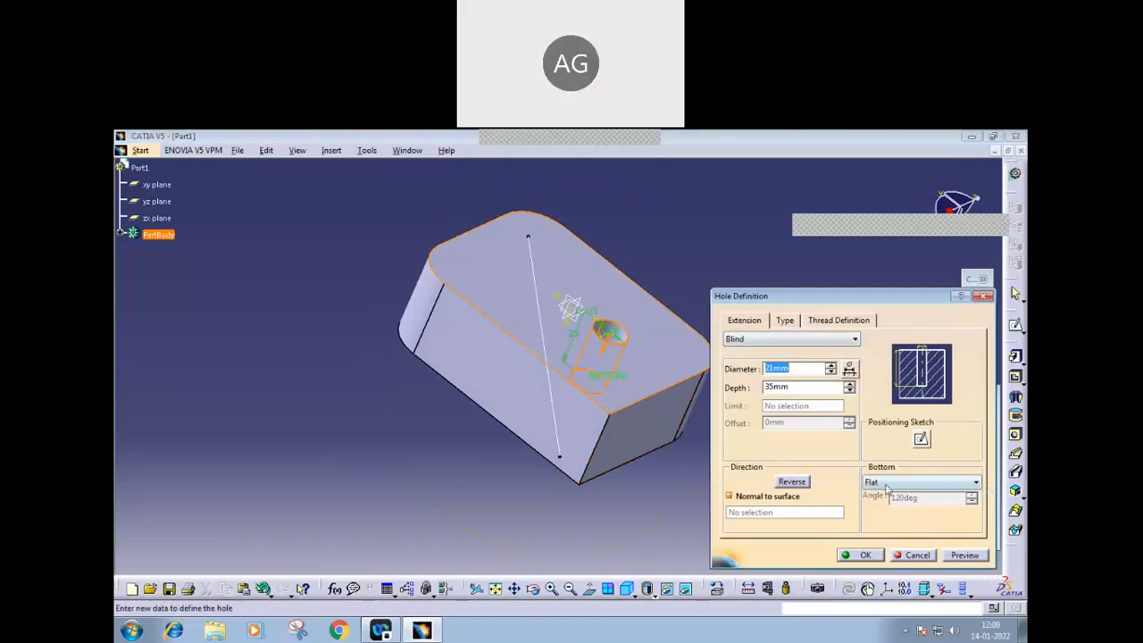
click(977, 483)
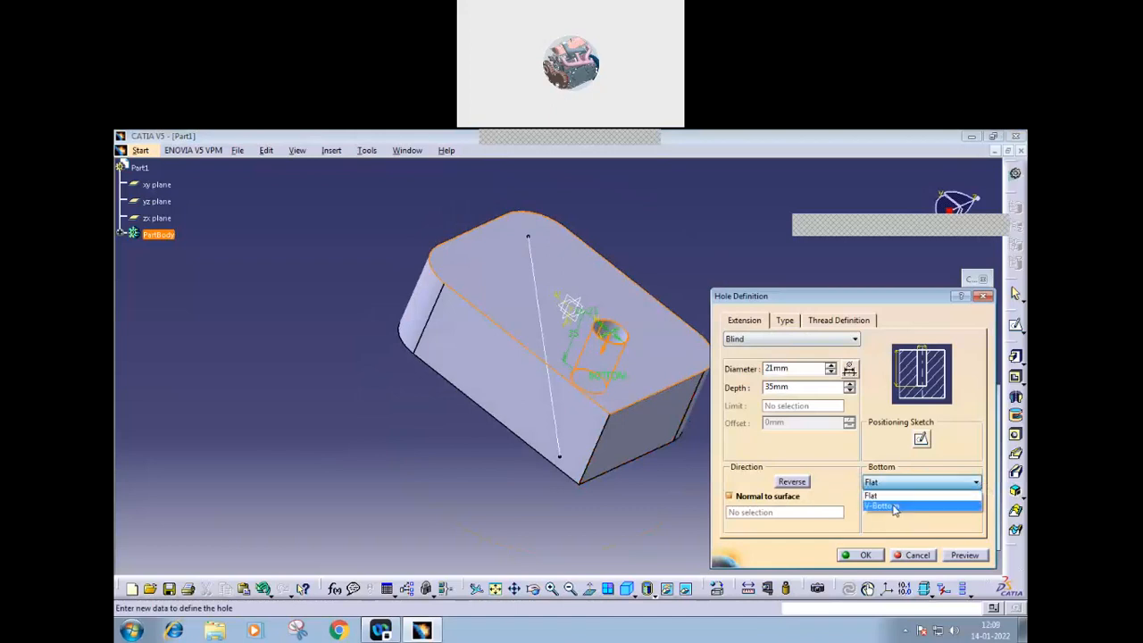
click(894, 506)
middle_drag(545, 507, 646, 432)
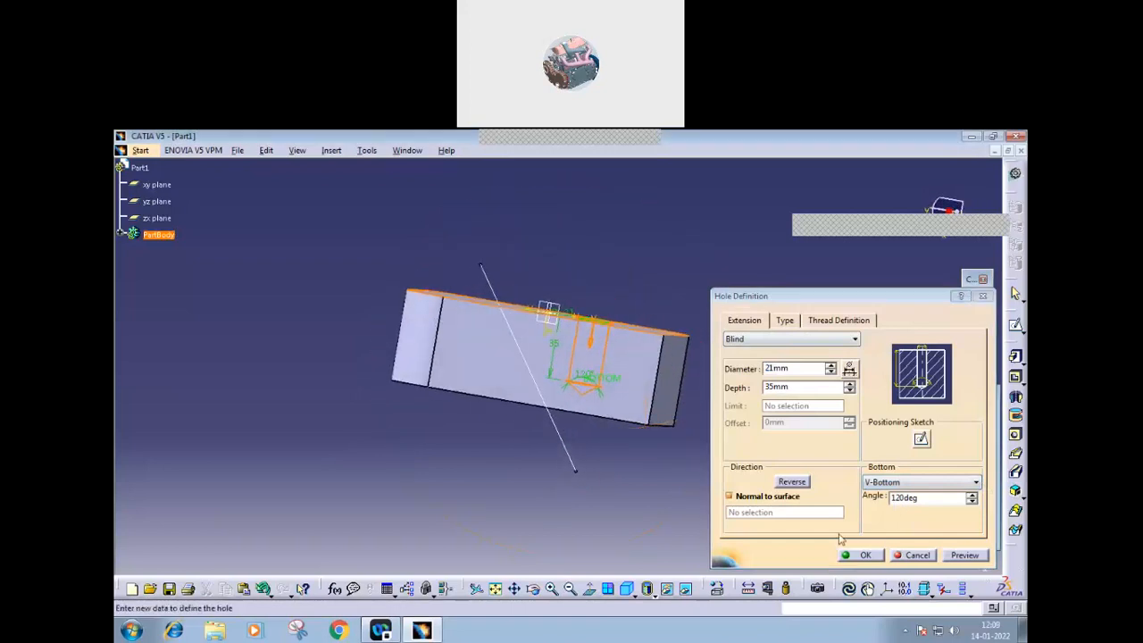
click(879, 558)
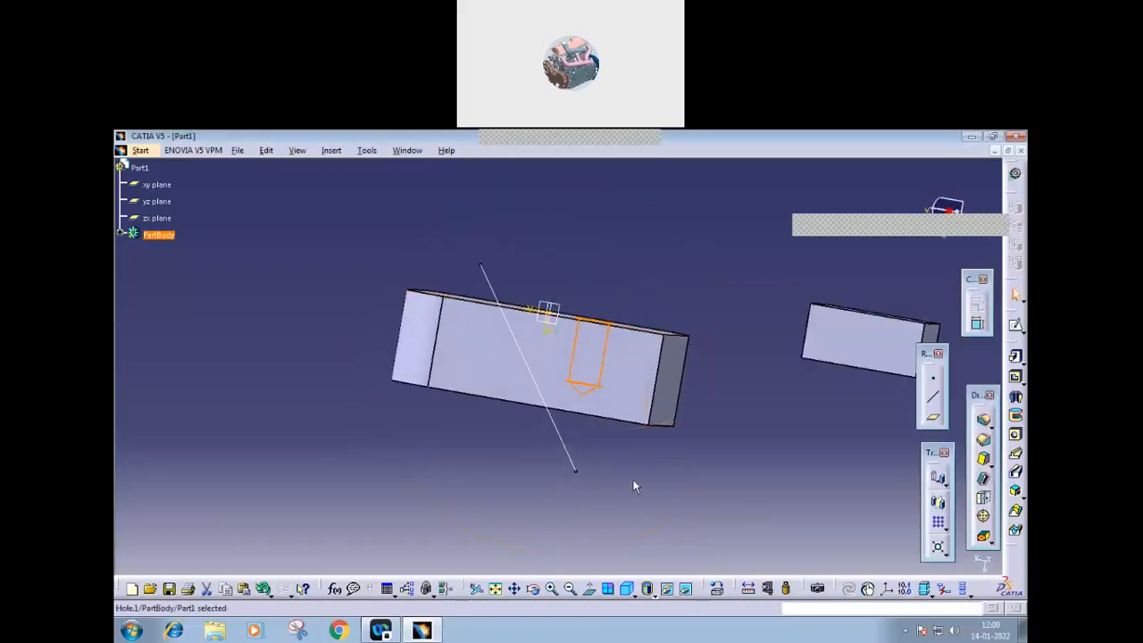
middle_drag(634, 480, 558, 539)
middle_drag(554, 455, 485, 528)
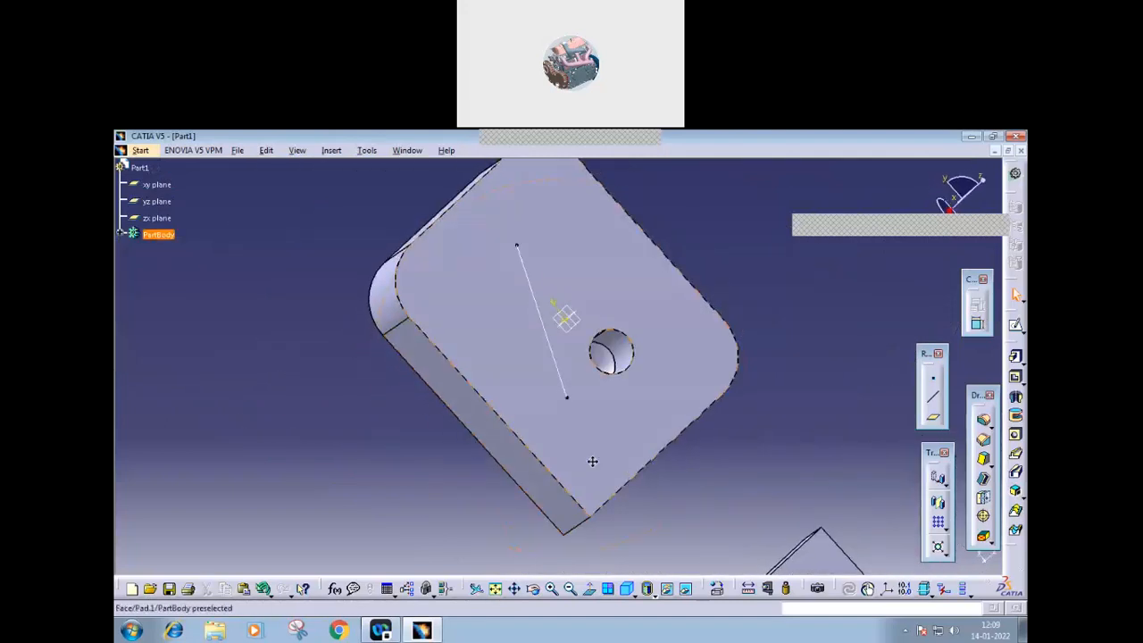
middle_drag(592, 462, 623, 339)
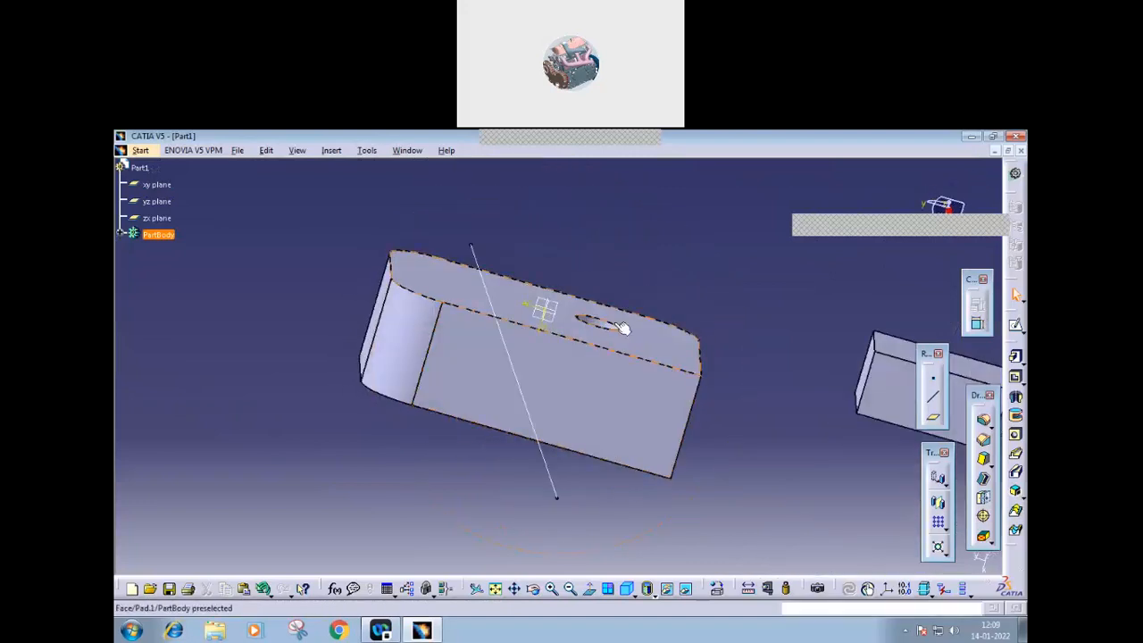
- Try to make the blind hole Tapered at 40 degrees, switching the anchor point to Top and back to Bottom
double_click(597, 323)
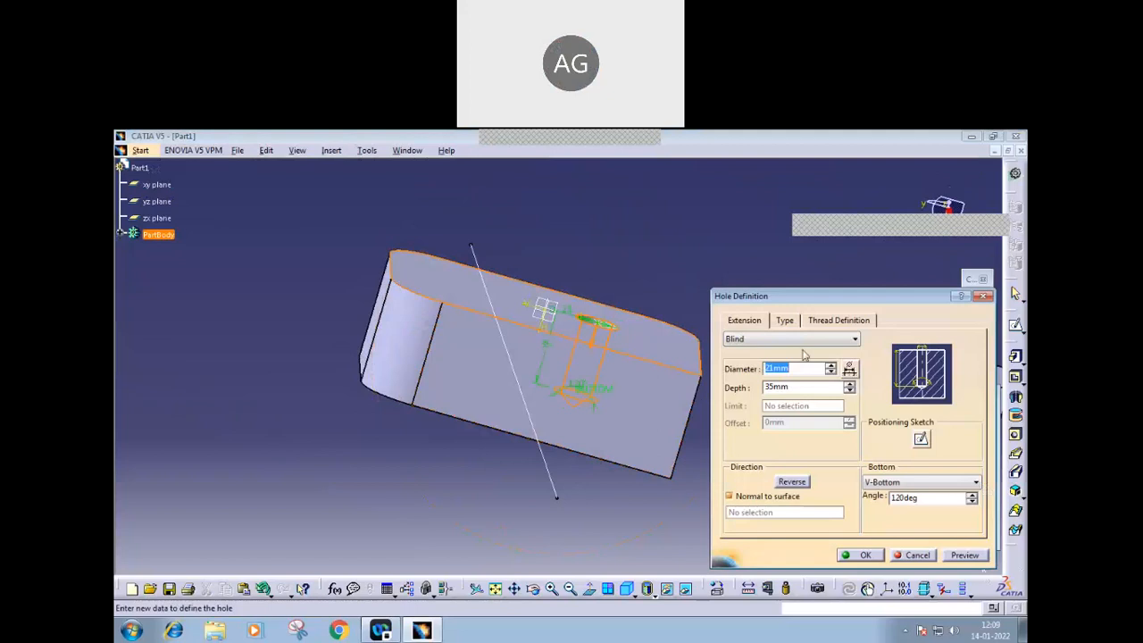
click(783, 321)
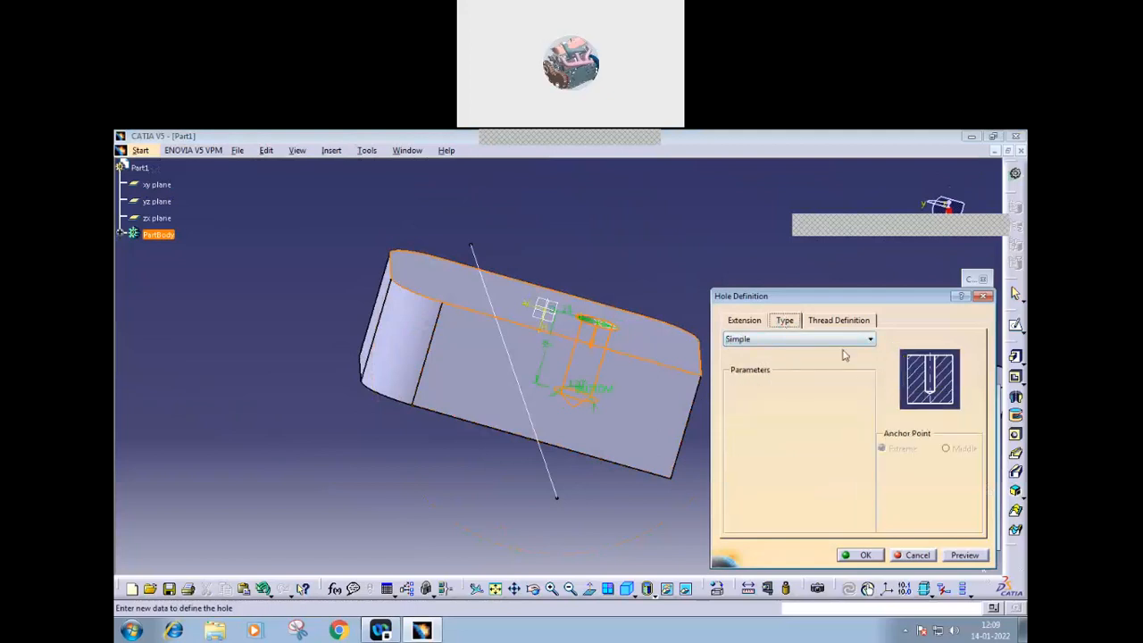
click(870, 340)
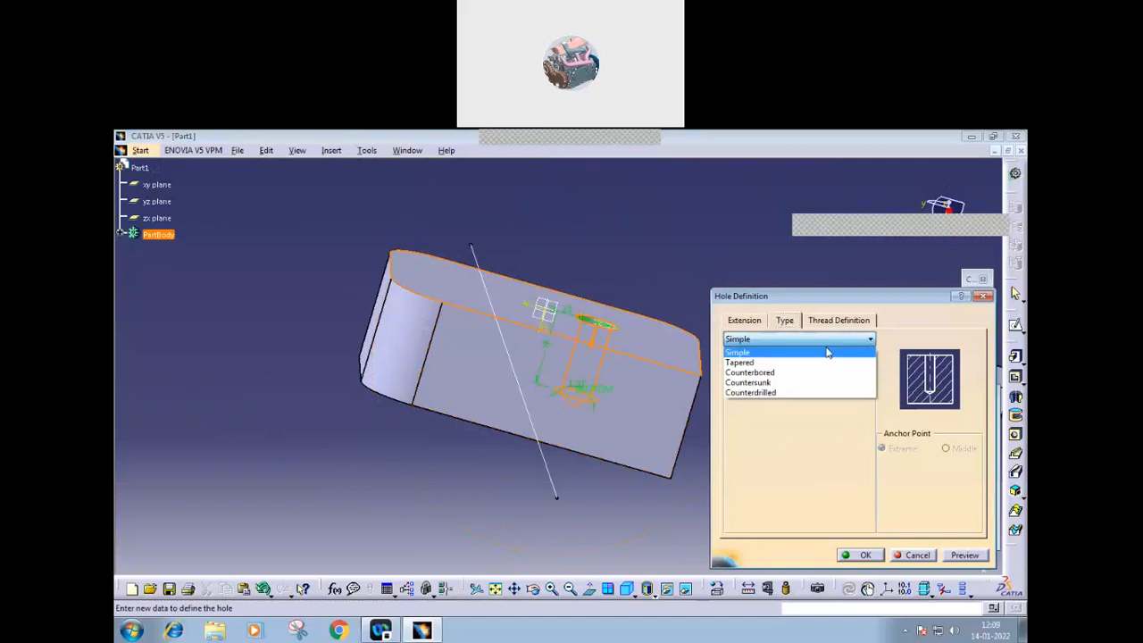
click(765, 362)
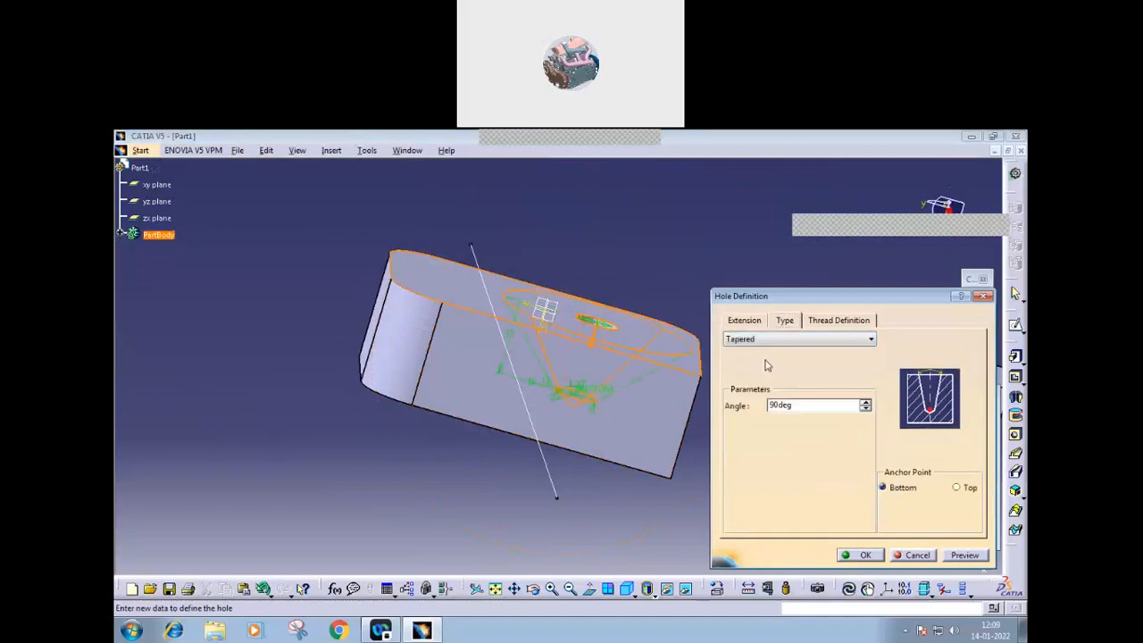
click(865, 409)
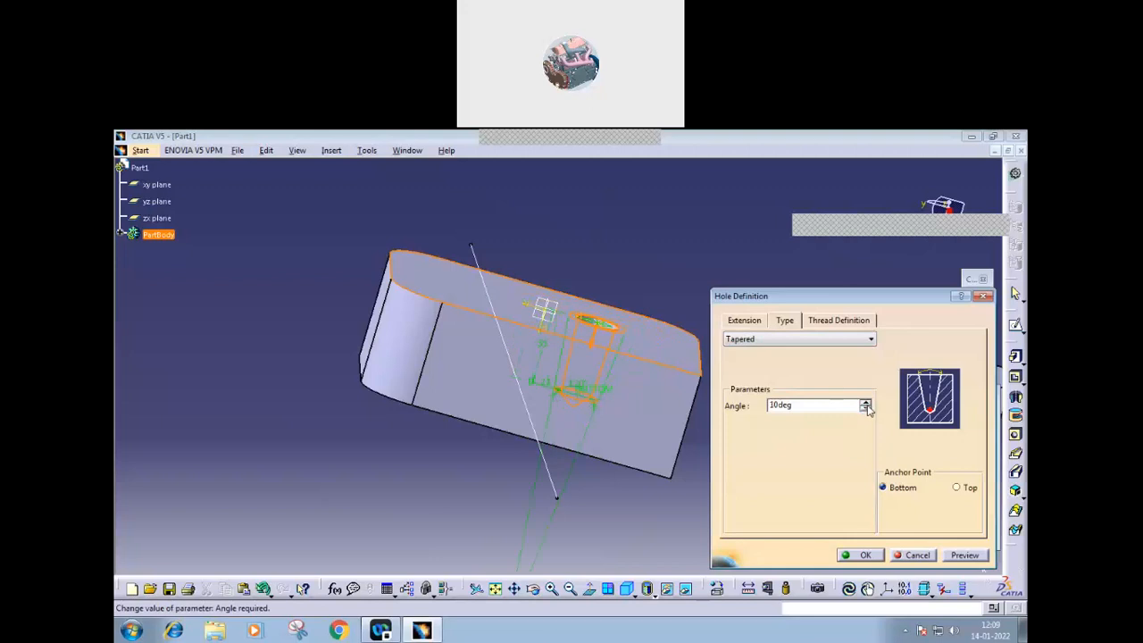
click(867, 404)
click(866, 403)
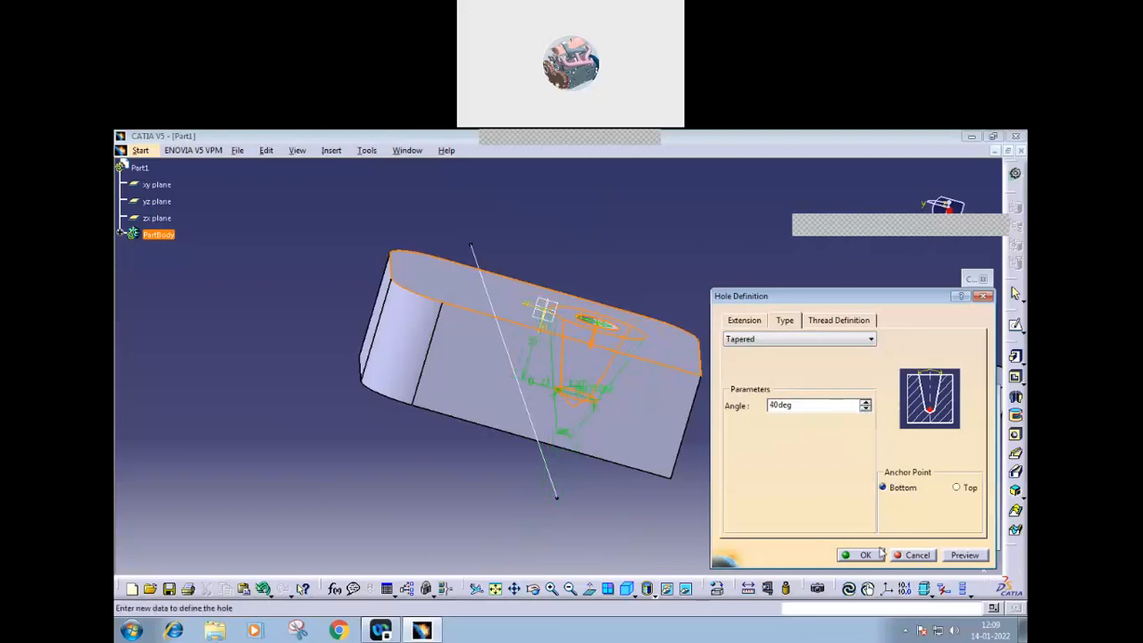
click(957, 488)
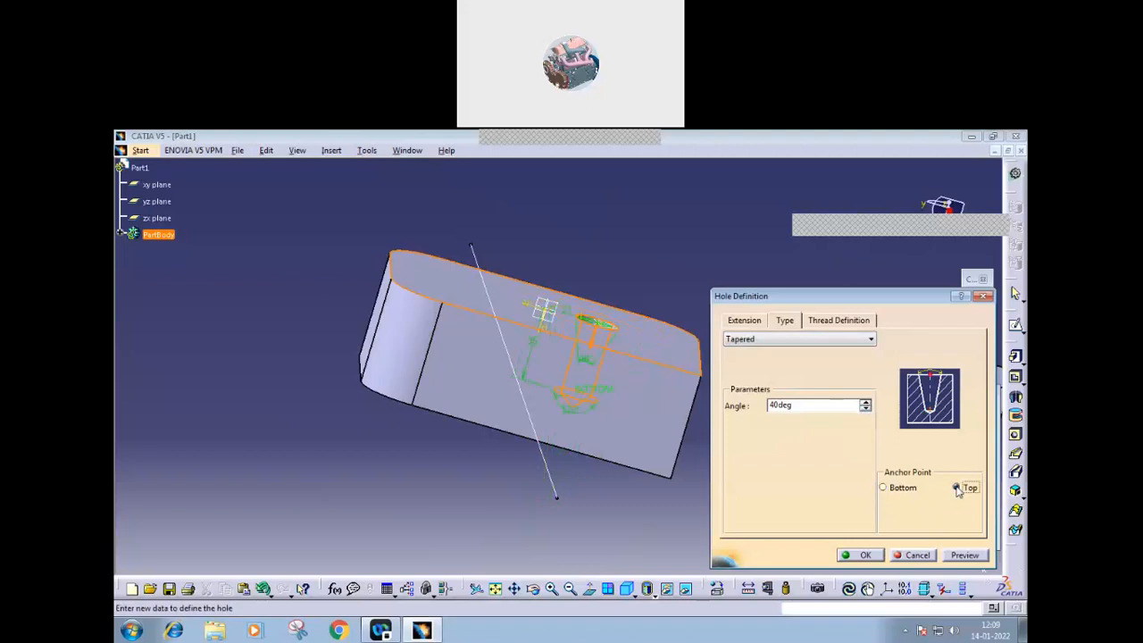
click(883, 488)
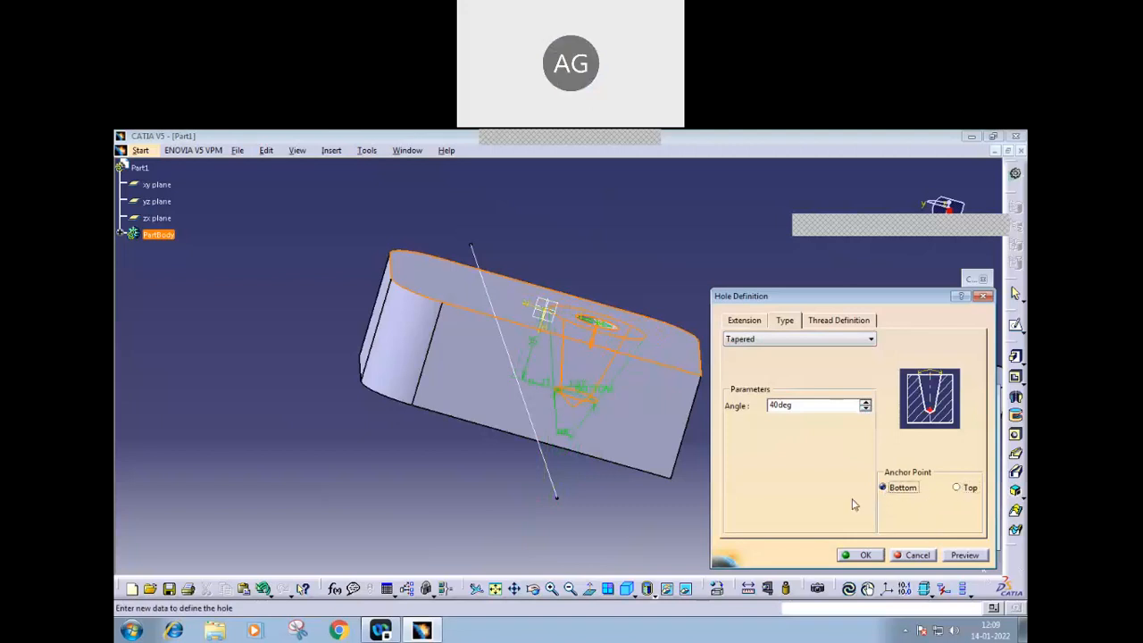
click(863, 556)
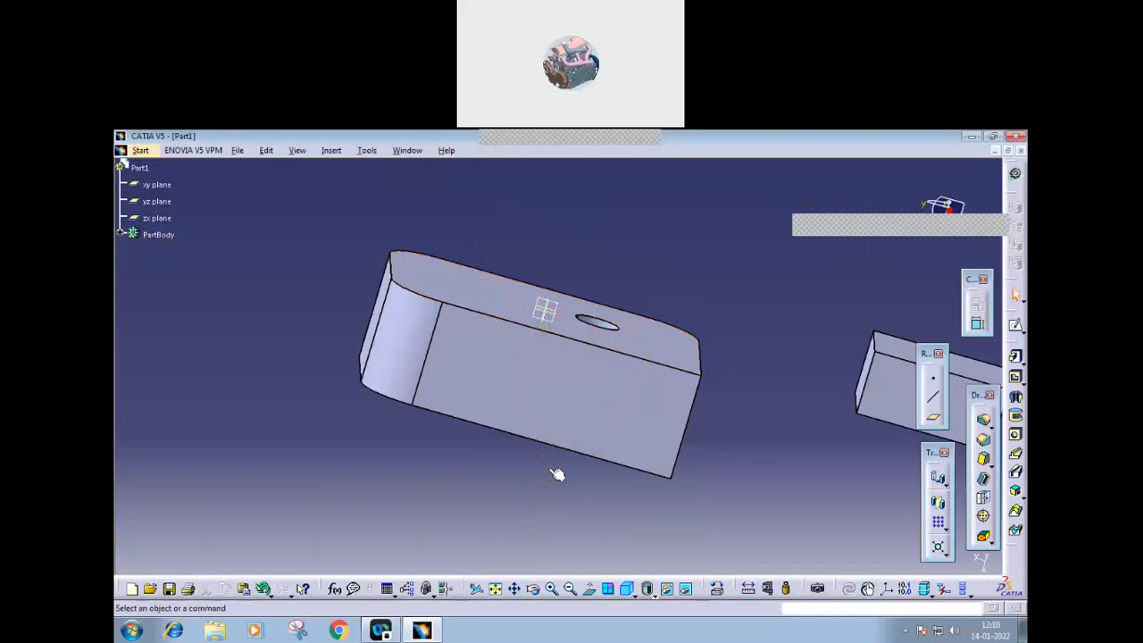
- Inspect the blind hole inside the block and reopen its definition at the hole type settings
middle_drag(541, 474, 442, 428)
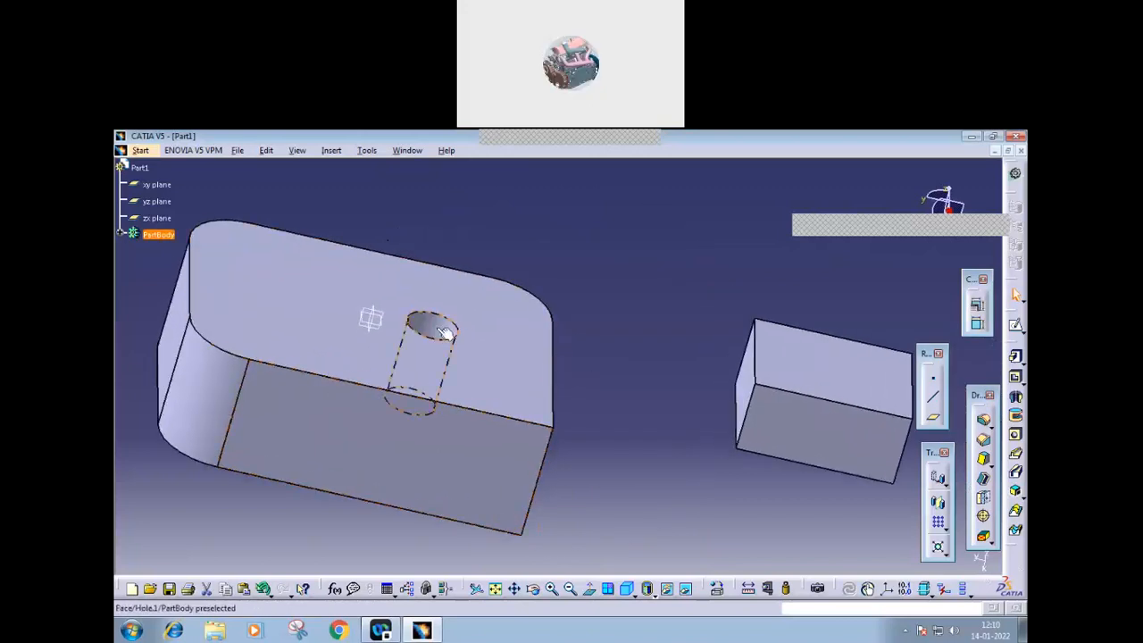
middle_drag(453, 468, 482, 402)
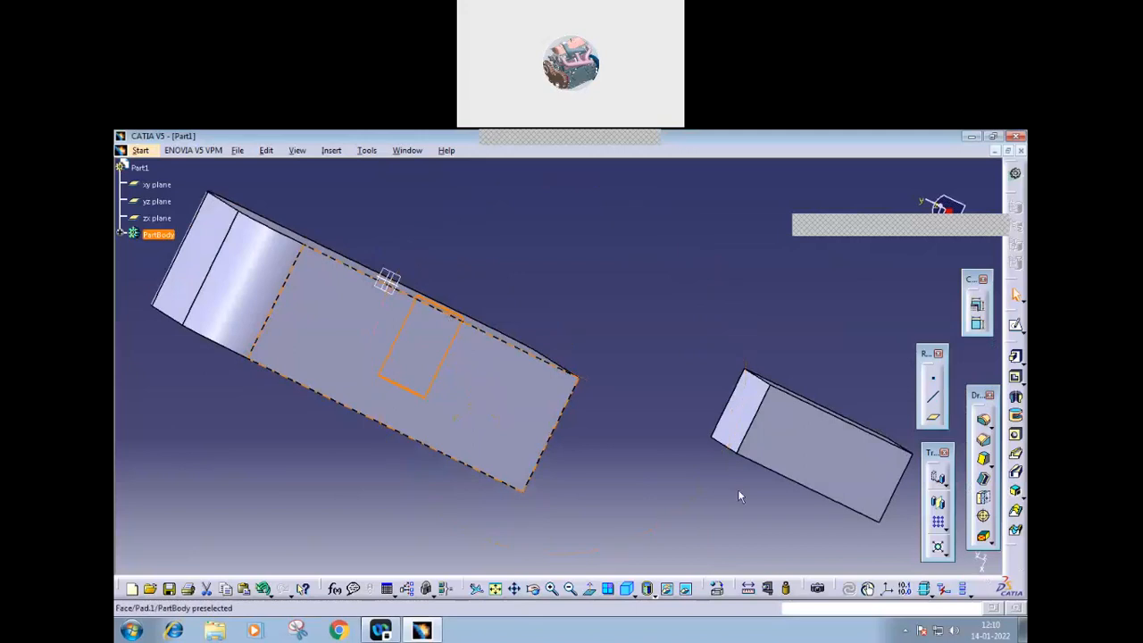
middle_drag(477, 336, 444, 343)
double_click(444, 343)
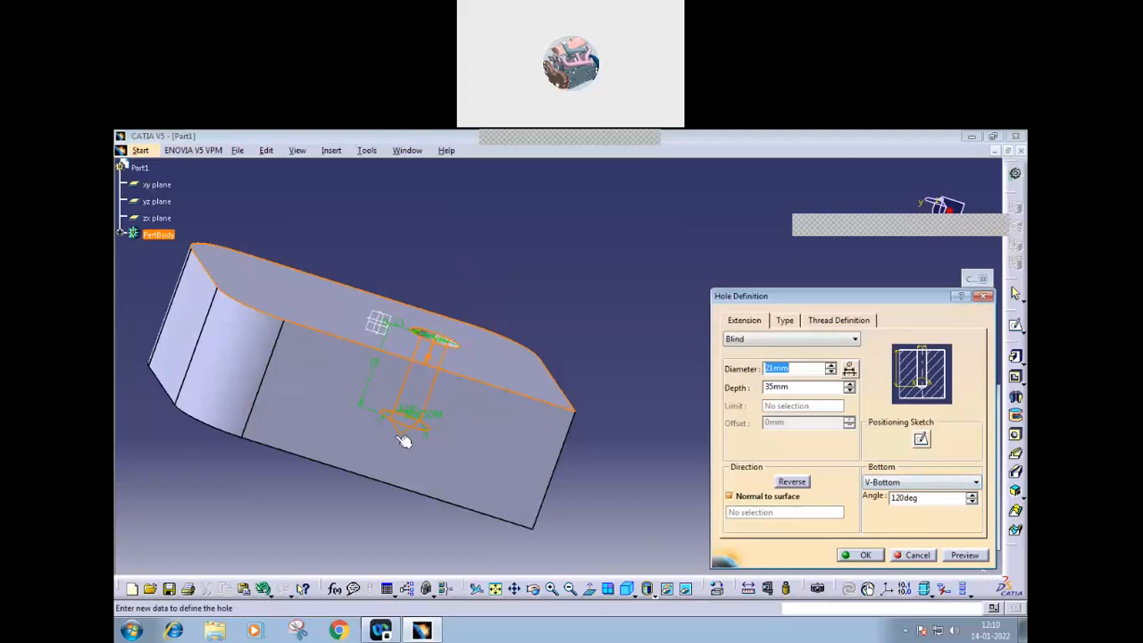
middle_drag(471, 433, 692, 366)
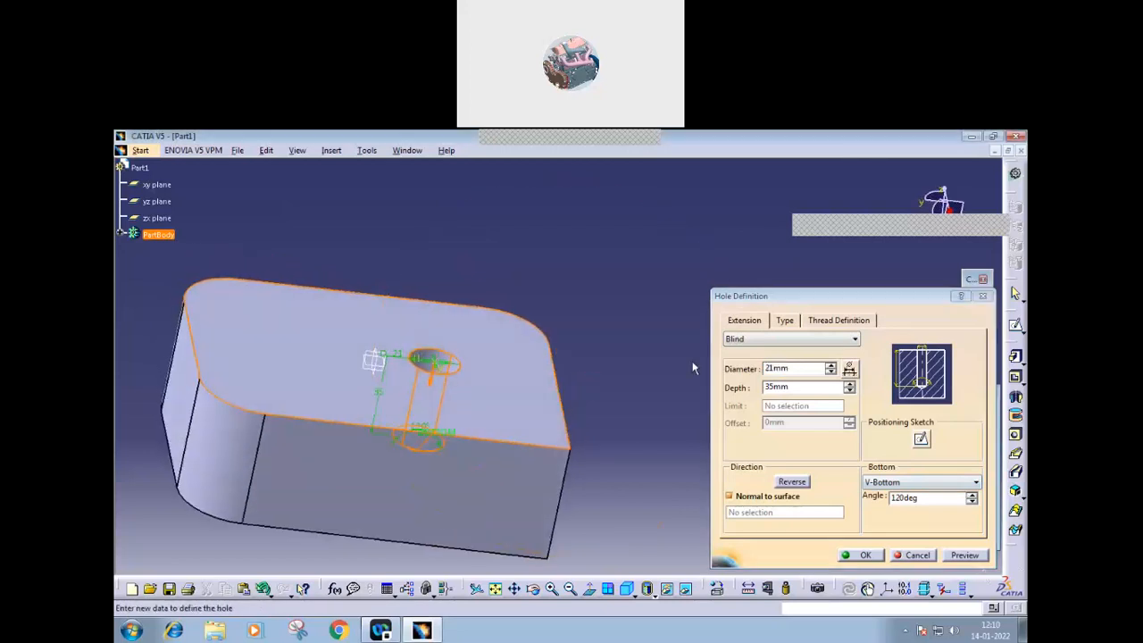
click(784, 321)
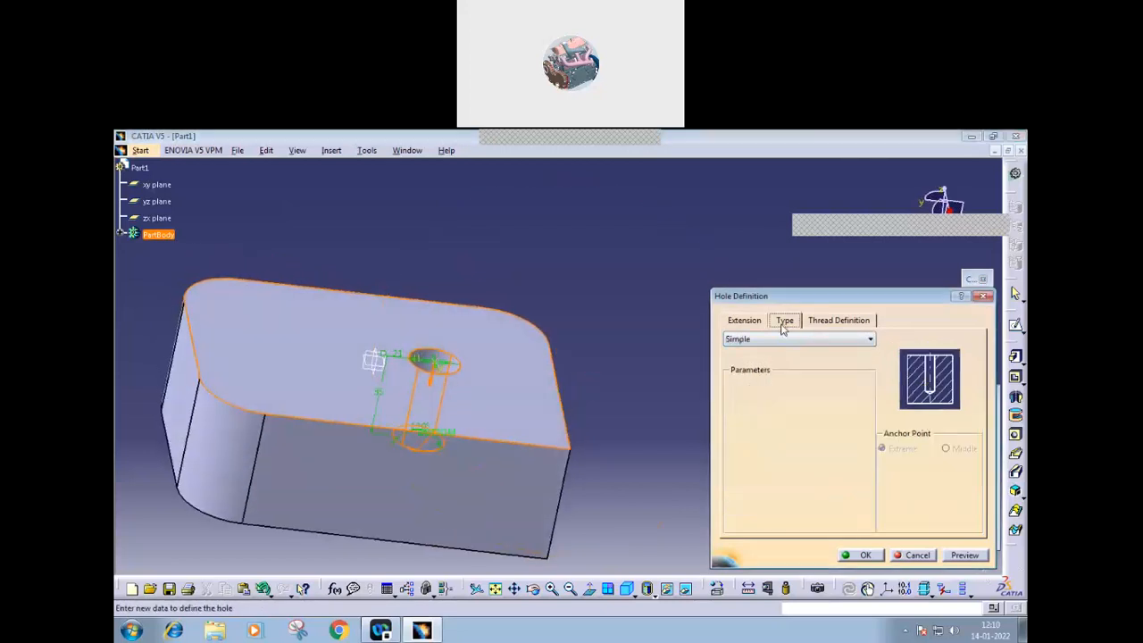
- Make the hole in the large block's upper face tapered with a 40 degree angle
click(755, 339)
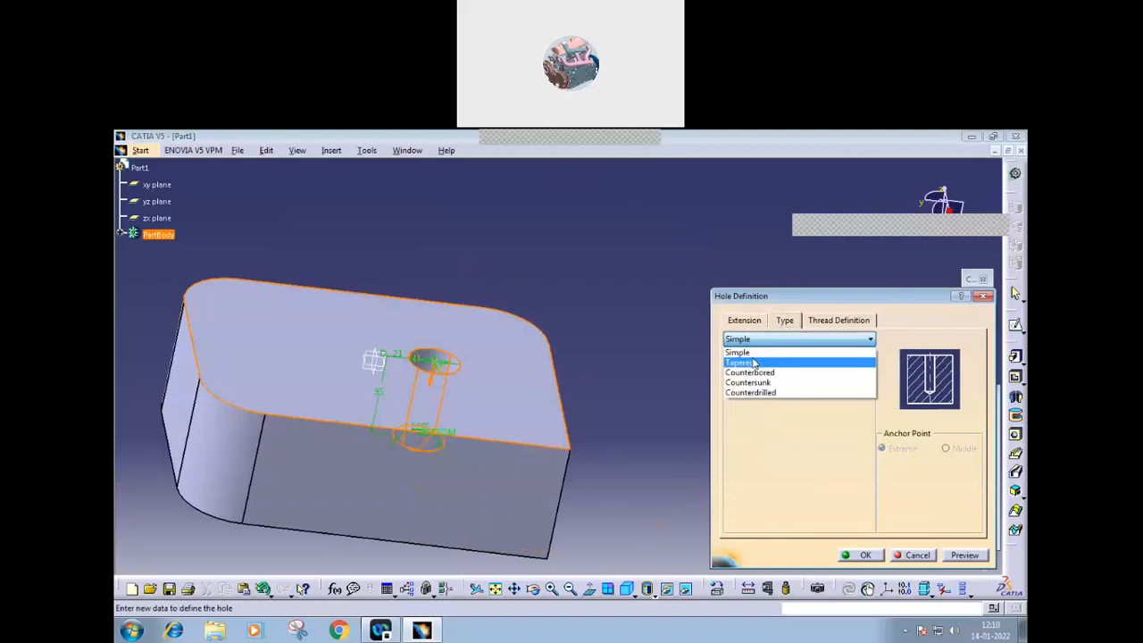
click(755, 363)
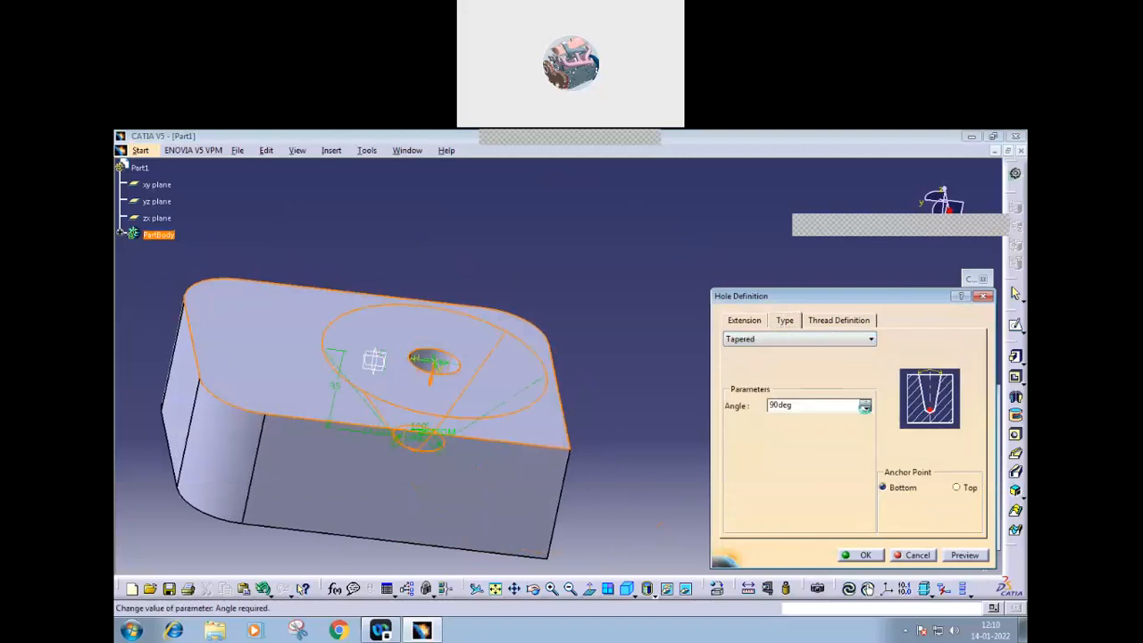
click(866, 409)
click(866, 409)
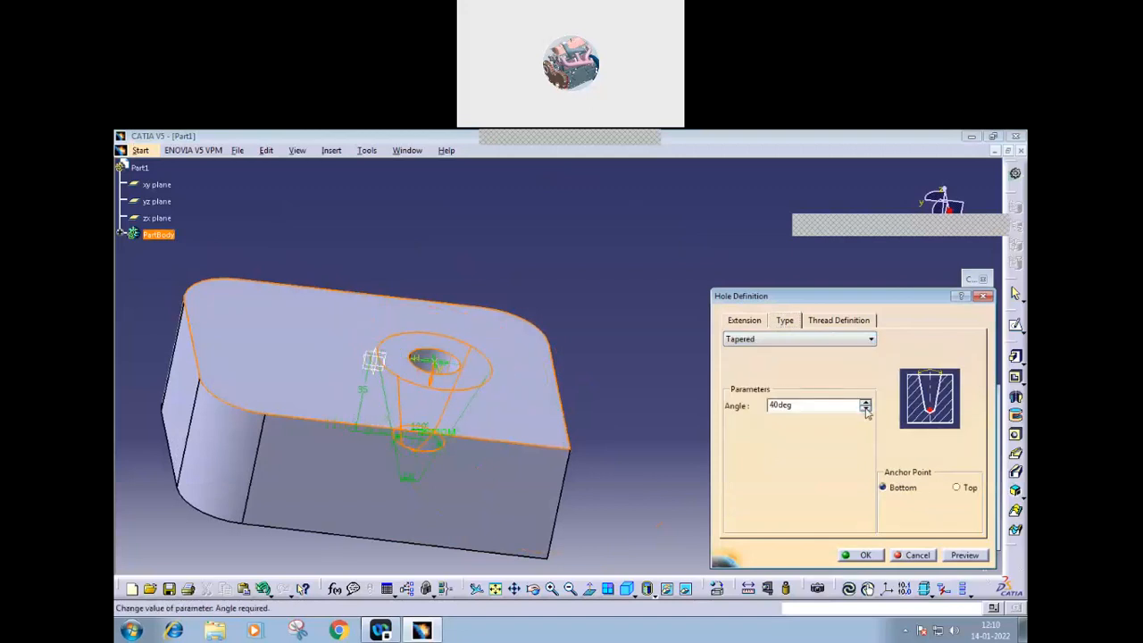
middle_drag(662, 499, 656, 469)
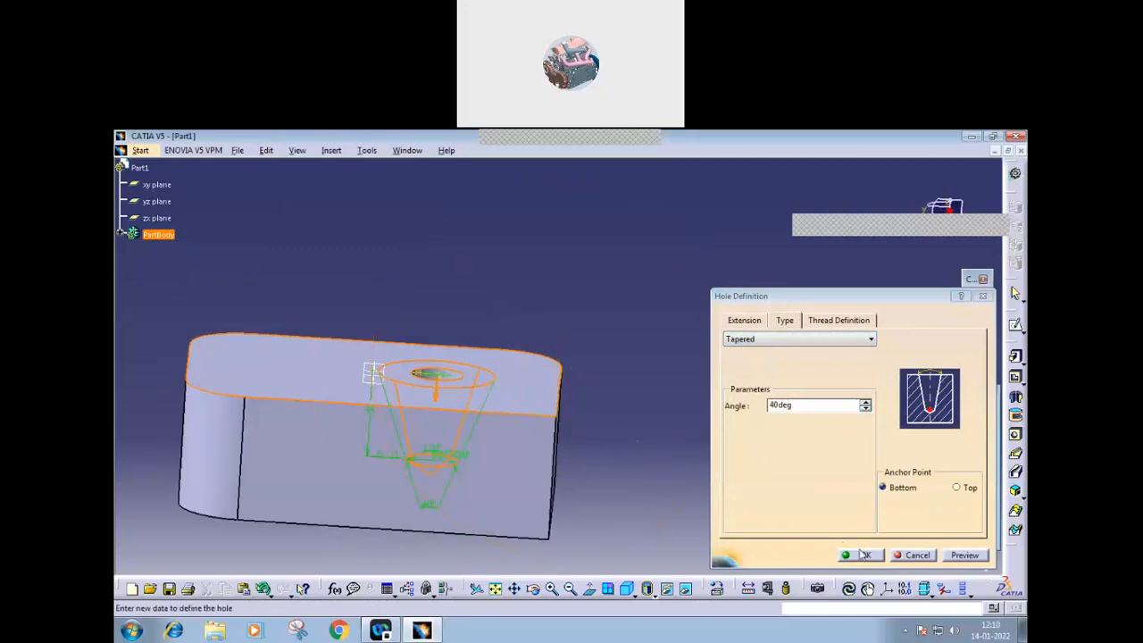
click(866, 556)
middle_drag(738, 508, 679, 469)
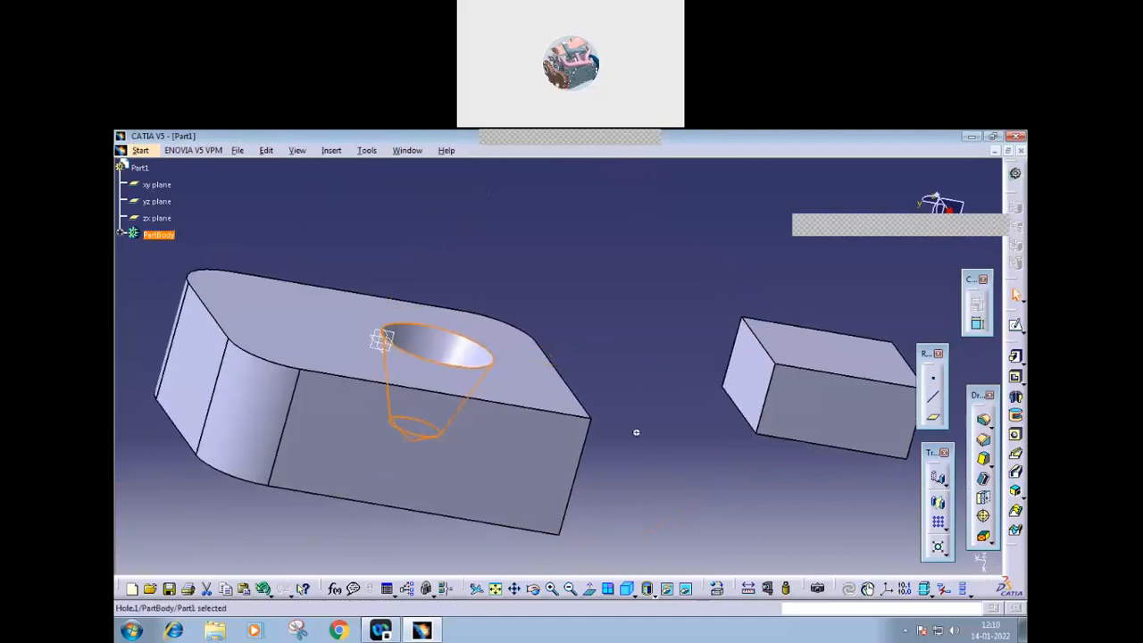
middle_drag(636, 432, 569, 514)
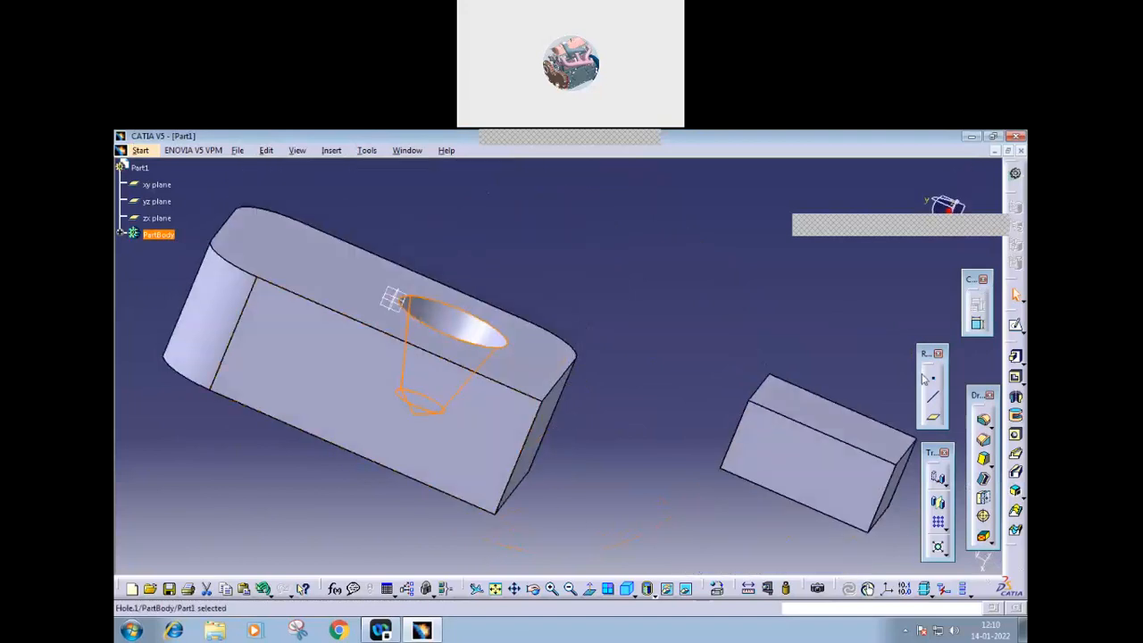
- Edit the tapered hole's positioning sketch and make the hole's centre point coincident with the xy plane
click(1016, 327)
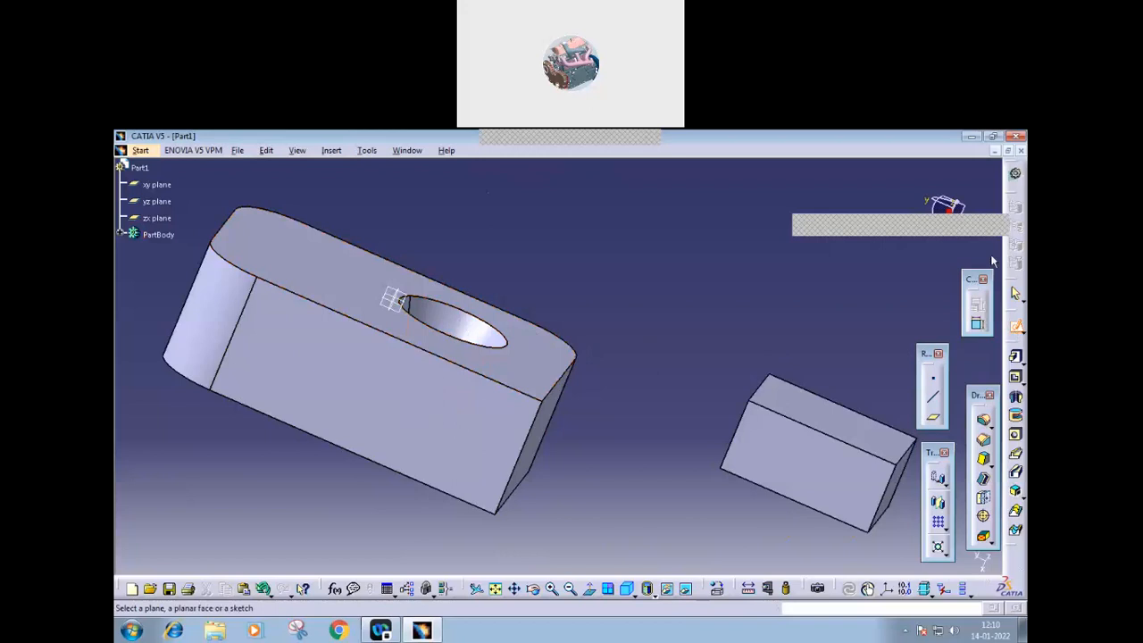
click(1016, 327)
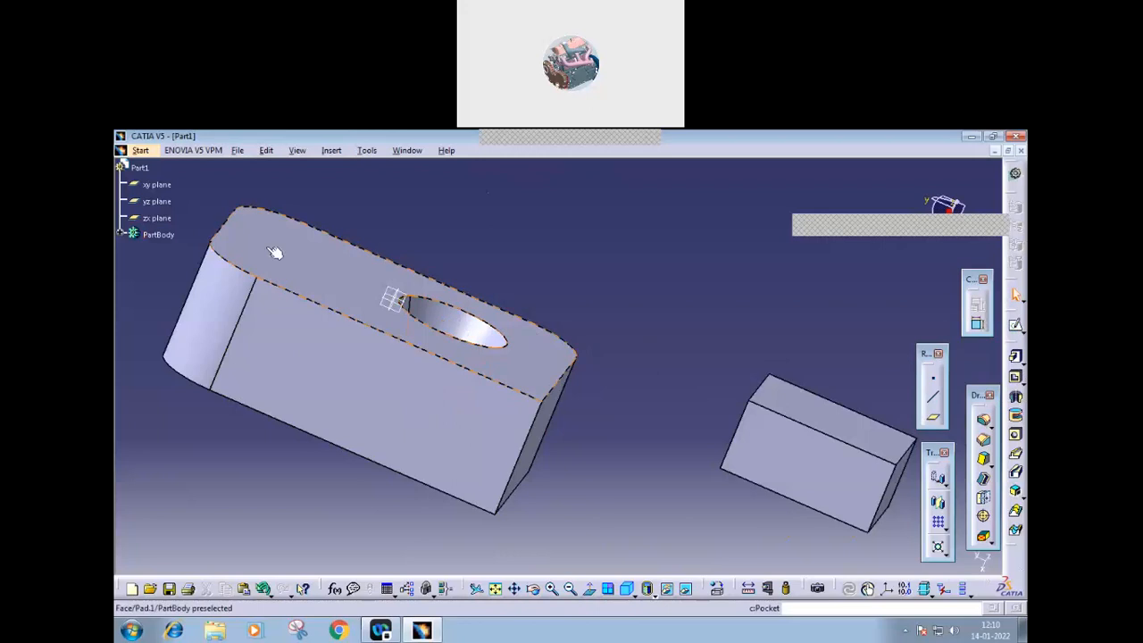
click(121, 236)
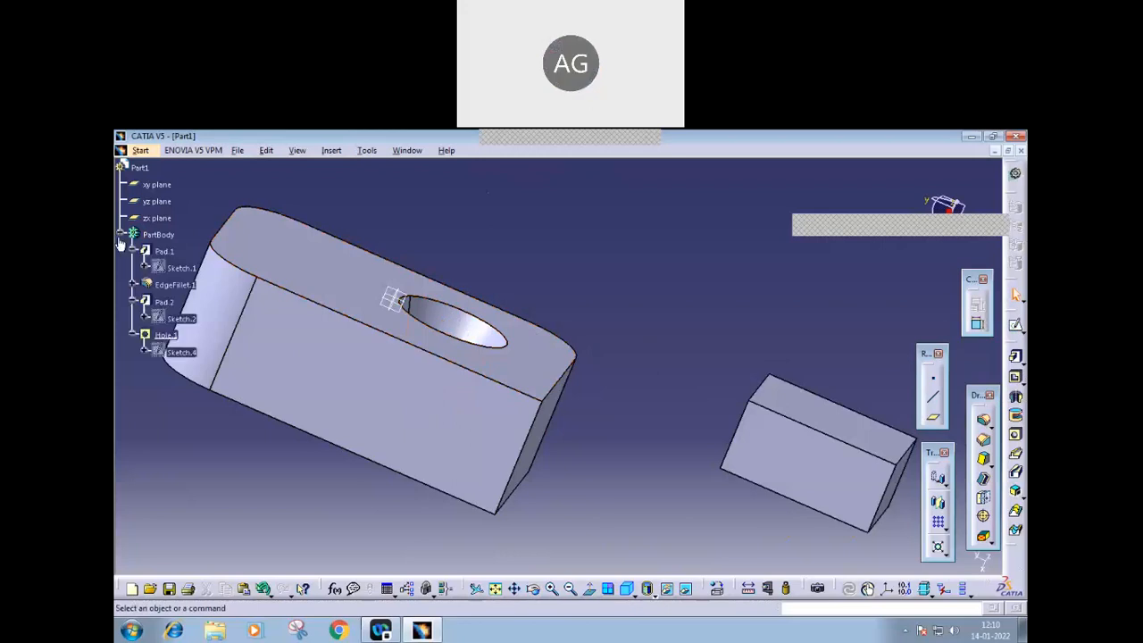
double_click(166, 336)
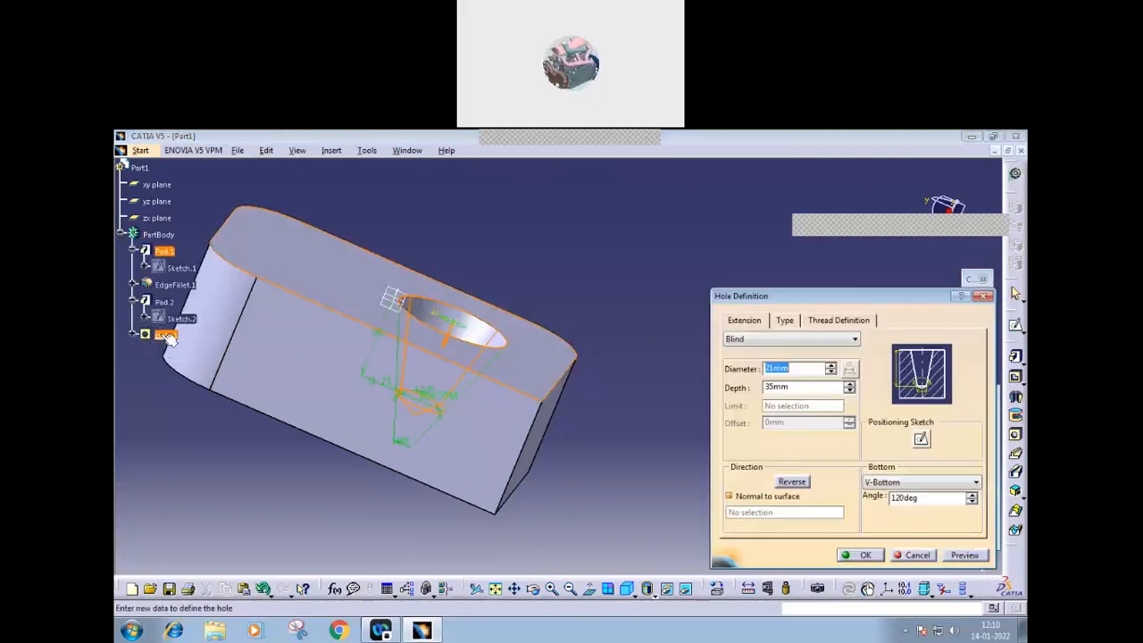
middle_drag(276, 401, 509, 404)
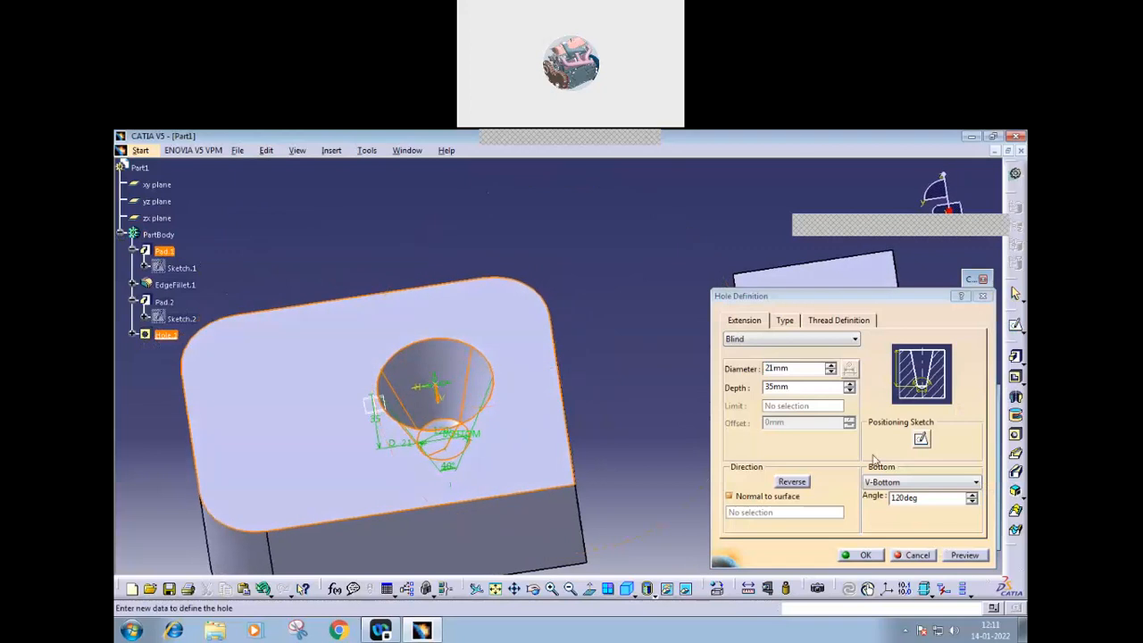
click(921, 440)
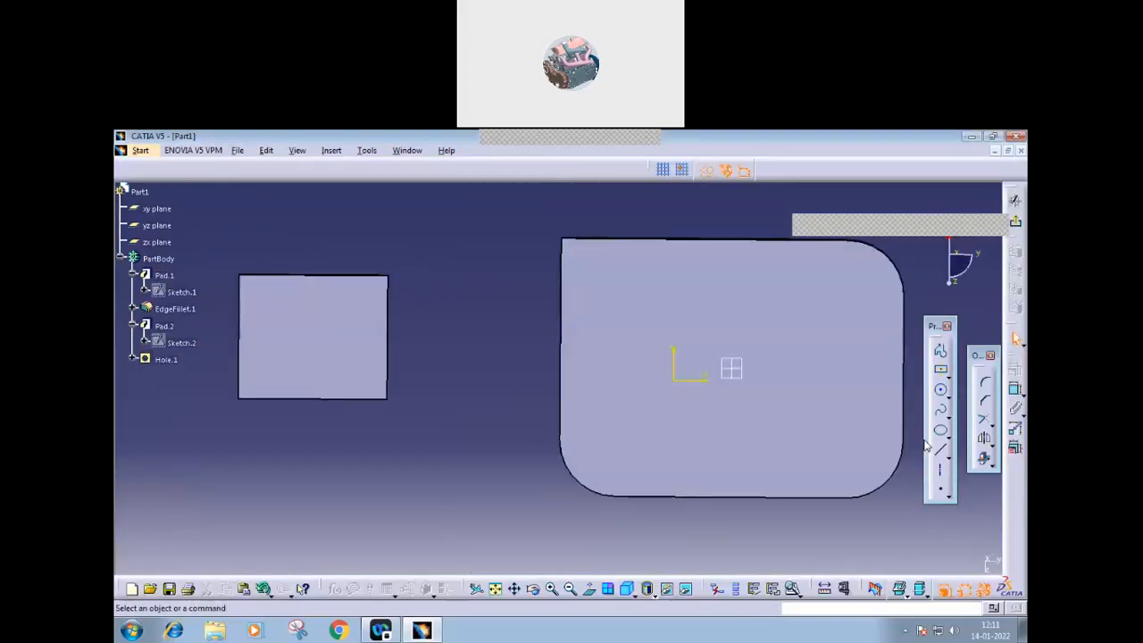
click(675, 379)
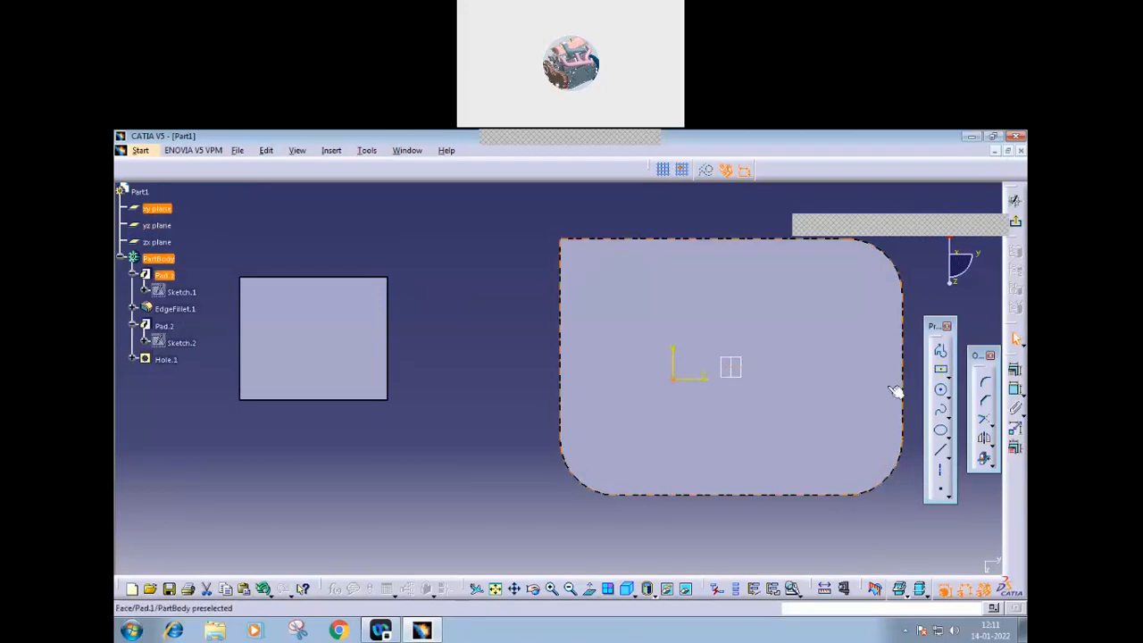
click(1015, 373)
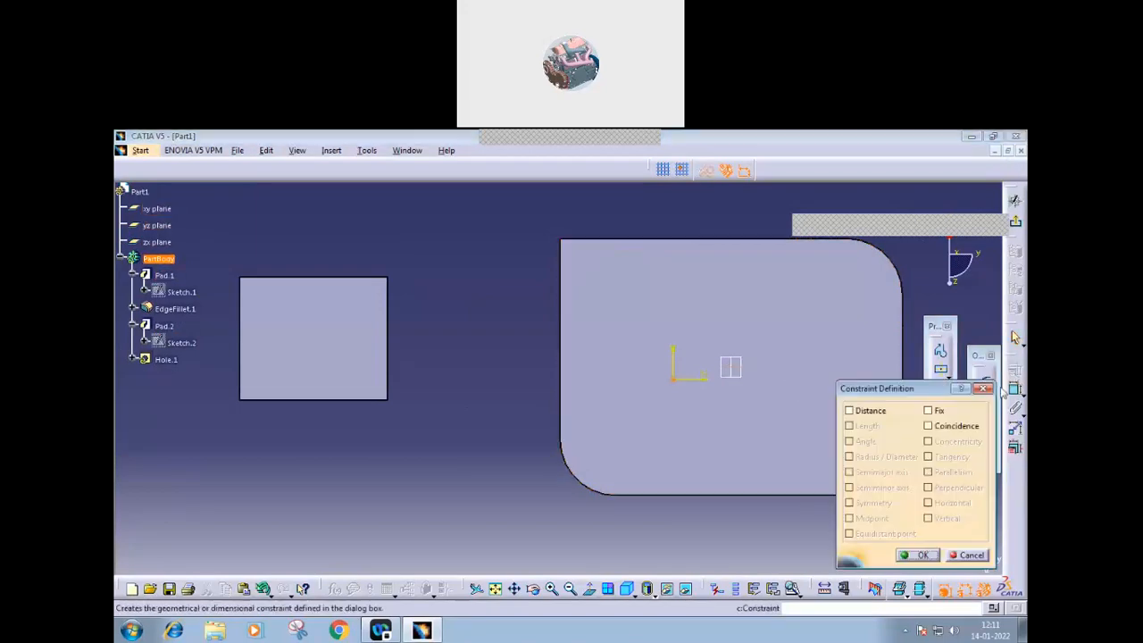
click(946, 428)
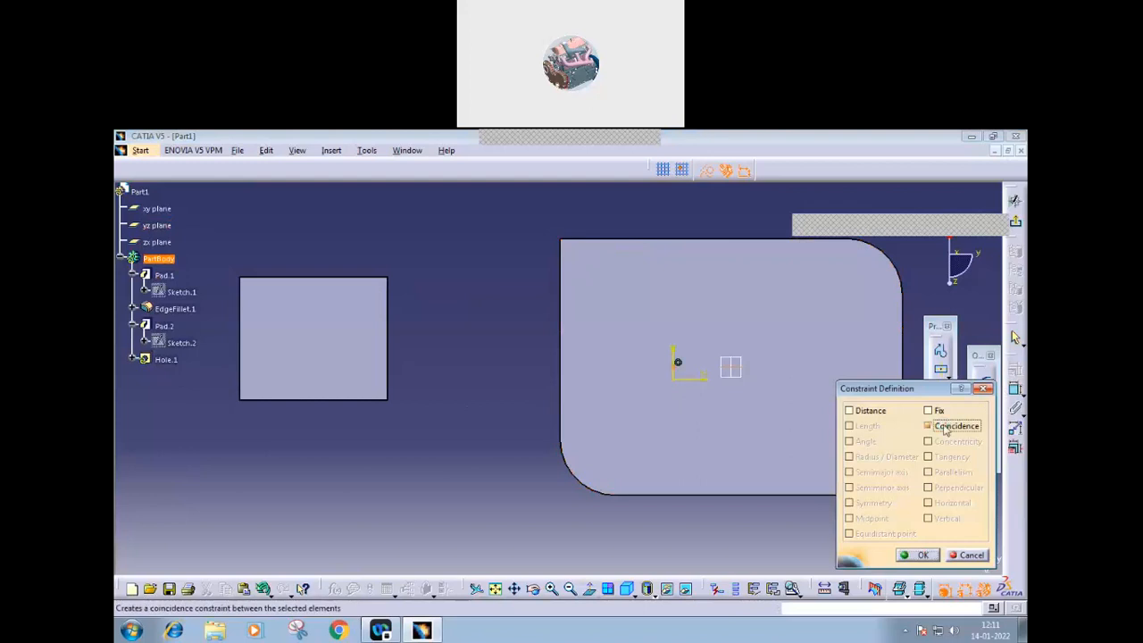
click(920, 555)
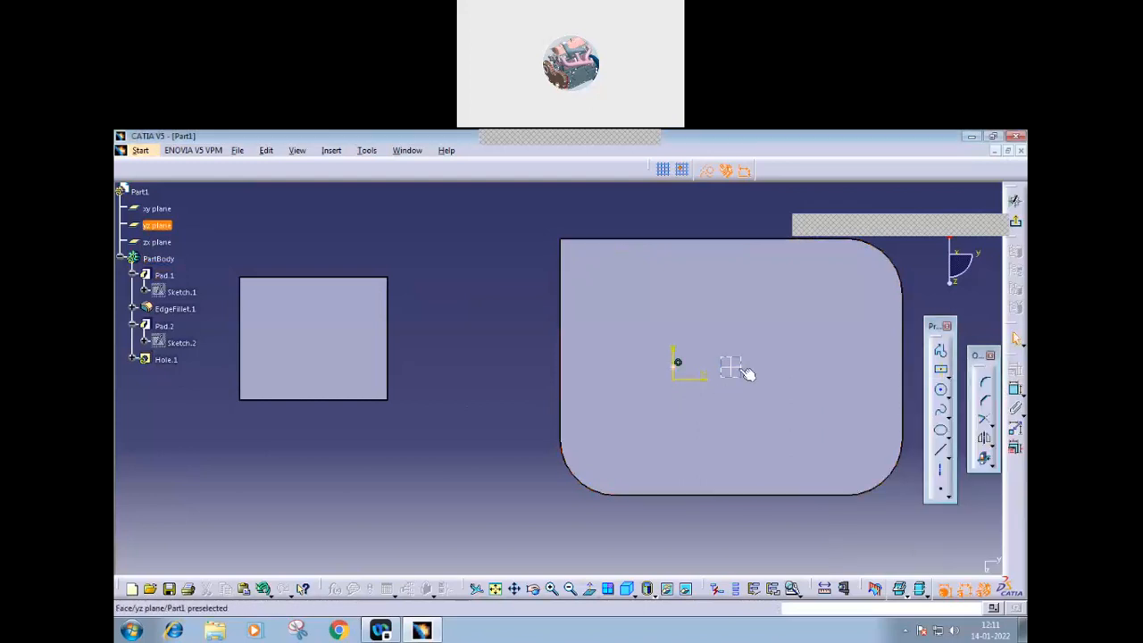
click(1016, 338)
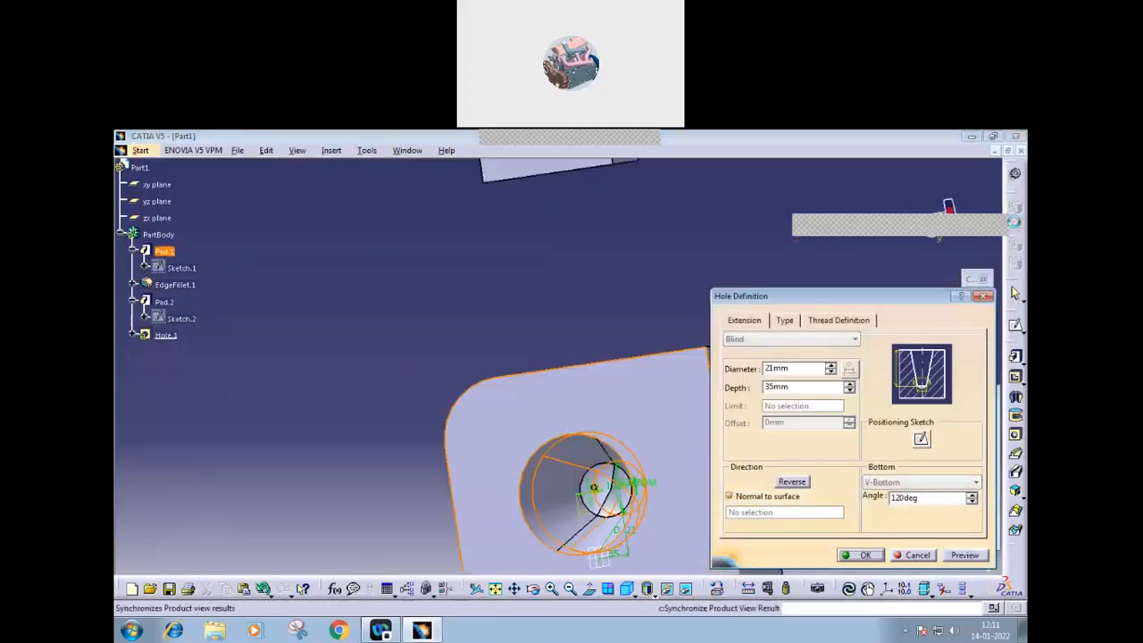
click(866, 556)
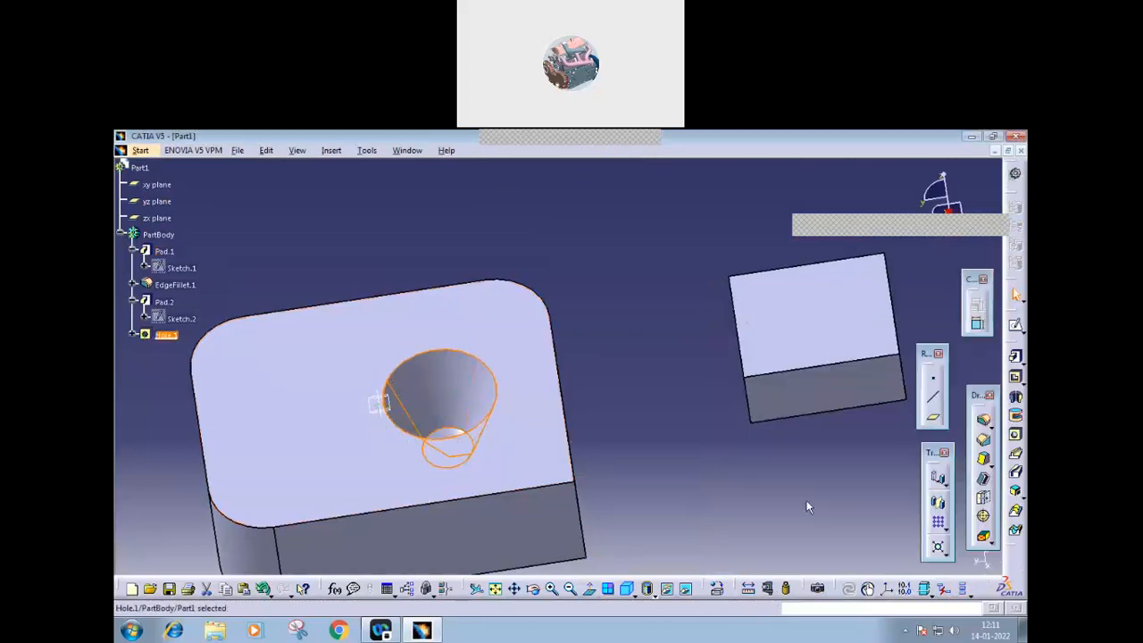
- Open a sketch on the xy plane and cut the part by the sketch plane to inspect the tapered hole's section
middle_drag(384, 449, 403, 370)
click(401, 335)
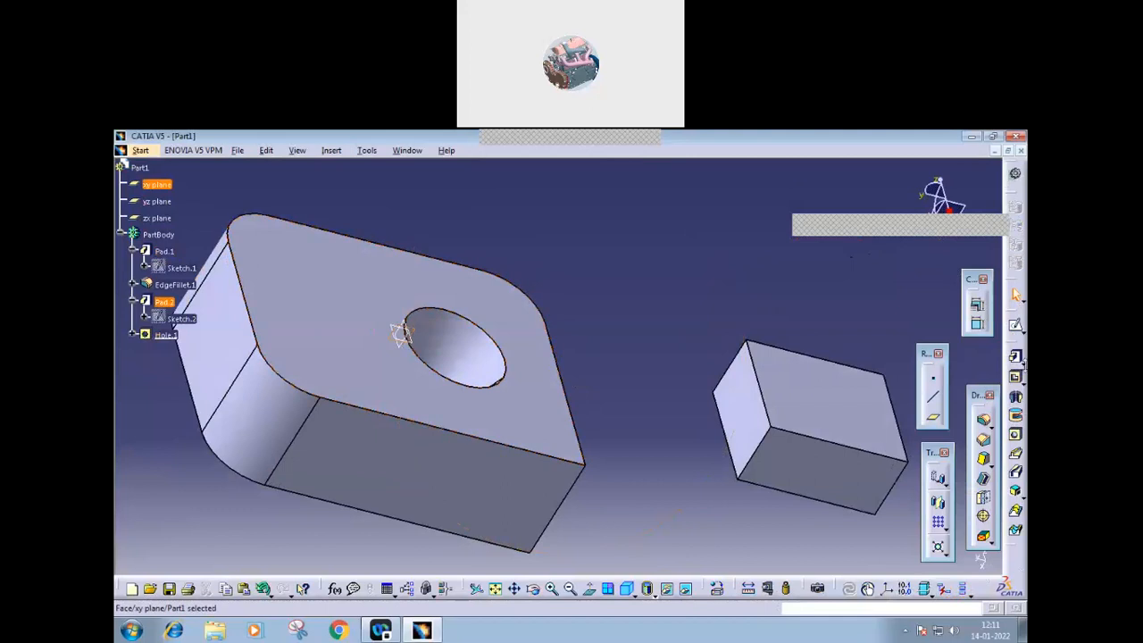
click(1016, 325)
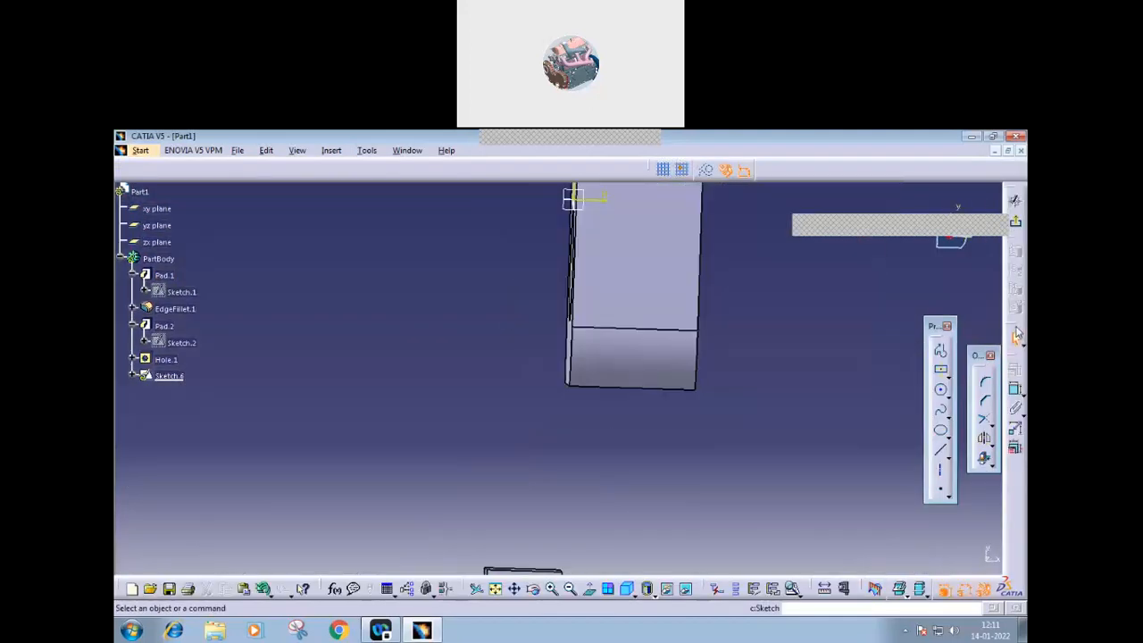
click(872, 592)
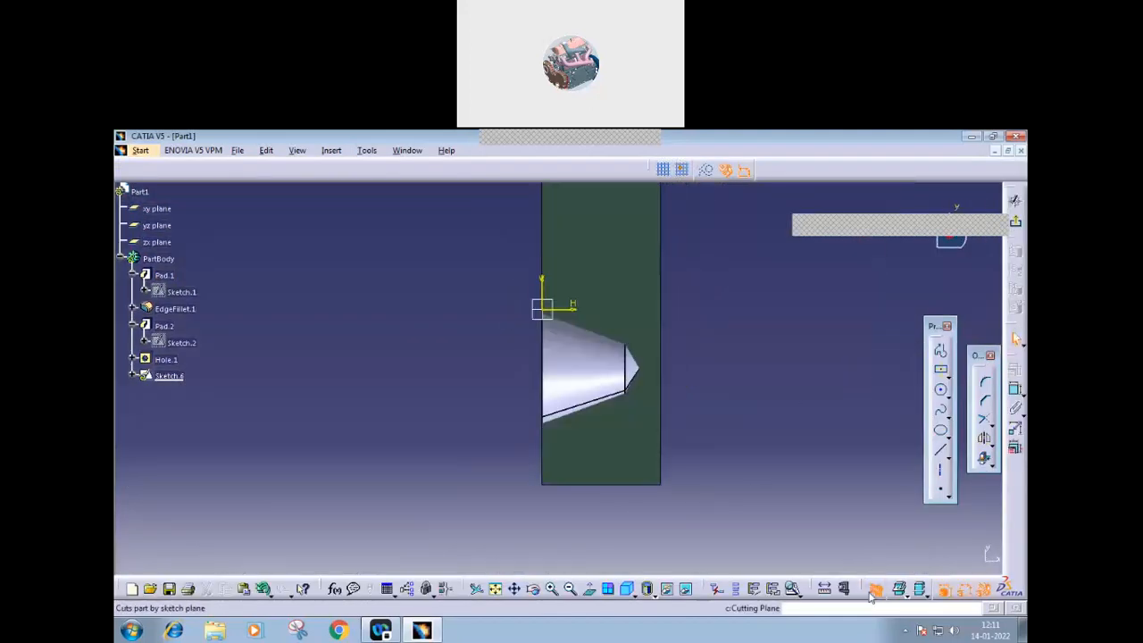
middle_drag(556, 450, 643, 384)
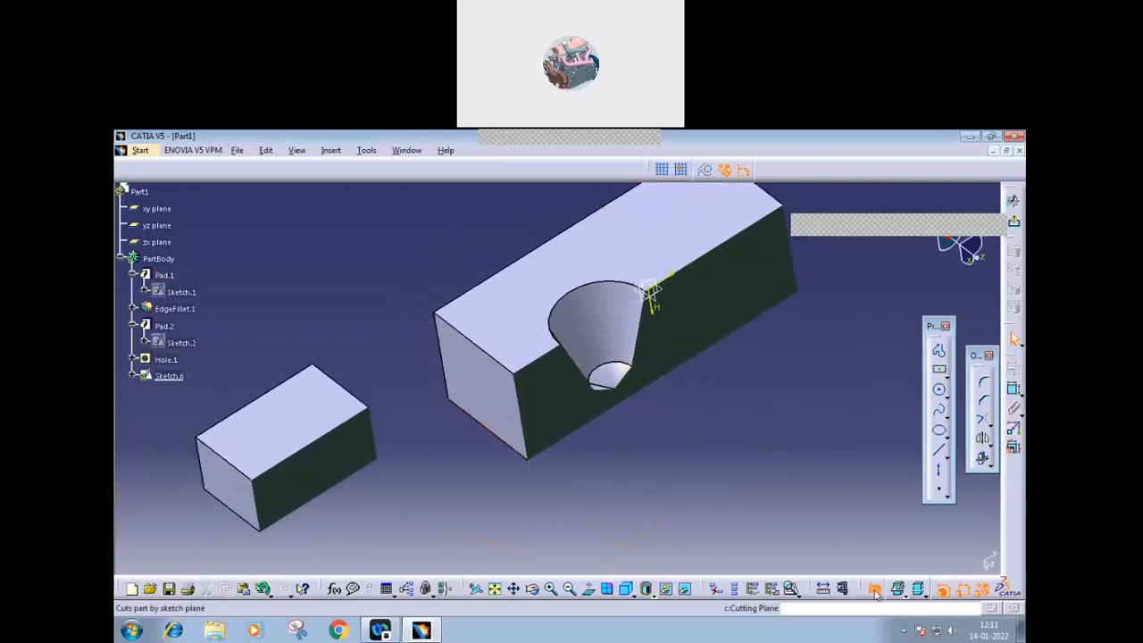
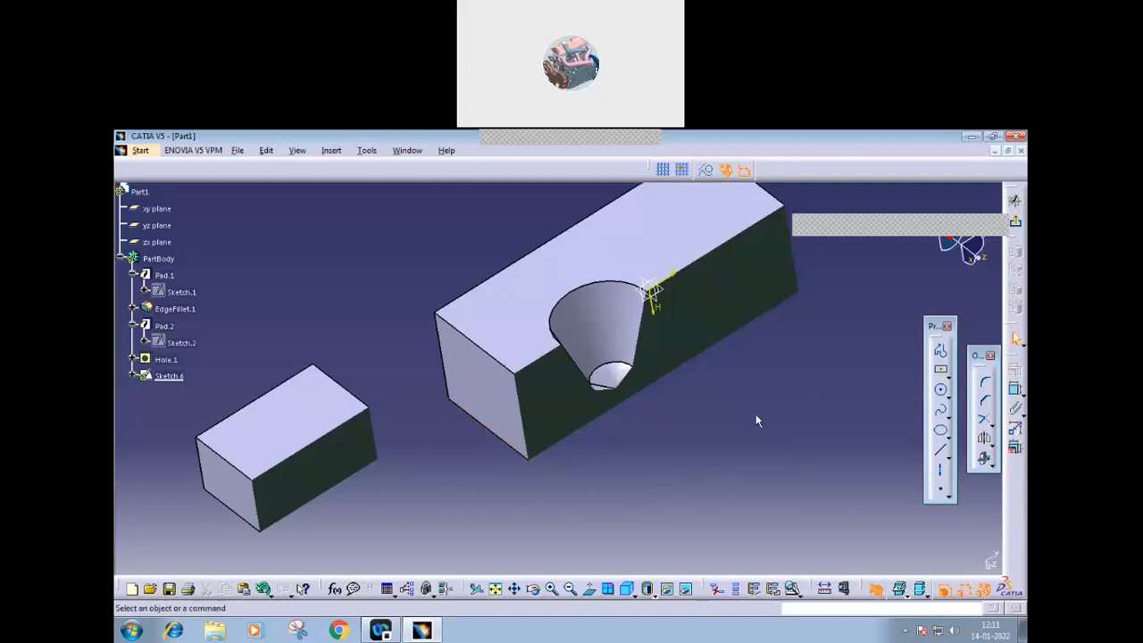
middle_drag(744, 454, 666, 515)
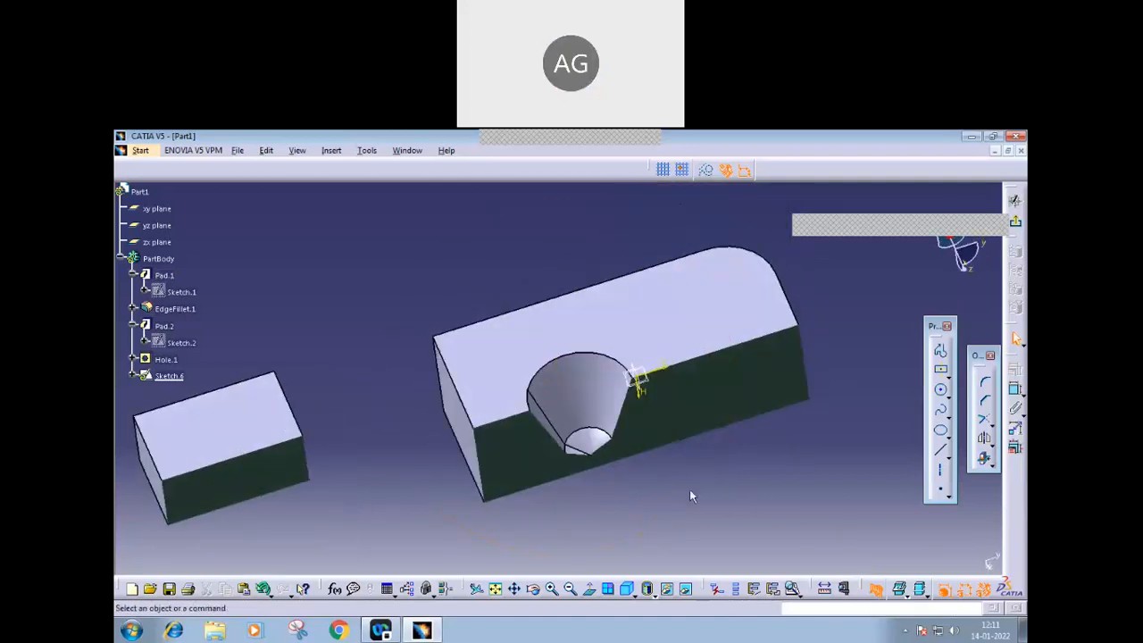
- Toggle the display of the sketch-plane cut and leave the temporary section sketch
click(875, 591)
click(874, 591)
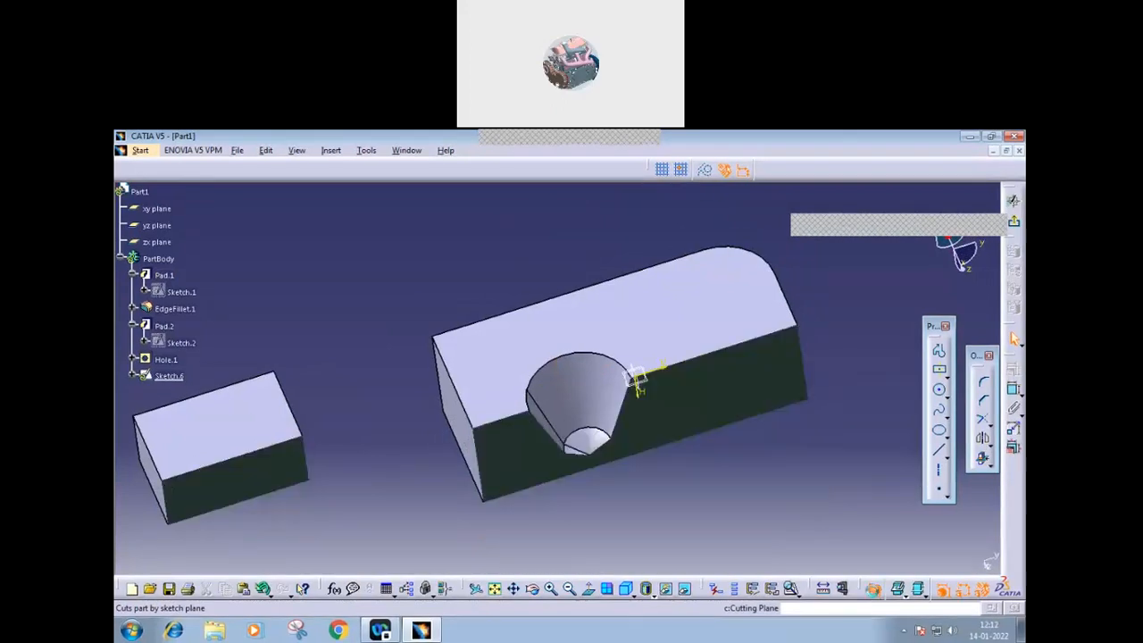
click(874, 592)
click(875, 592)
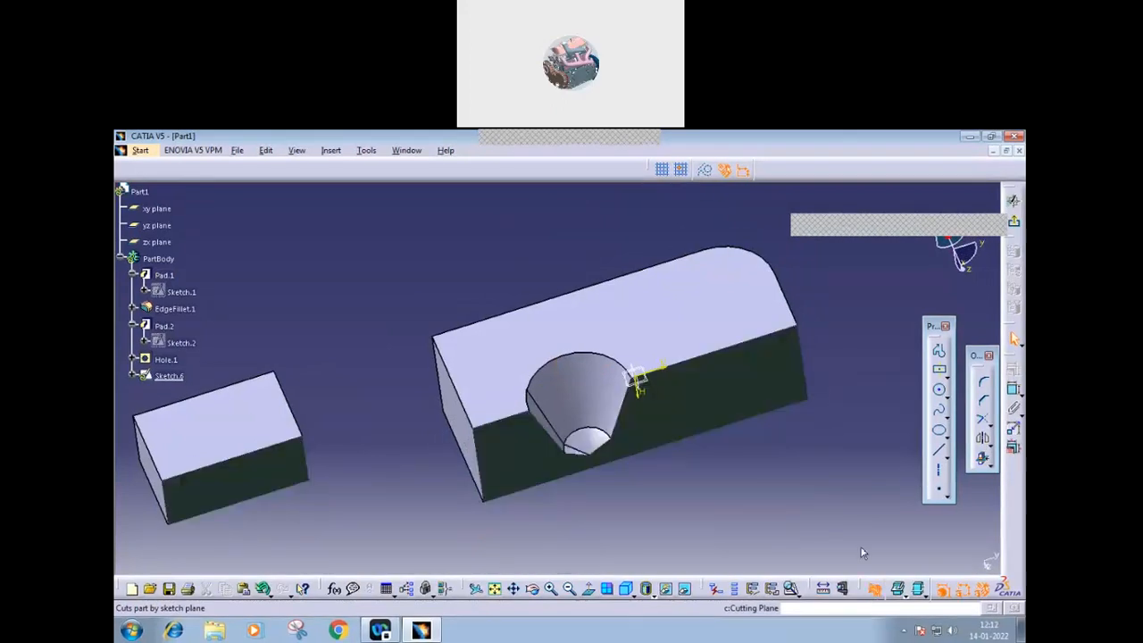
click(875, 592)
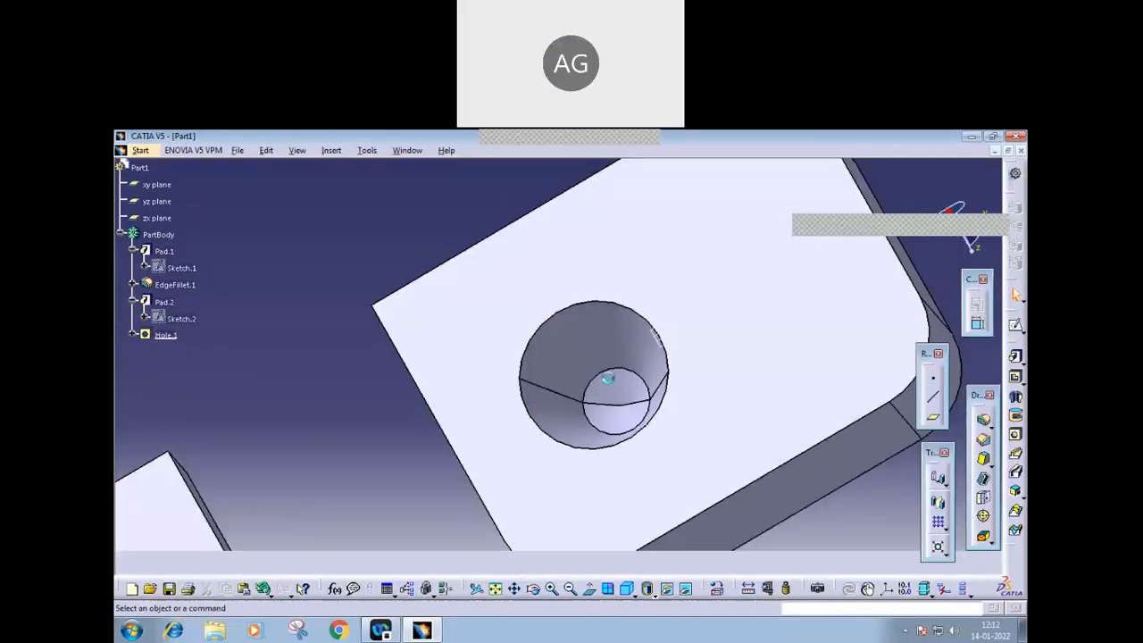
middle_drag(609, 378, 625, 405)
double_click(527, 393)
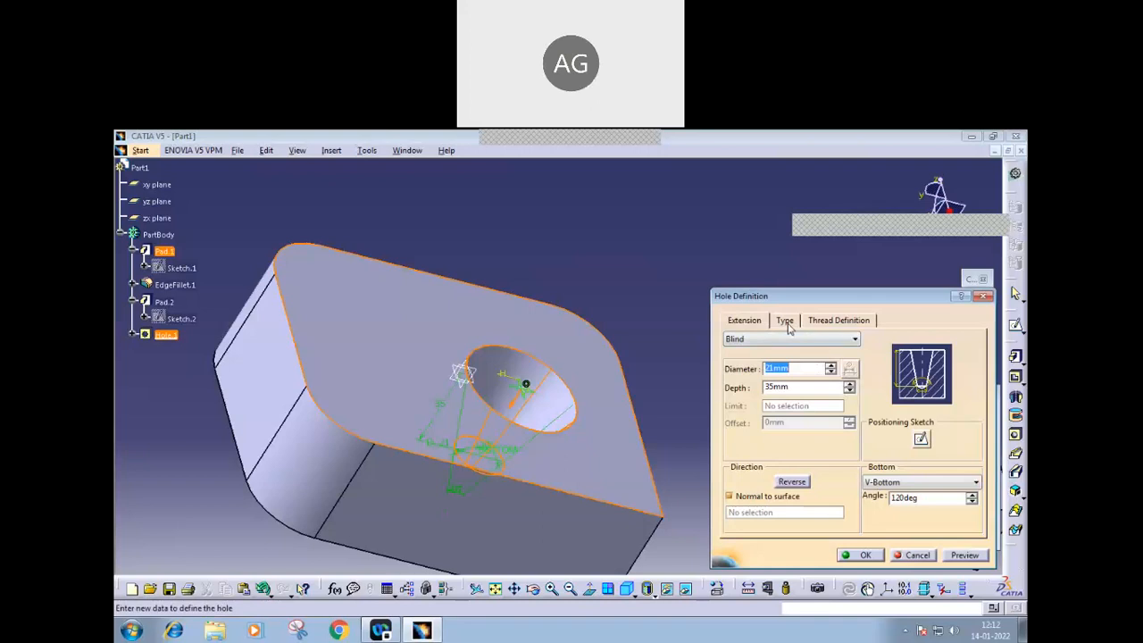
click(786, 320)
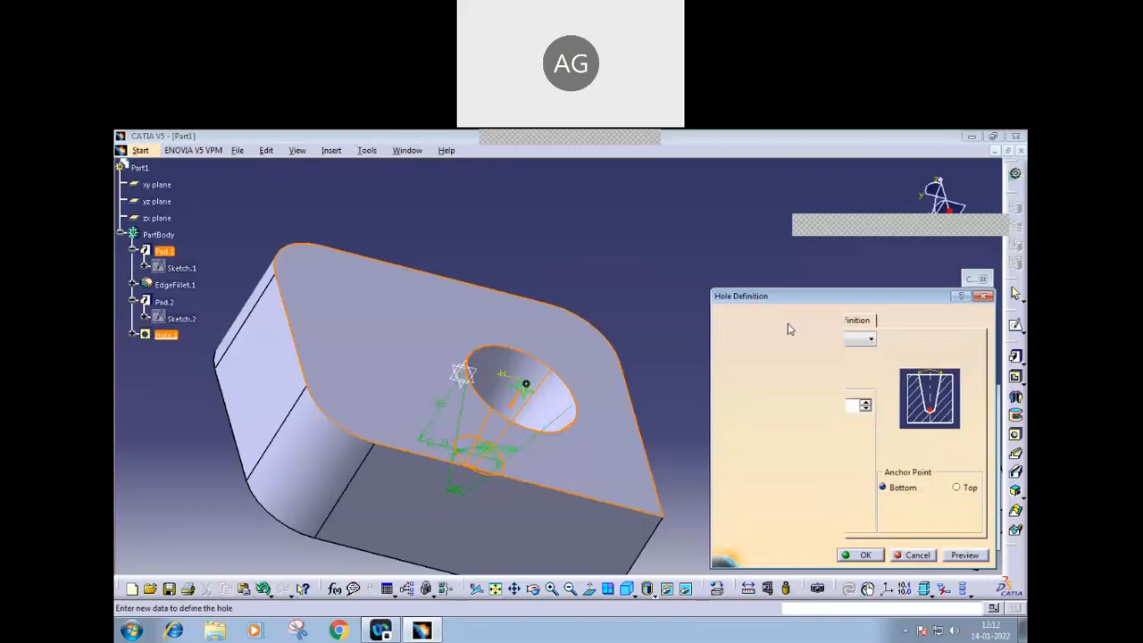
click(871, 341)
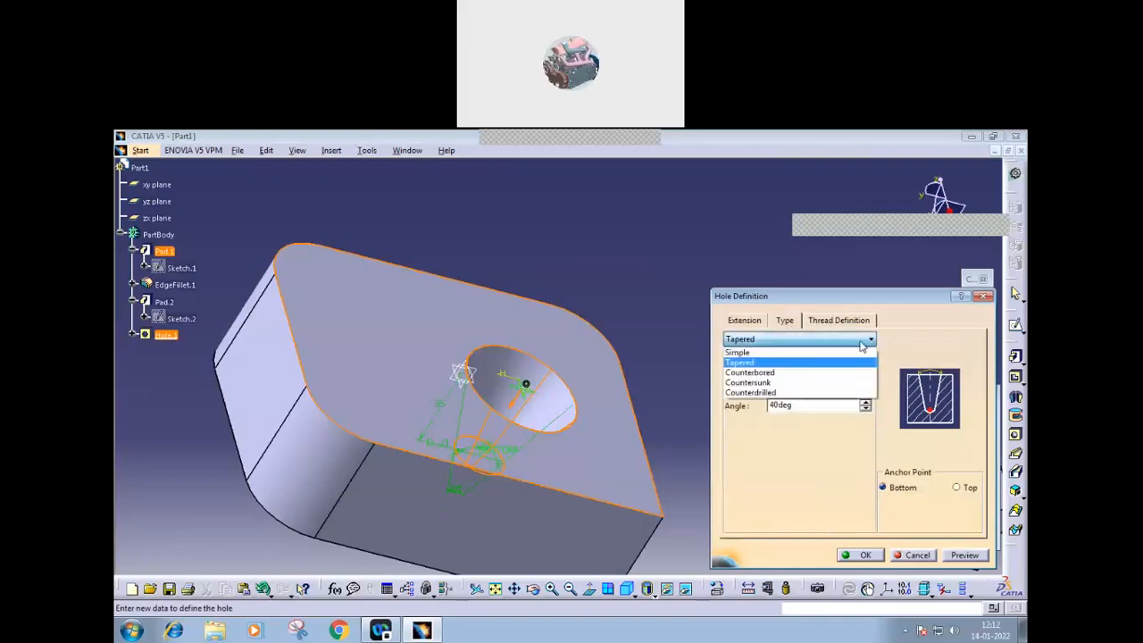
click(762, 376)
middle_drag(649, 449, 636, 313)
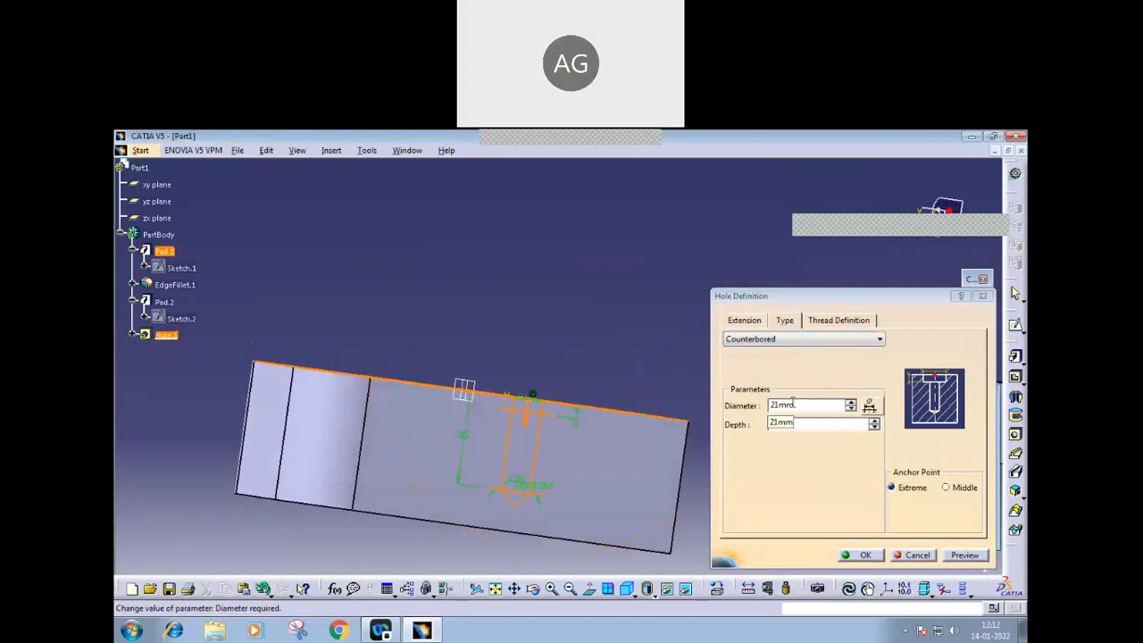
click(920, 556)
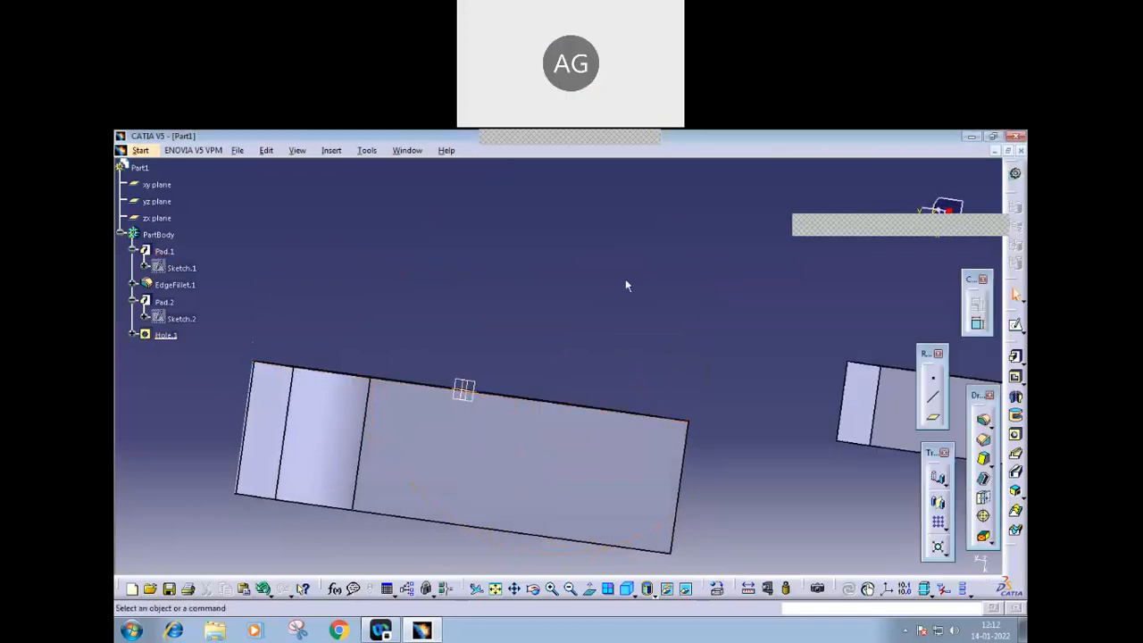
- Change the tapered hole's type to Simple and set its diameter to 20 mm
middle_drag(627, 286, 557, 402)
click(542, 406)
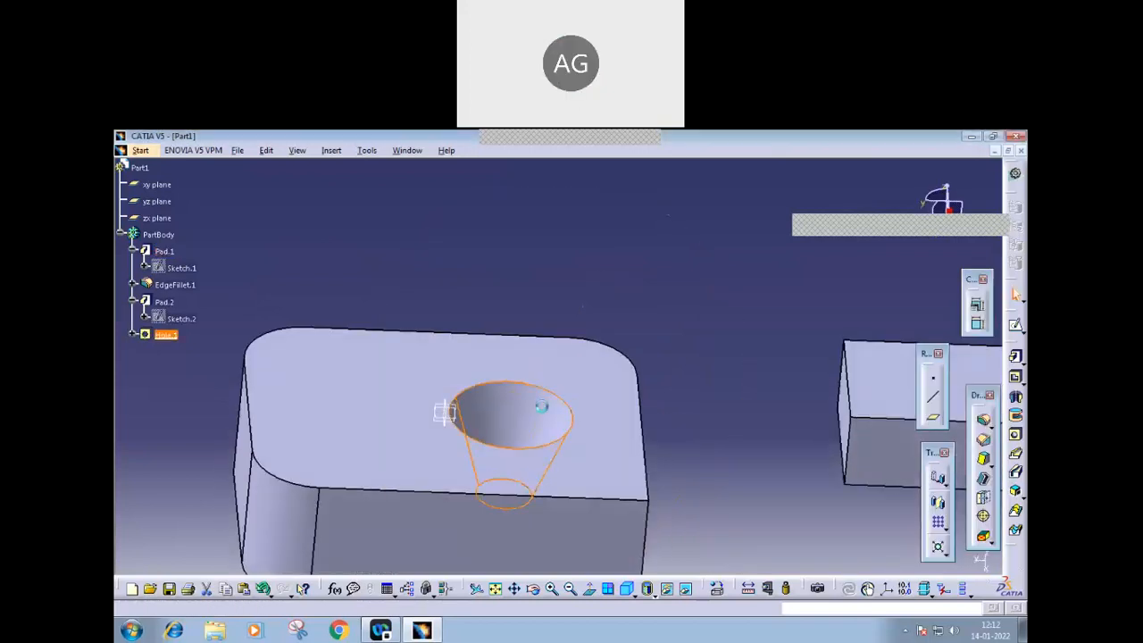
double_click(541, 407)
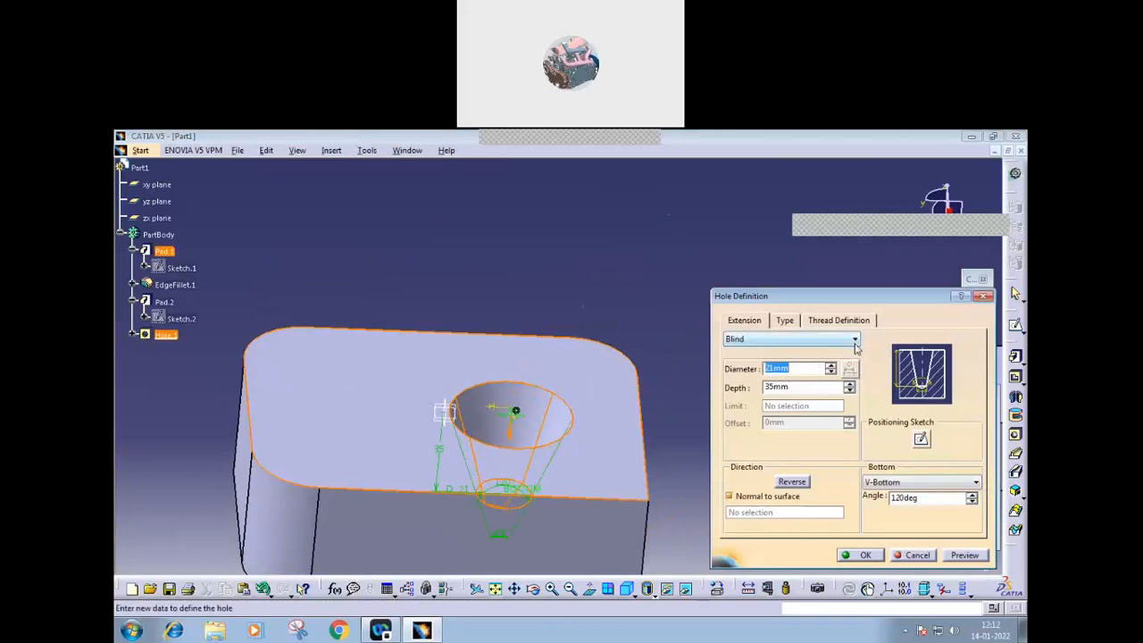
click(785, 320)
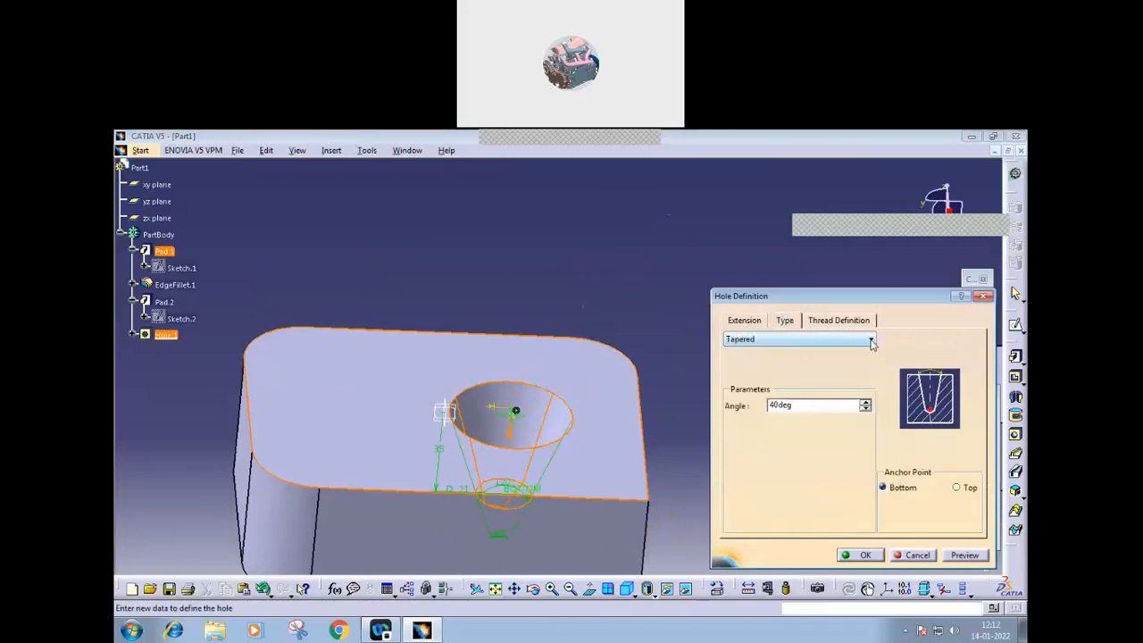
click(872, 344)
click(858, 350)
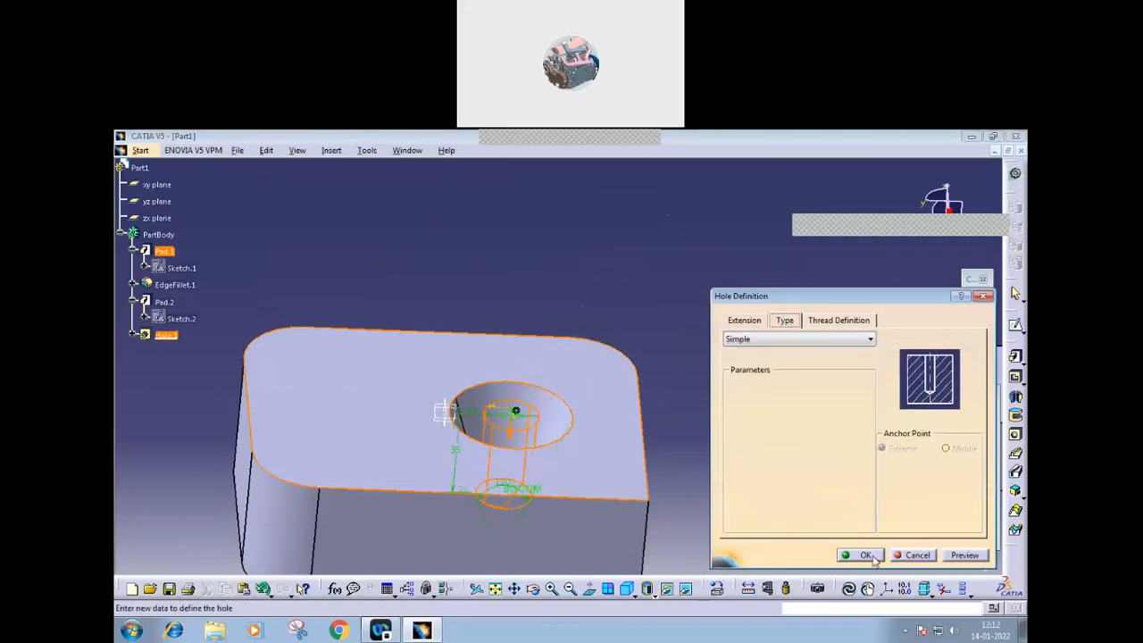
click(865, 554)
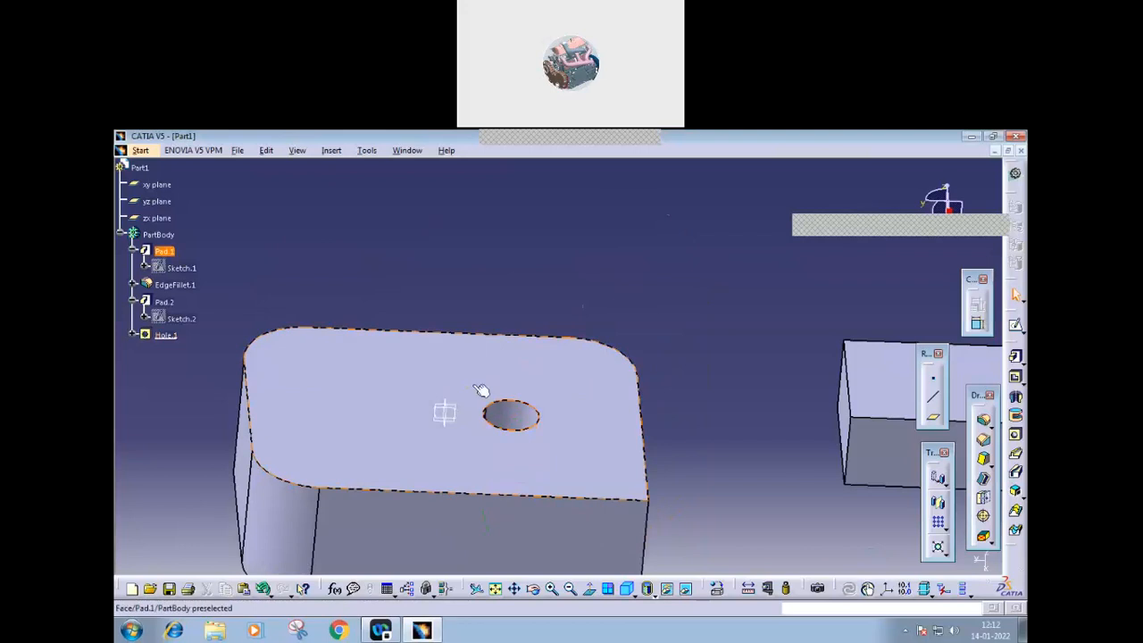
double_click(517, 421)
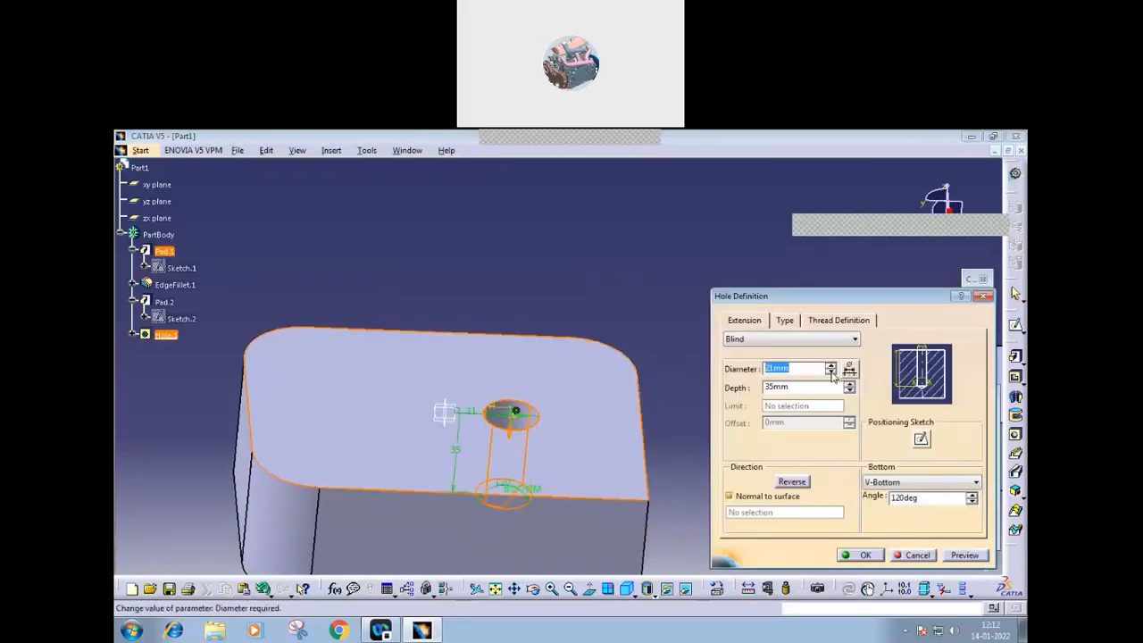
click(864, 555)
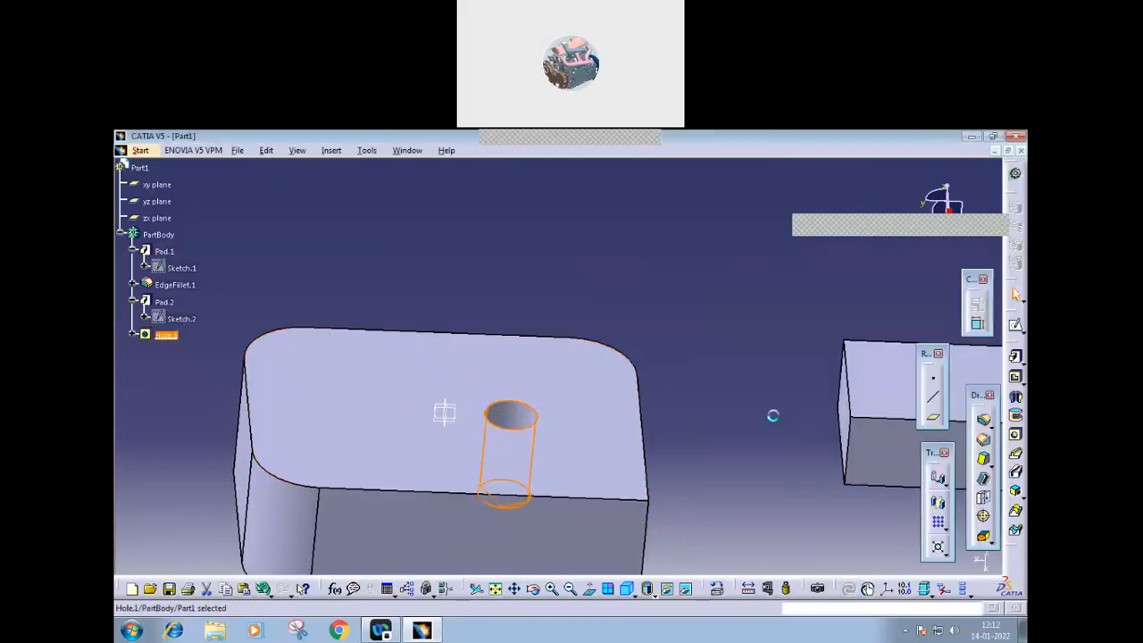
- Reopen the simple hole's definition and change its type to Counterbored
double_click(522, 418)
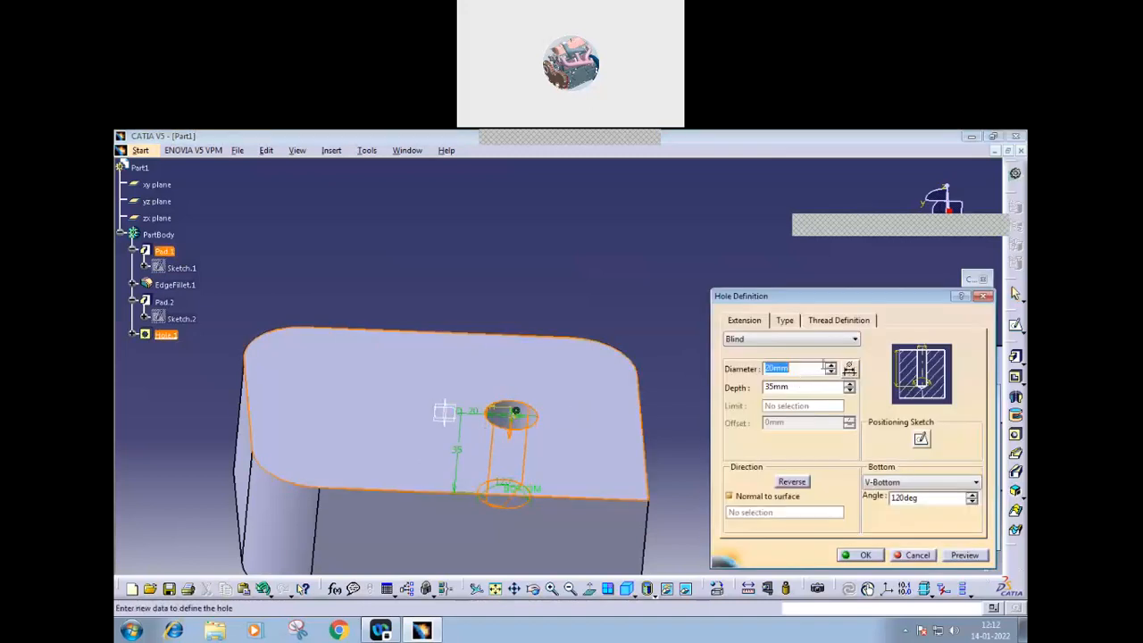
click(784, 319)
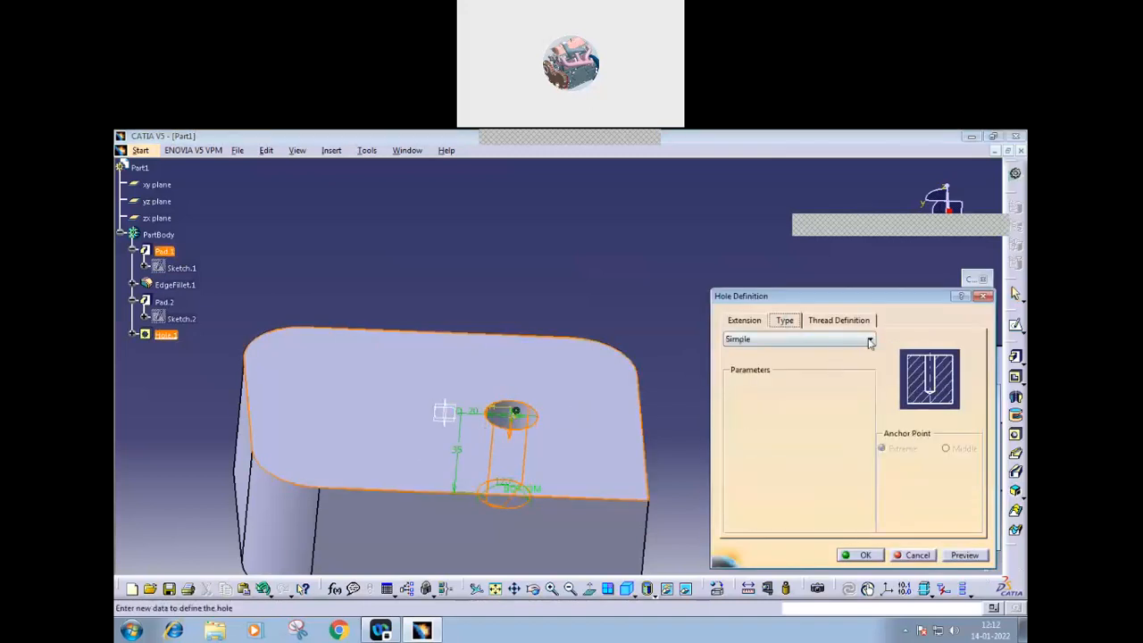
click(871, 341)
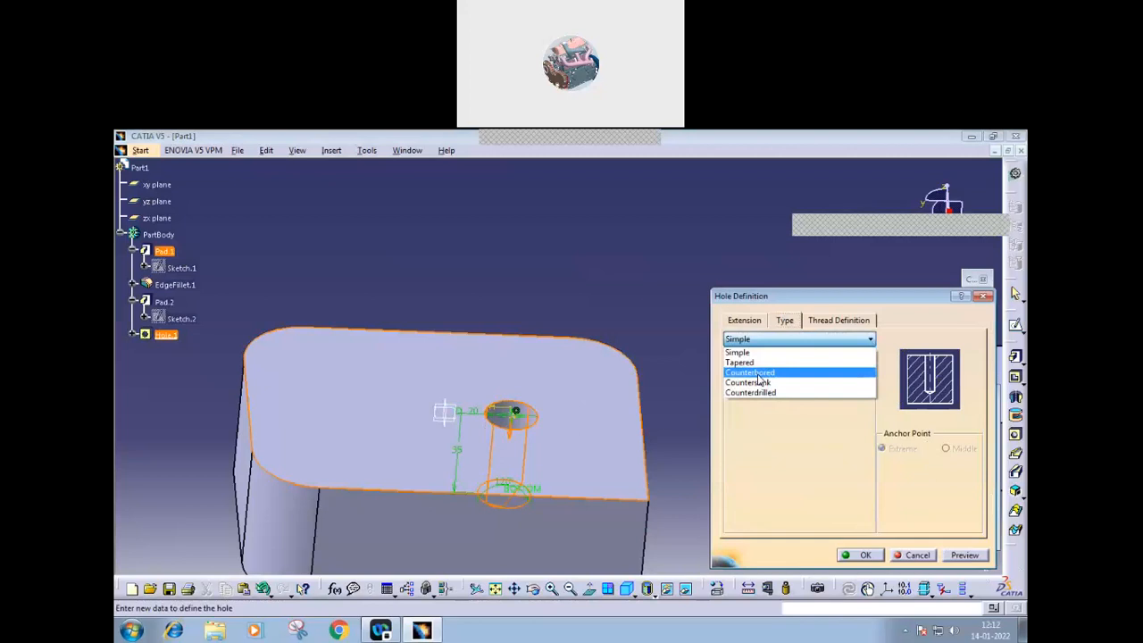
click(758, 372)
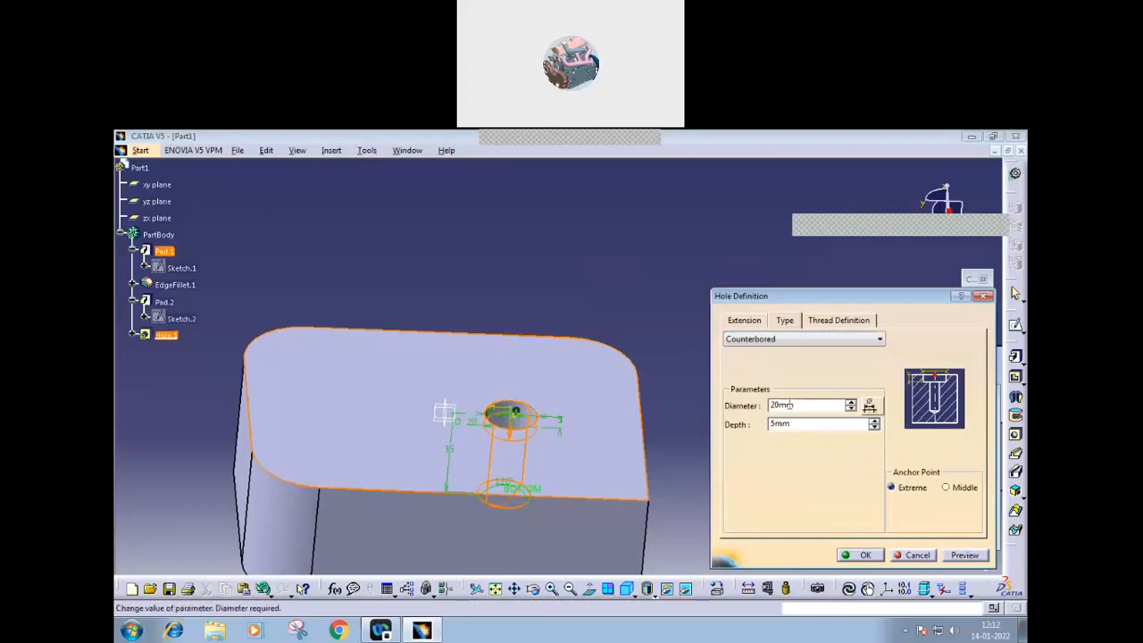
- Set the counterbore's diameter to 30 mm
middle_drag(582, 460, 585, 402)
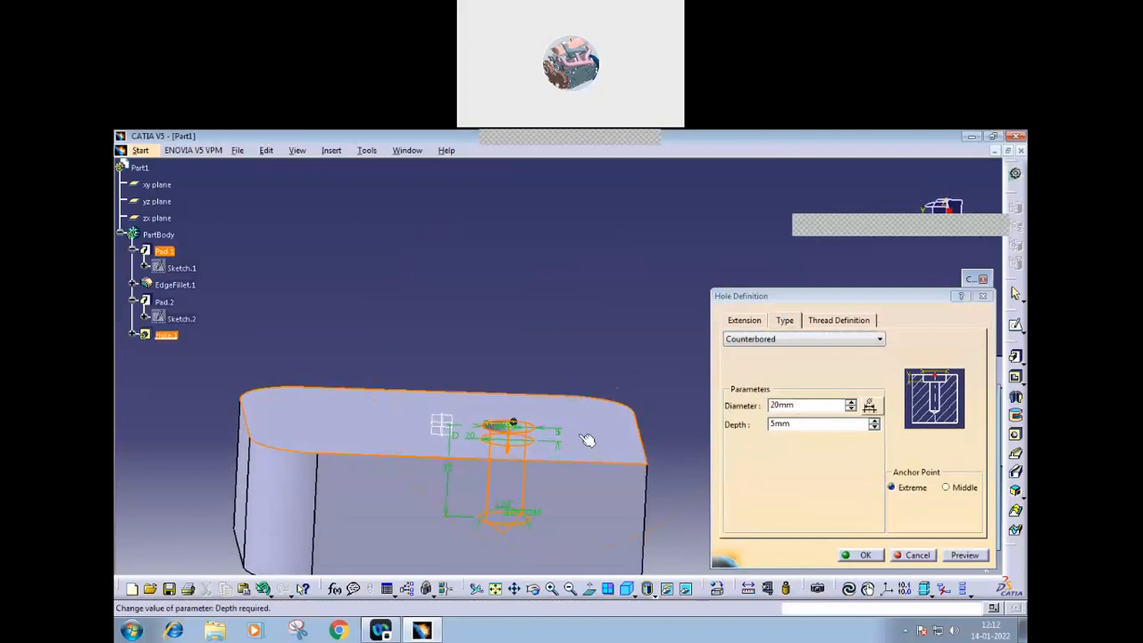
middle_drag(584, 438, 572, 389)
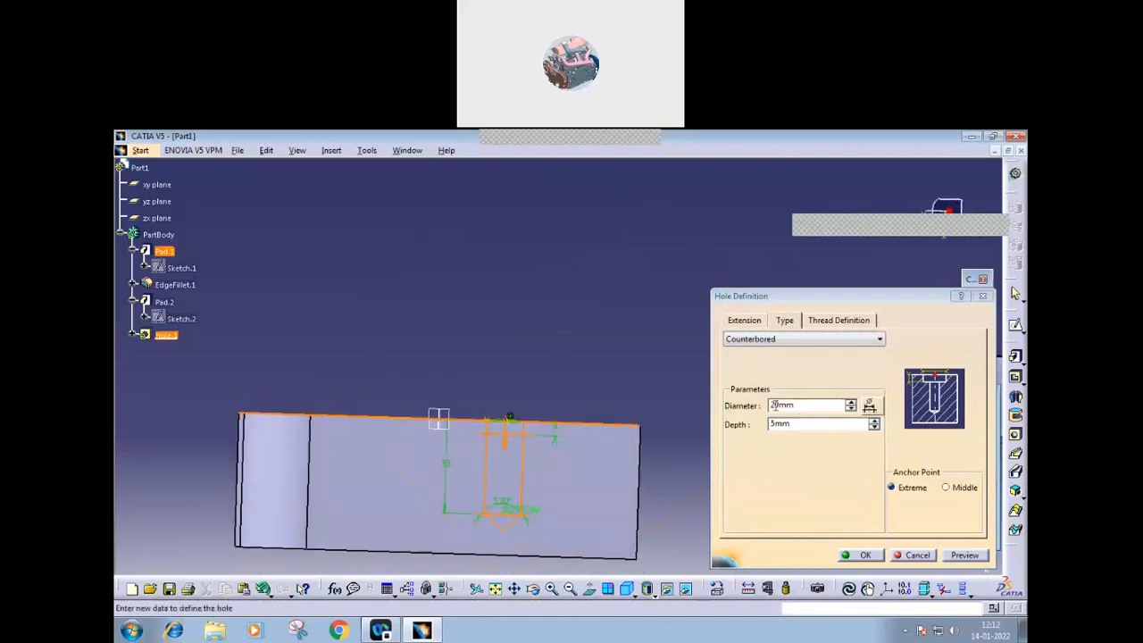
middle_drag(636, 458, 584, 334)
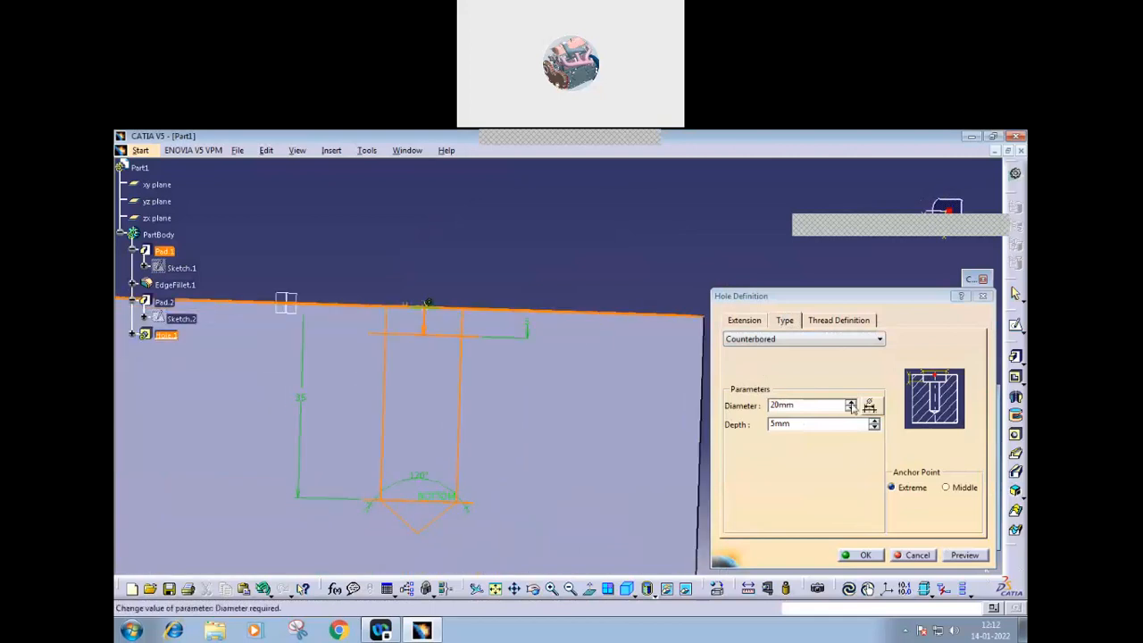
click(851, 405)
click(852, 405)
click(851, 405)
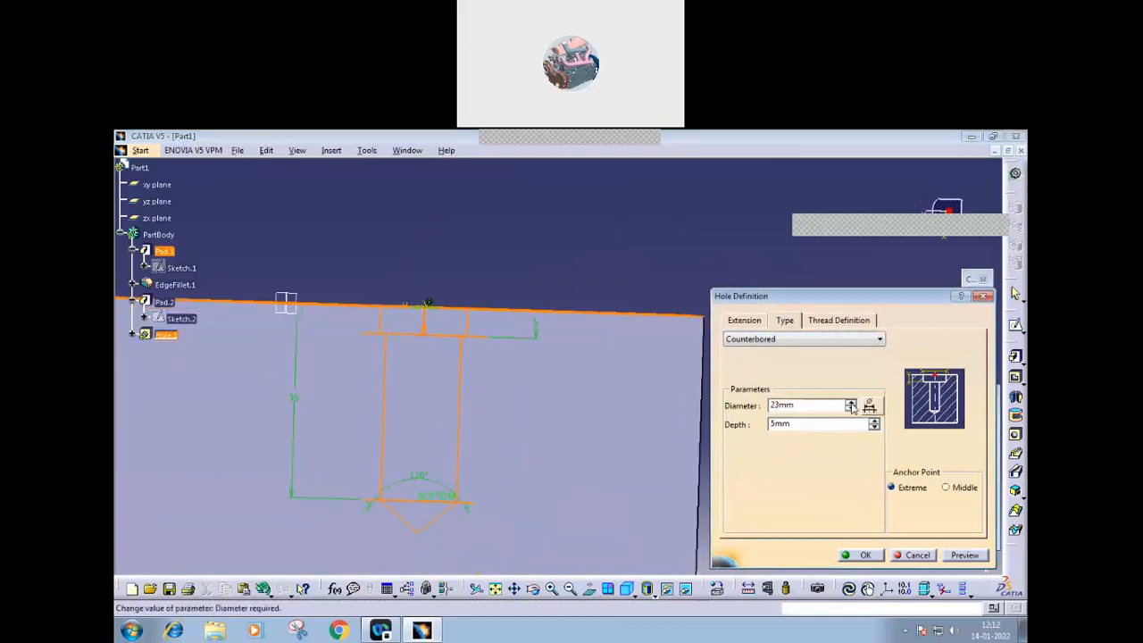
click(851, 404)
click(851, 404)
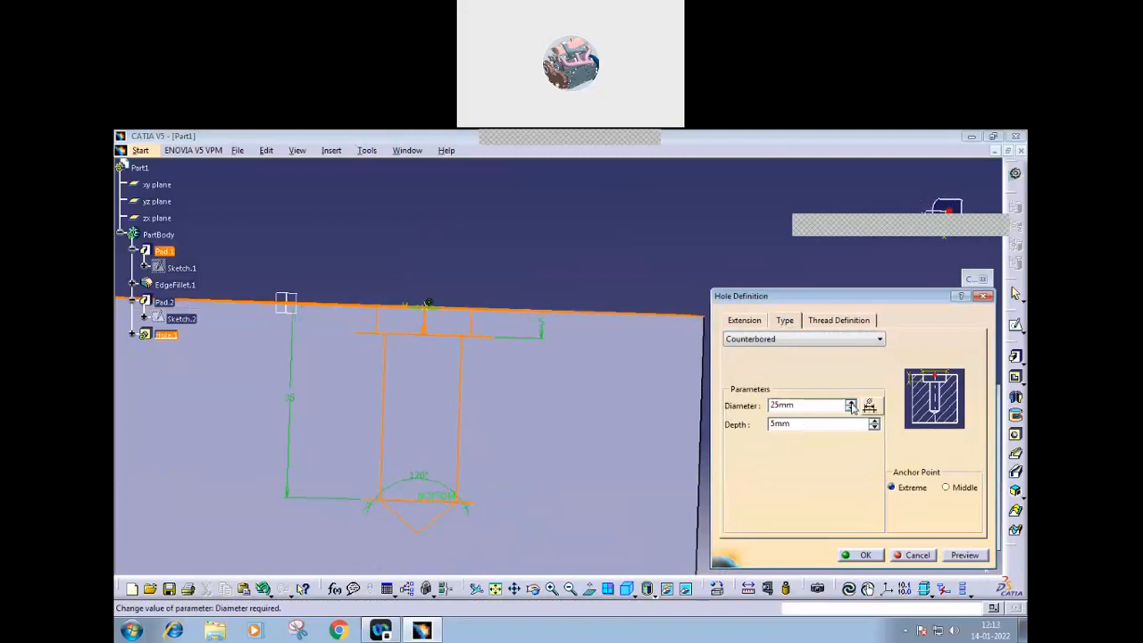
click(852, 405)
click(851, 405)
click(851, 404)
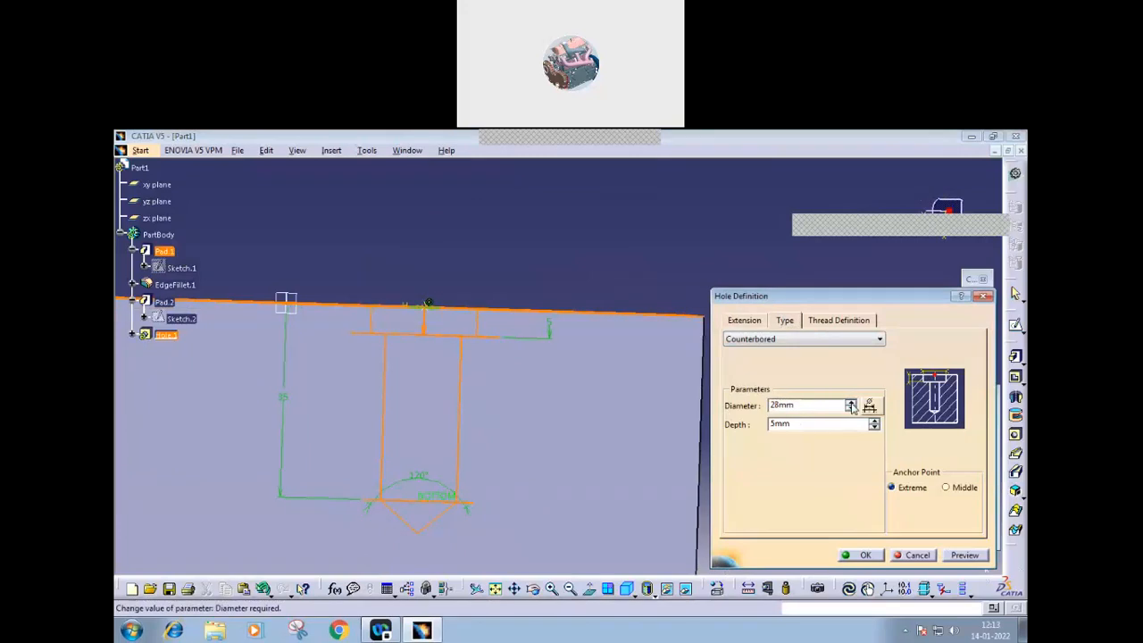
click(851, 405)
click(851, 404)
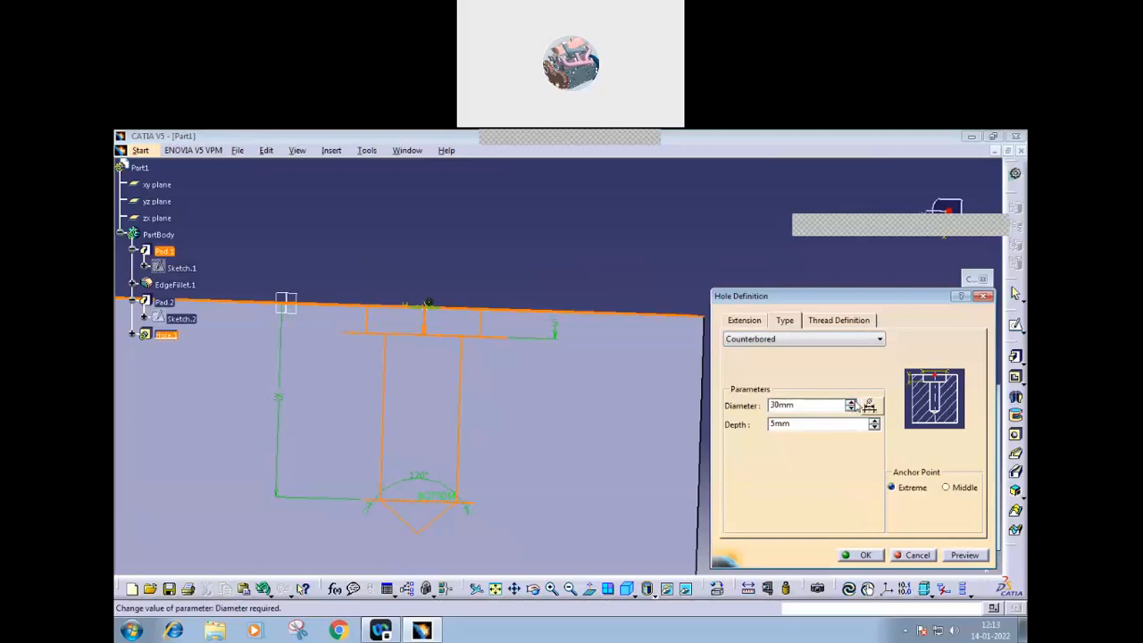
- Set the counterbore's depth to 9 mm and apply the hole definition
click(874, 422)
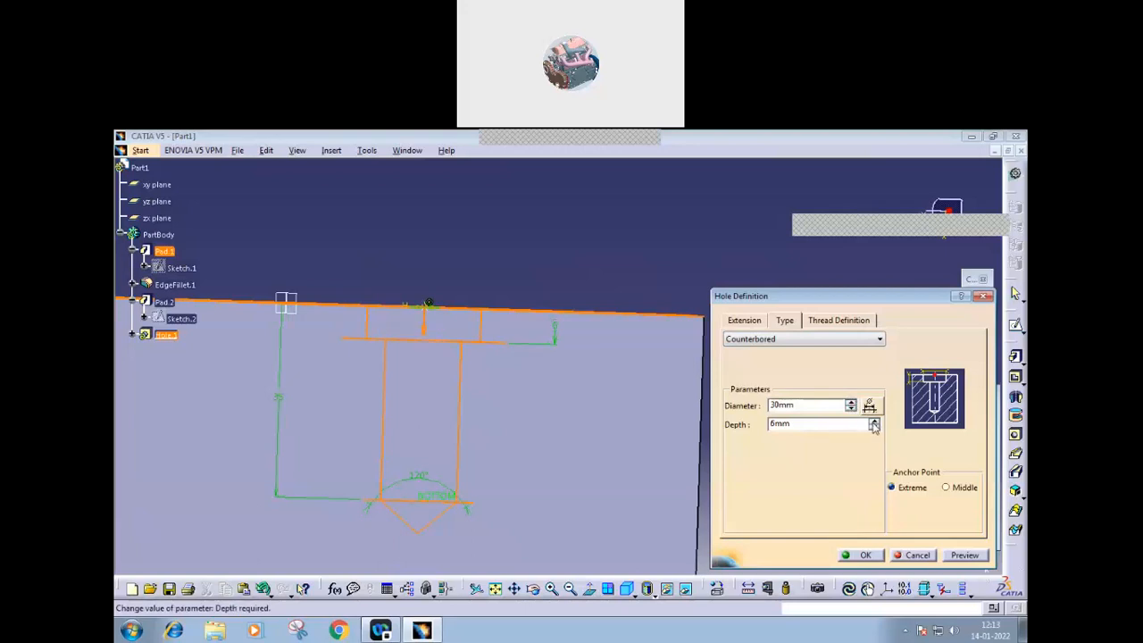
click(873, 421)
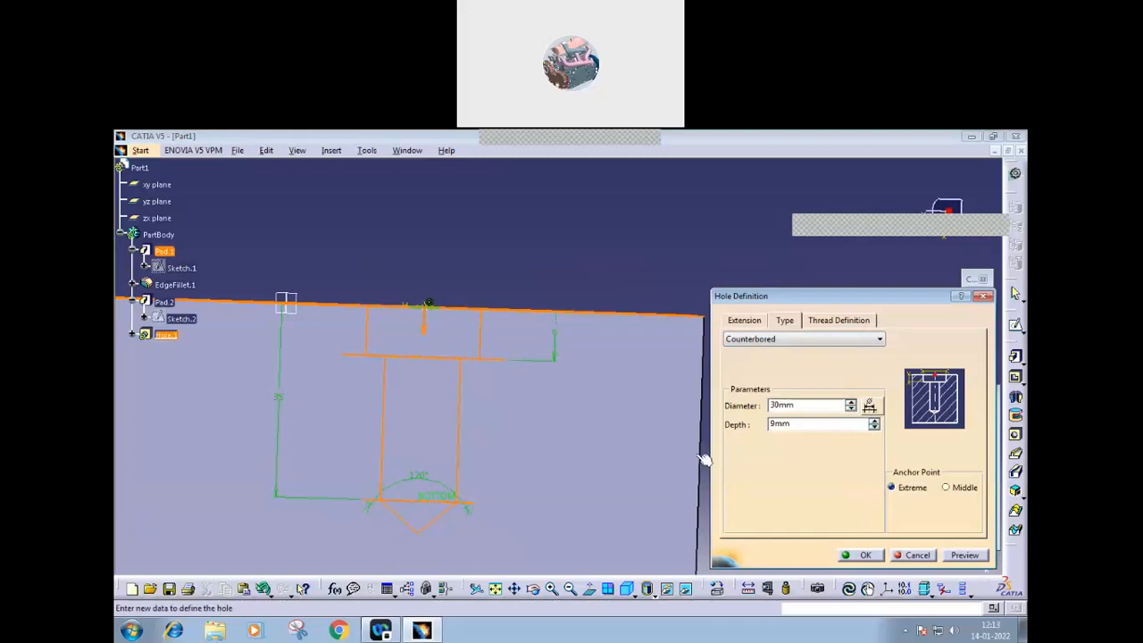
click(863, 555)
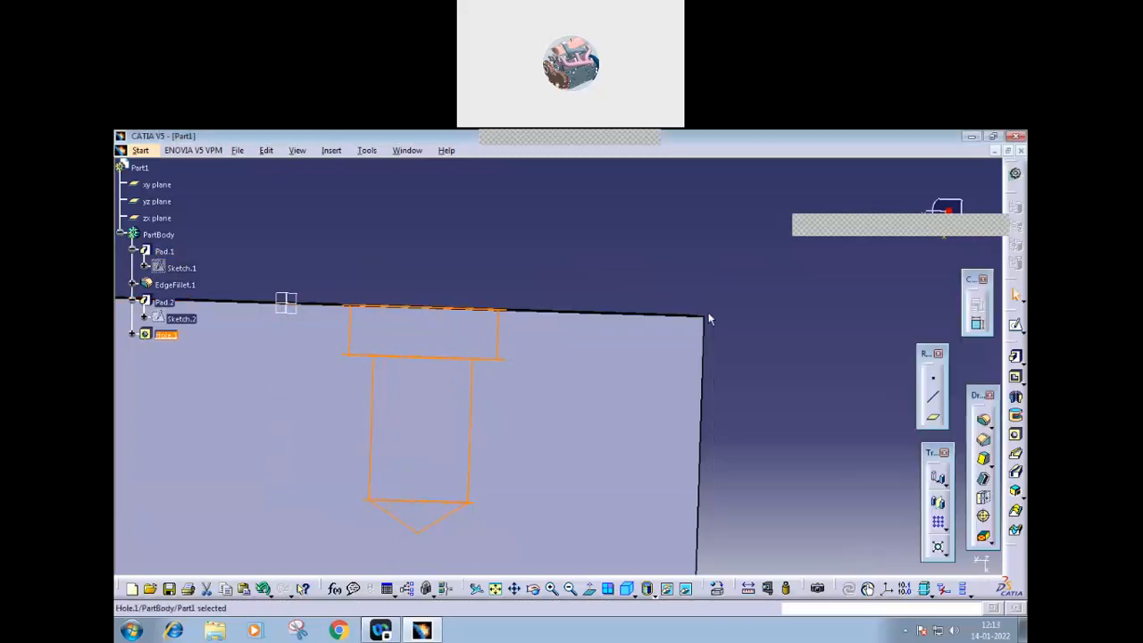
- Cut the part by a temporary sketch on the xy plane, examine the counterbored hole's section, and leave the sketch
middle_drag(299, 395, 318, 409)
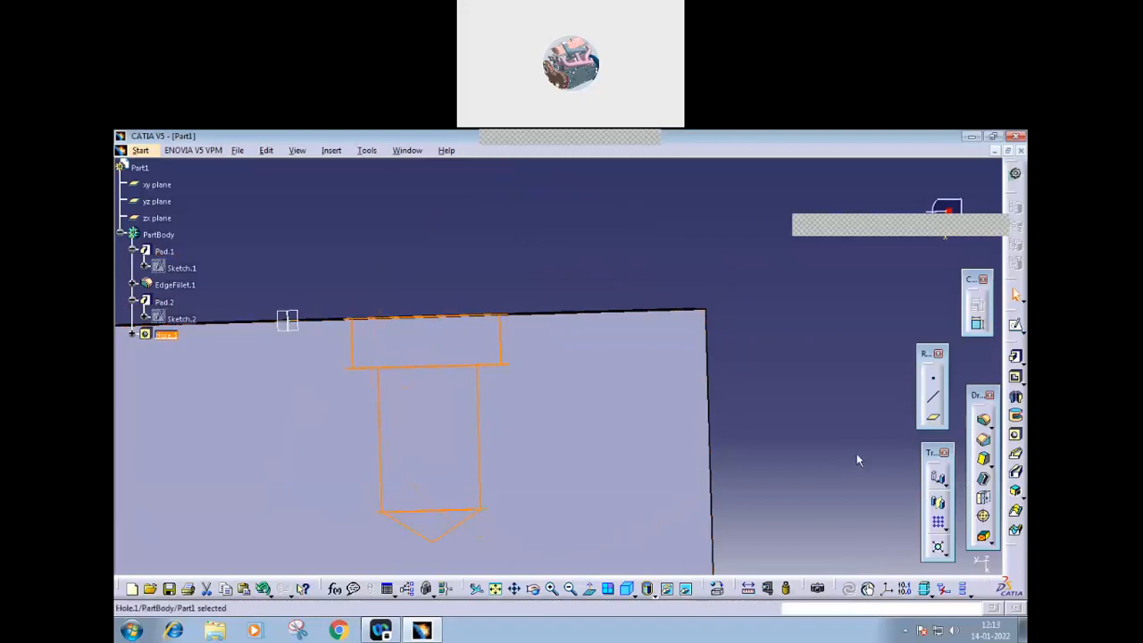
click(297, 327)
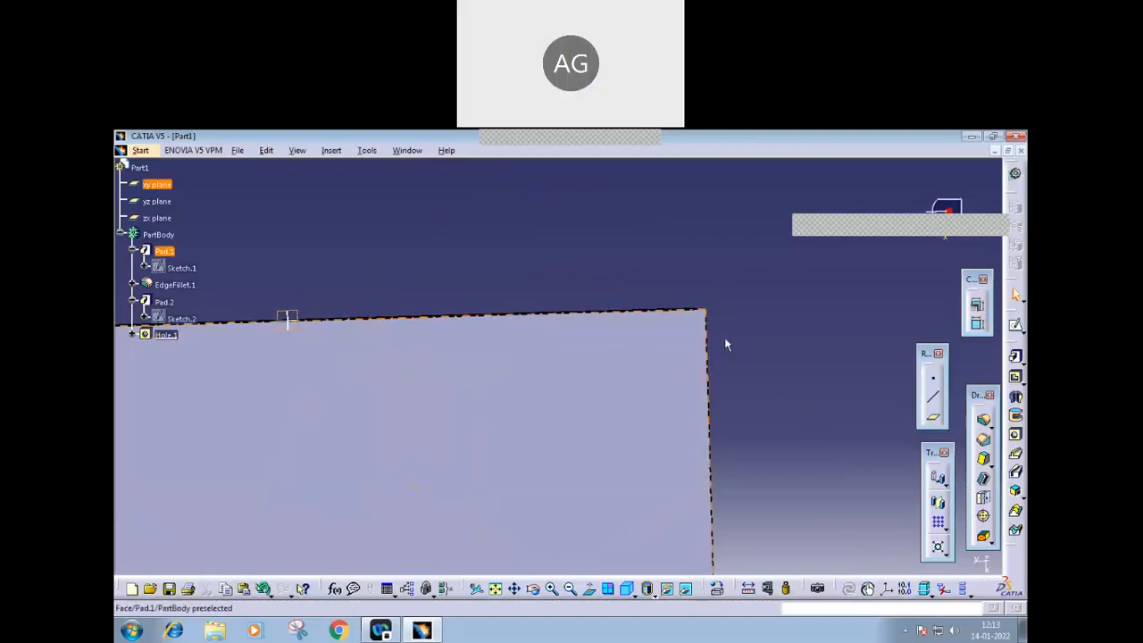
click(1016, 326)
click(876, 589)
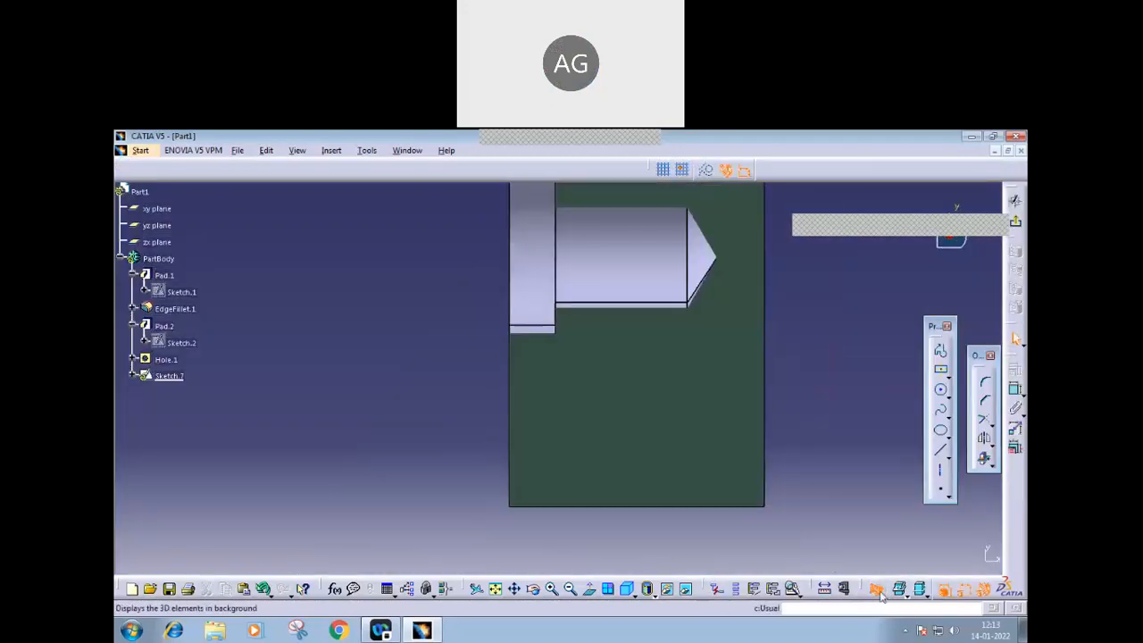
mouse_move(788, 487)
middle_down()
mouse_move(783, 512)
mouse_move(580, 503)
mouse_move(551, 462)
mouse_move(520, 458)
mouse_move(503, 546)
mouse_move(646, 387)
mouse_move(671, 452)
mouse_move(728, 475)
mouse_move(643, 517)
mouse_move(679, 497)
middle_up()
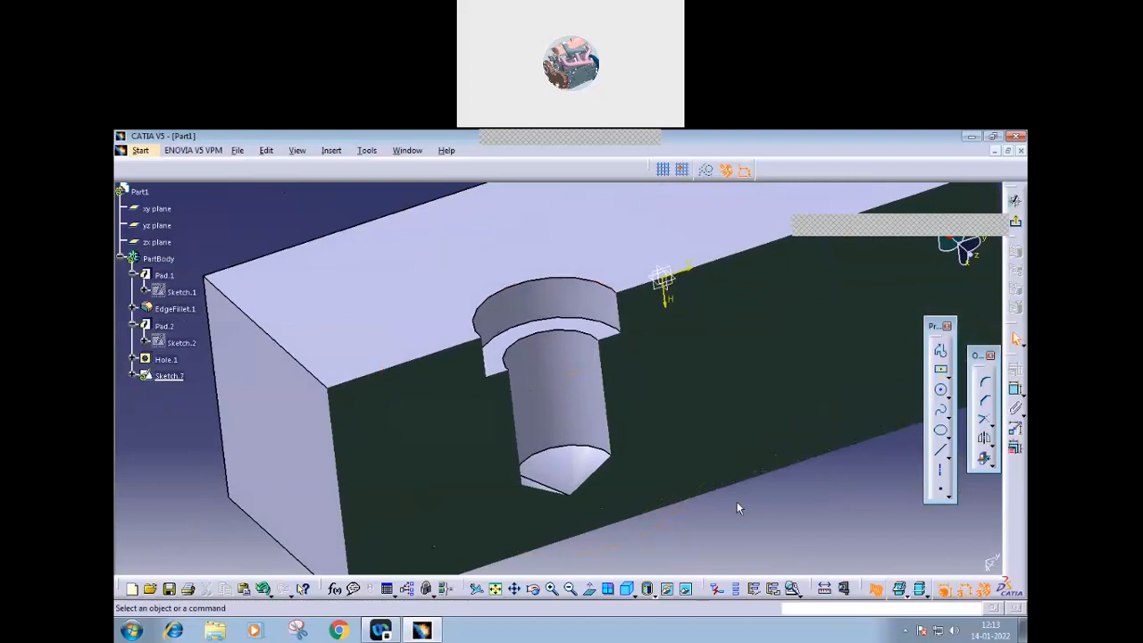
middle_drag(727, 500, 584, 526)
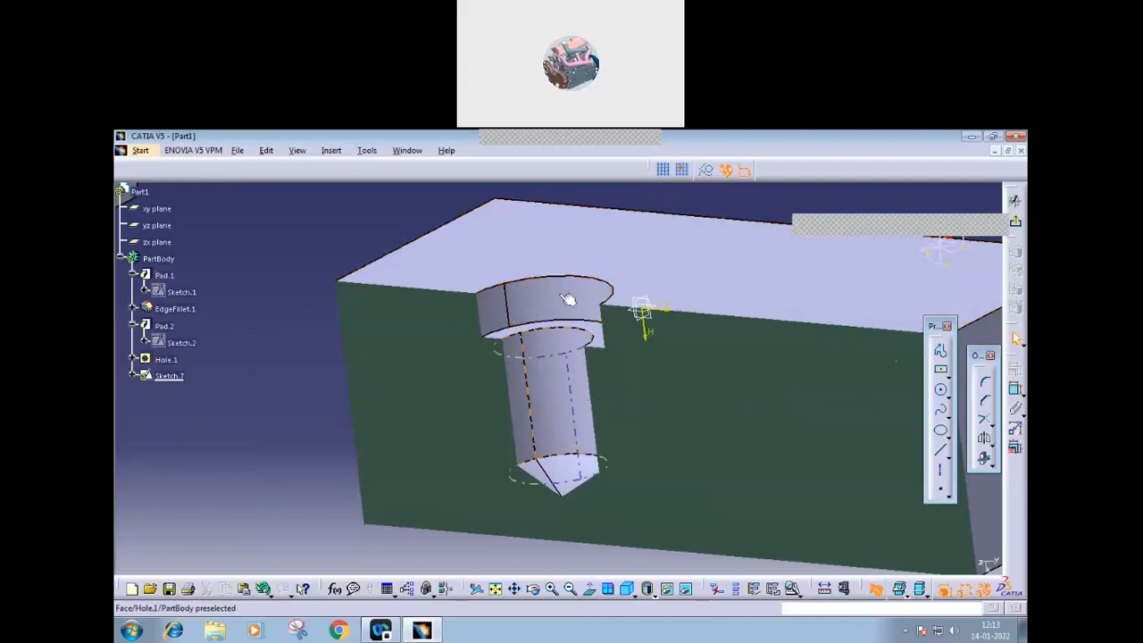
click(1017, 225)
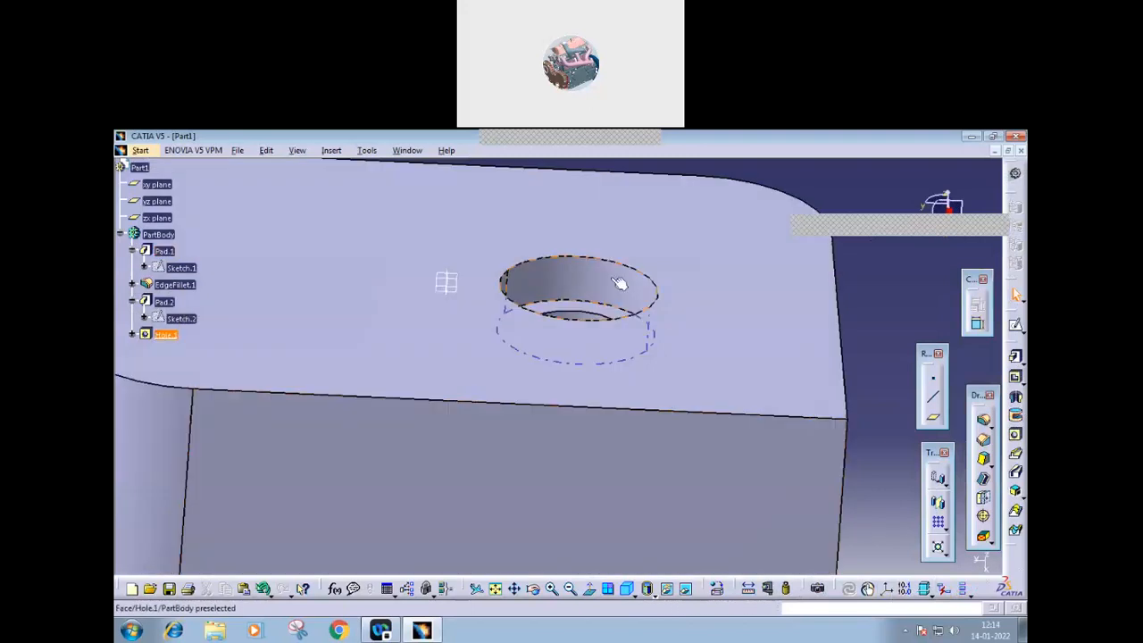
- Change the counterbored hole's type back to Simple and apply the definition
double_click(619, 283)
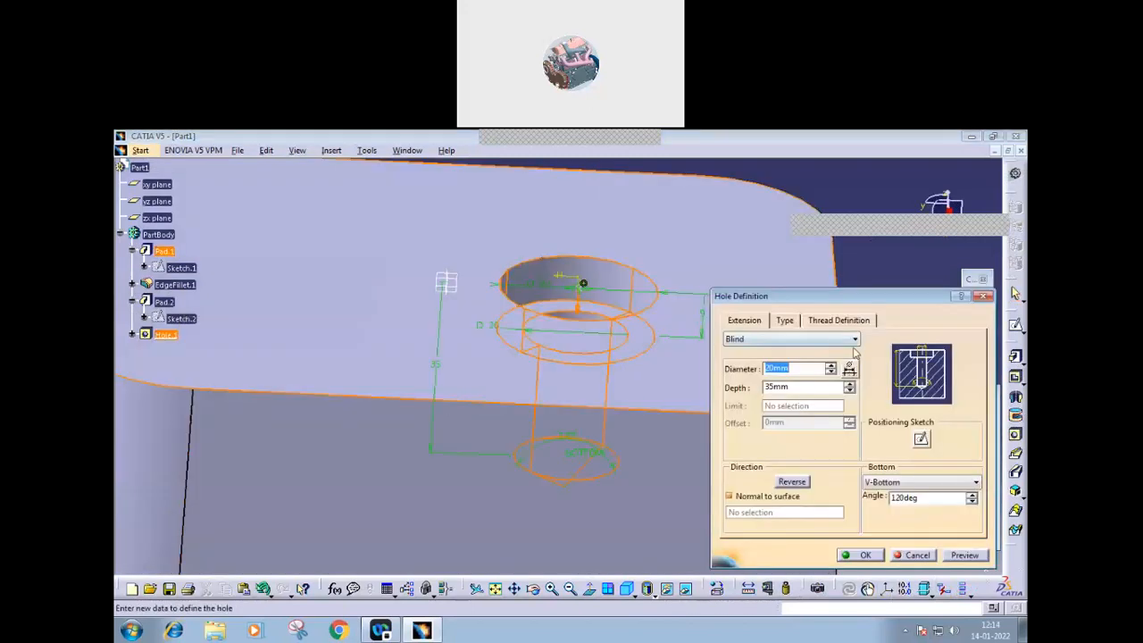
click(855, 340)
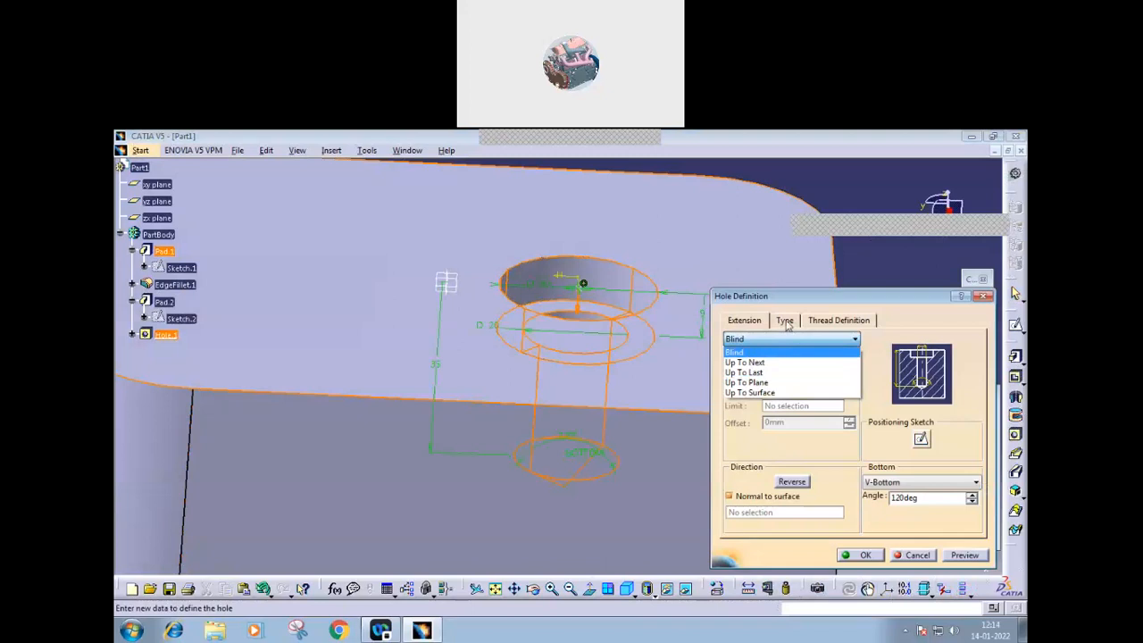
click(788, 340)
click(855, 341)
click(795, 326)
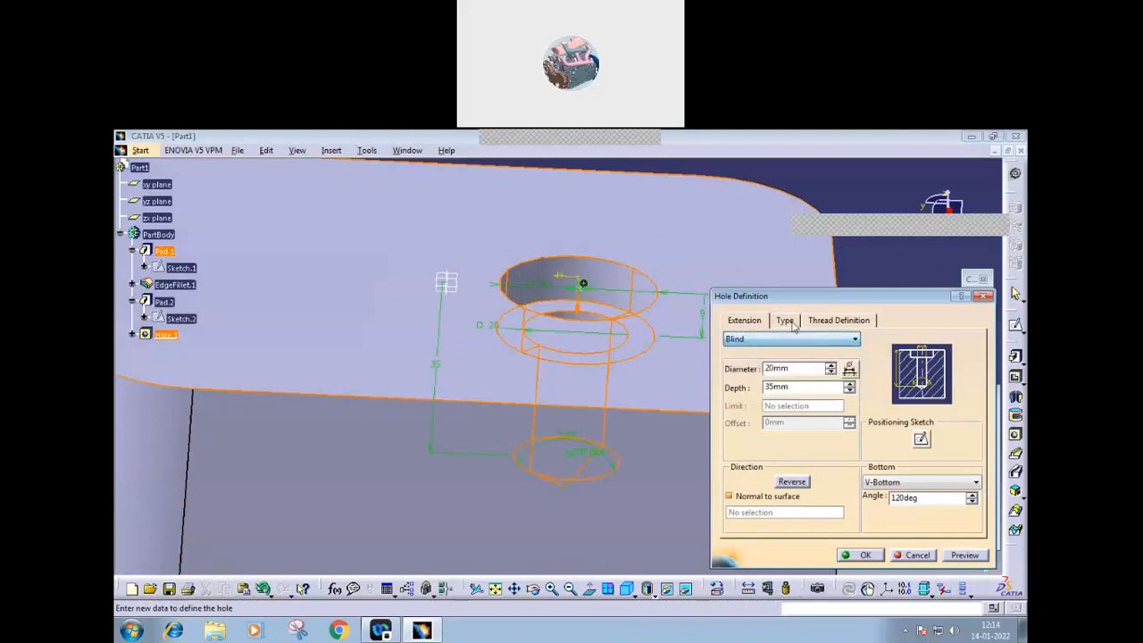
click(799, 327)
click(879, 341)
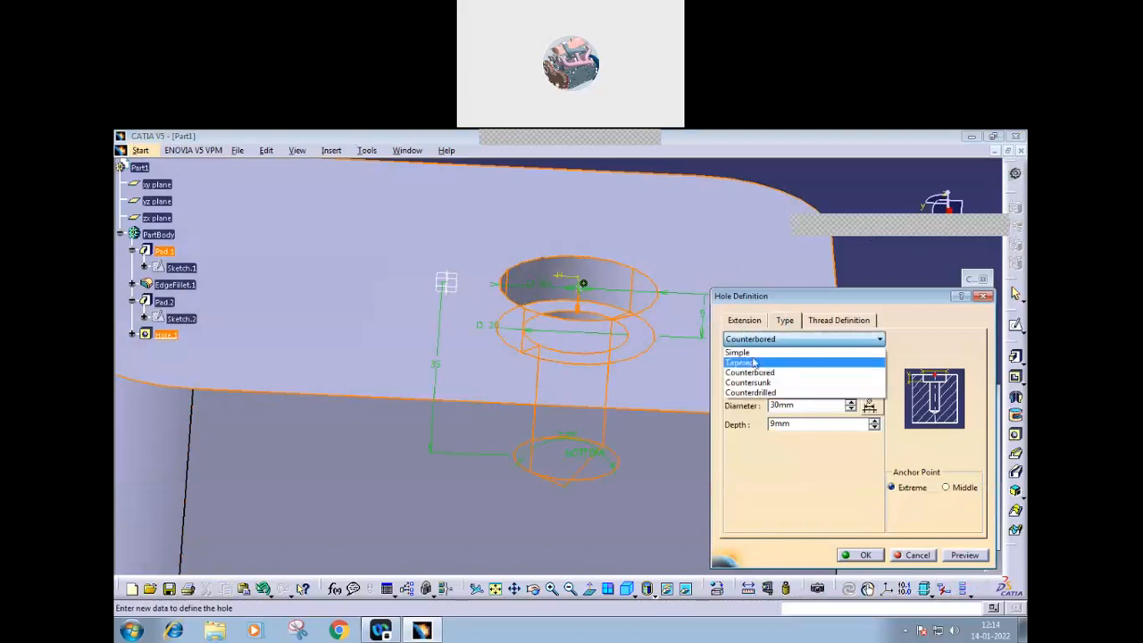
click(760, 351)
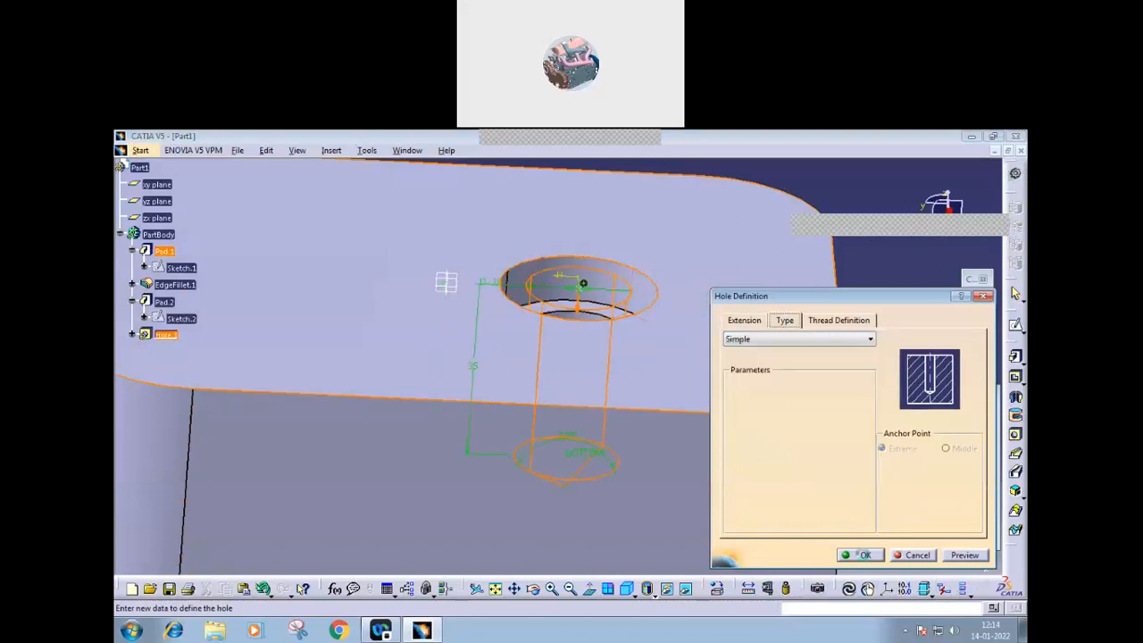
click(859, 555)
- Reopen the hole's definition and change its type from Simple to Countersunk
click(589, 292)
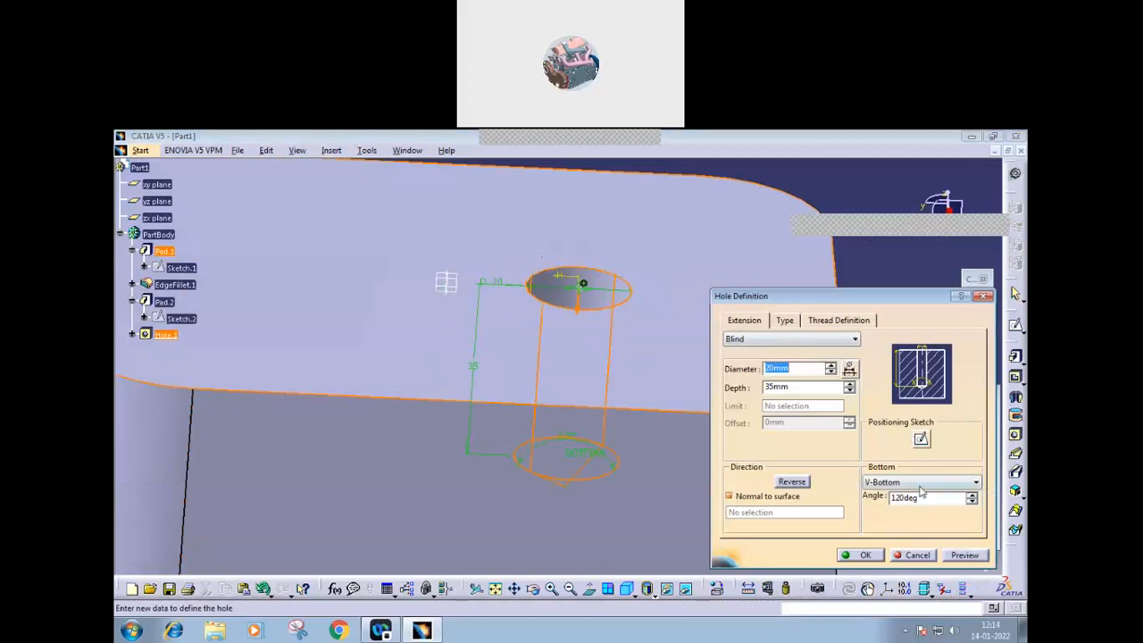
click(787, 322)
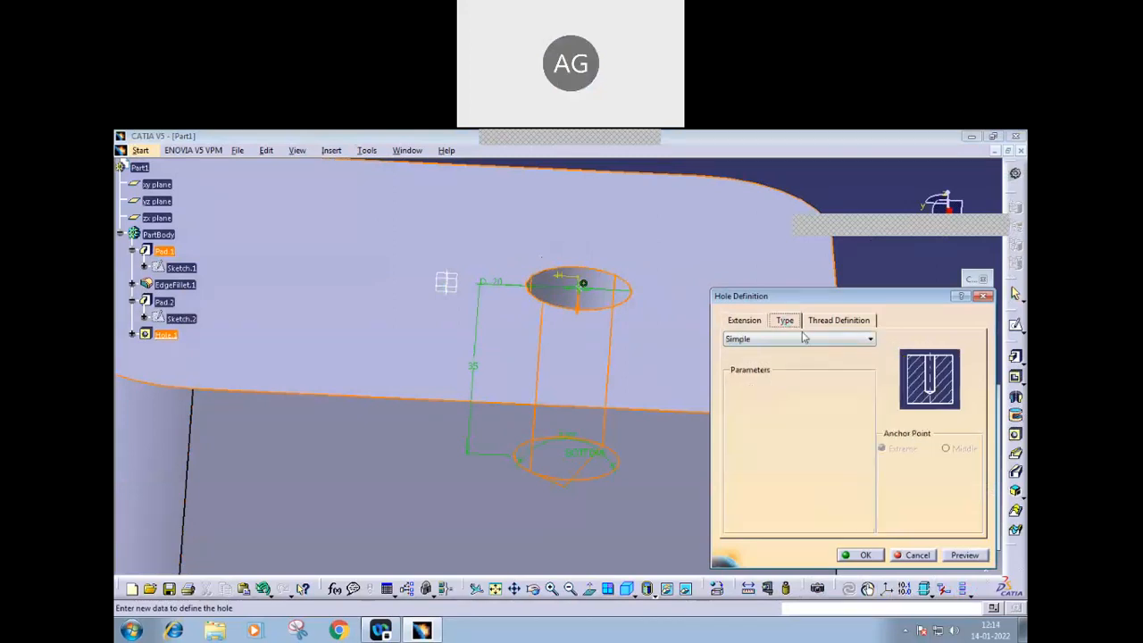
click(869, 341)
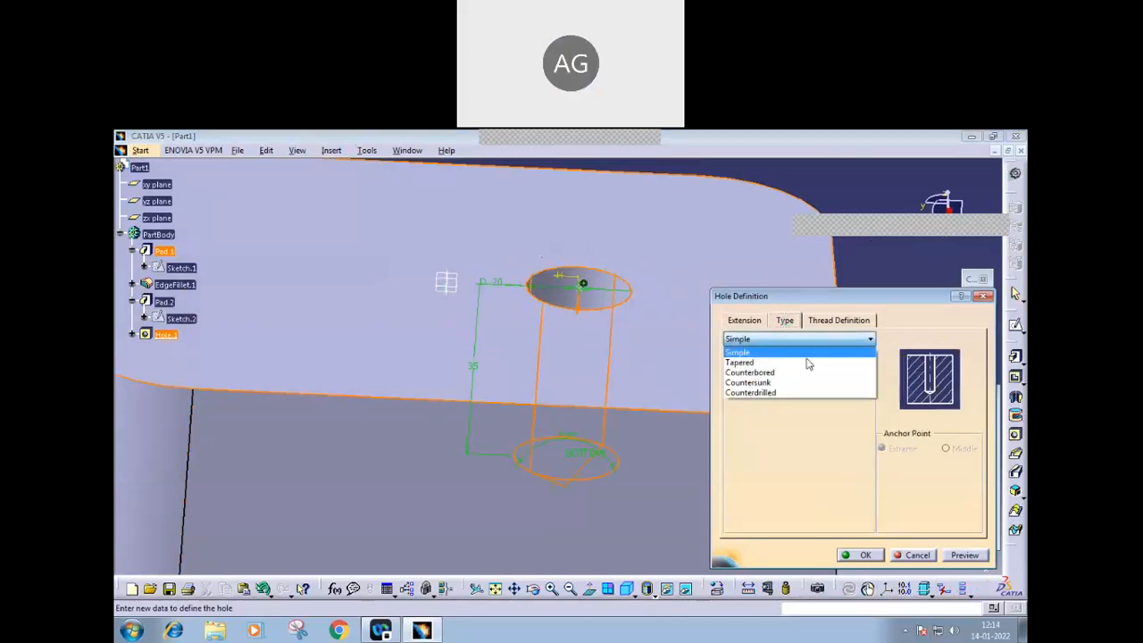
click(754, 383)
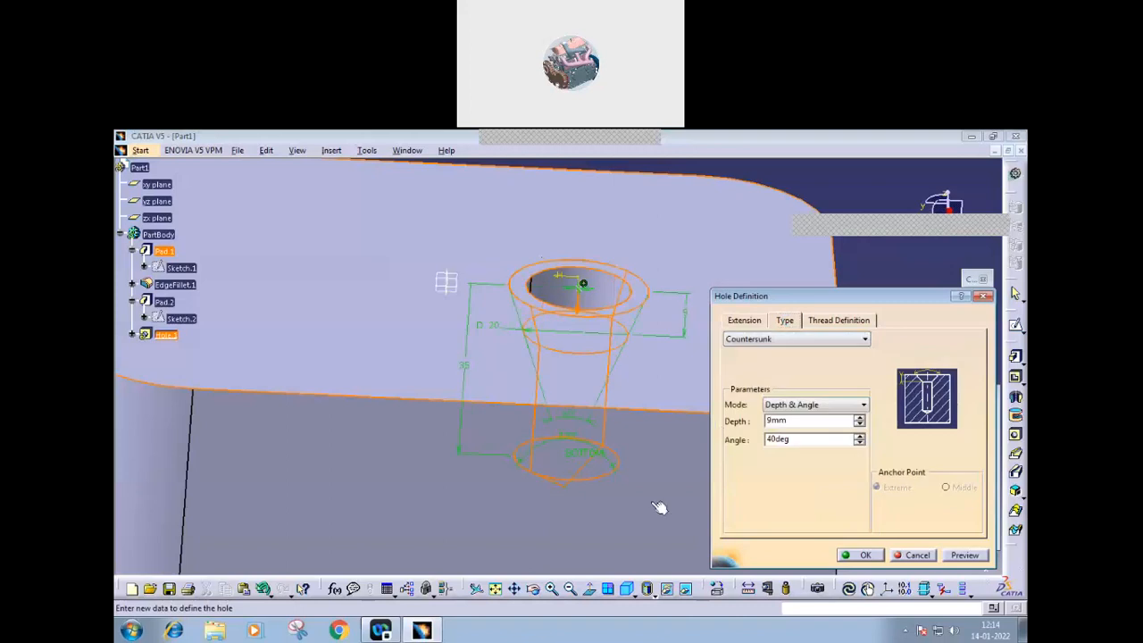
- Set the countersink's depth to 7 mm and its angle to 120 degrees, and apply the hole definition
middle_drag(658, 508, 626, 470)
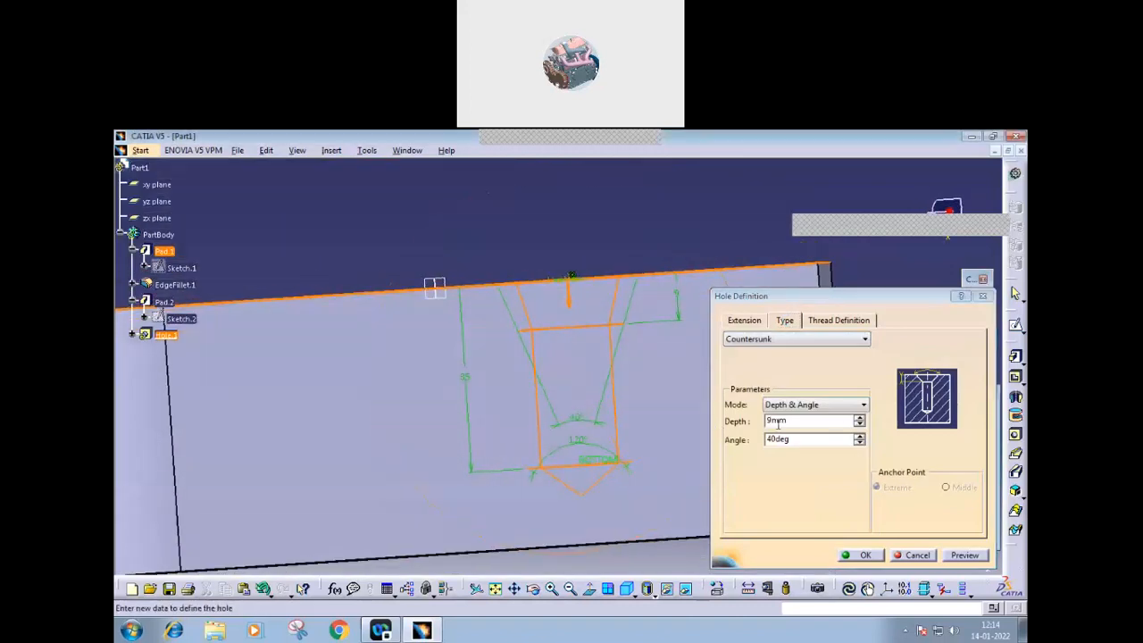
click(861, 424)
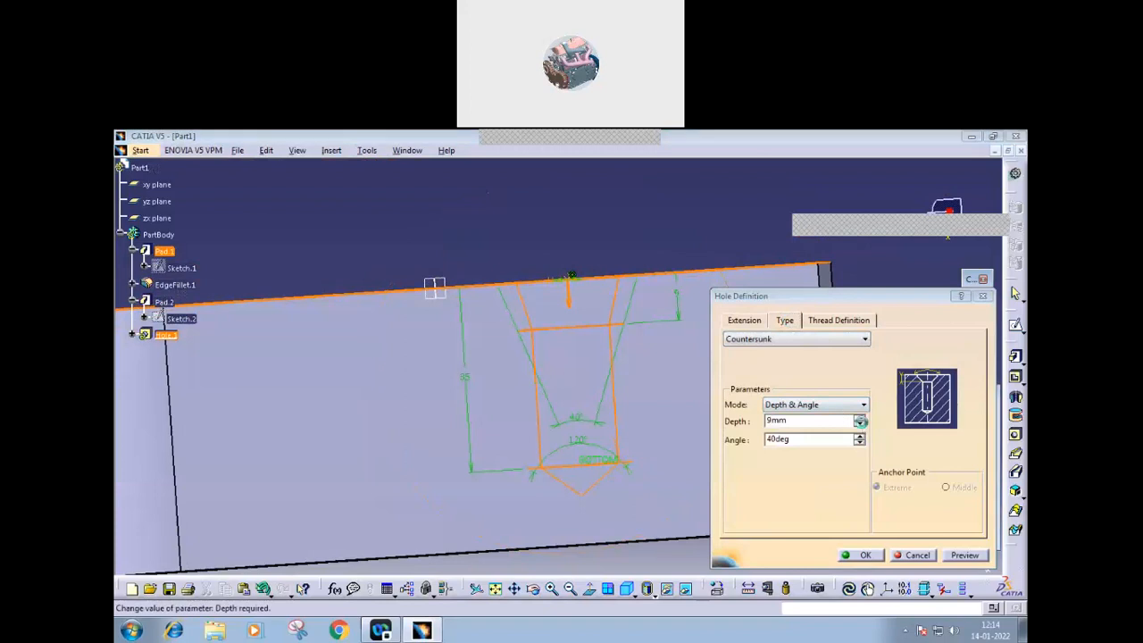
click(861, 425)
click(860, 437)
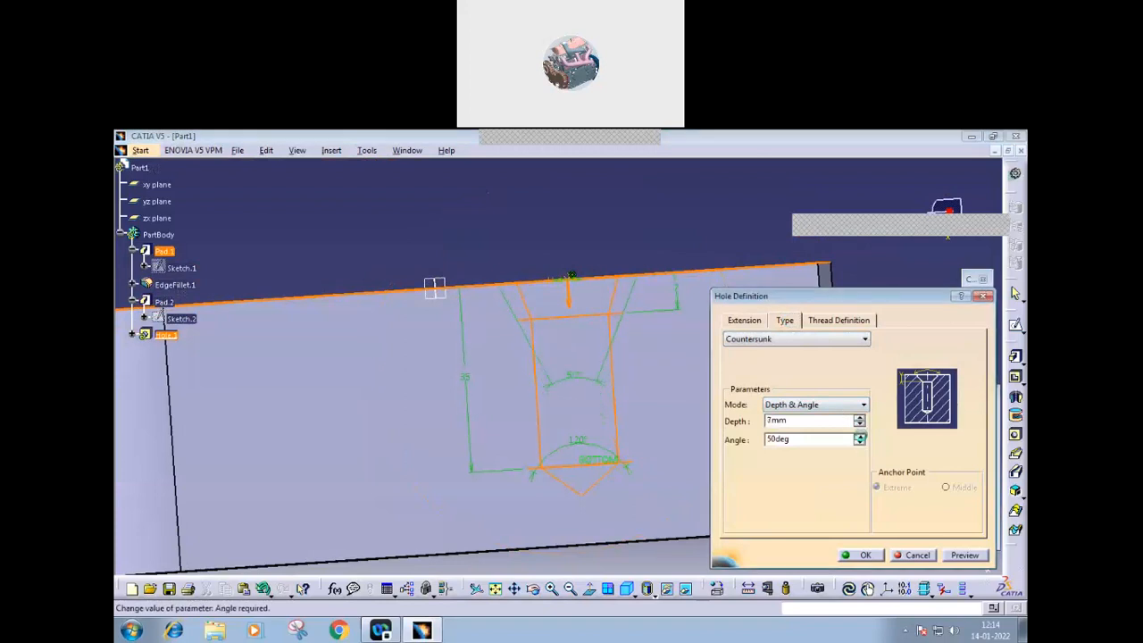
click(860, 443)
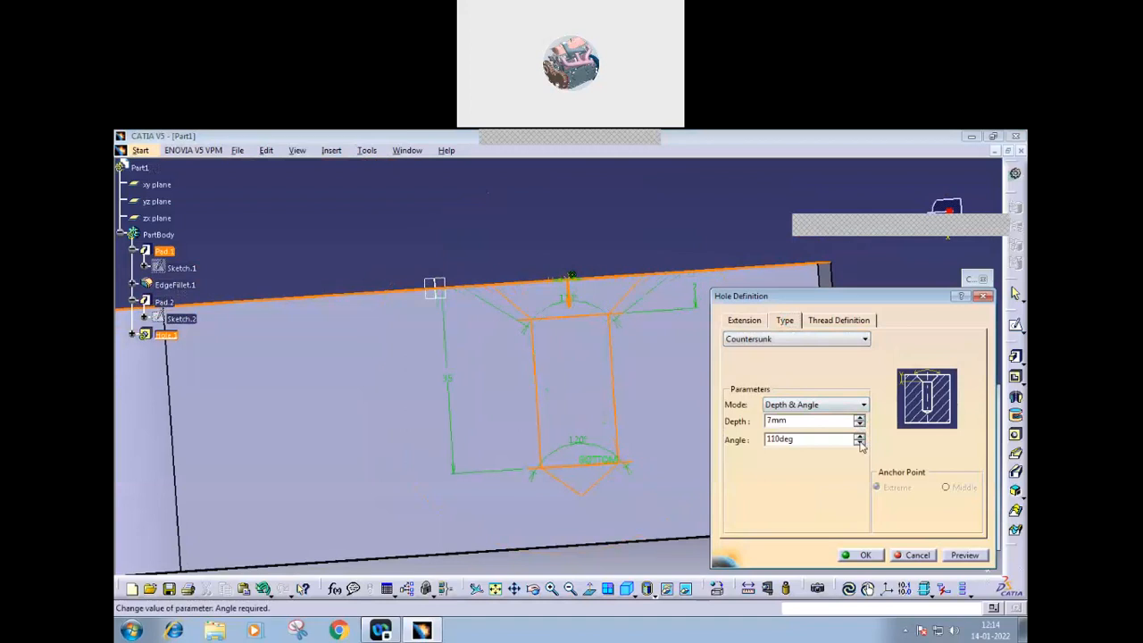
click(859, 435)
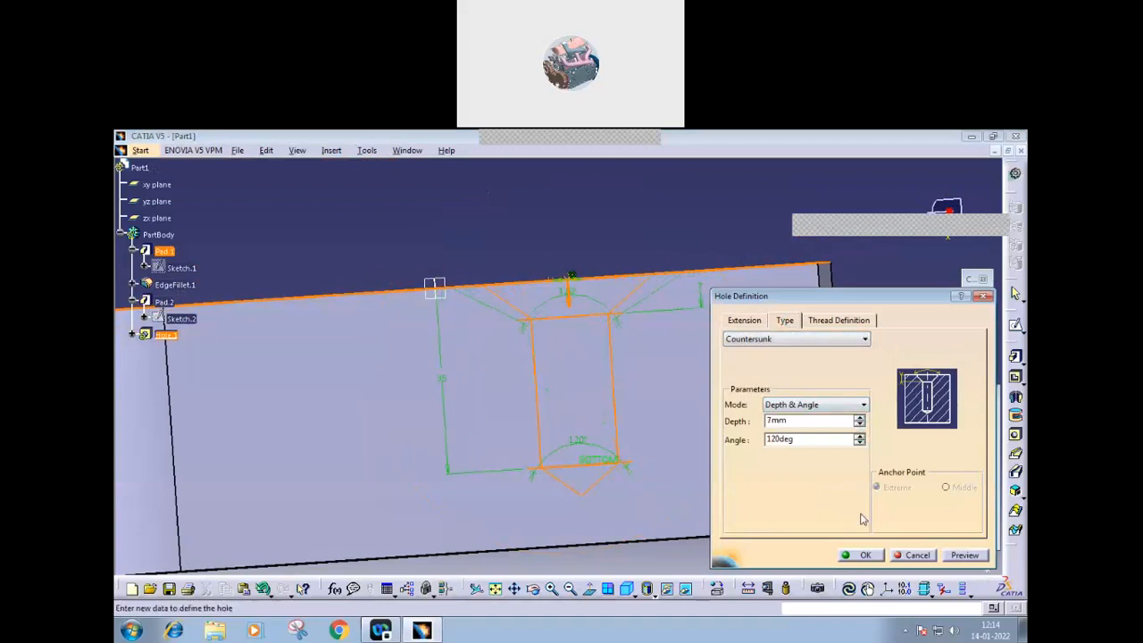
click(862, 556)
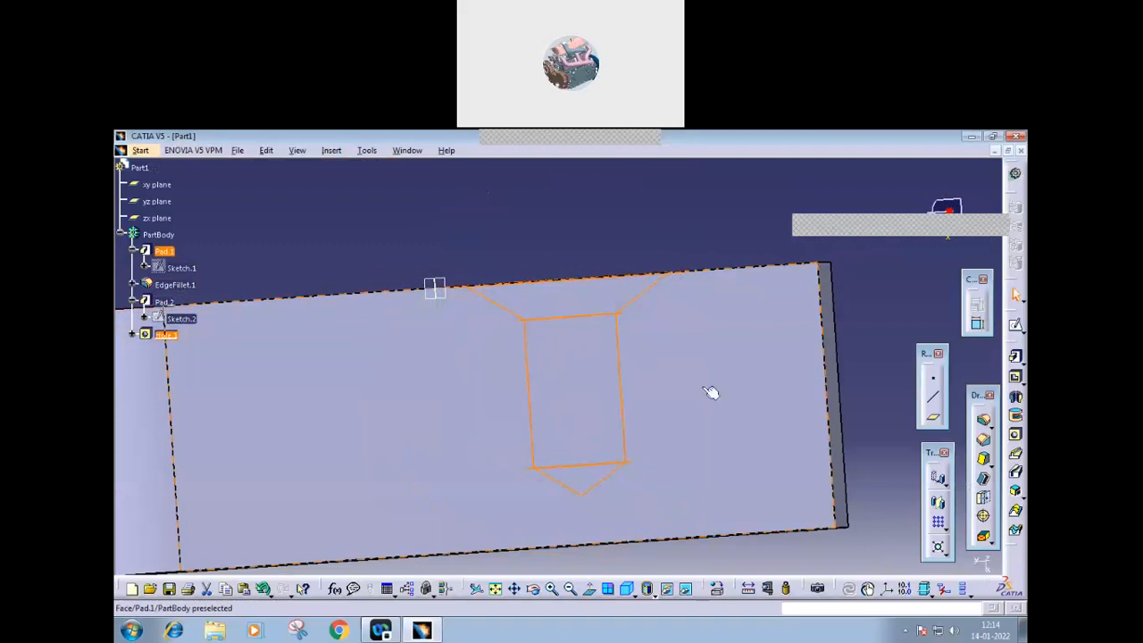
- Cut the part by a temporary sketch, examine the countersunk hole's section, and undo the sketch
middle_drag(602, 385, 605, 403)
middle_drag(505, 385, 555, 518)
middle_drag(561, 470, 556, 465)
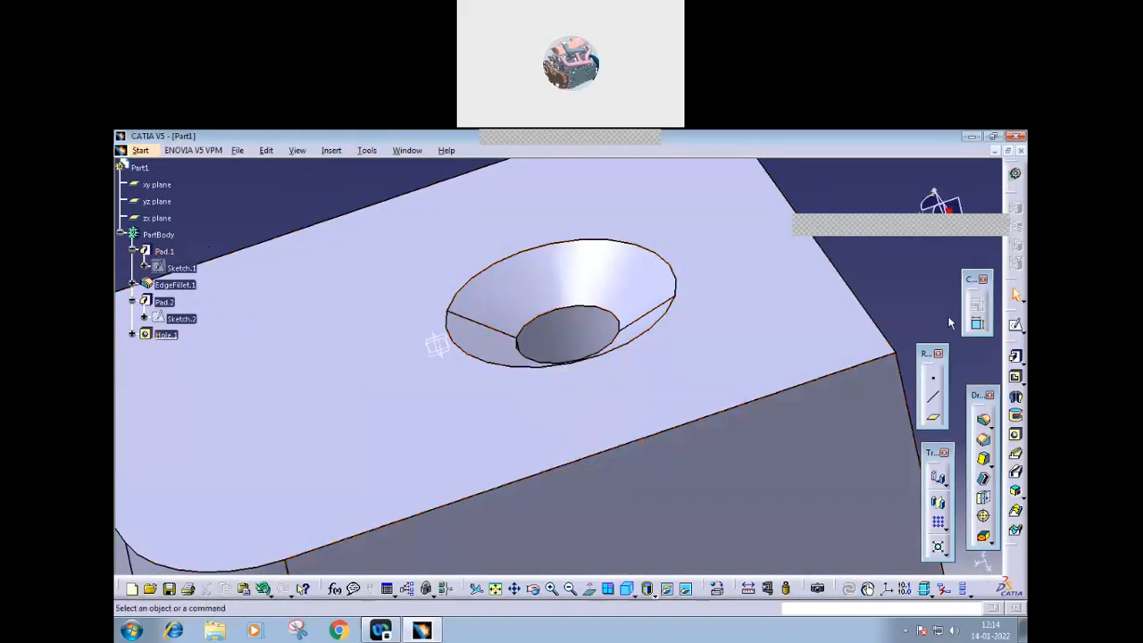
click(431, 353)
click(877, 589)
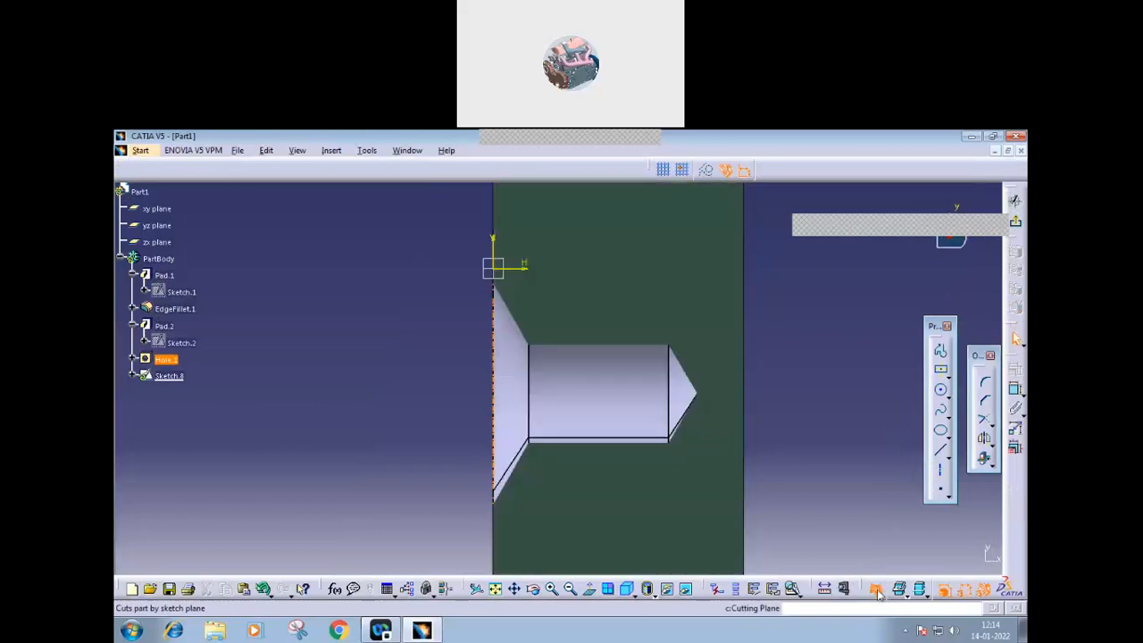
middle_drag(814, 350, 683, 572)
middle_drag(664, 329, 728, 442)
key(ctrl+z)
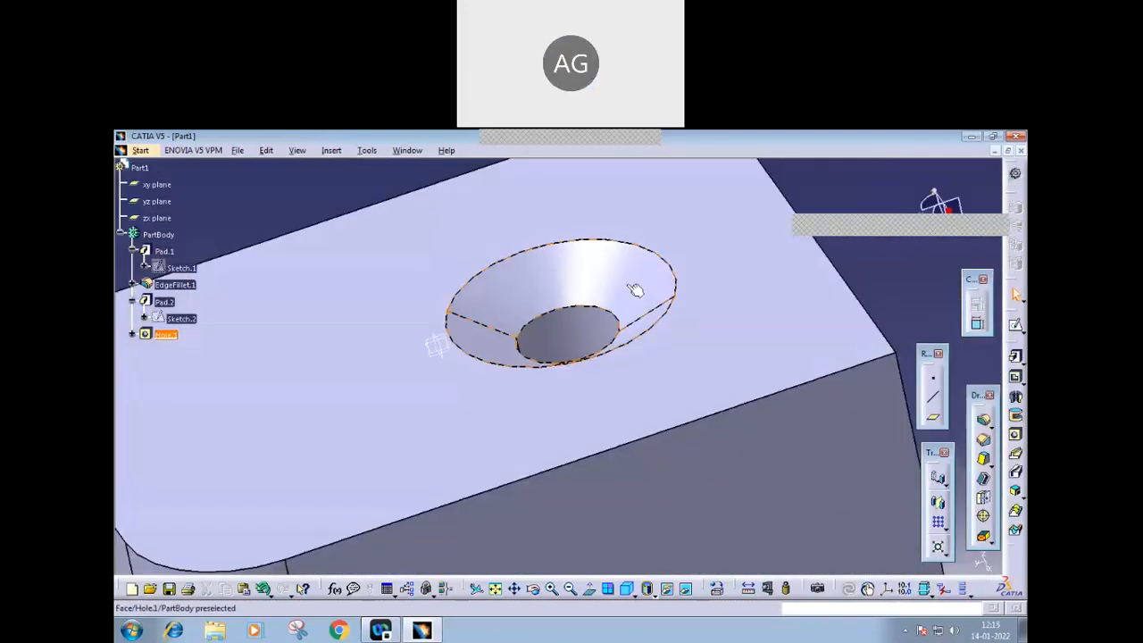
- Reopen the countersunk hole's definition and change its type to Counterdrilled
double_click(626, 284)
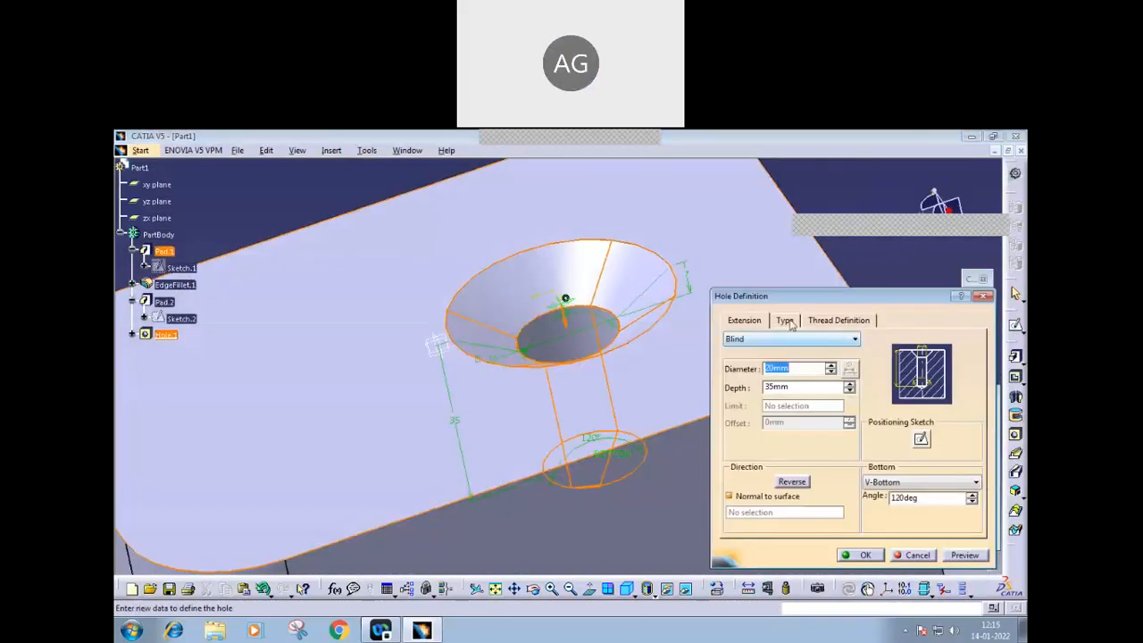
click(787, 322)
click(865, 341)
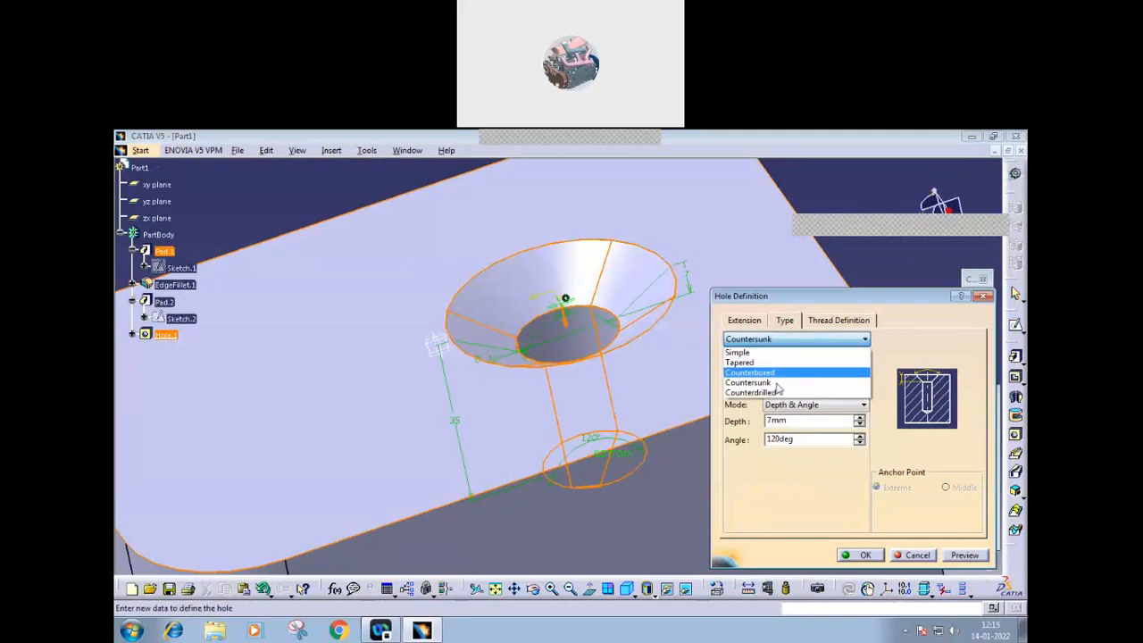
click(751, 393)
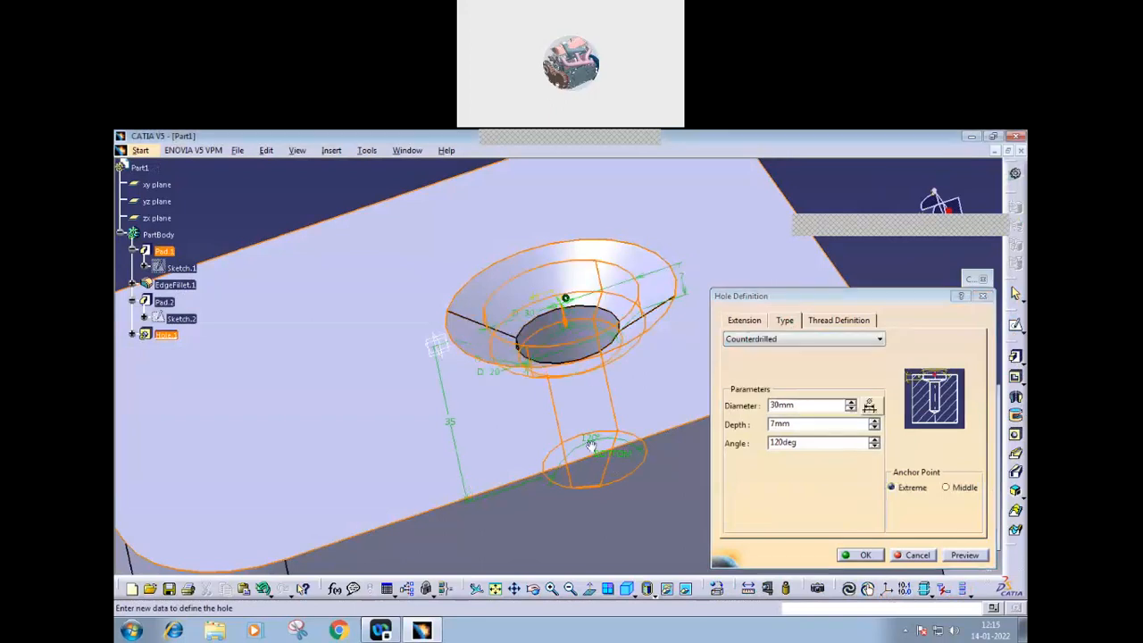
- Set the counterdrill's depth to 7 mm and its angle to 90 degrees, and apply the hole definition
middle_drag(611, 468, 571, 378)
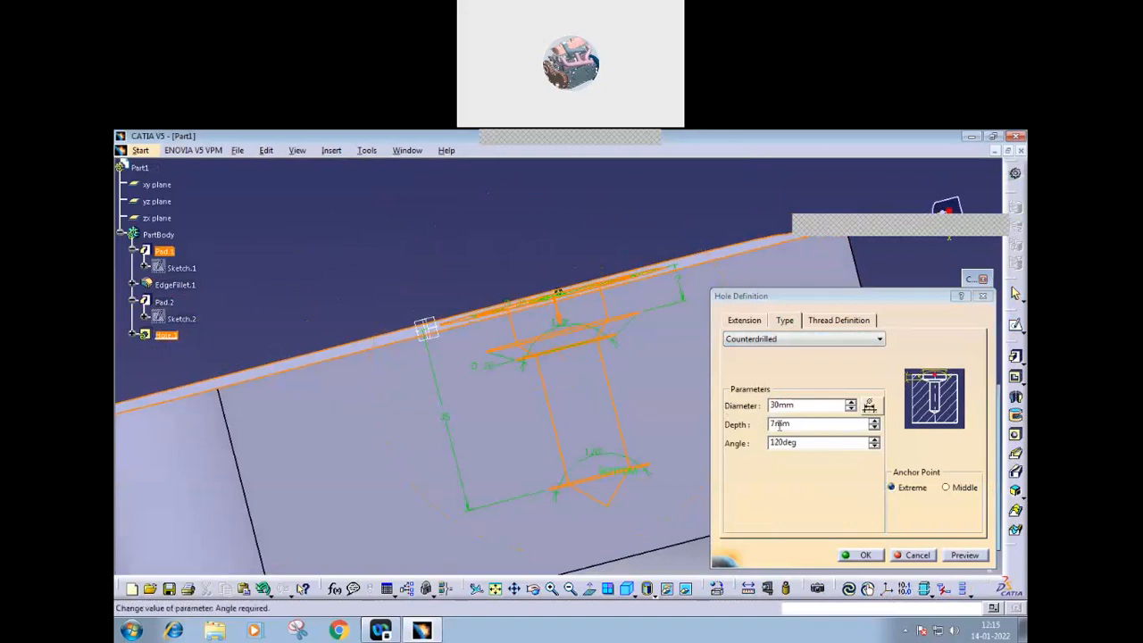
click(875, 422)
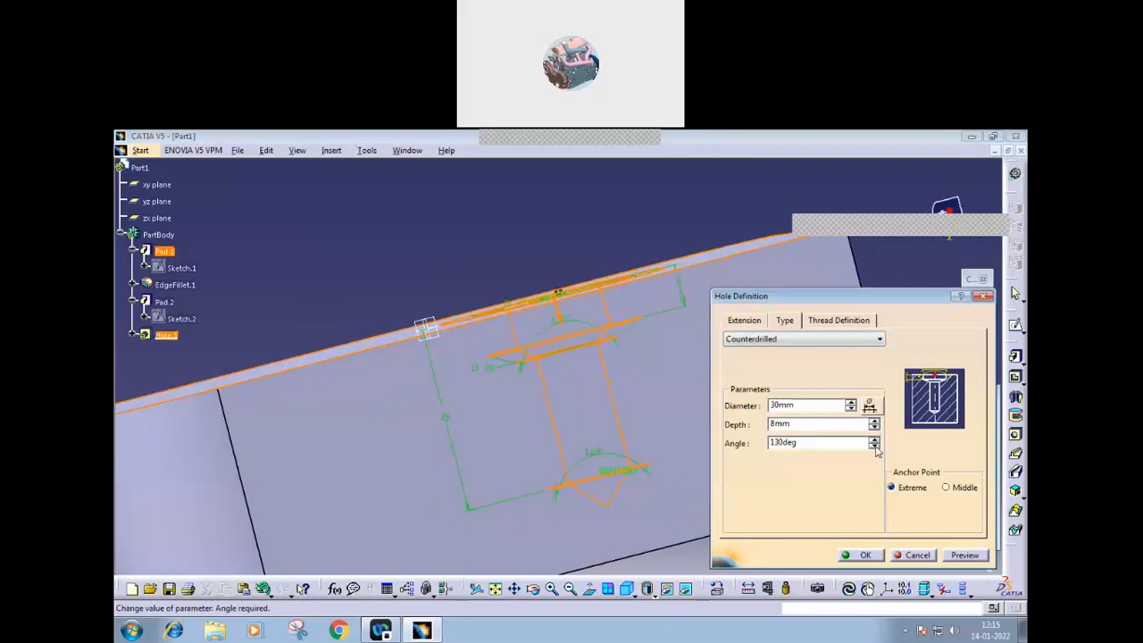
click(875, 447)
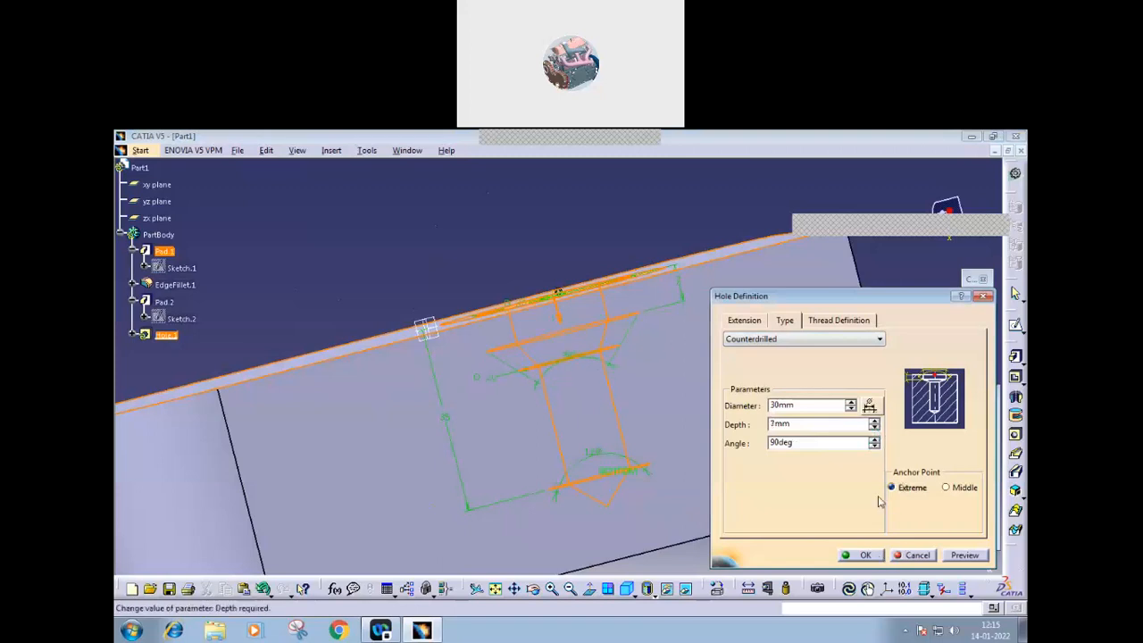
click(866, 555)
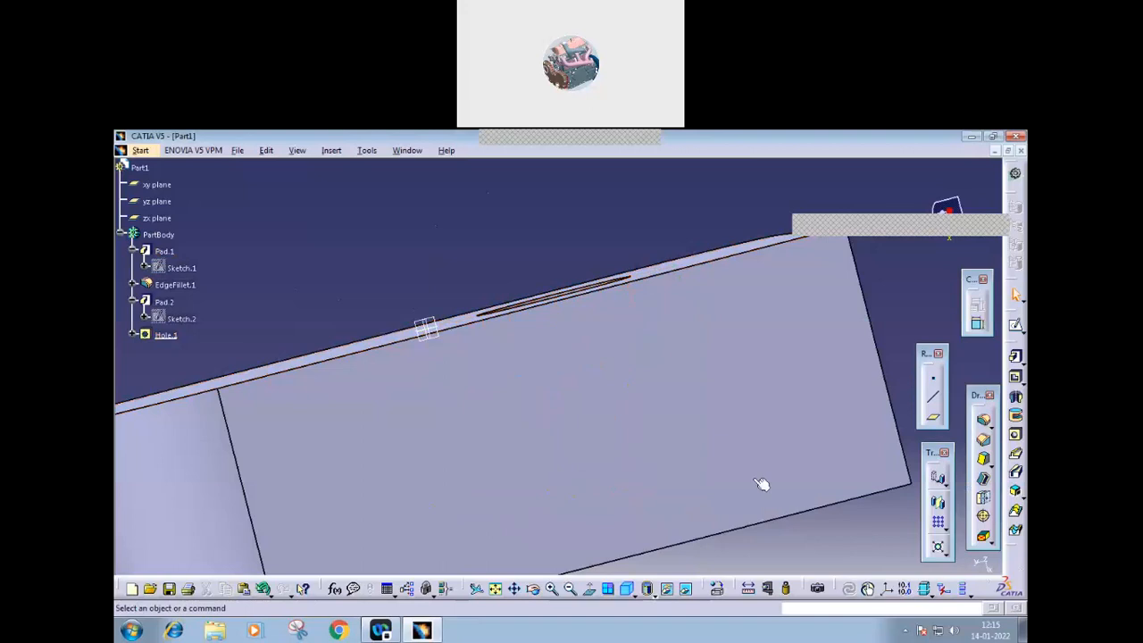
- Start a sketch on the xy plane, cut the part by the sketch plane, and examine the counterdrilled hole's section from several angles
middle_drag(536, 396, 488, 367)
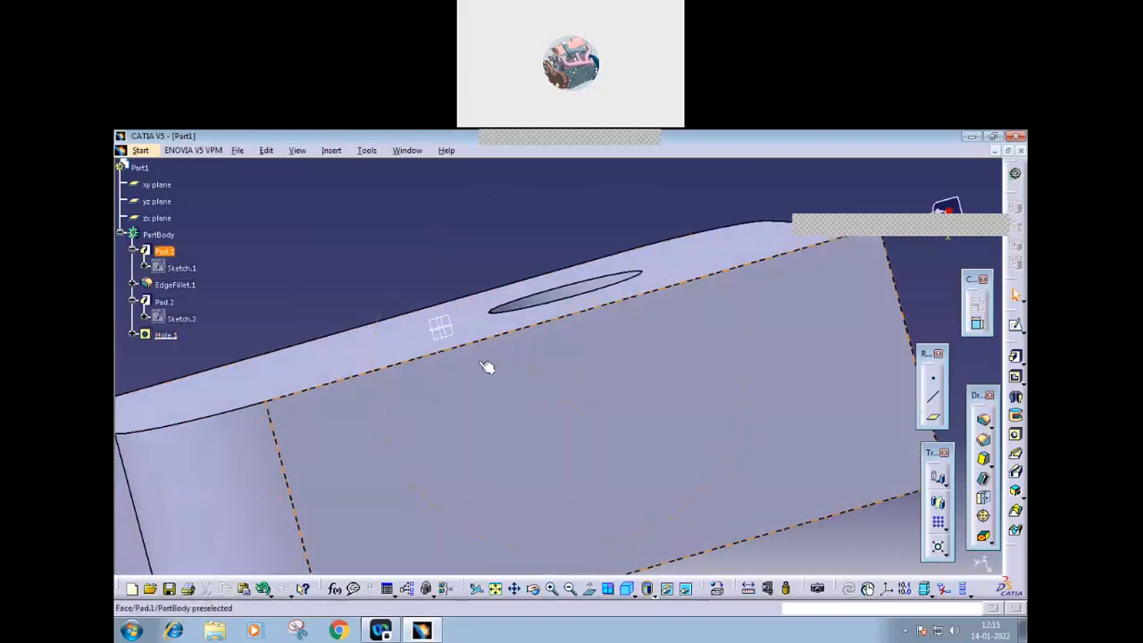
click(439, 335)
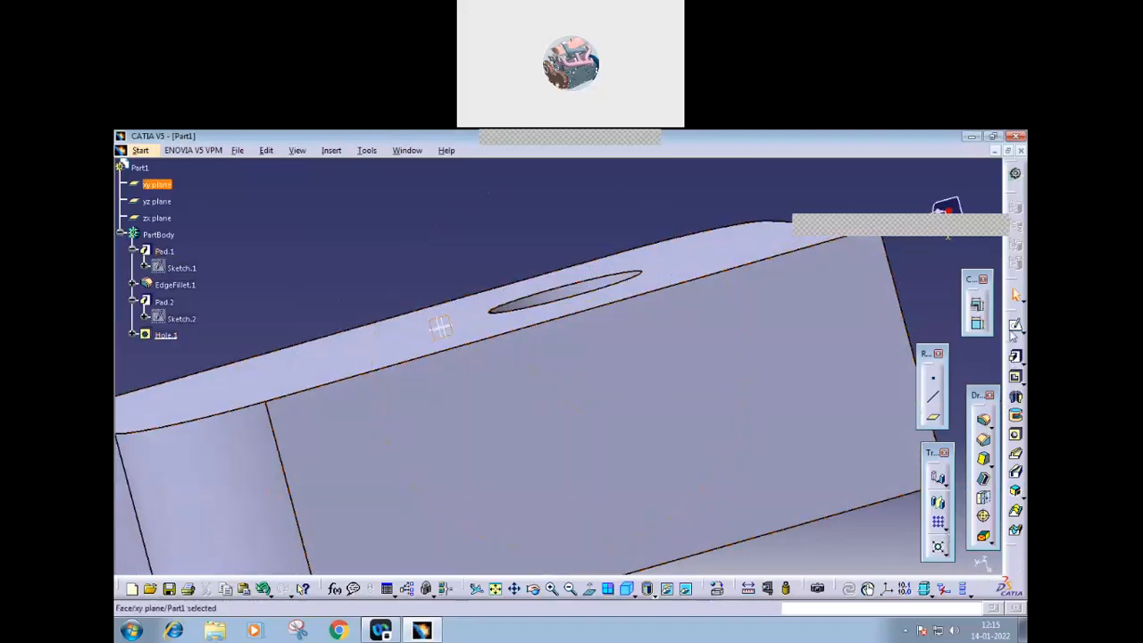
click(1015, 327)
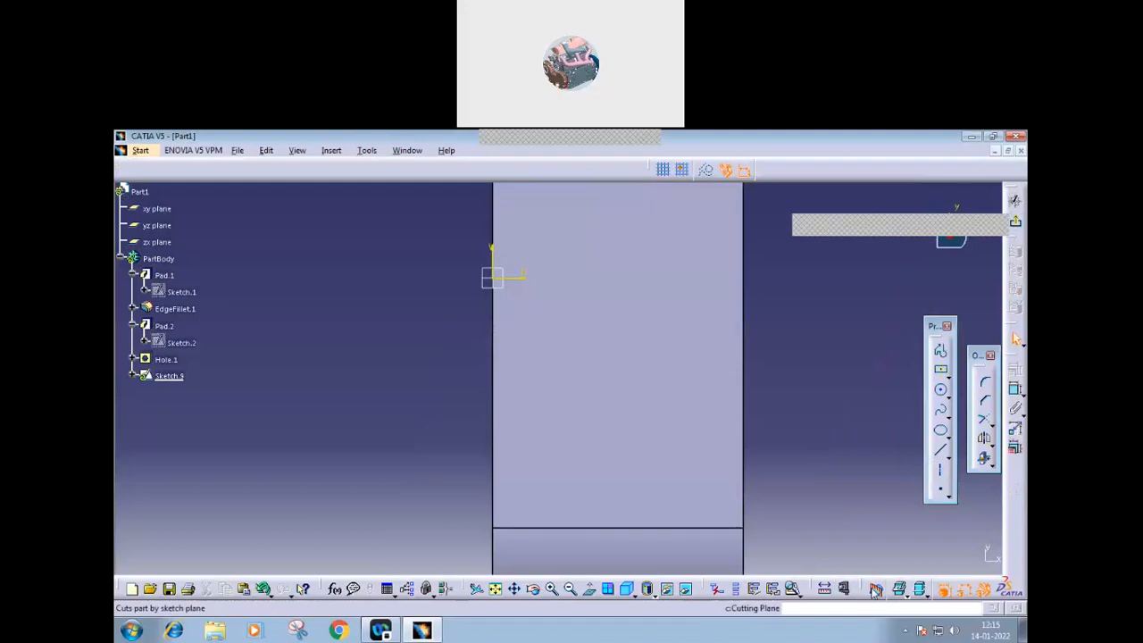
click(875, 592)
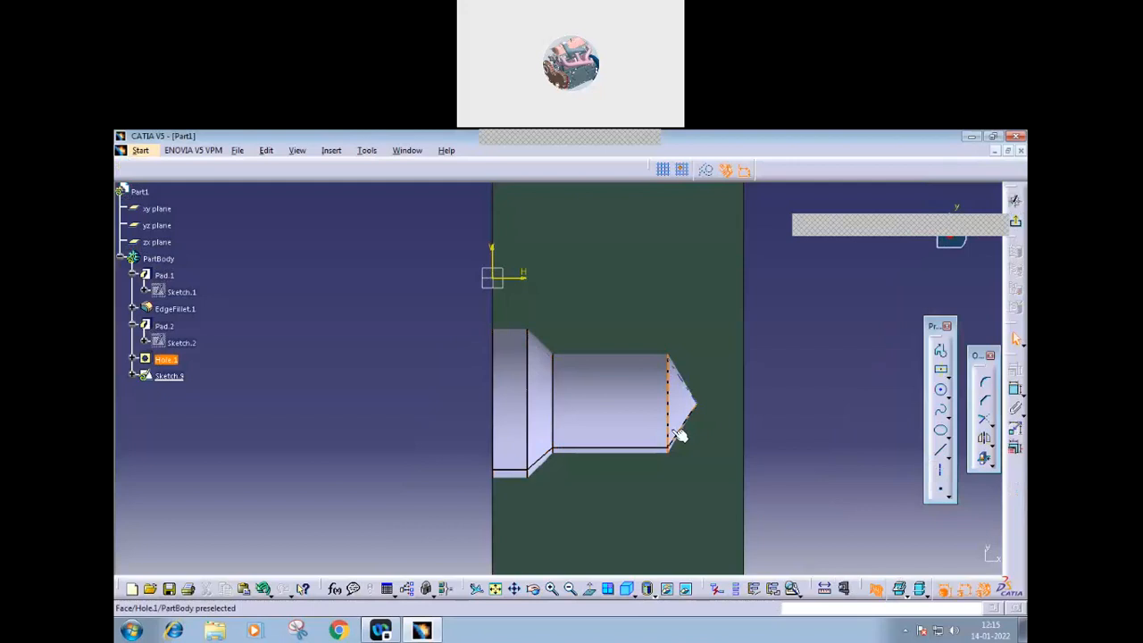
middle_drag(789, 430, 503, 567)
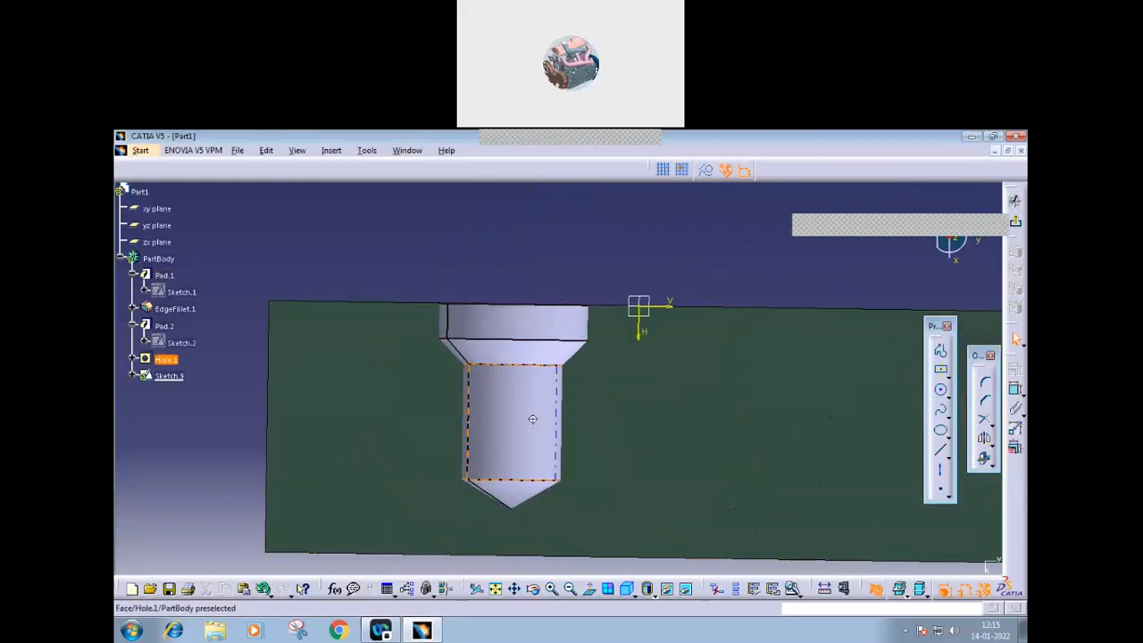
middle_drag(533, 419, 559, 424)
mouse_move(590, 462)
middle_down()
mouse_move(602, 464)
mouse_move(613, 506)
mouse_move(583, 440)
mouse_move(590, 452)
mouse_move(564, 453)
mouse_move(577, 455)
middle_up()
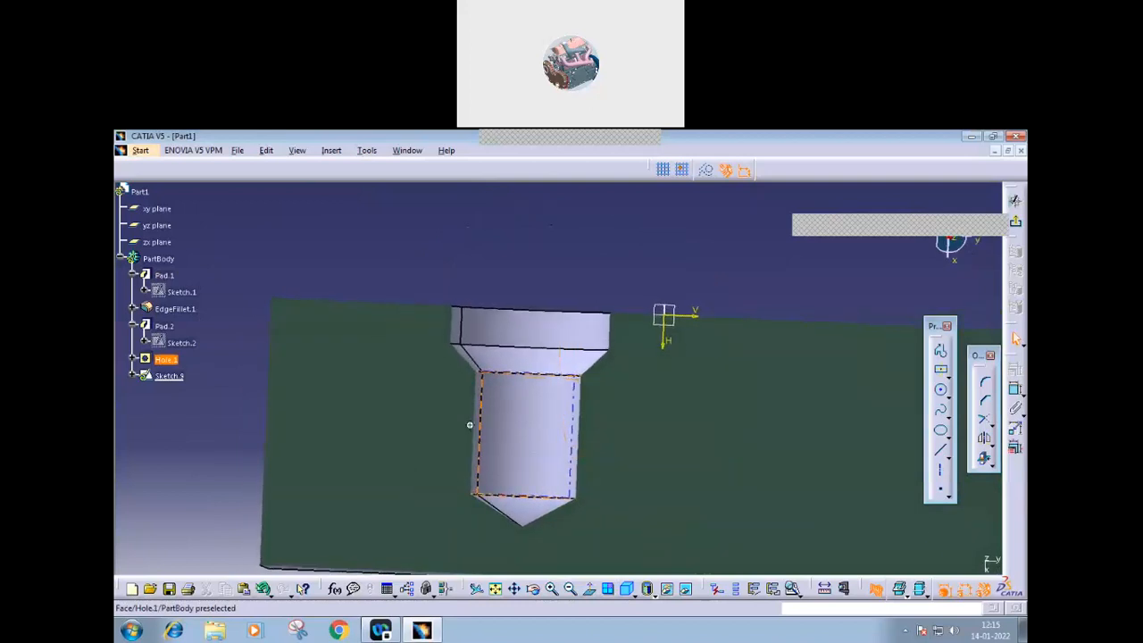
mouse_move(491, 436)
middle_down()
mouse_move(480, 429)
mouse_move(489, 430)
middle_up()
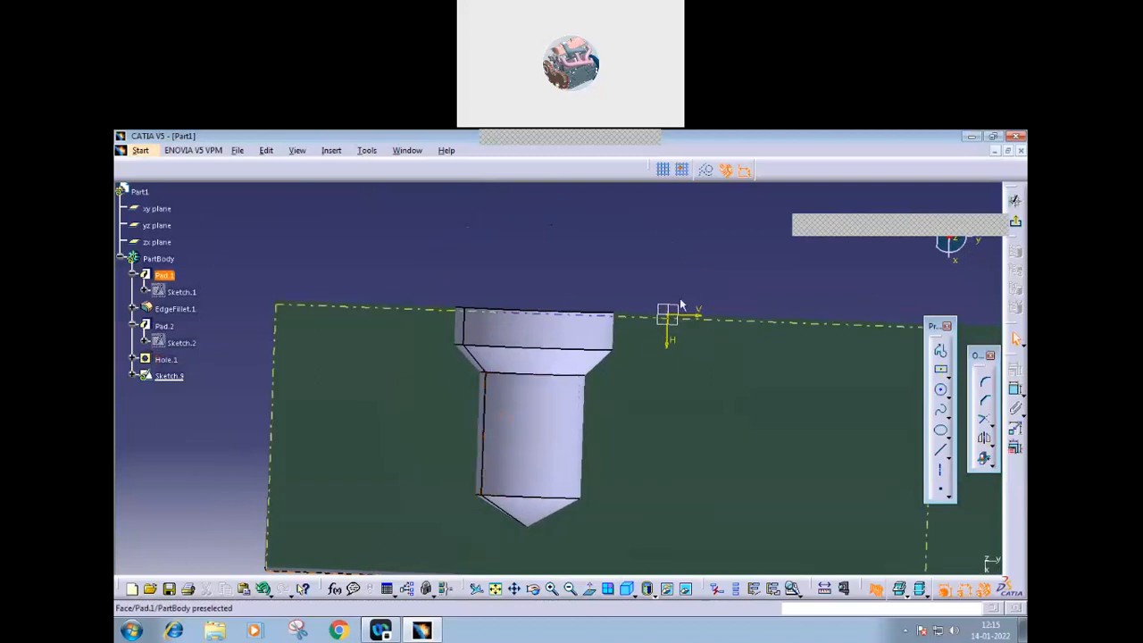
middle_drag(544, 395, 560, 466)
middle_drag(604, 415, 605, 466)
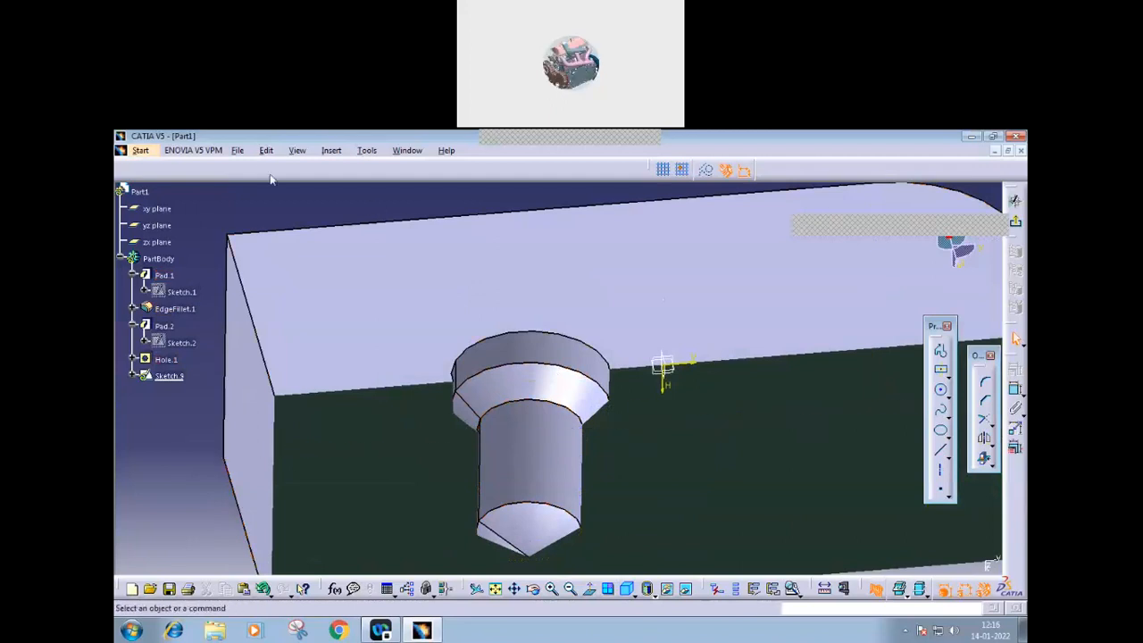
click(237, 151)
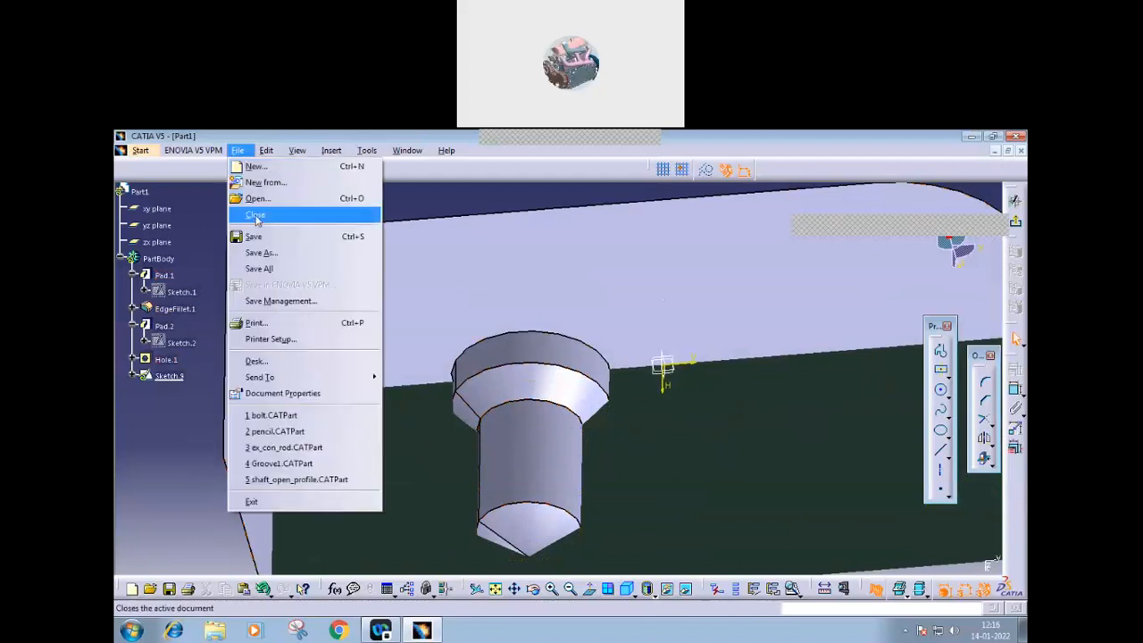
click(257, 216)
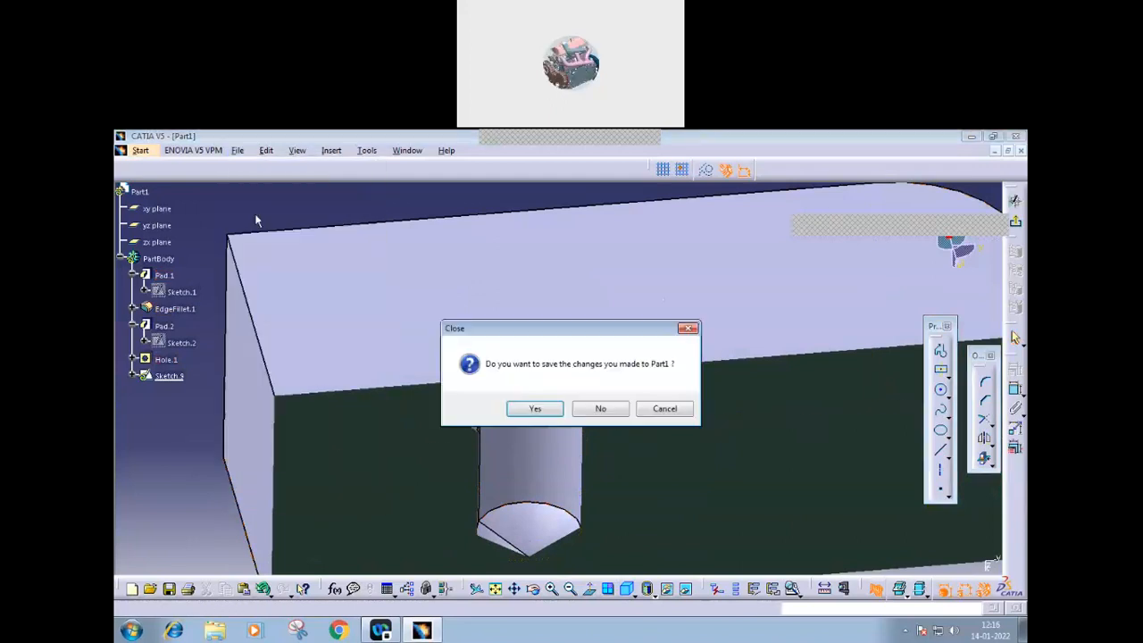
click(661, 410)
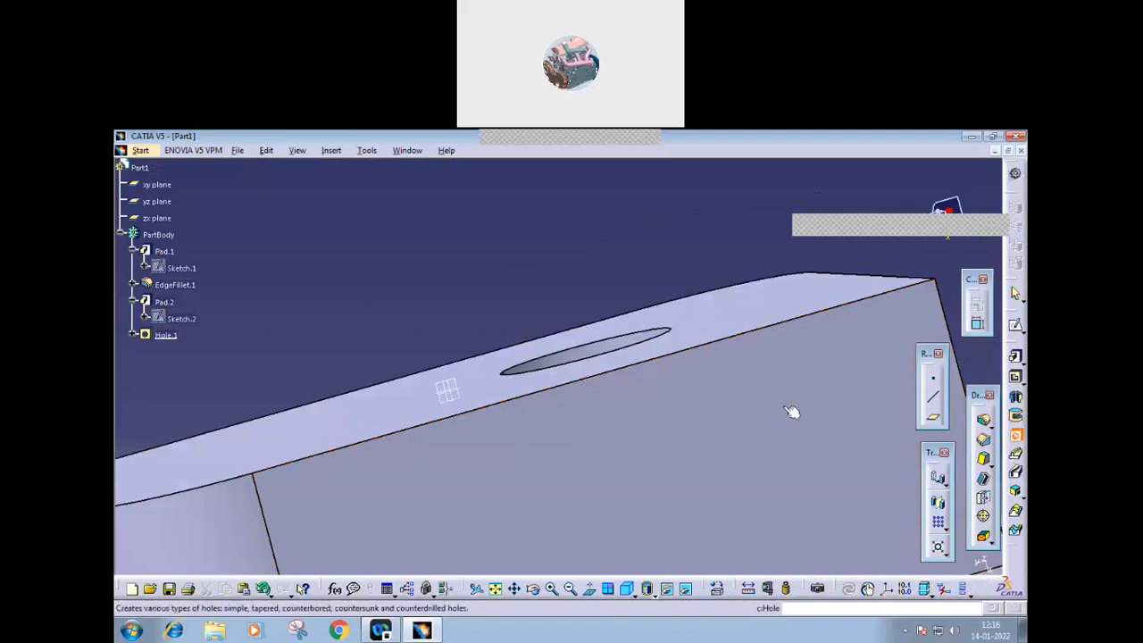
click(777, 437)
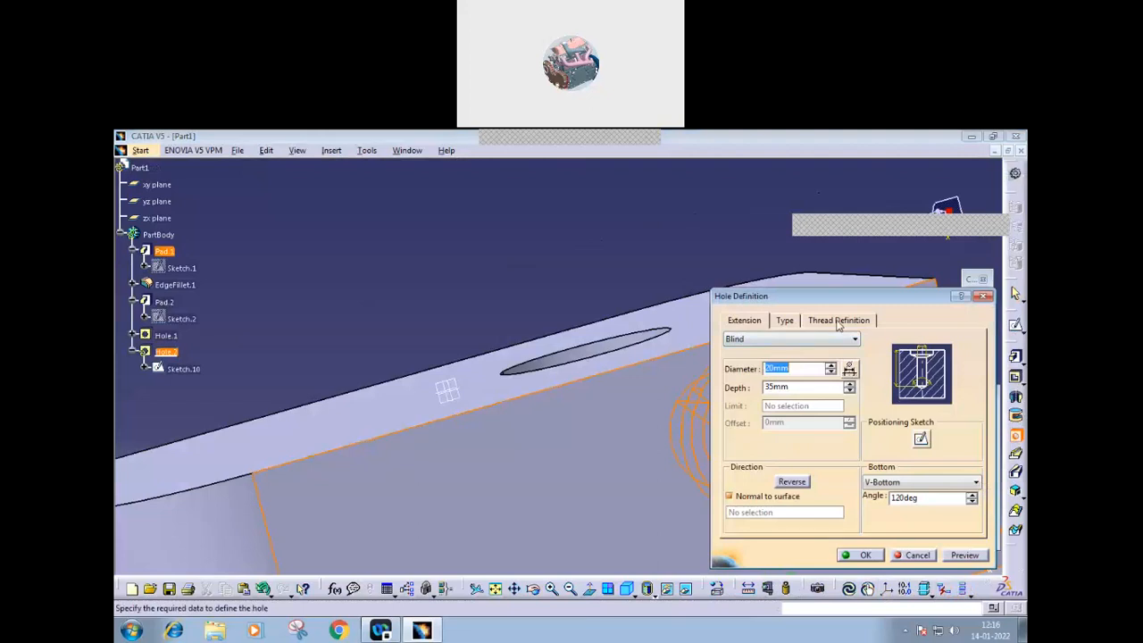
click(920, 555)
mouse_move(760, 409)
middle_down()
mouse_move(679, 390)
mouse_move(679, 503)
mouse_move(564, 420)
mouse_move(587, 480)
mouse_move(581, 327)
mouse_move(599, 449)
mouse_move(603, 431)
mouse_move(630, 488)
middle_up()
middle_drag(664, 441, 630, 422)
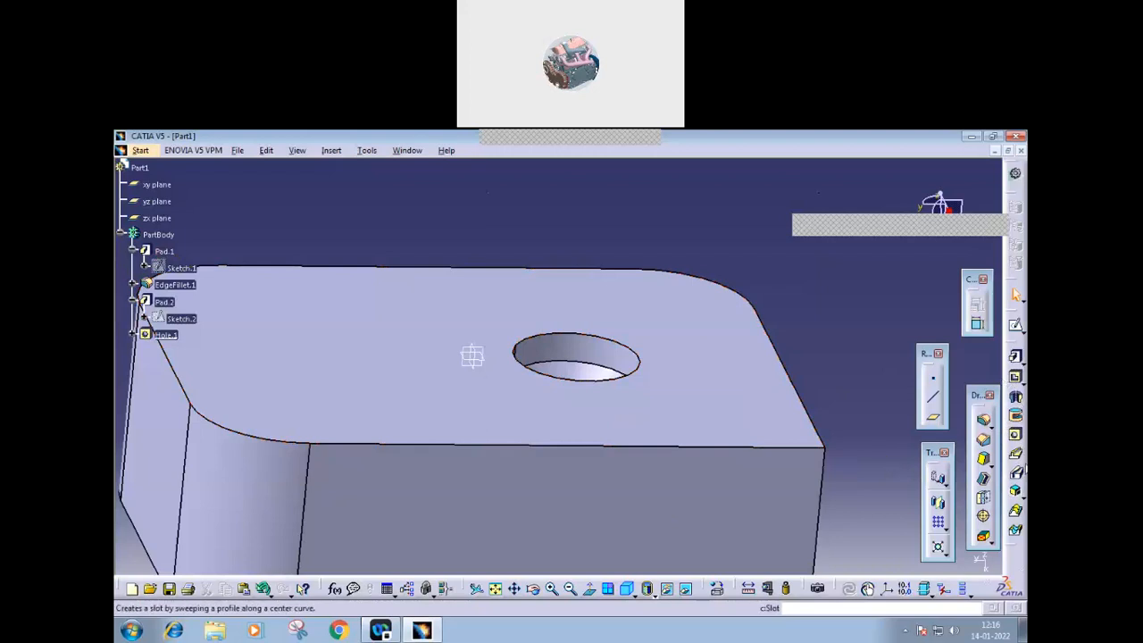
- Start a reference plane definition, review the available plane types, and cancel the definition
middle_drag(684, 438, 626, 465)
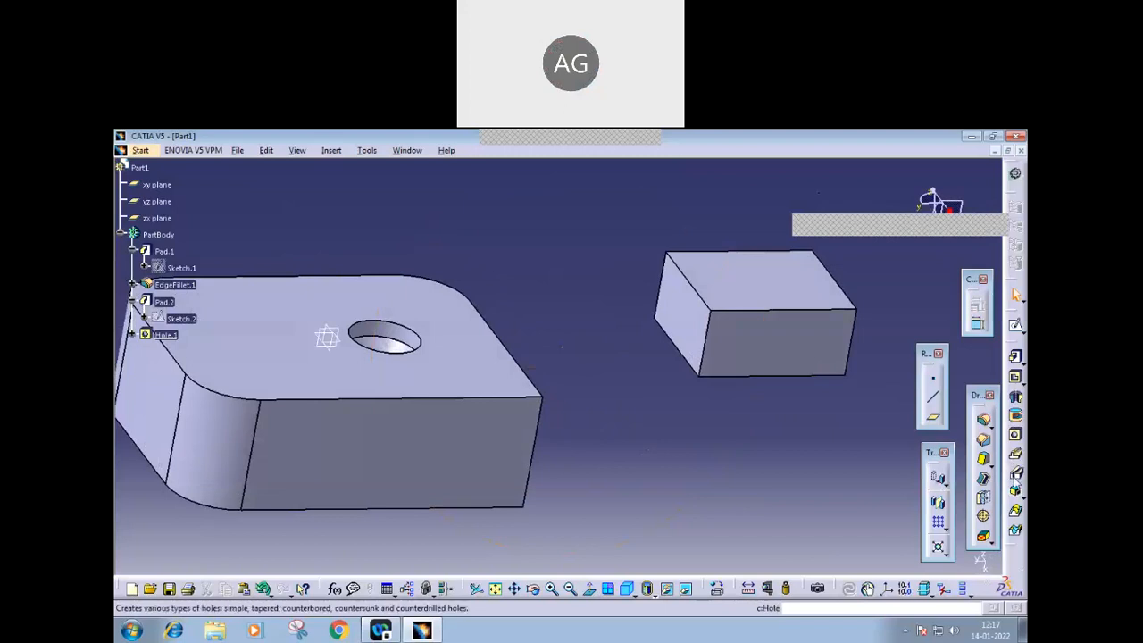
click(935, 420)
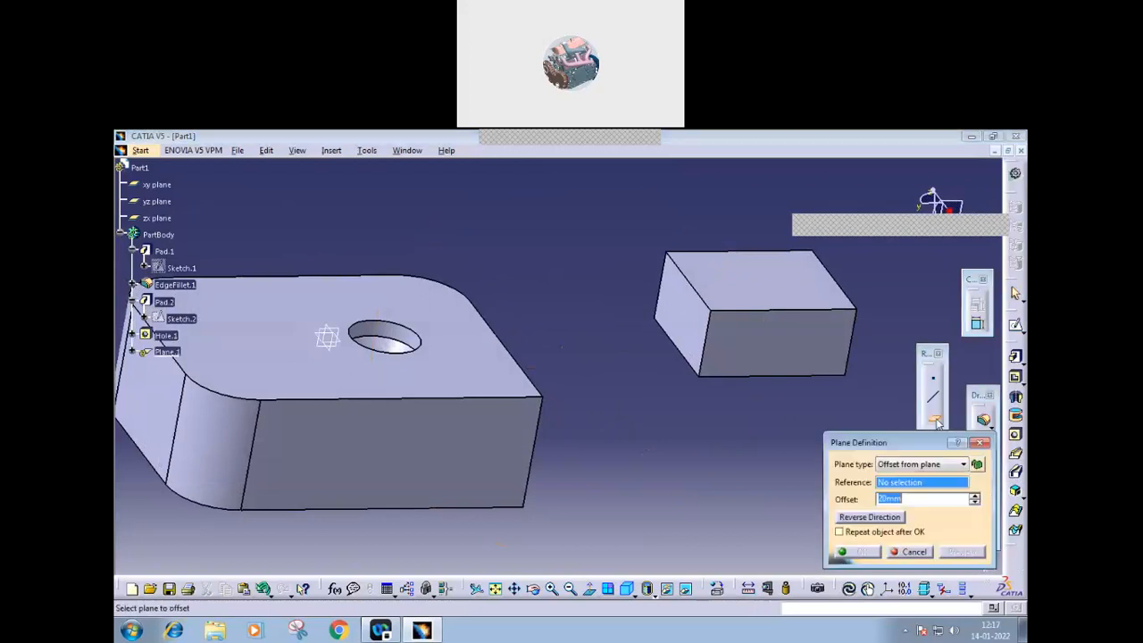
click(963, 468)
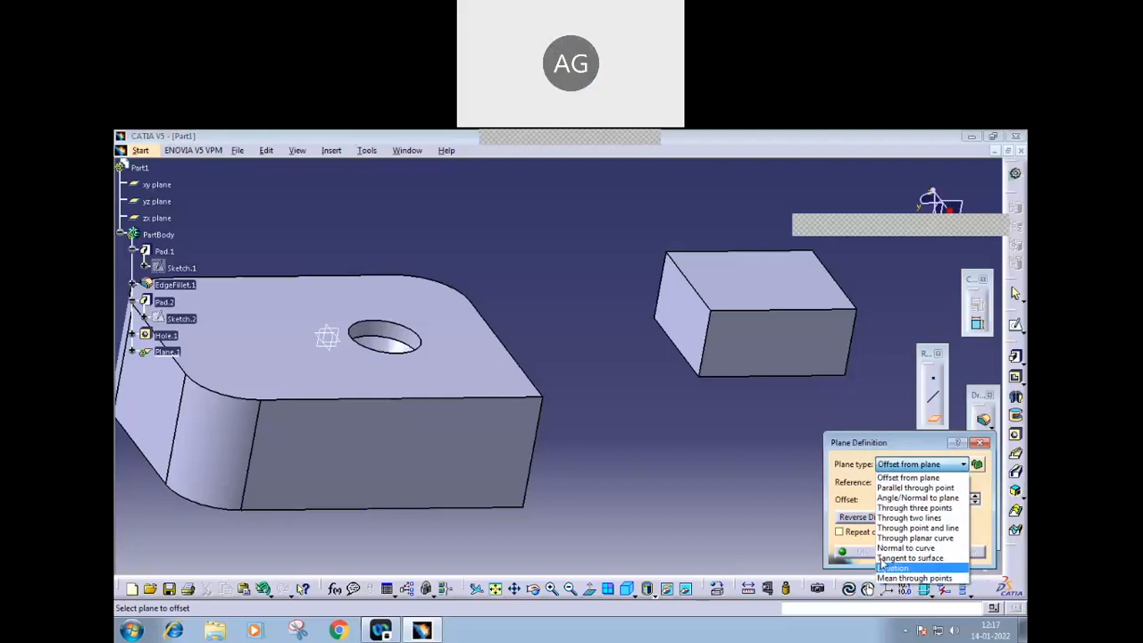
click(791, 488)
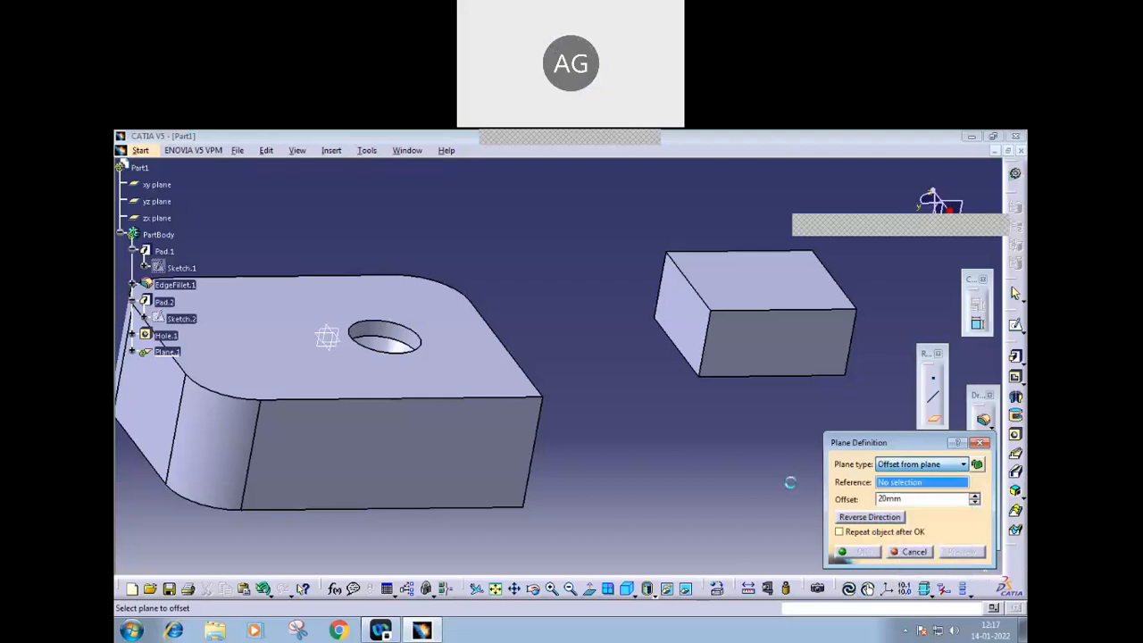
click(913, 552)
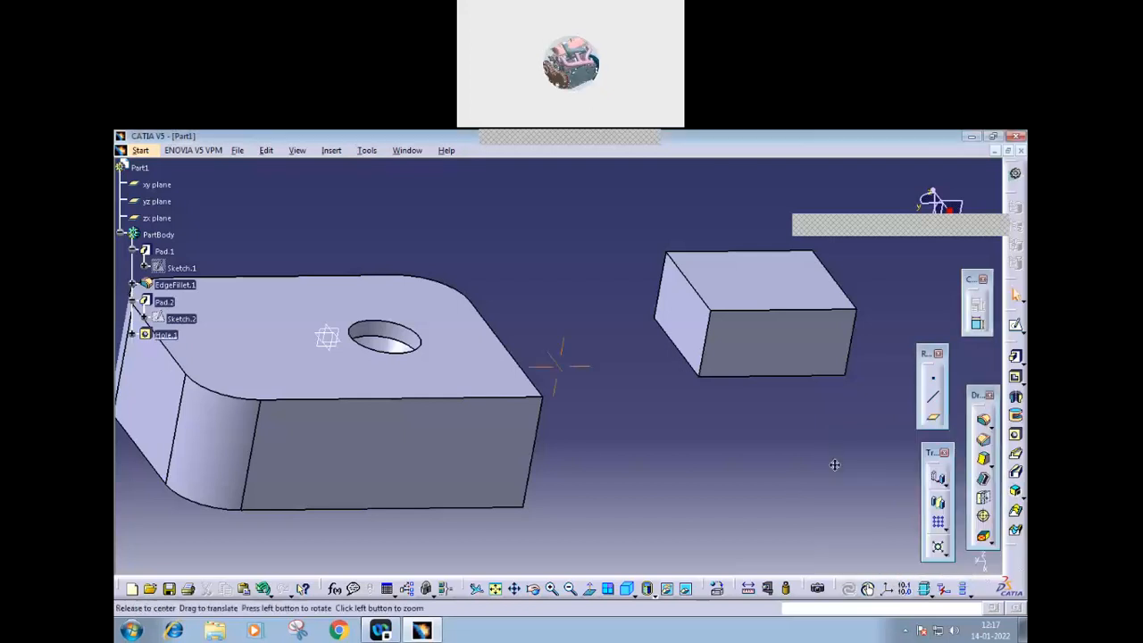
middle_drag(835, 465, 835, 505)
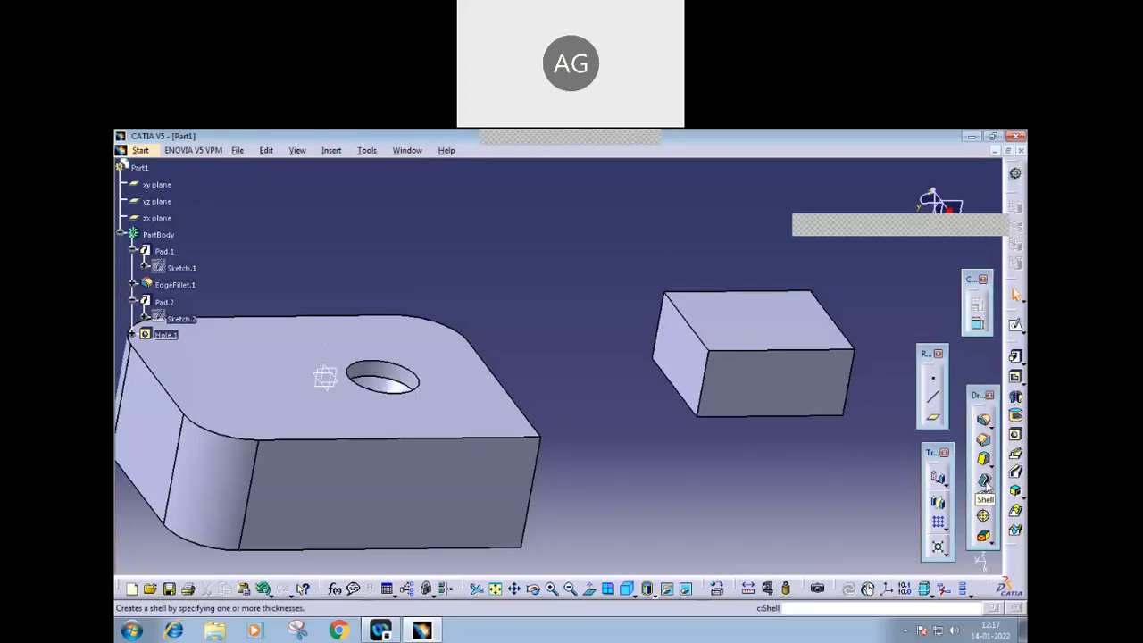
- Delete the separate small block, Pad.2, together with its aggregated elements
middle_drag(714, 491, 750, 480)
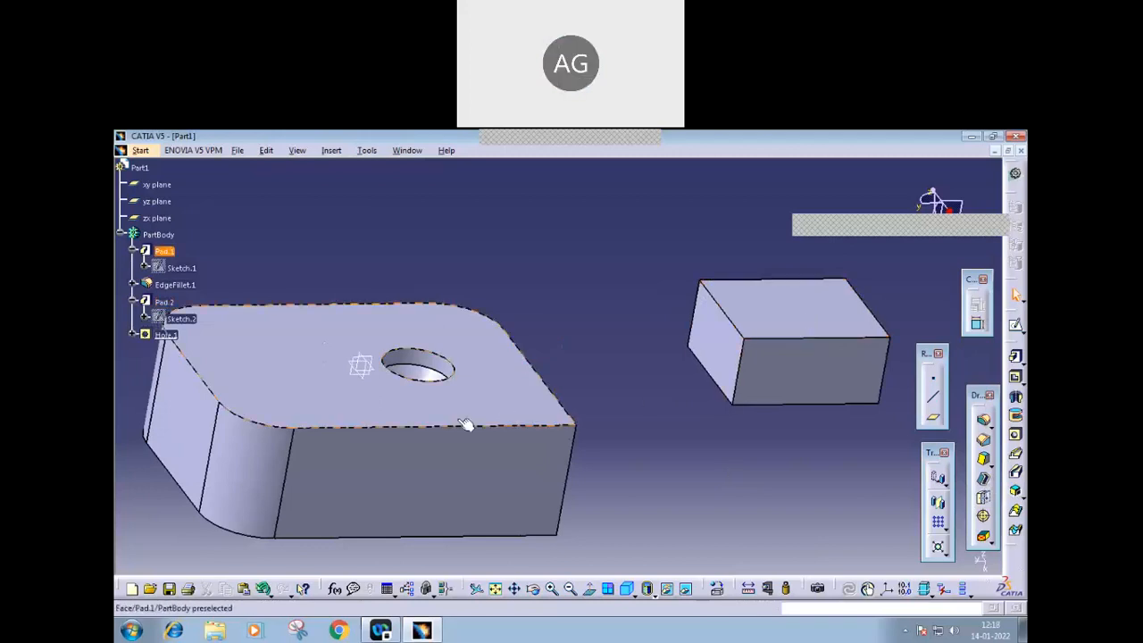
right_click(174, 307)
click(204, 490)
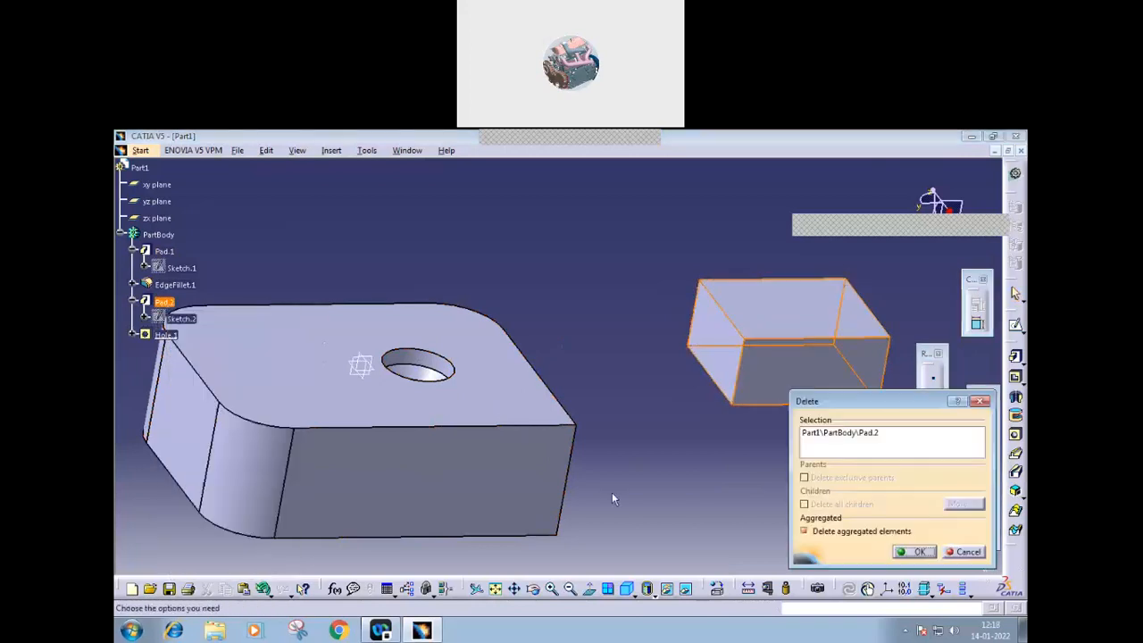
click(914, 551)
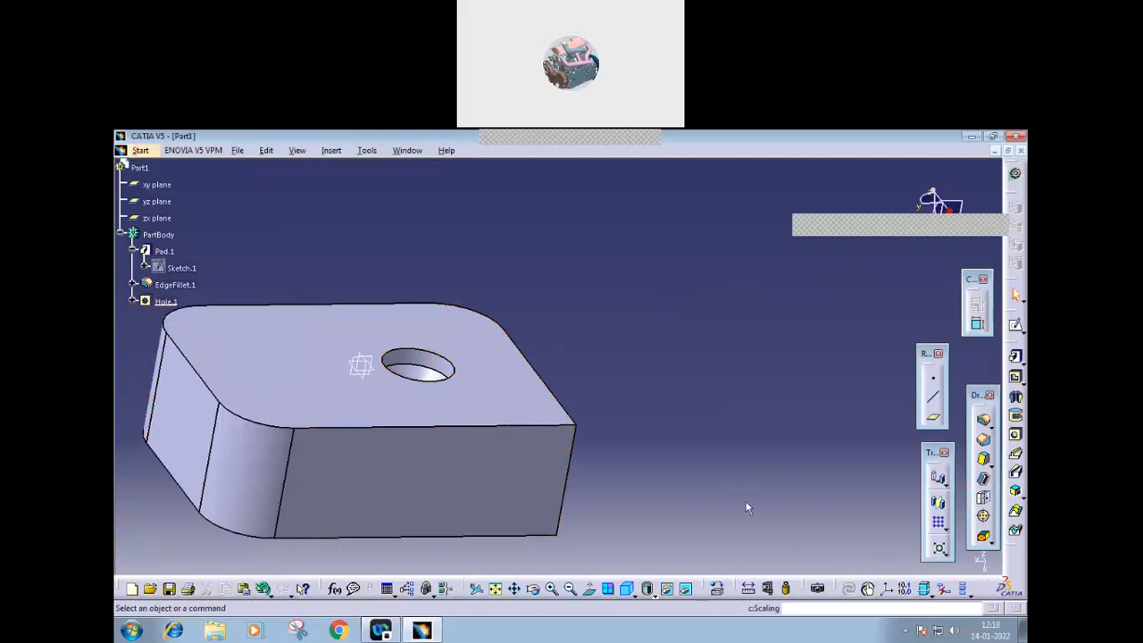
- Delete the counterdrilled hole with its aggregated elements and the edge fillet, keeping only the base pad
right_click(166, 304)
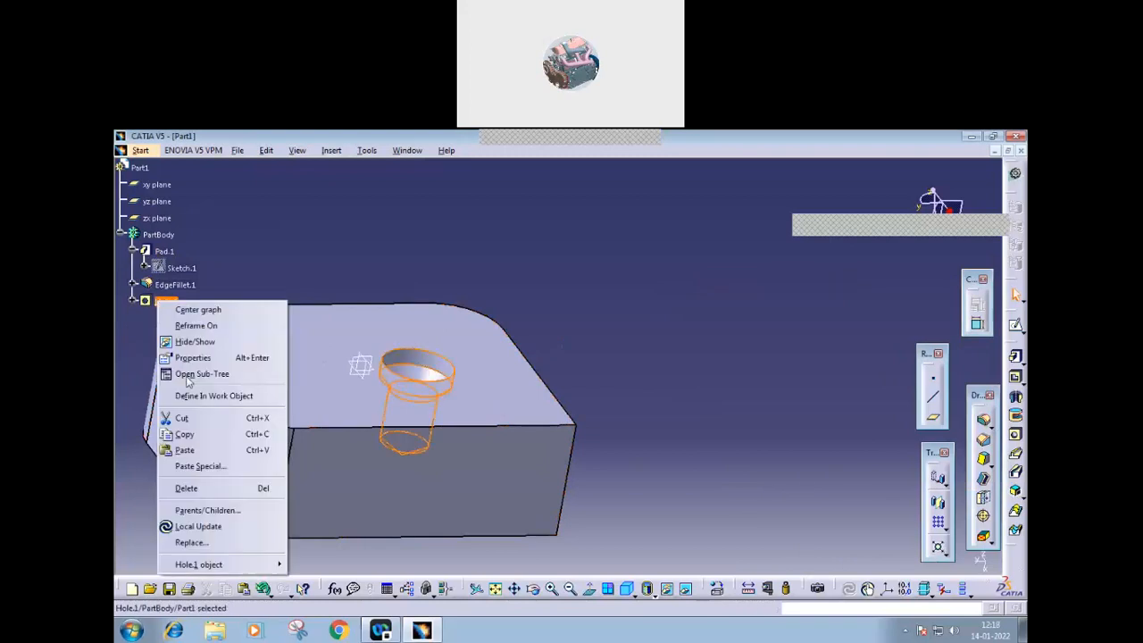
click(186, 488)
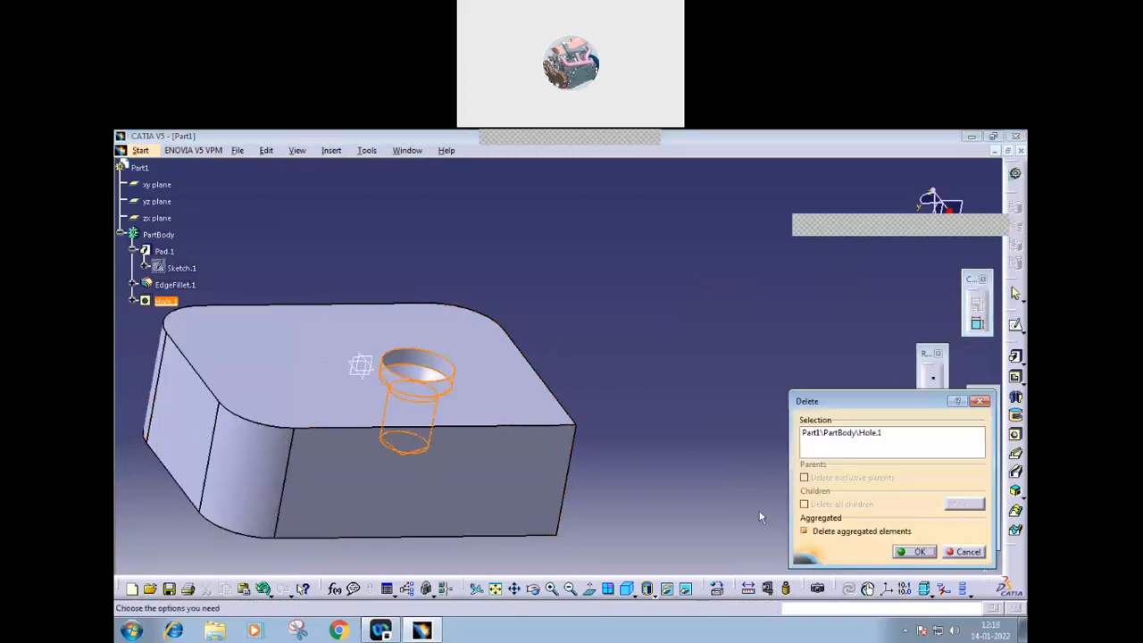
click(893, 551)
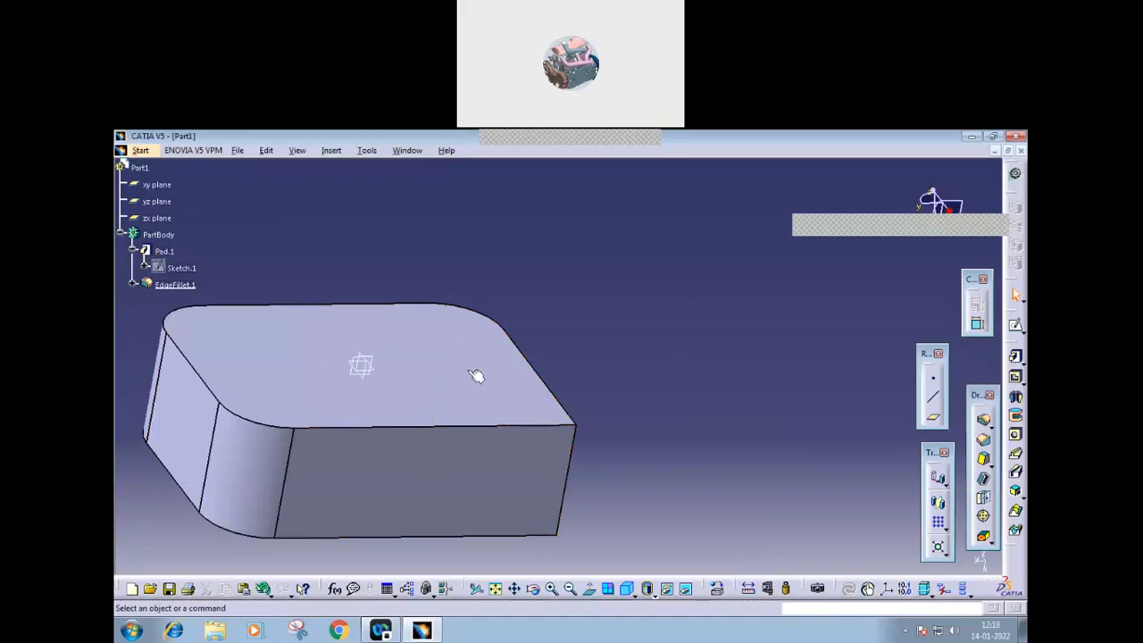
right_click(192, 285)
click(218, 474)
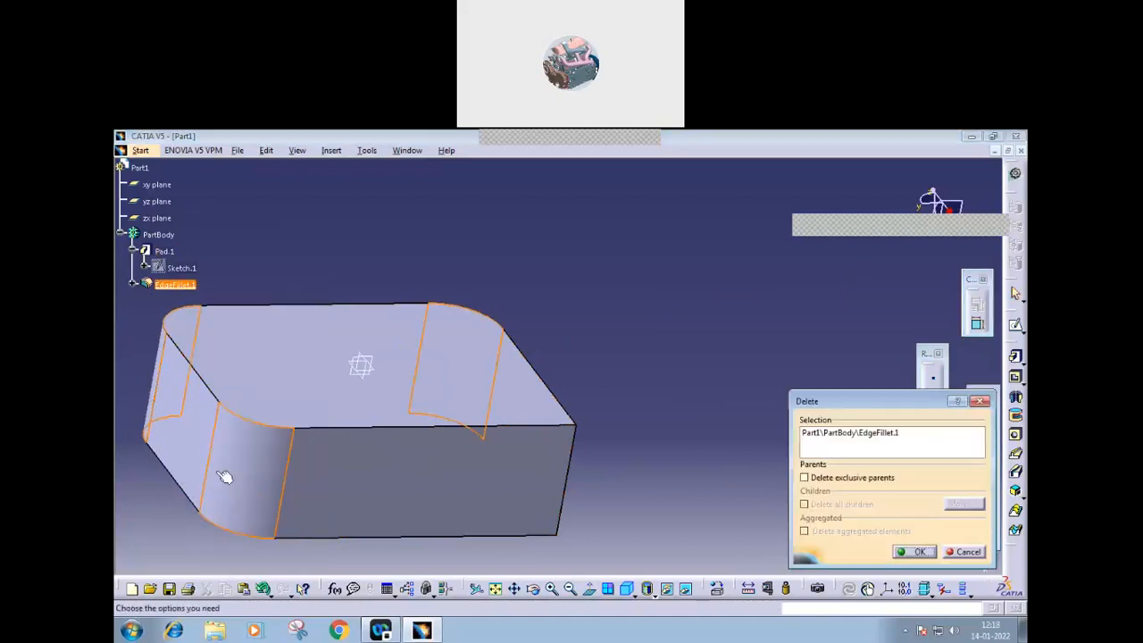
click(920, 558)
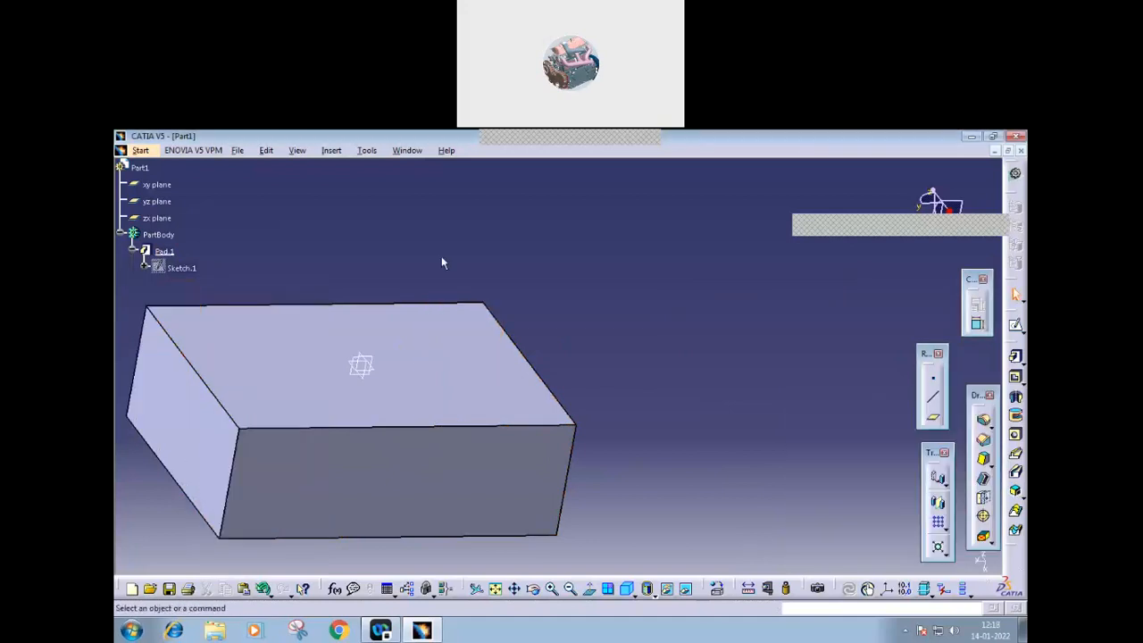
middle_drag(375, 248, 555, 290)
click(559, 232)
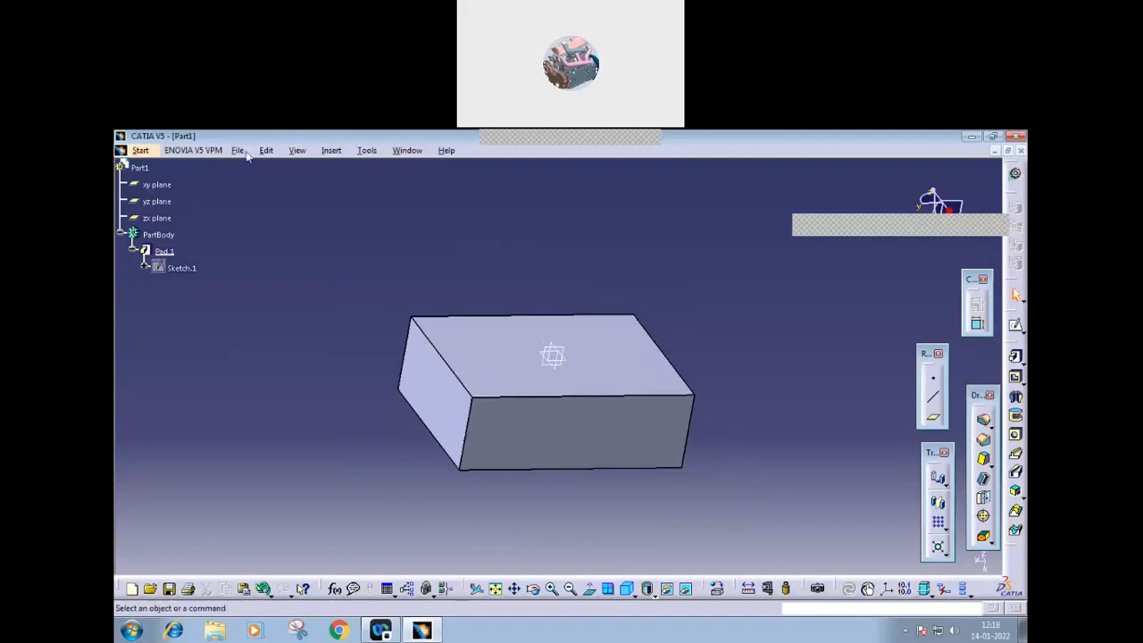
click(237, 150)
click(256, 200)
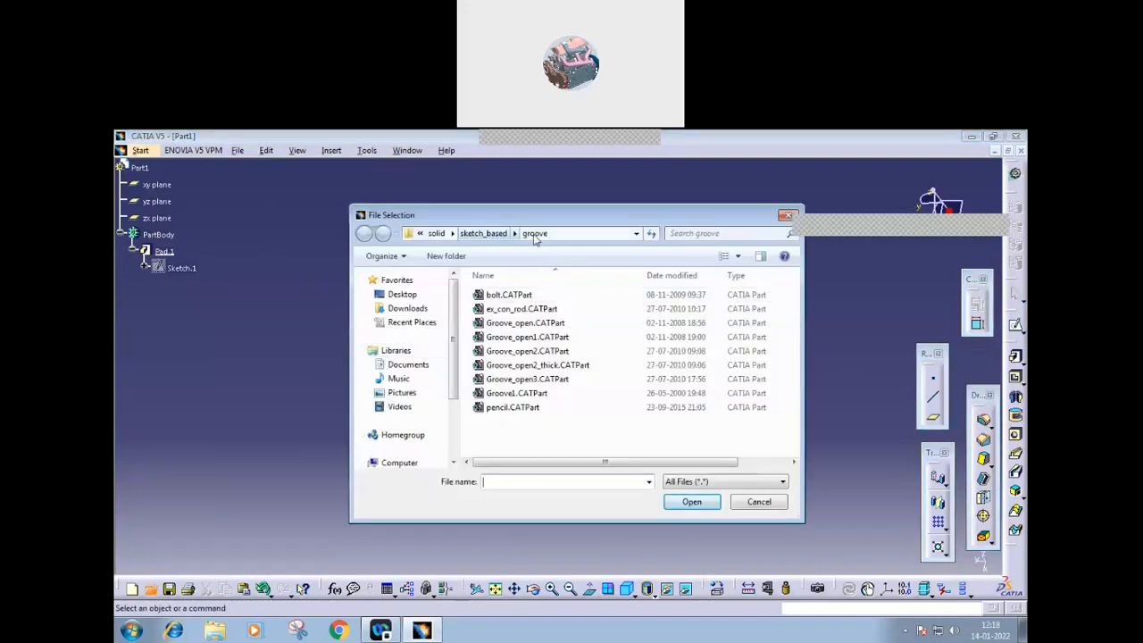
click(492, 235)
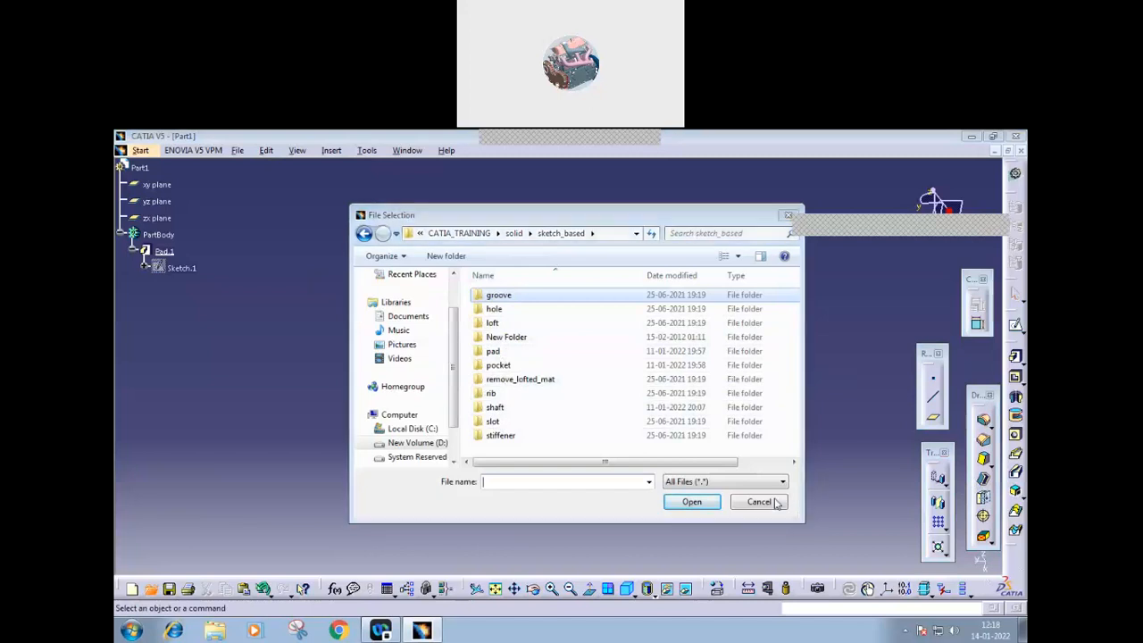
key(Escape)
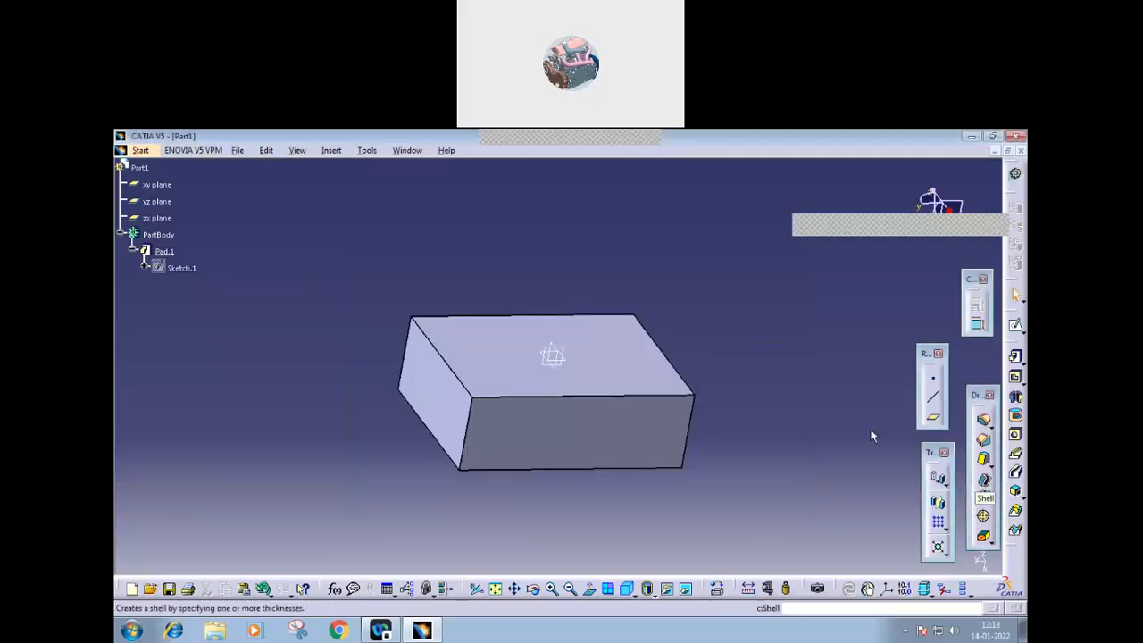
click(238, 151)
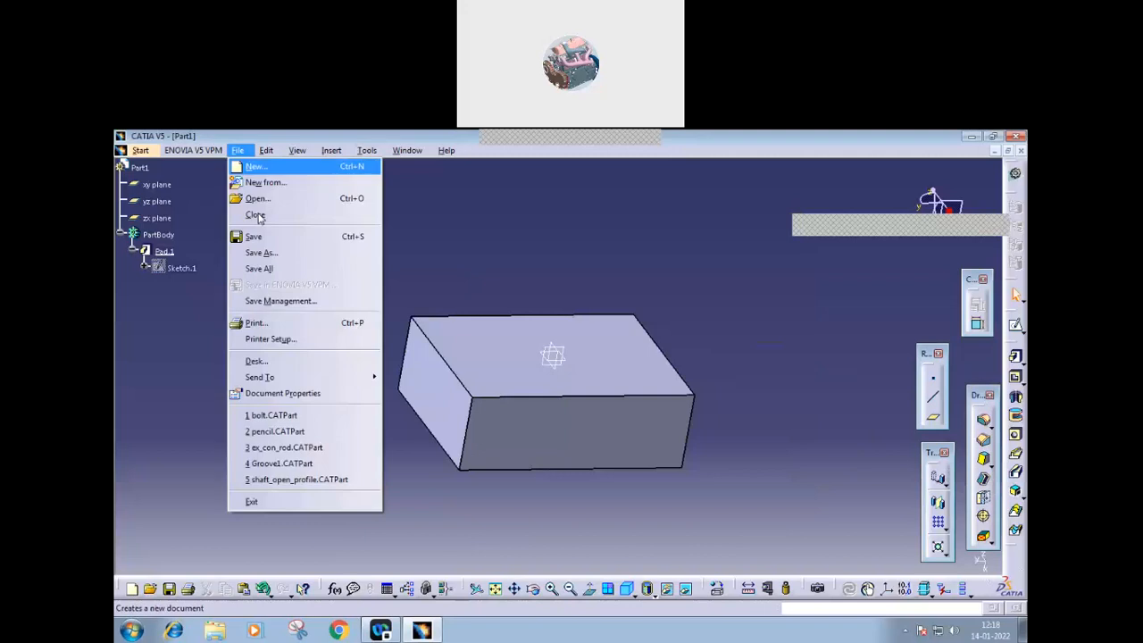
click(257, 199)
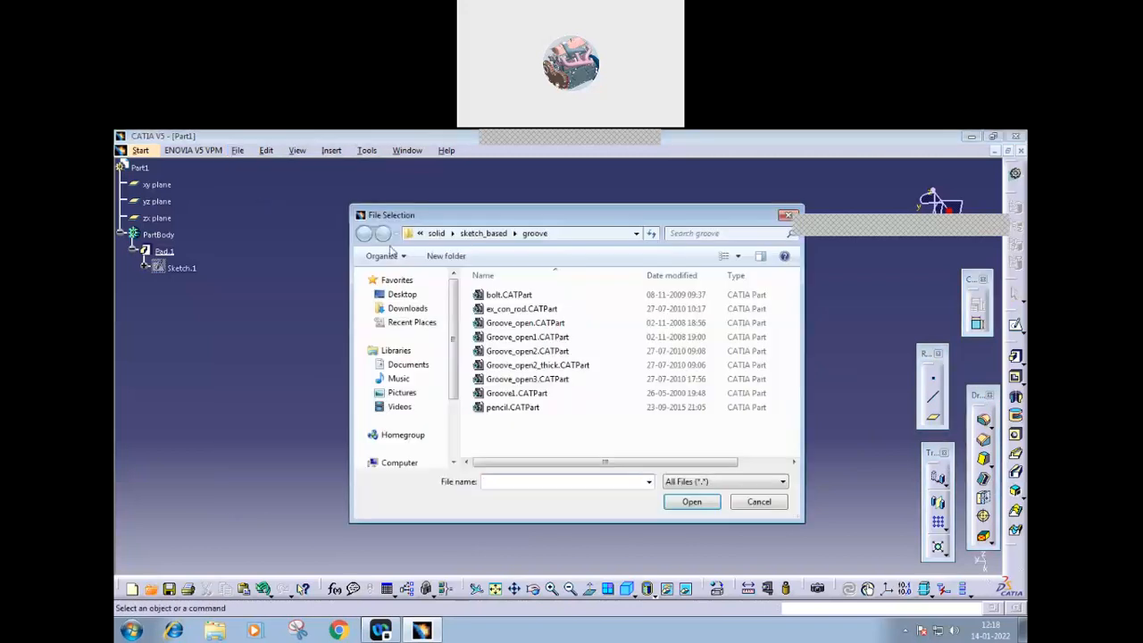
click(483, 233)
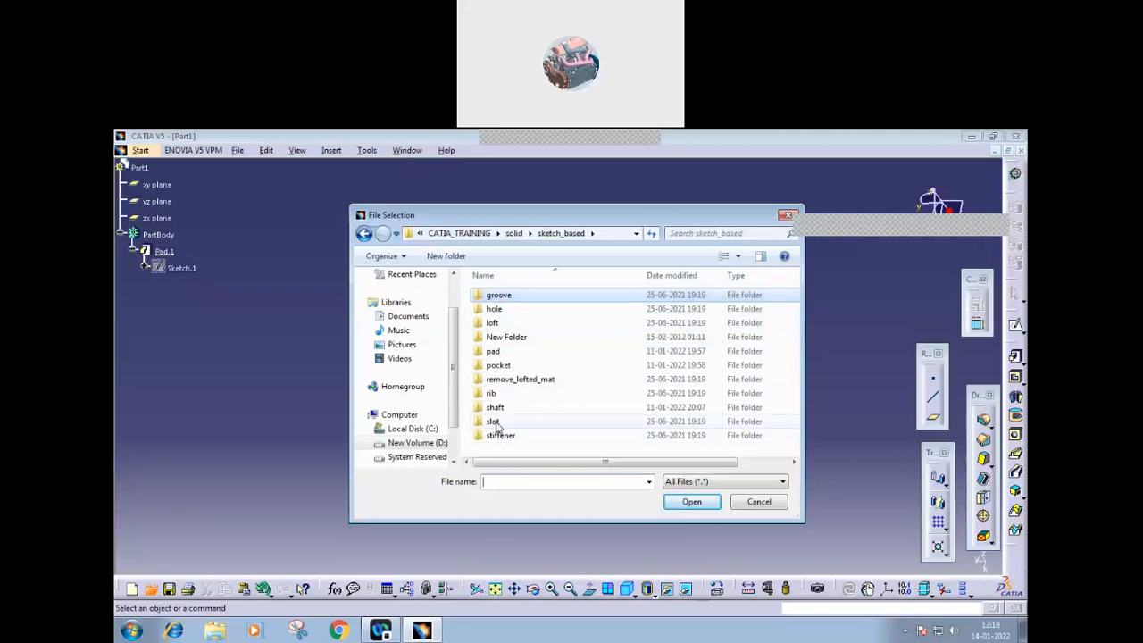
double_click(498, 341)
key(BackSpace)
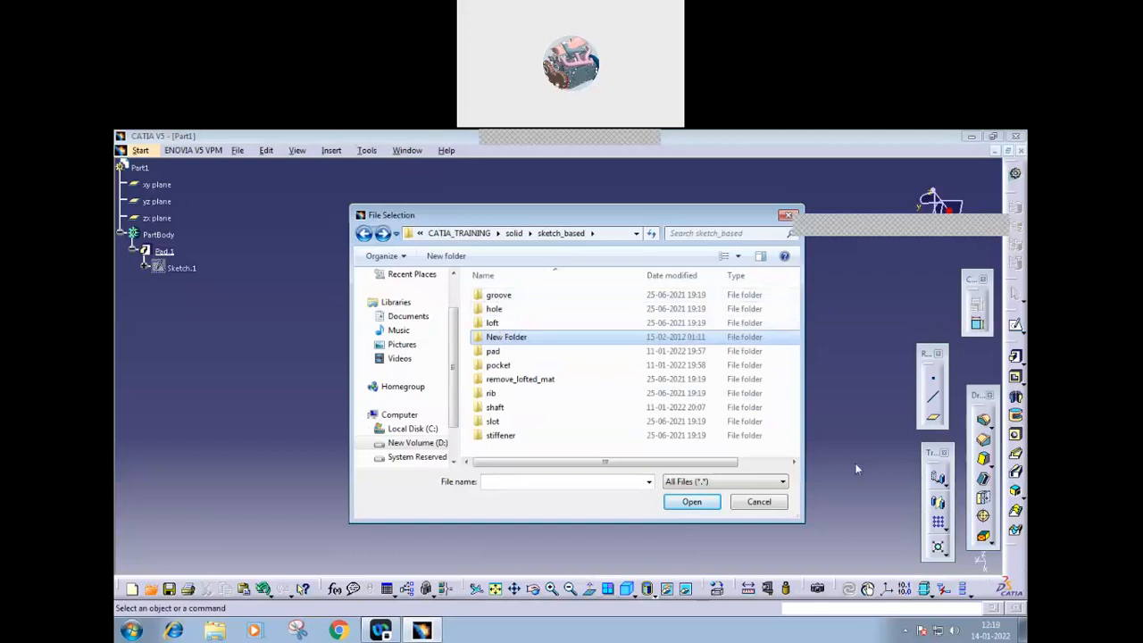
click(752, 502)
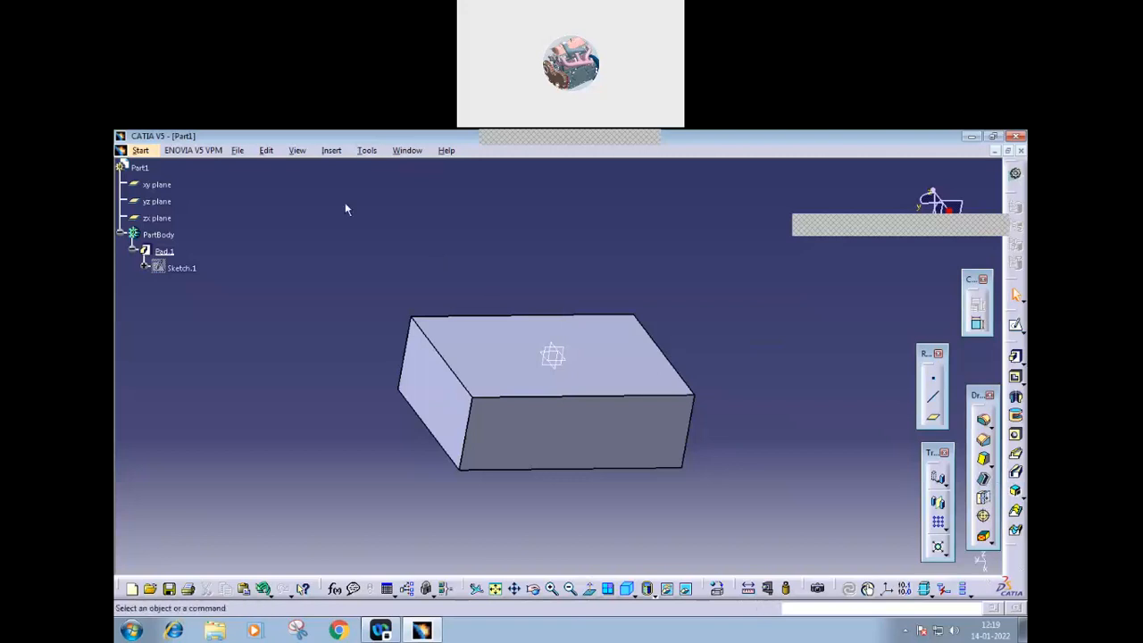
- Open Shell1.CATPart from the solid/dressed_up/shell training folder and dismiss the incident report
click(238, 150)
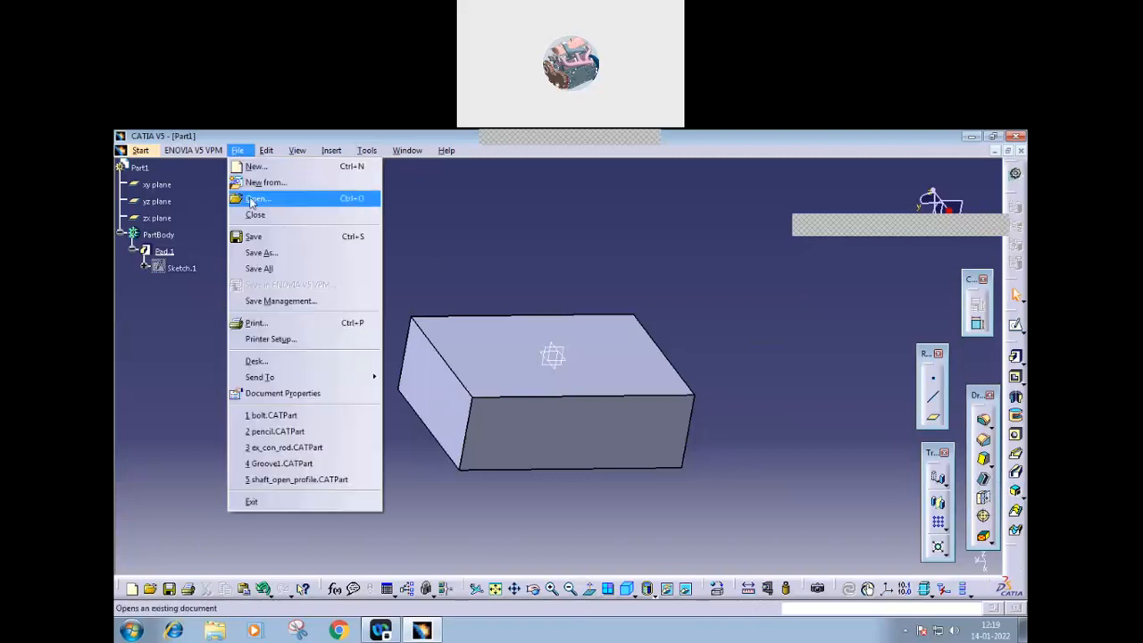
click(254, 197)
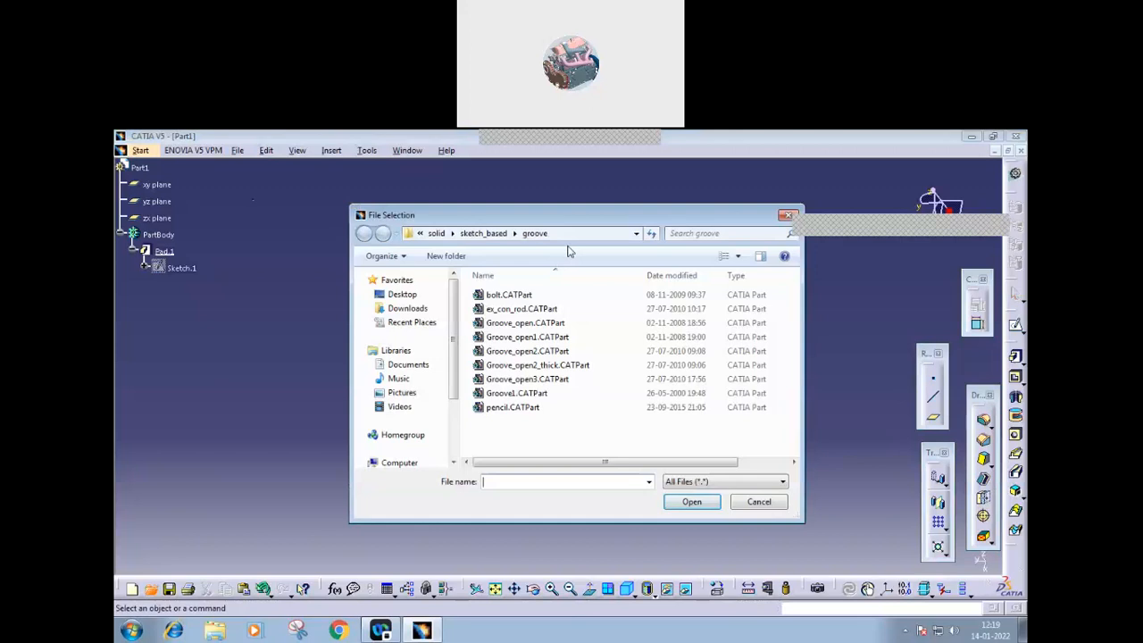
click(436, 233)
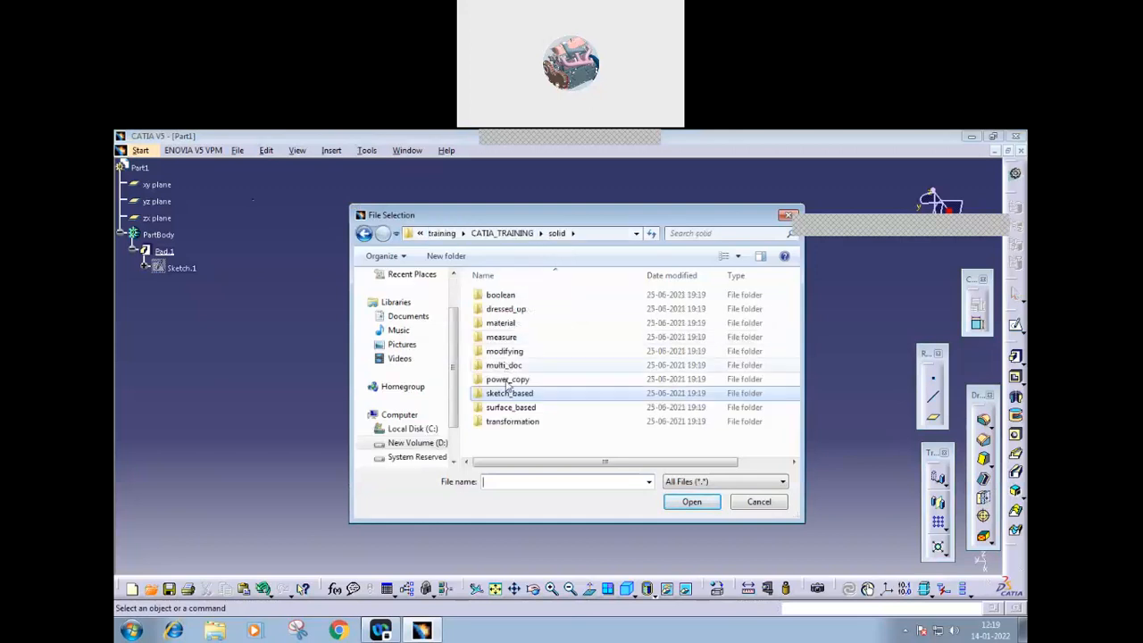
double_click(506, 309)
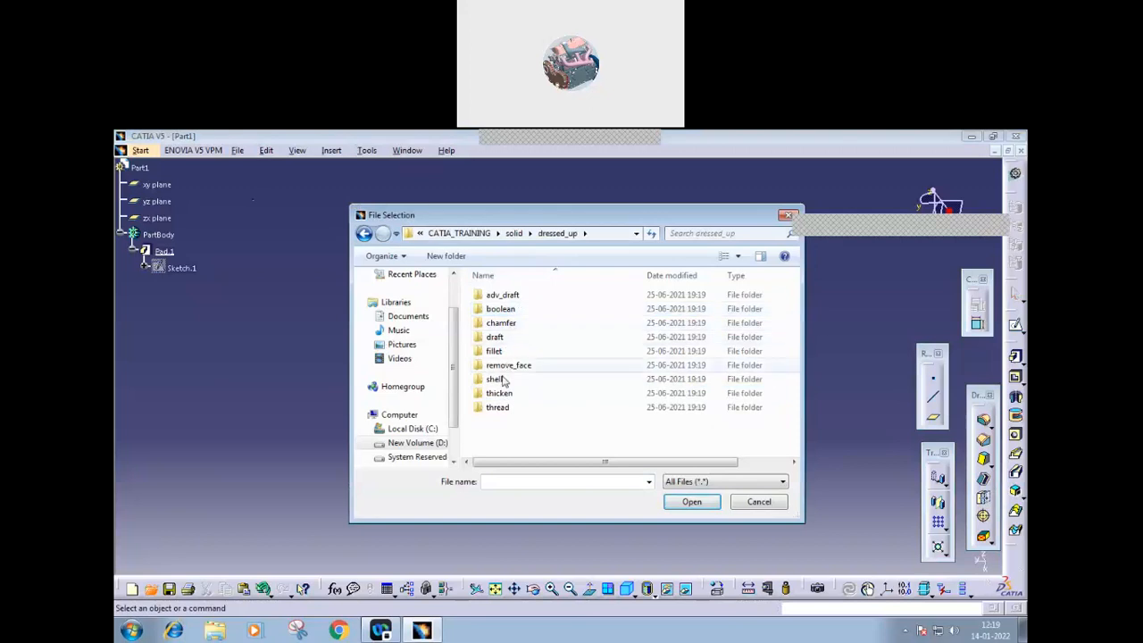
double_click(498, 380)
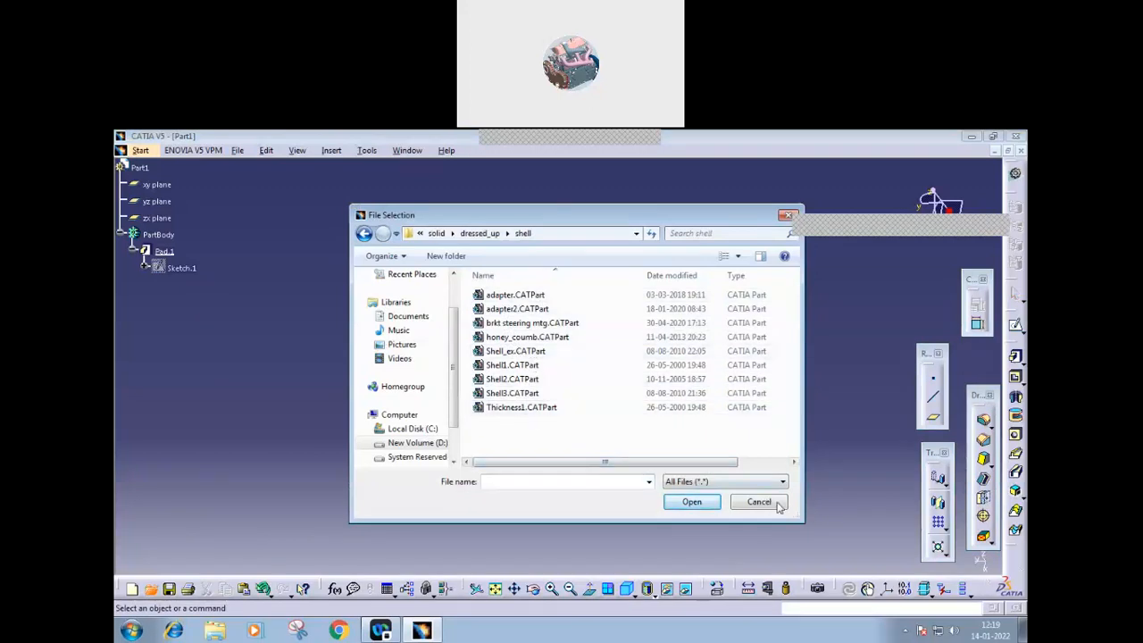
click(517, 366)
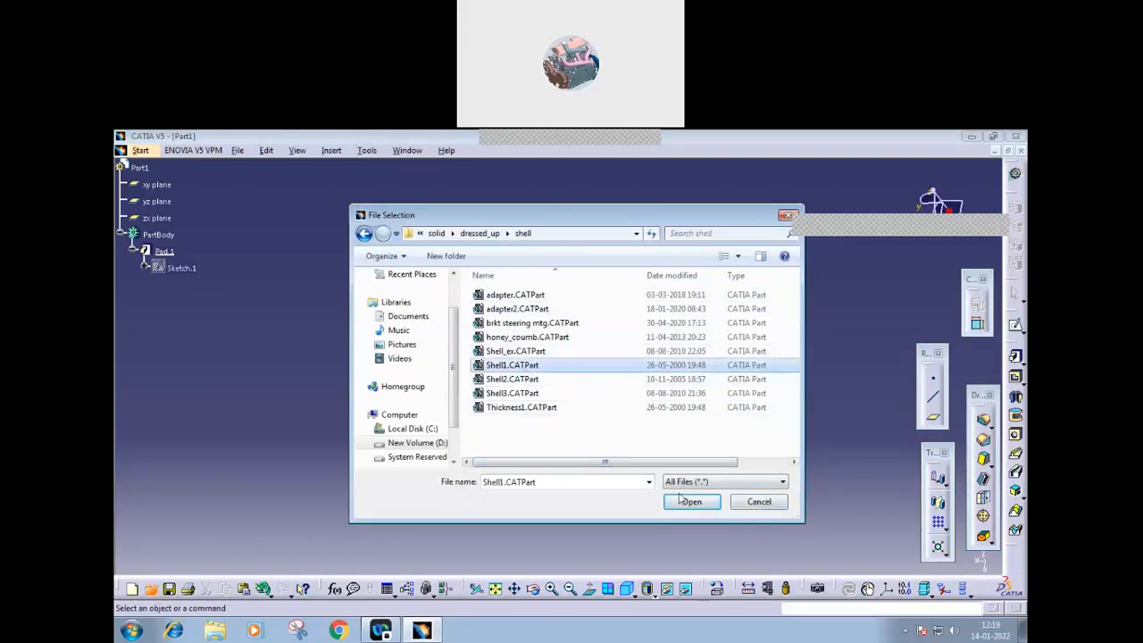
click(683, 502)
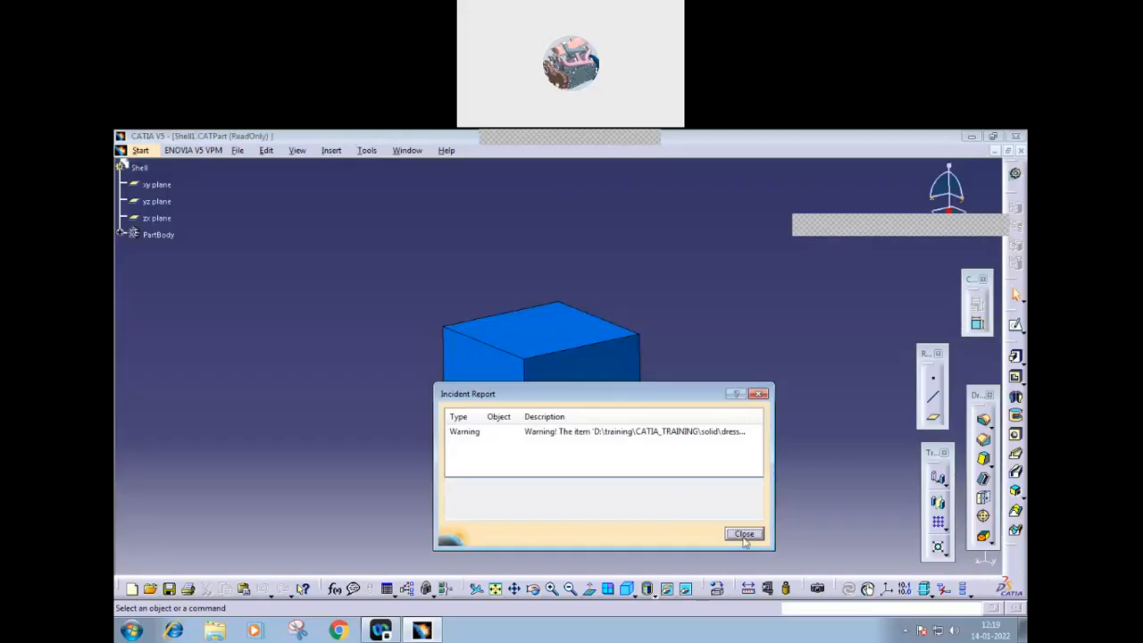
click(744, 534)
middle_drag(679, 434, 656, 457)
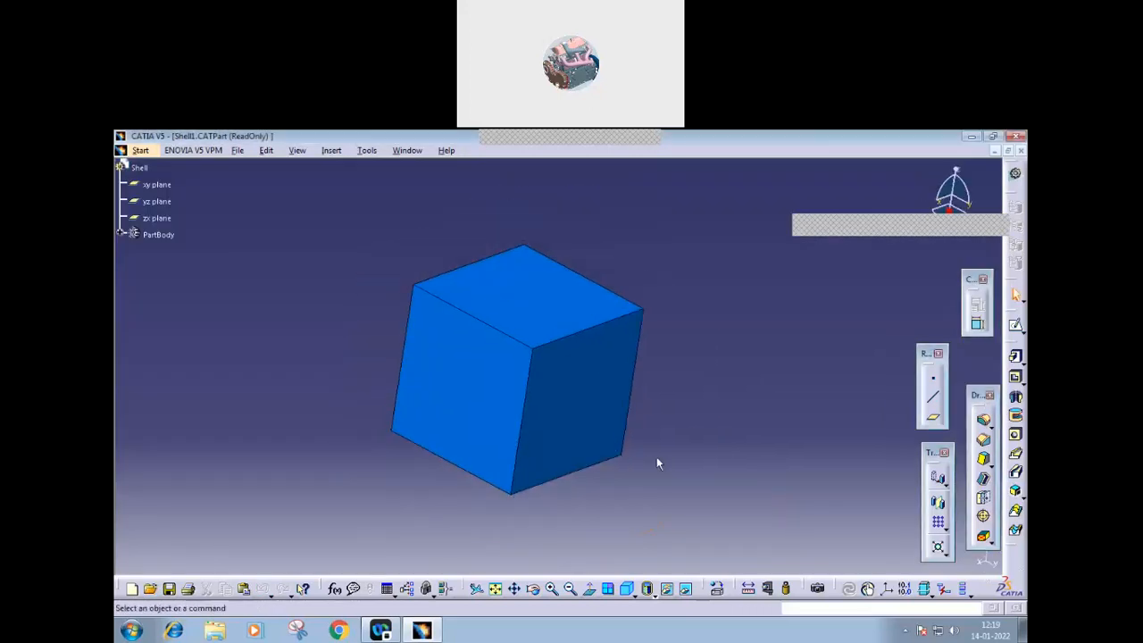
- Expand PartBody in the tree and change the fill color of Pad.1 to cyan through its properties
click(238, 152)
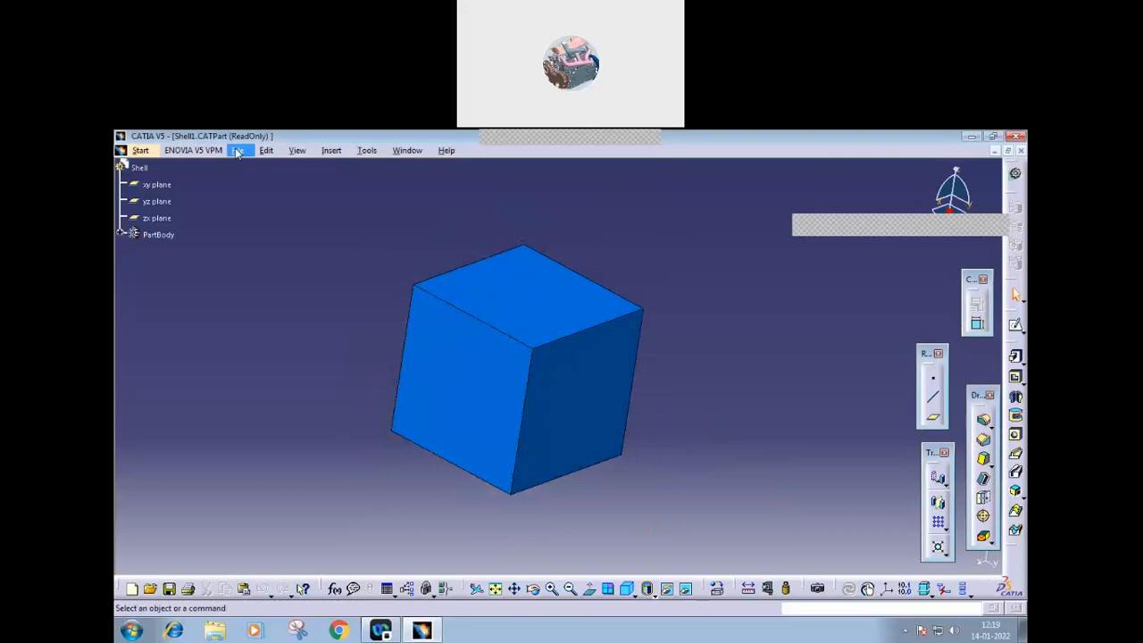
click(436, 217)
click(123, 235)
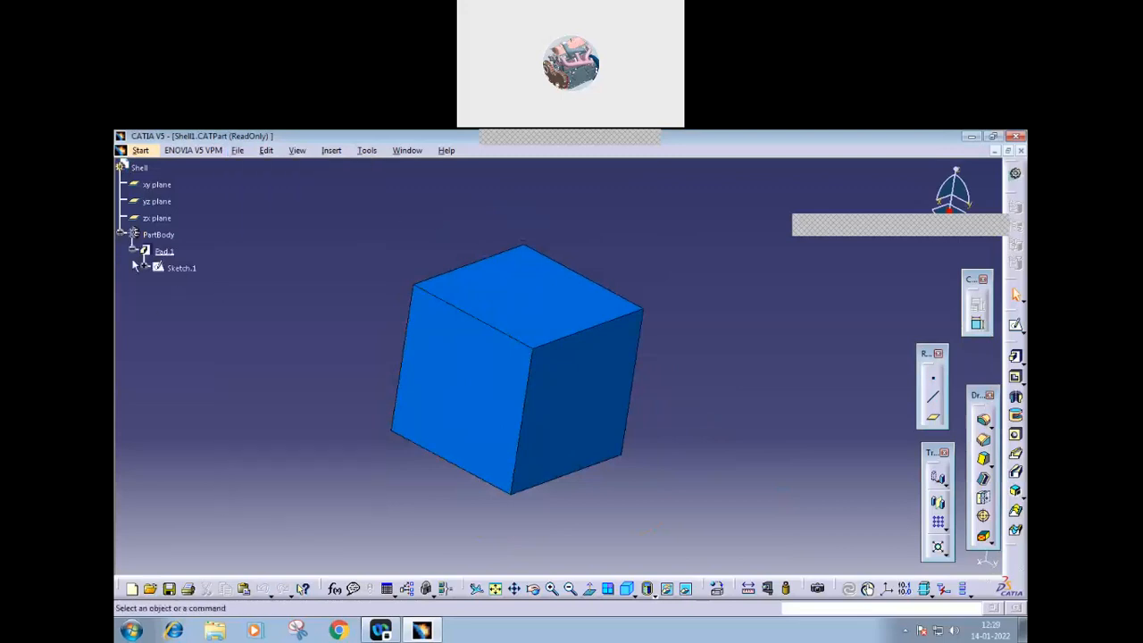
right_click(164, 252)
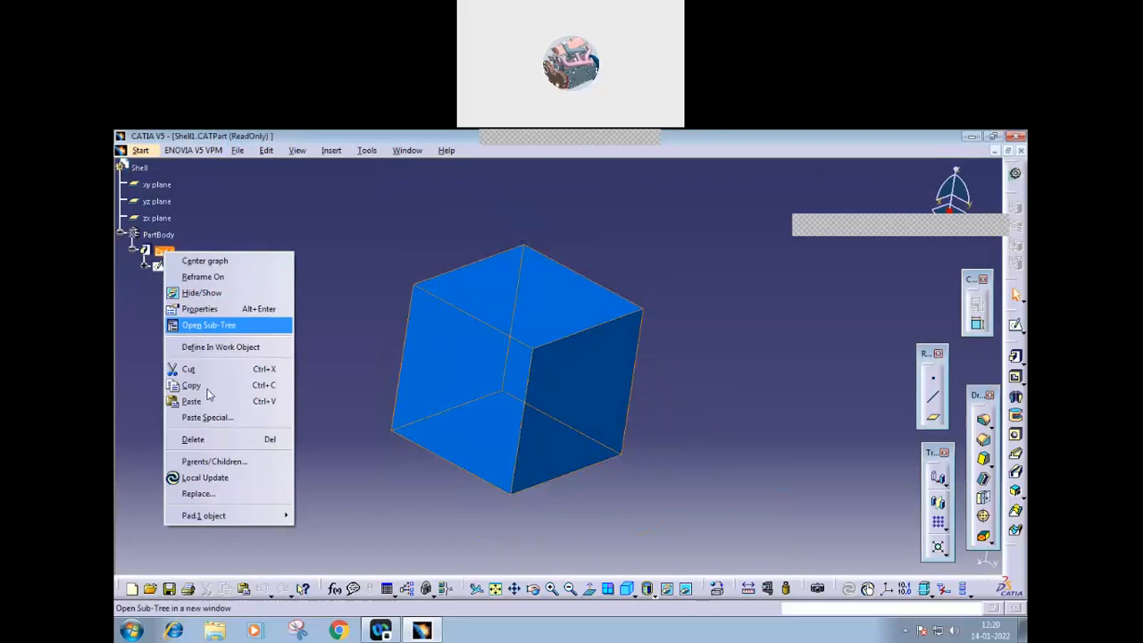
click(202, 309)
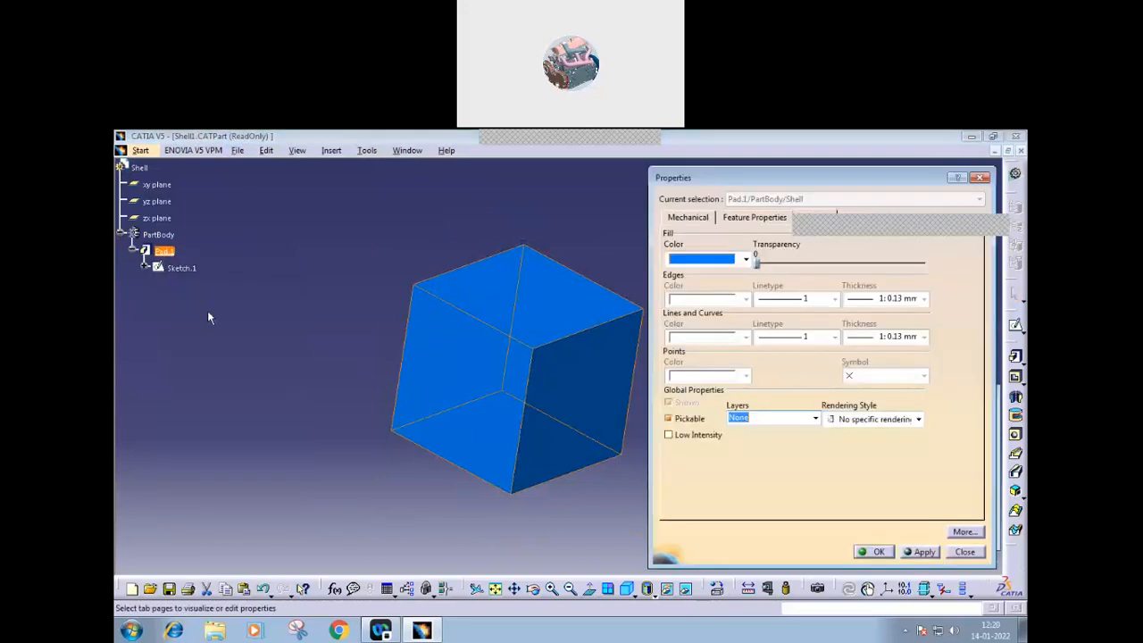
click(746, 259)
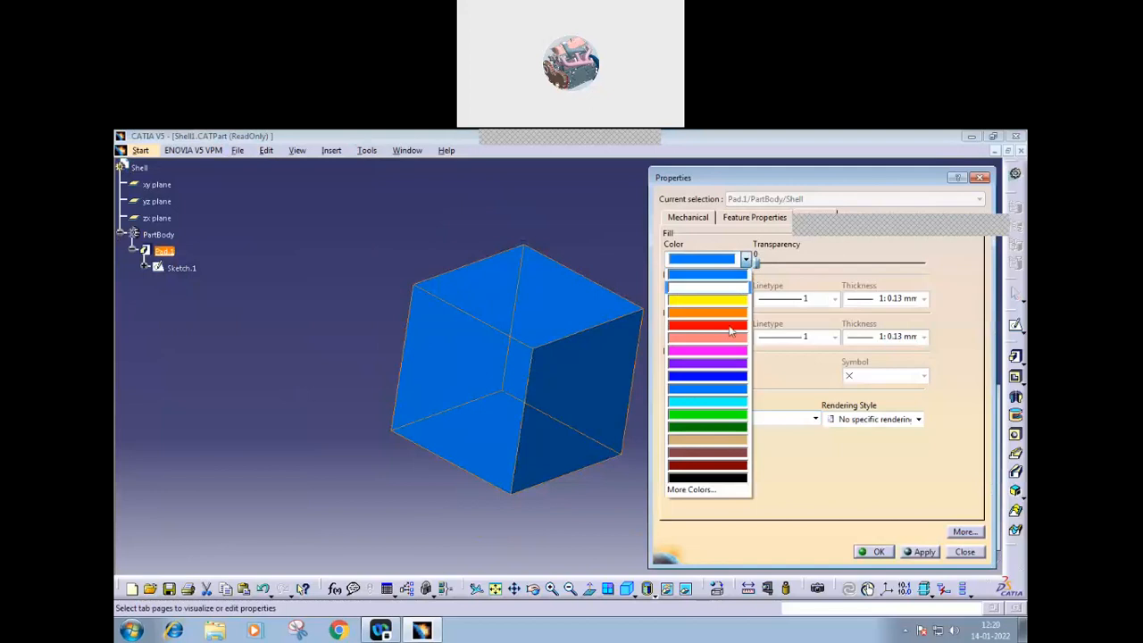
click(707, 401)
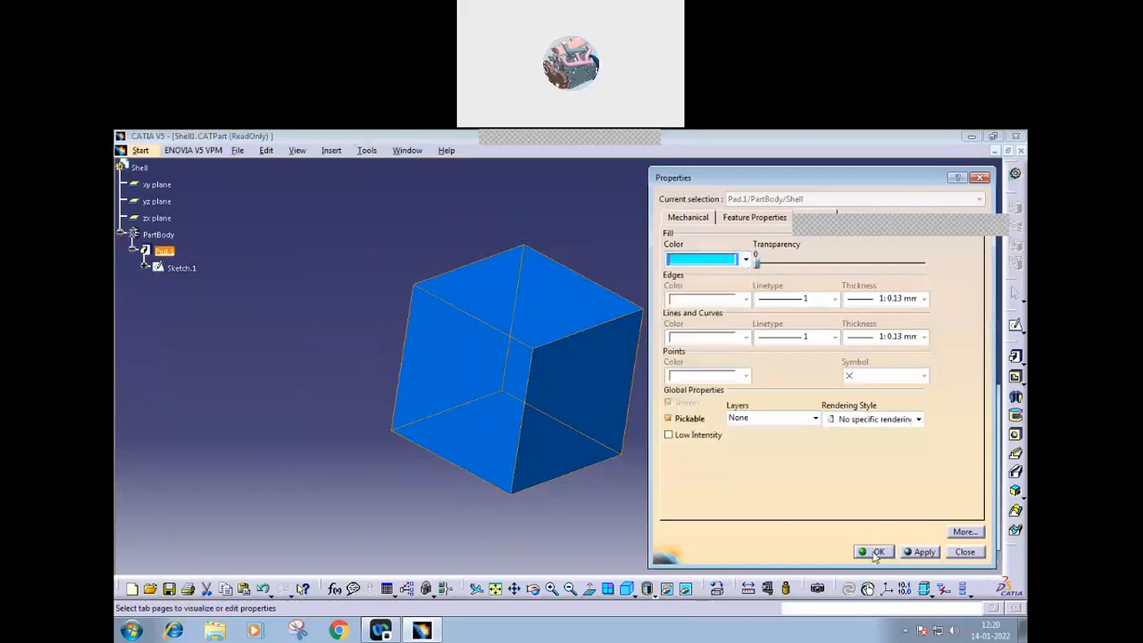
click(876, 552)
middle_drag(720, 401, 630, 493)
middle_drag(700, 442, 773, 432)
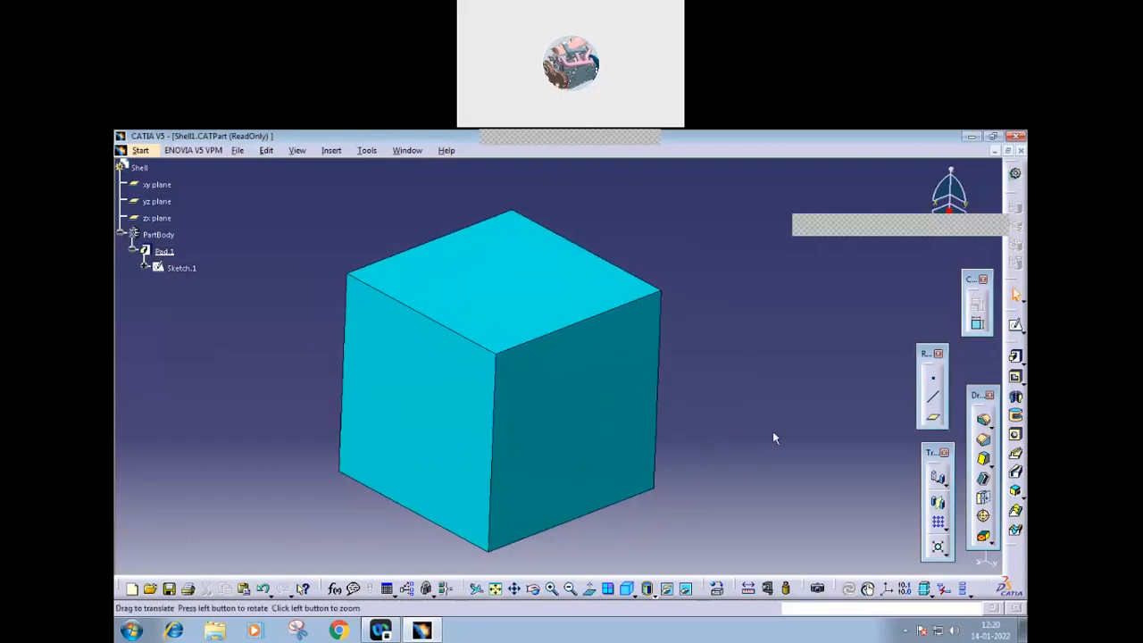
- Shell the cube with a 4 mm default inside thickness, removing the top face and the dark front side face
click(983, 479)
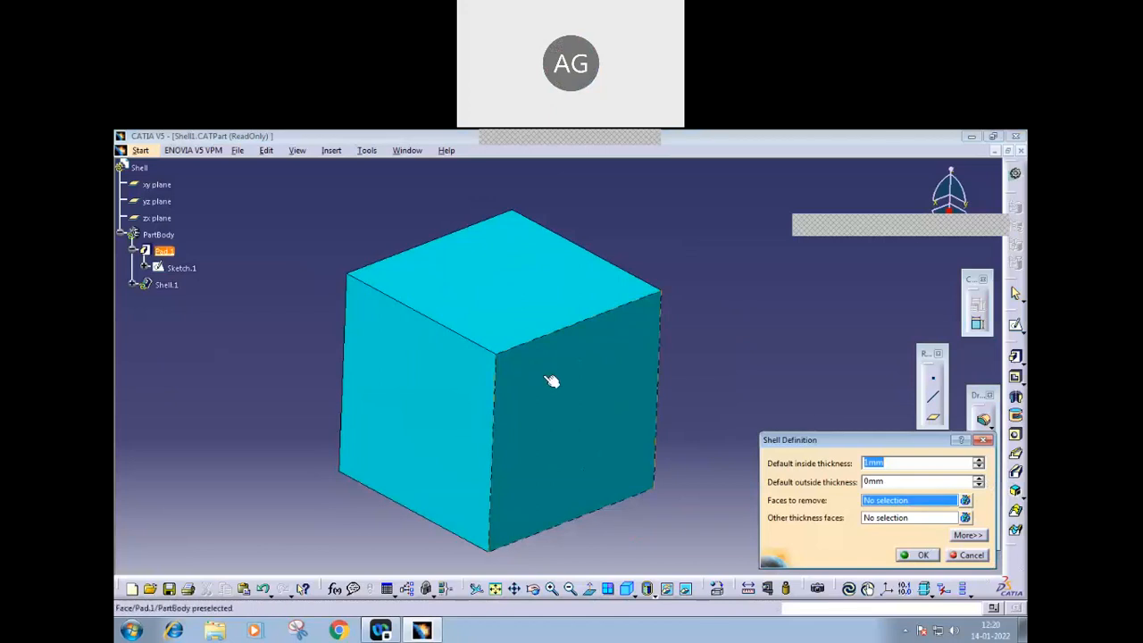
middle_drag(711, 389, 695, 399)
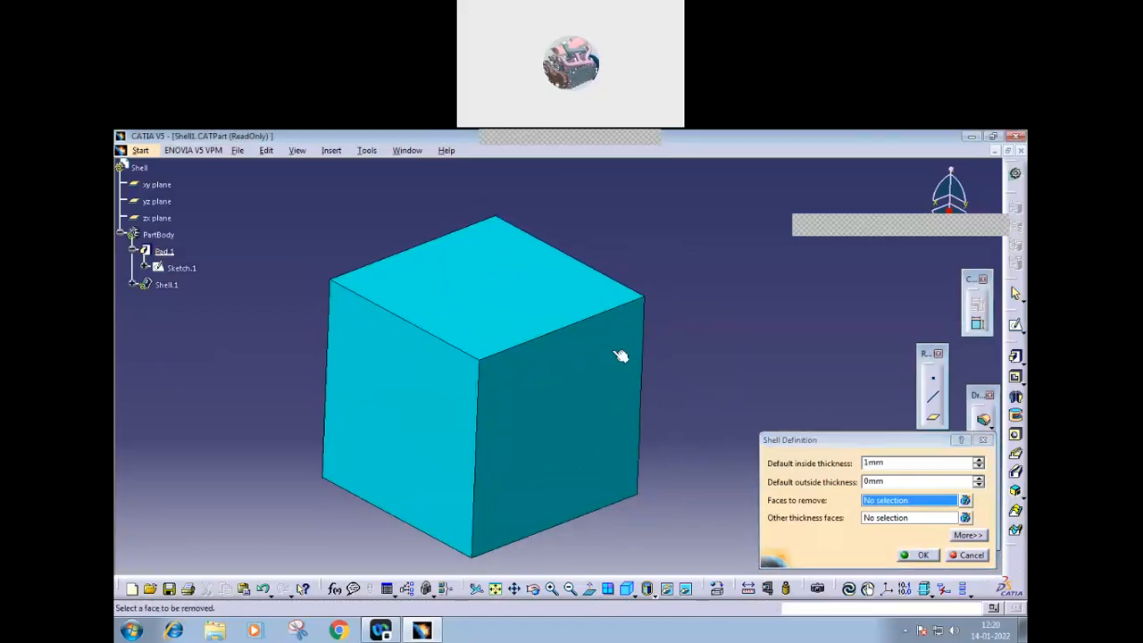
click(484, 302)
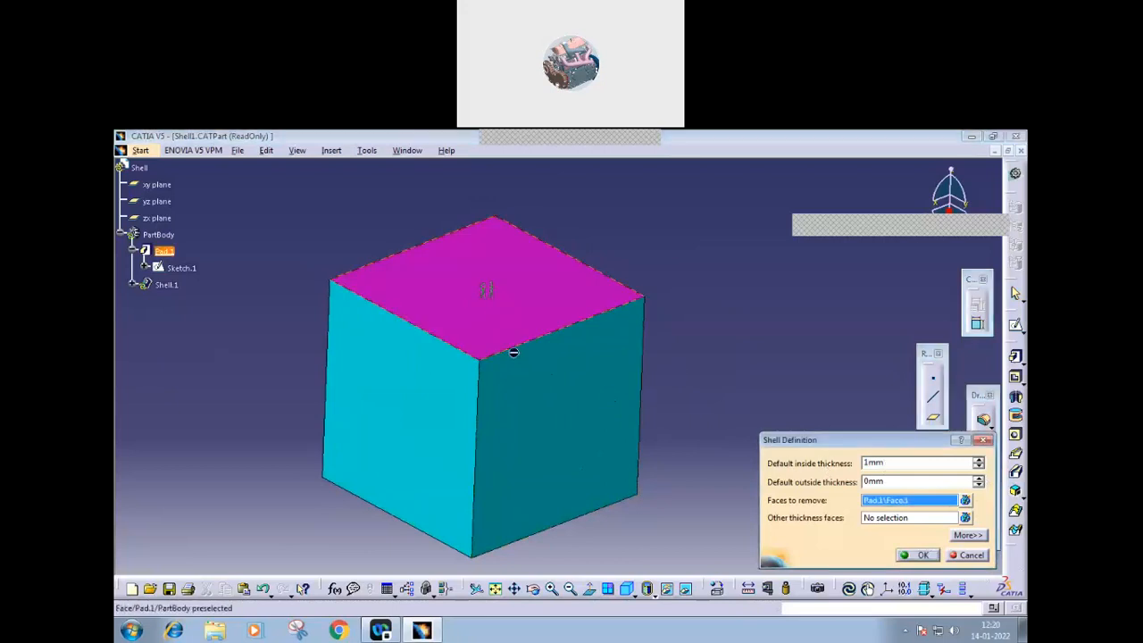
click(528, 404)
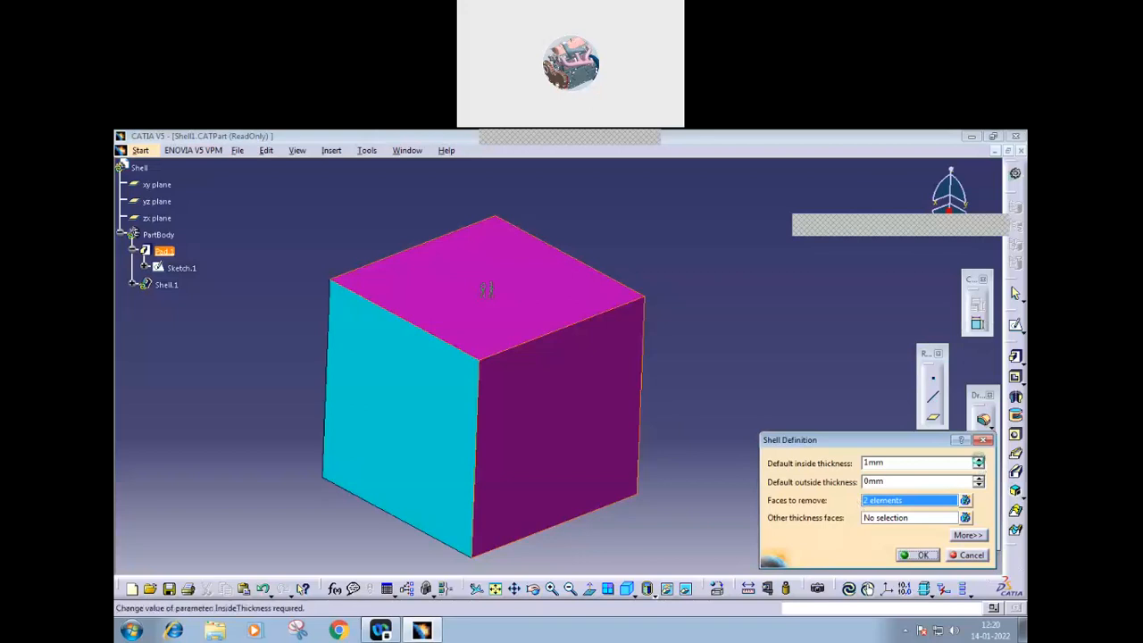
click(979, 459)
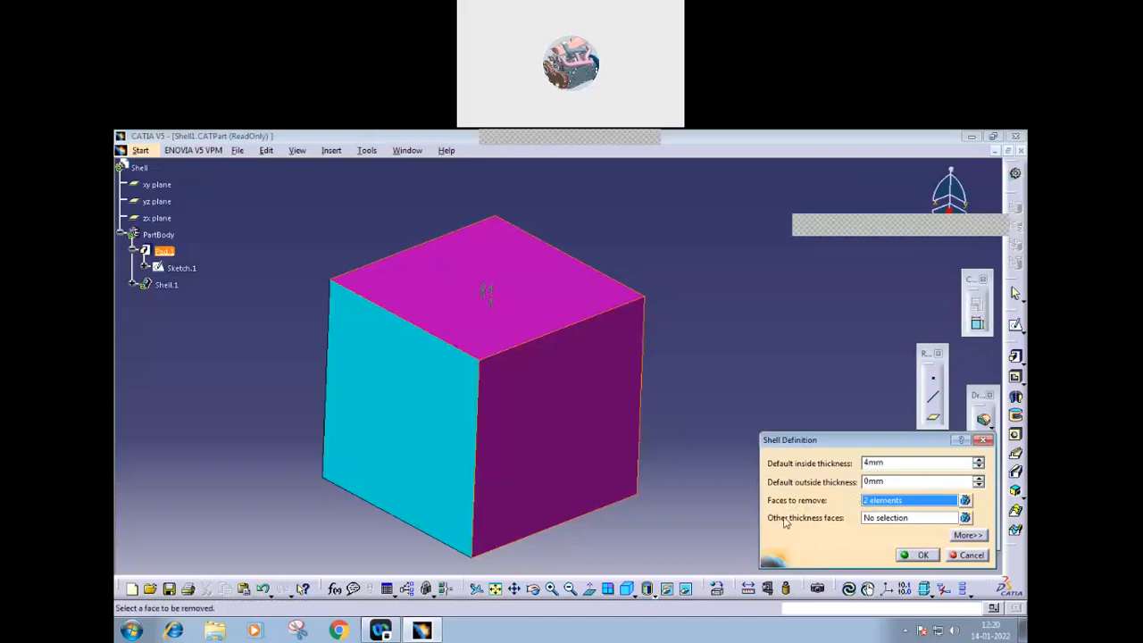
click(925, 556)
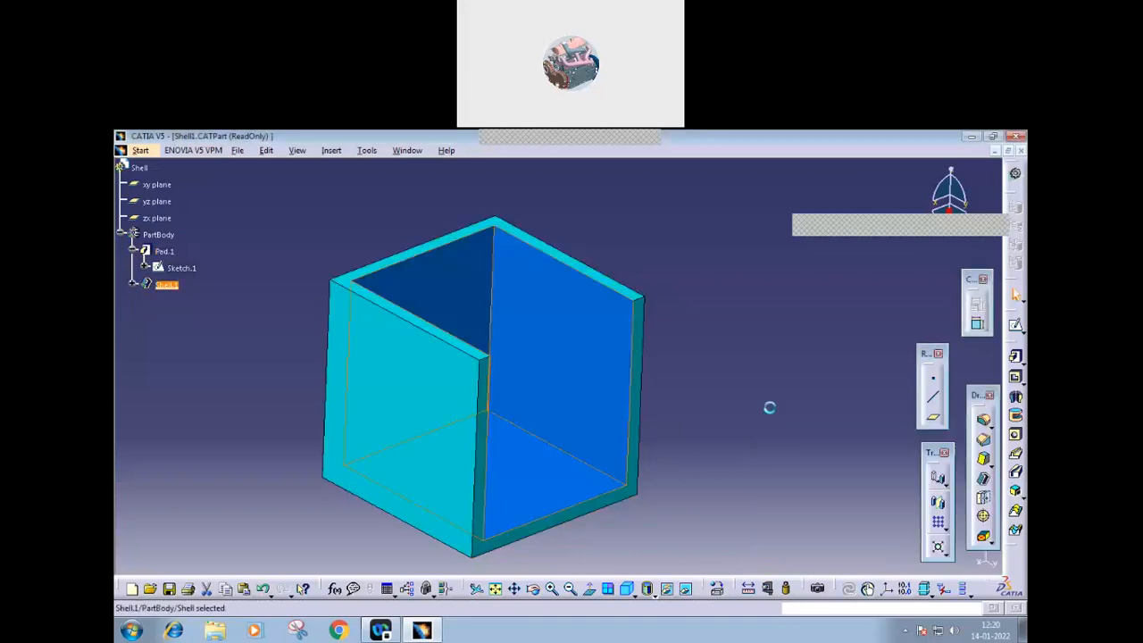
mouse_move(756, 403)
middle_down()
mouse_move(643, 420)
mouse_move(741, 403)
mouse_move(720, 413)
mouse_move(745, 414)
middle_up()
- Edit the shell to add the remaining visible side face as an other-thickness face with 10 mm outside thickness
double_click(561, 353)
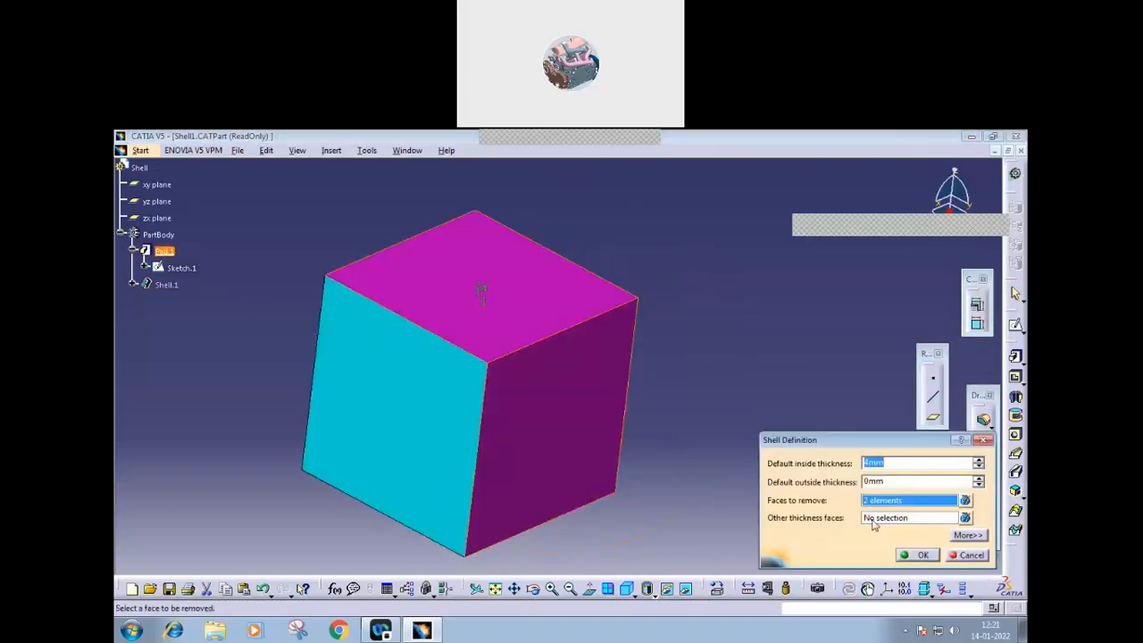
click(884, 519)
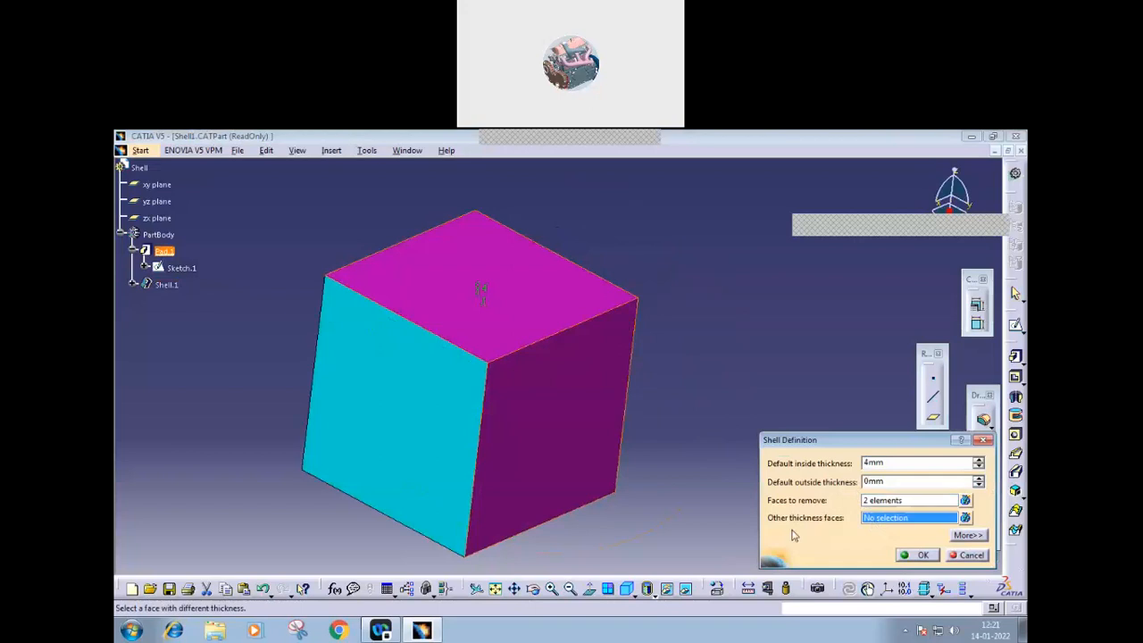
click(420, 440)
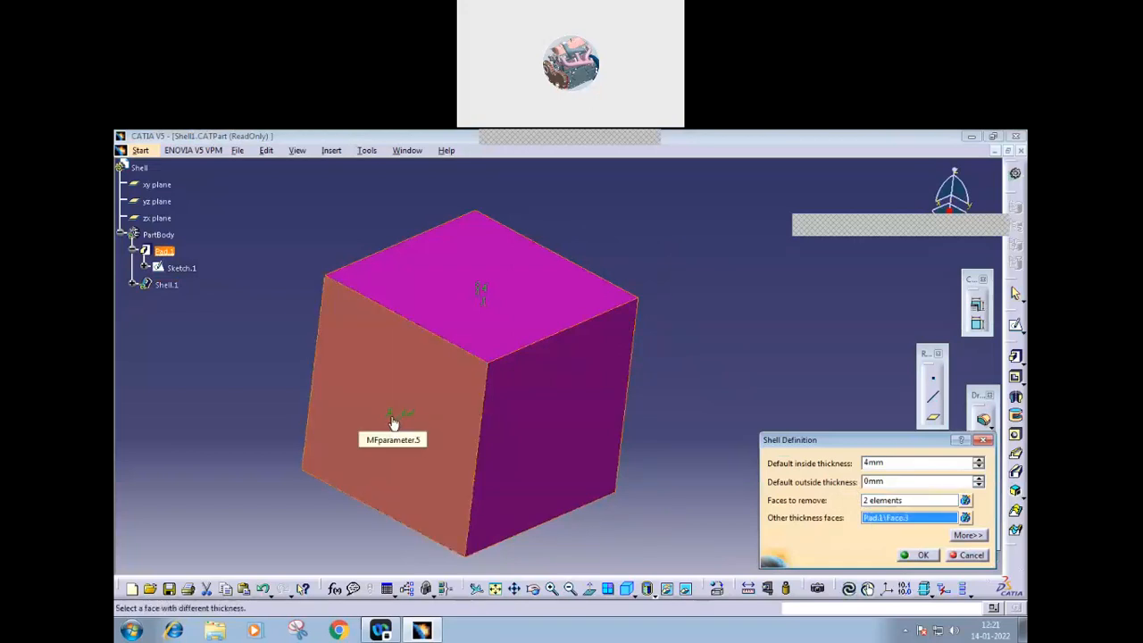
double_click(397, 423)
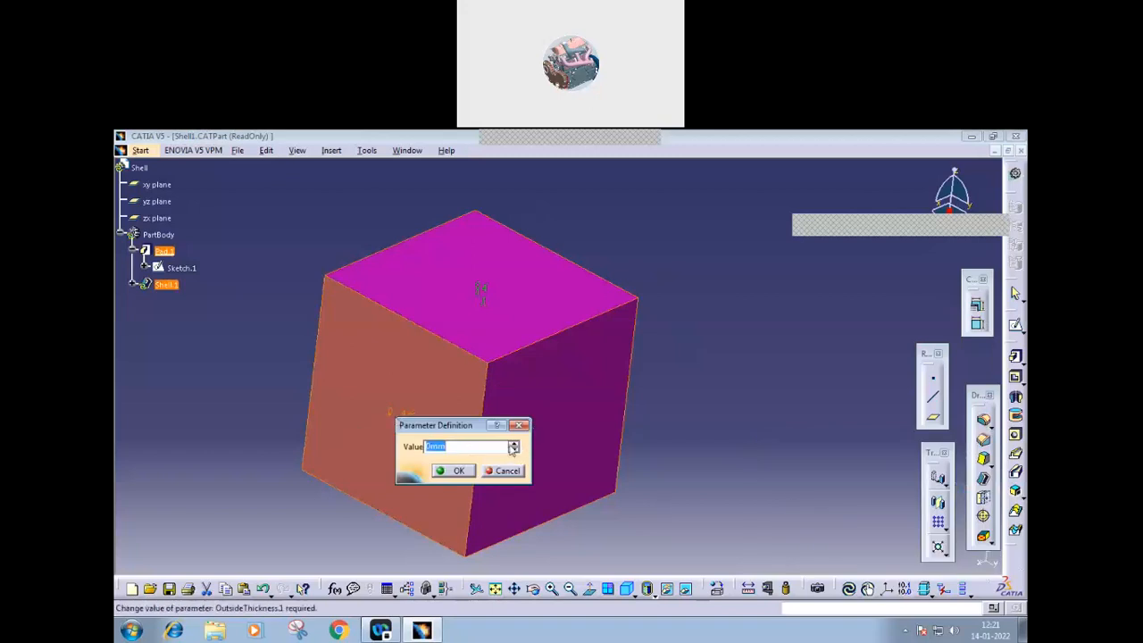
click(514, 445)
click(514, 449)
click(453, 471)
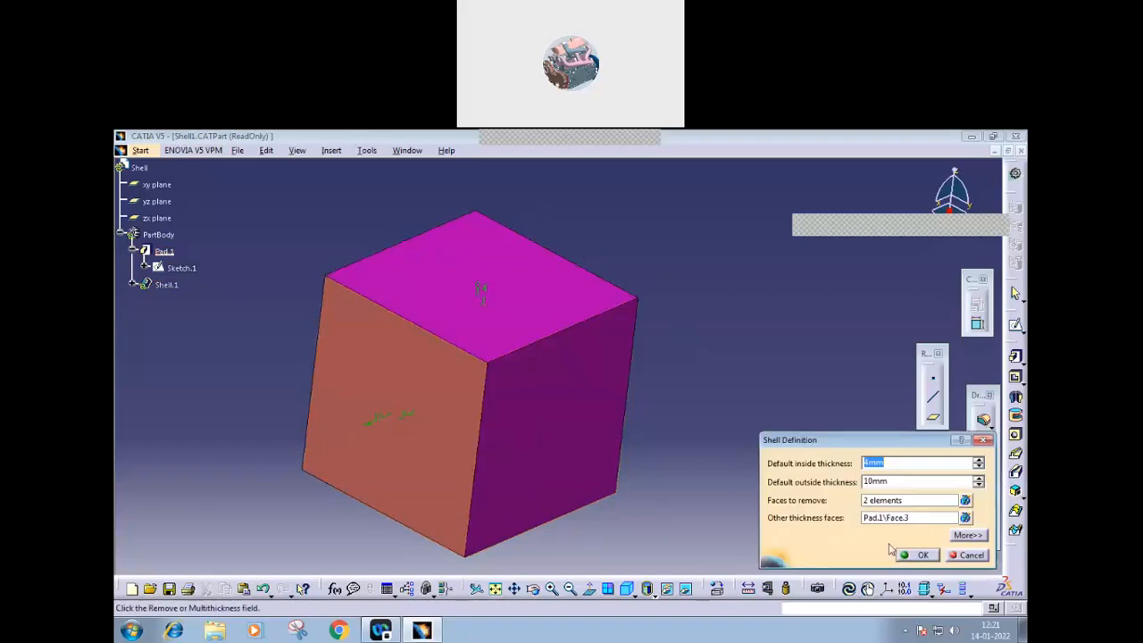
click(920, 554)
middle_drag(835, 490, 689, 440)
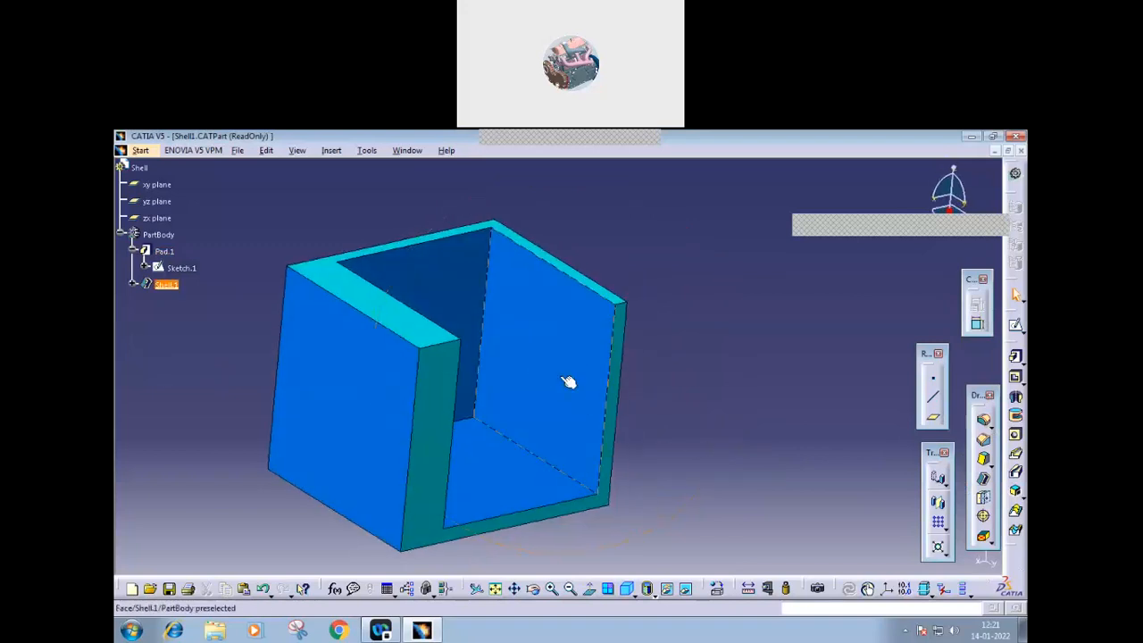
- Set the shell's default outside thickness to 3 mm
double_click(558, 376)
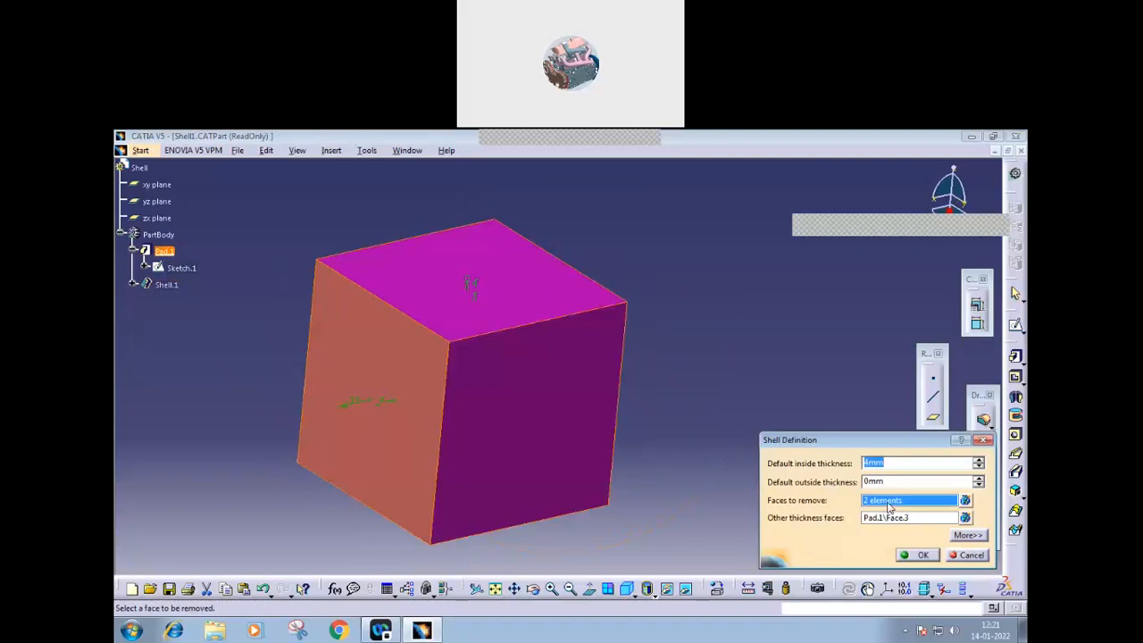
click(978, 479)
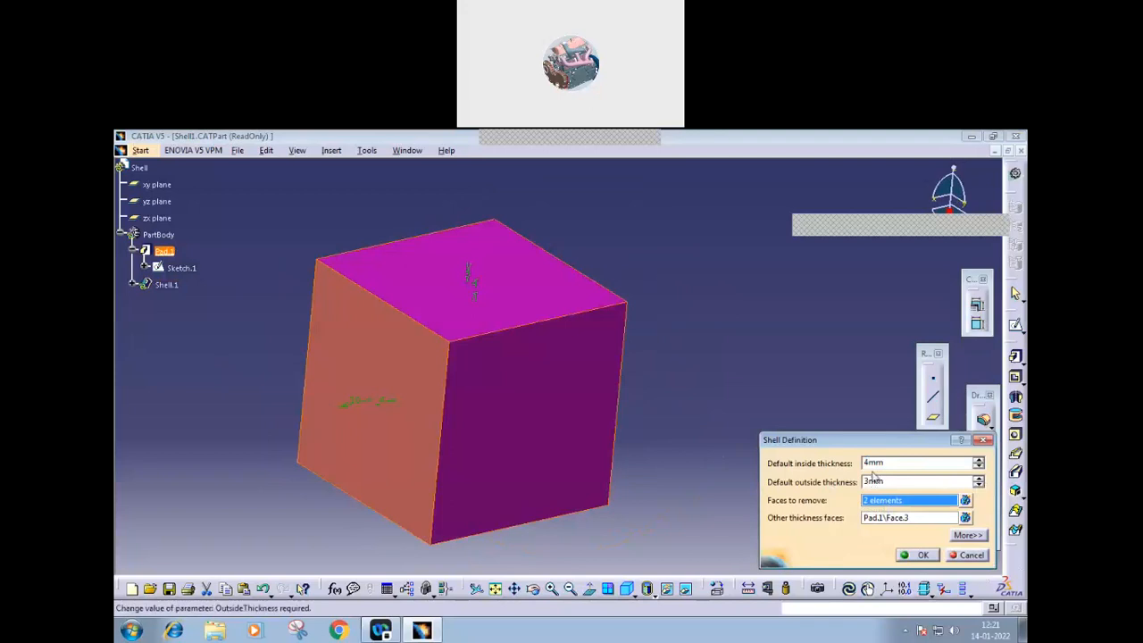
click(923, 555)
middle_drag(795, 427, 671, 338)
click(844, 522)
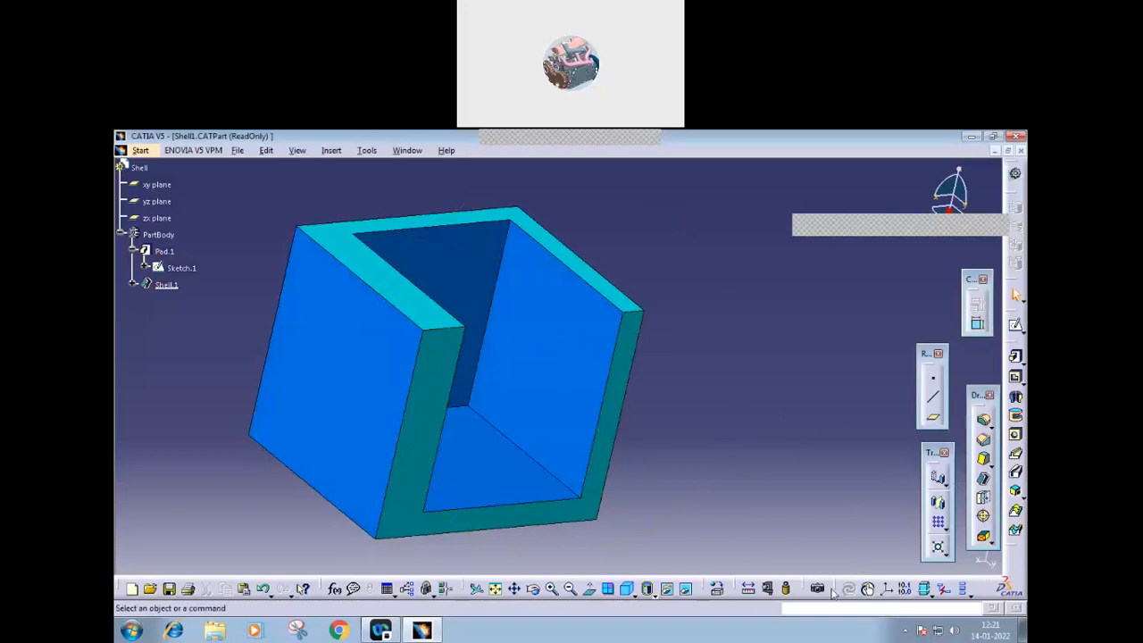
- Measure the thin wall's edge and the thick wall's edge at the open front with Measure Item
click(637, 317)
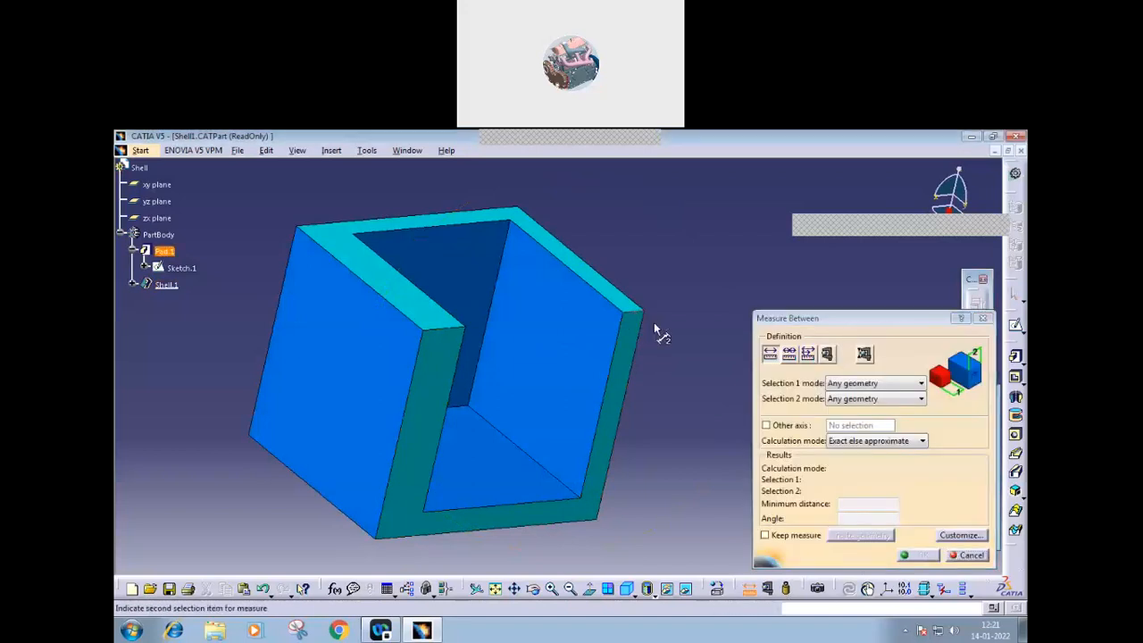
click(768, 591)
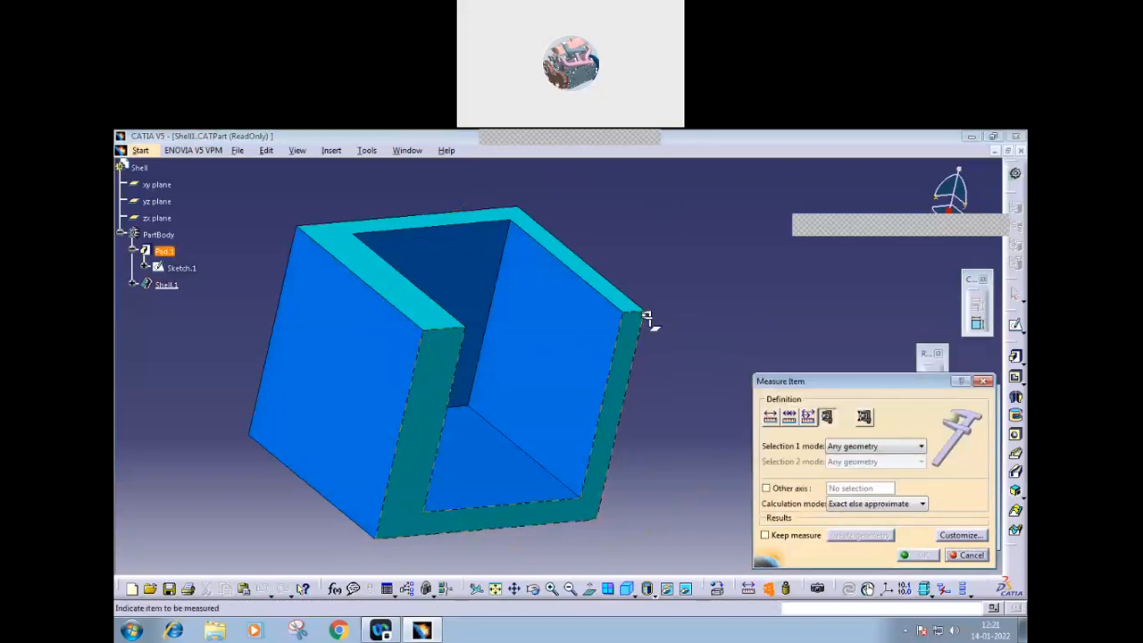
click(639, 312)
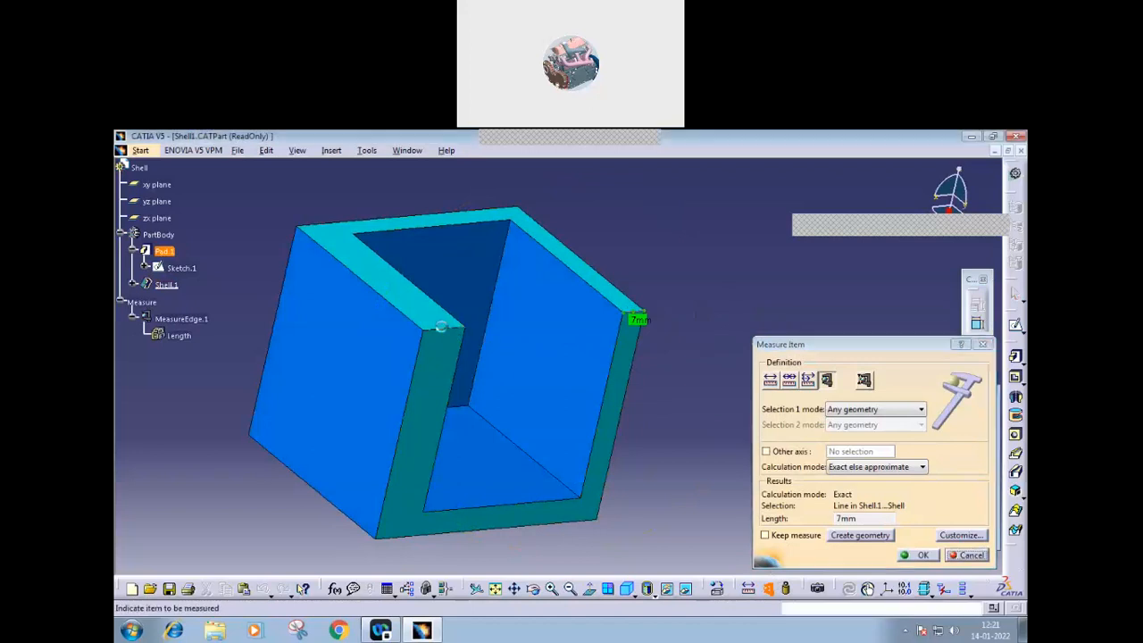
click(442, 327)
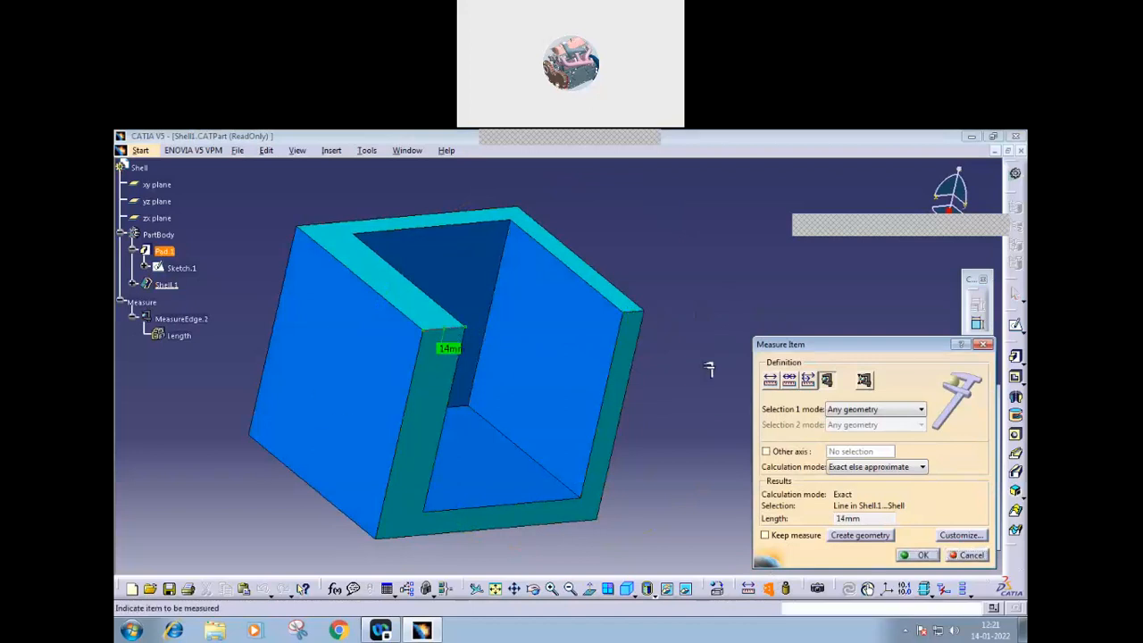
click(920, 556)
- Reopen the shell definition, review its thicknesses and selected faces, and accept it as is
click(581, 349)
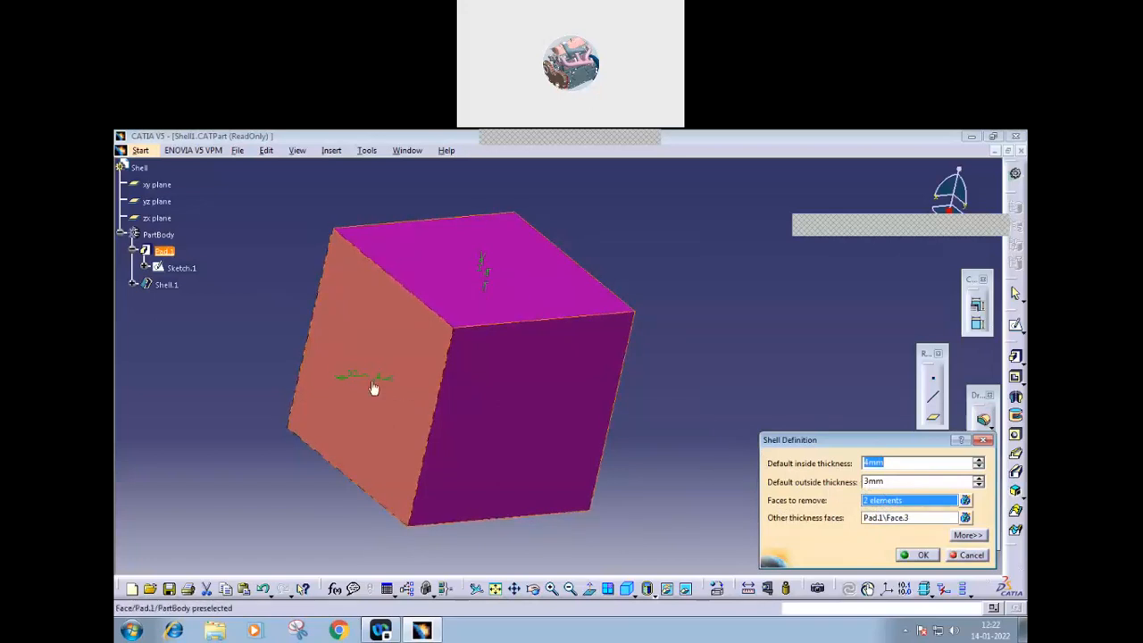
middle_drag(676, 411, 670, 418)
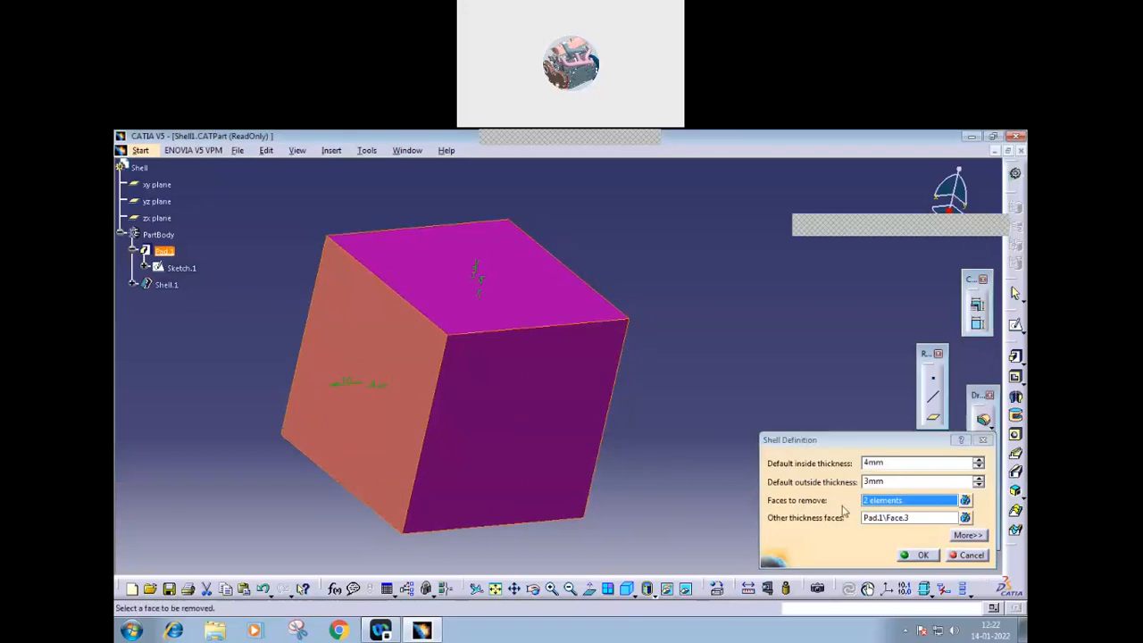
click(922, 557)
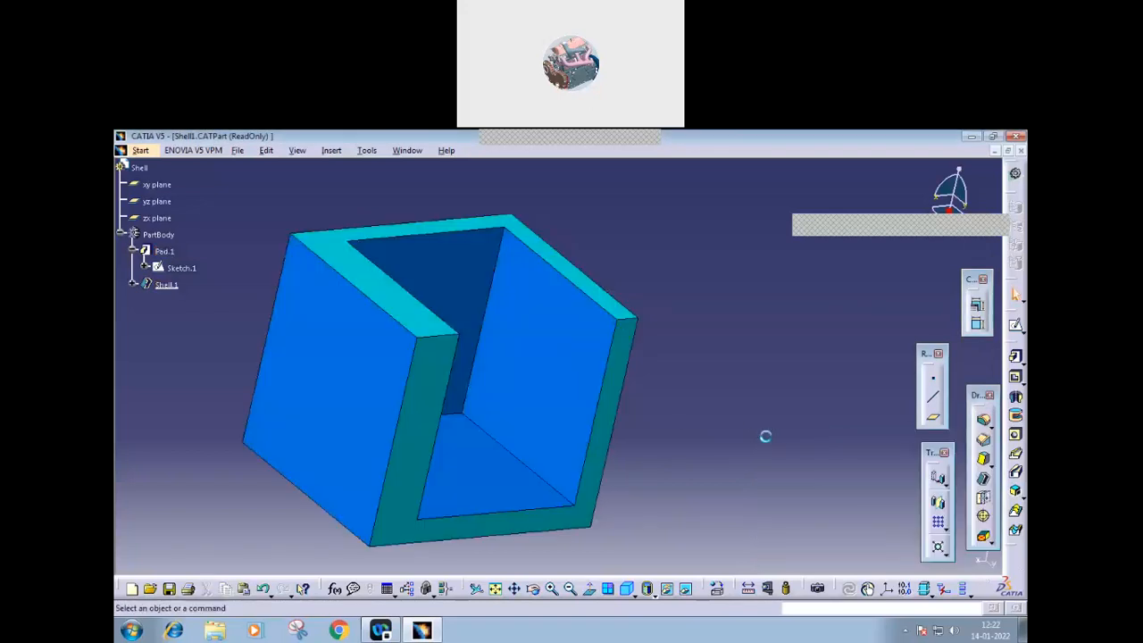
middle_drag(747, 401, 760, 425)
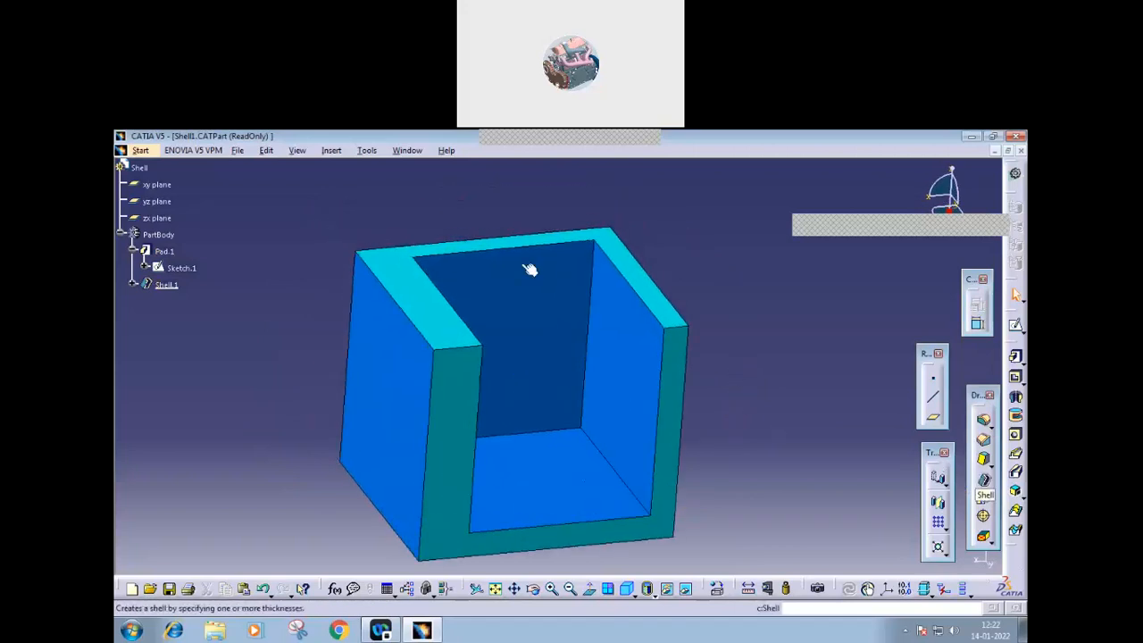
- Open Shell2.CATPart from the shell training folder, dismiss the incident report, and inspect the part
click(238, 151)
click(273, 196)
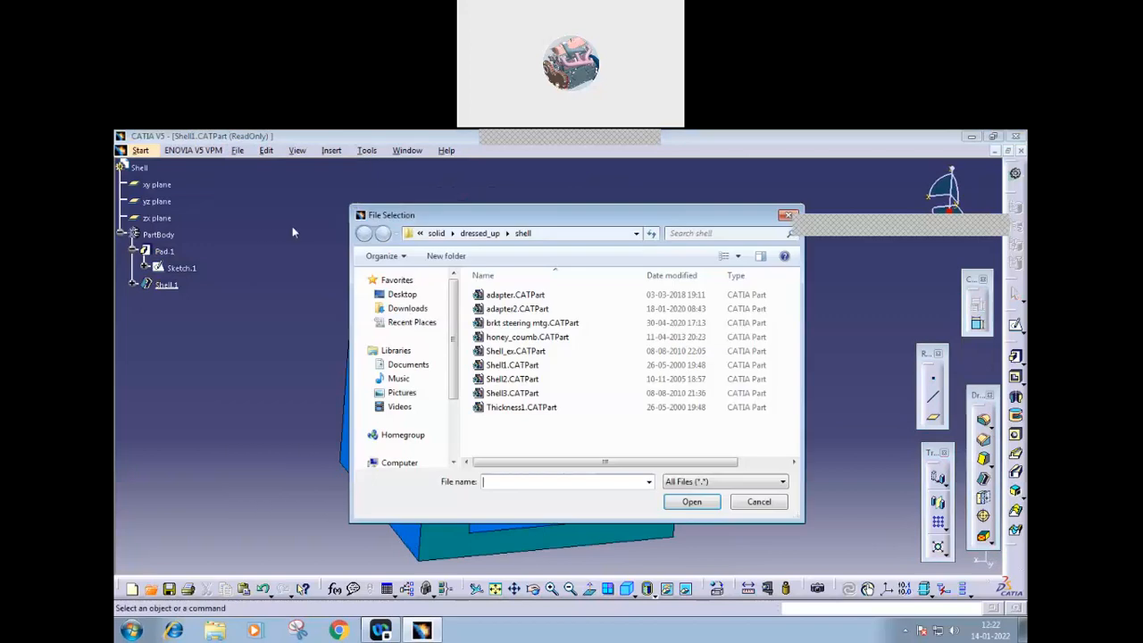
click(507, 384)
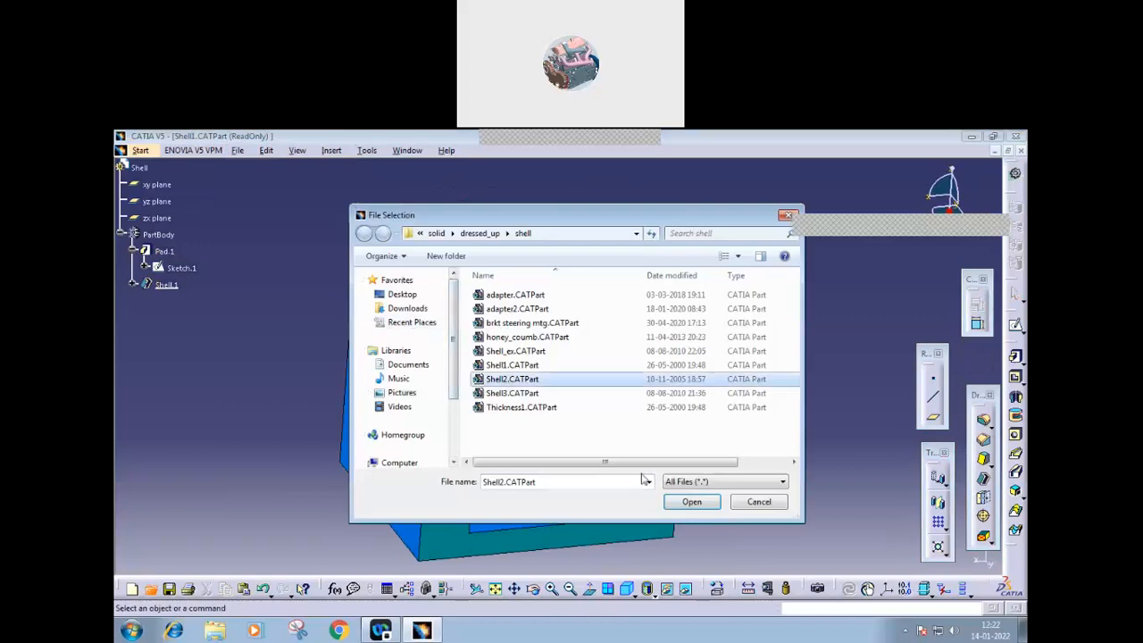
click(684, 502)
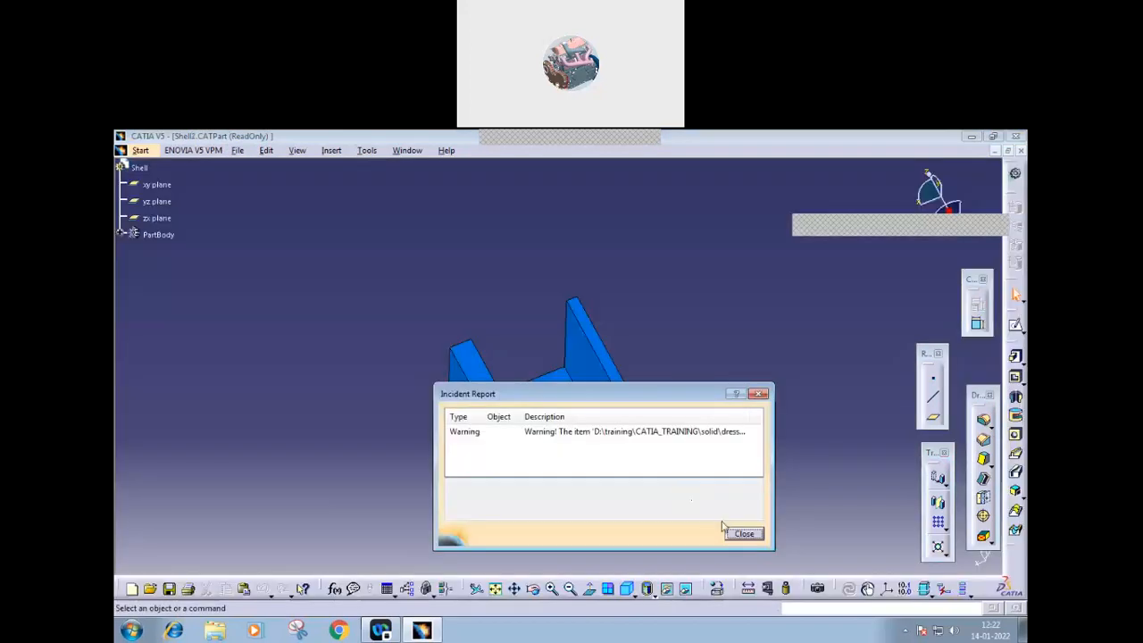
click(744, 534)
middle_drag(705, 495, 339, 284)
- Open Shell3.CATPart from the shell training folder and dismiss the incident report
click(238, 151)
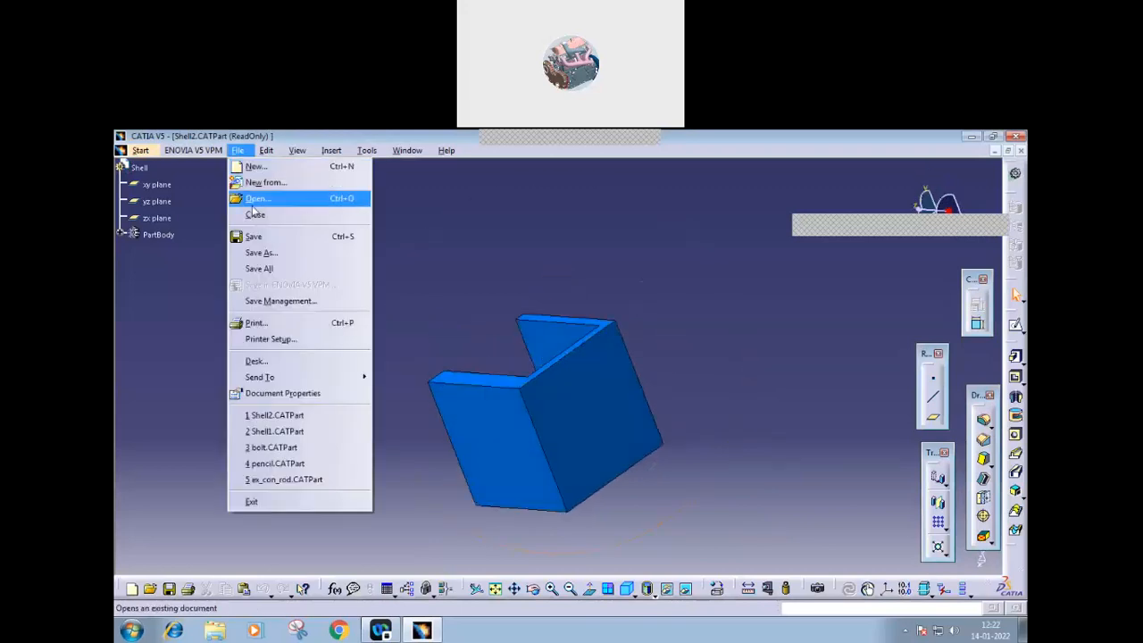
click(254, 200)
click(512, 393)
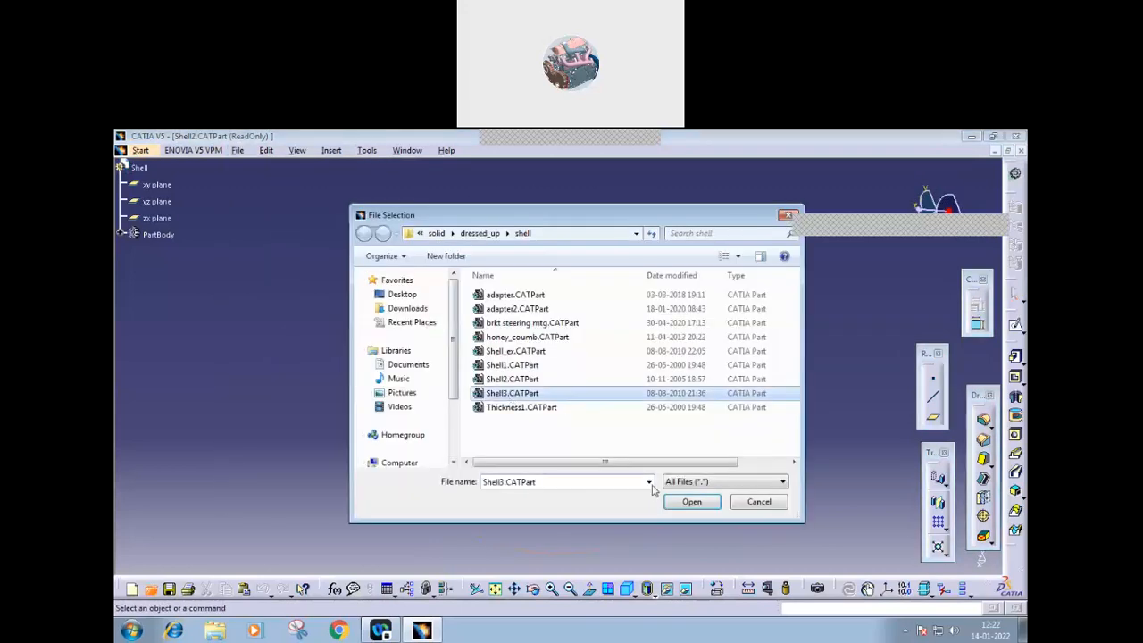
click(695, 502)
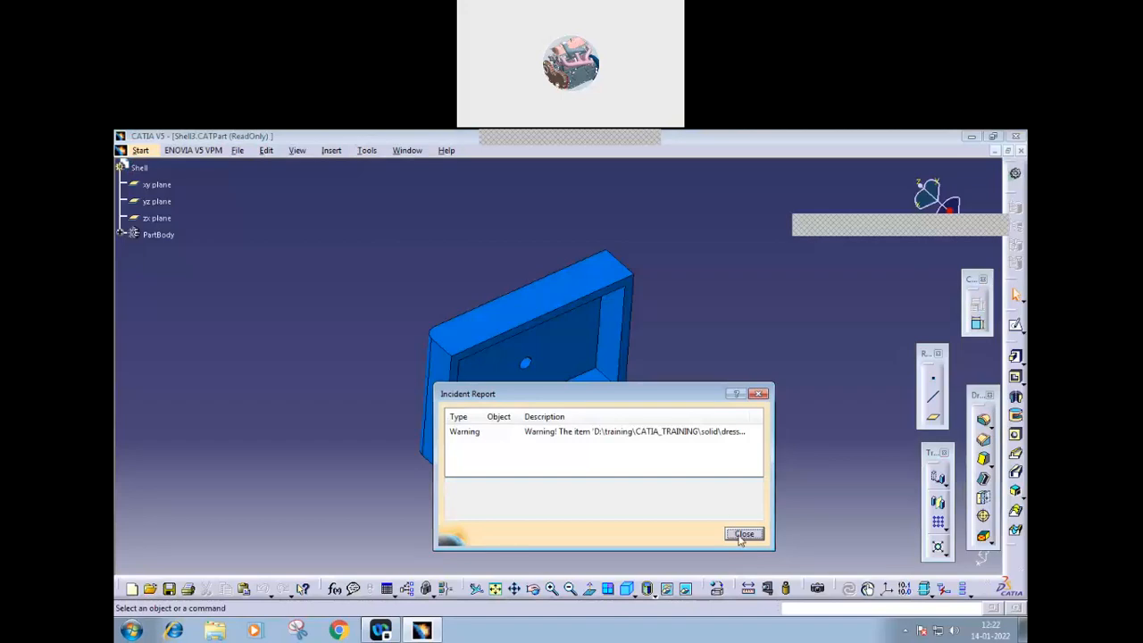
click(744, 535)
- Review the tray's shell definition, including its thicknesses and face to remove, and leave it without changes
middle_drag(656, 492, 555, 306)
middle_drag(524, 459, 529, 433)
double_click(530, 433)
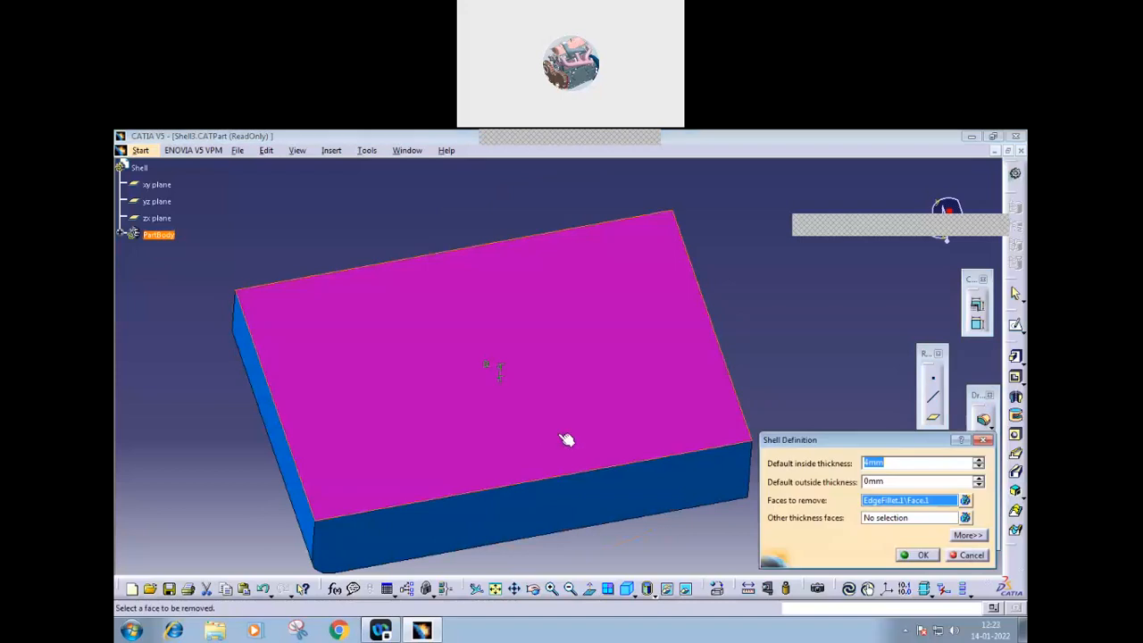
click(969, 556)
- Expand the PartBody and inspect Pad.1 and Pad.2 together with the sketches they are built from
click(122, 234)
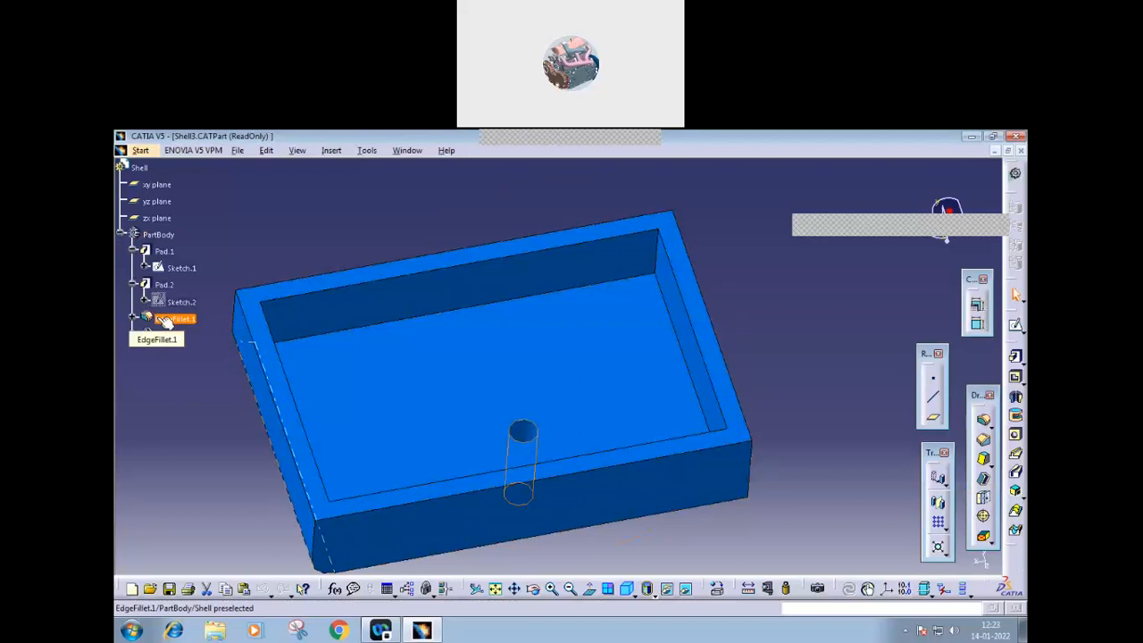
click(165, 252)
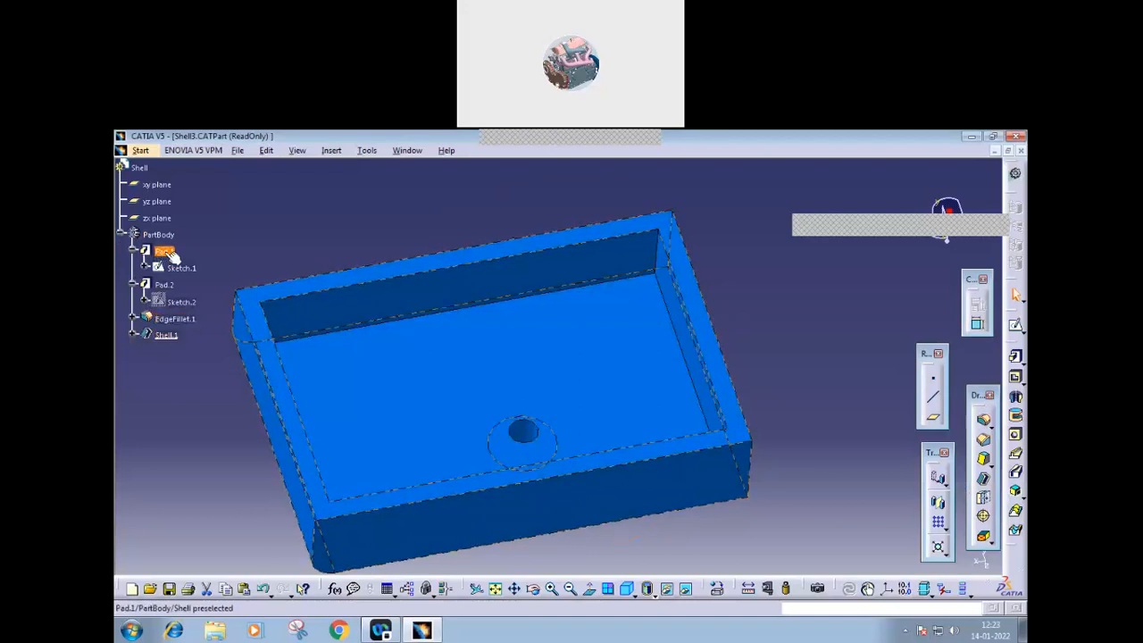
ctrl+click(166, 285)
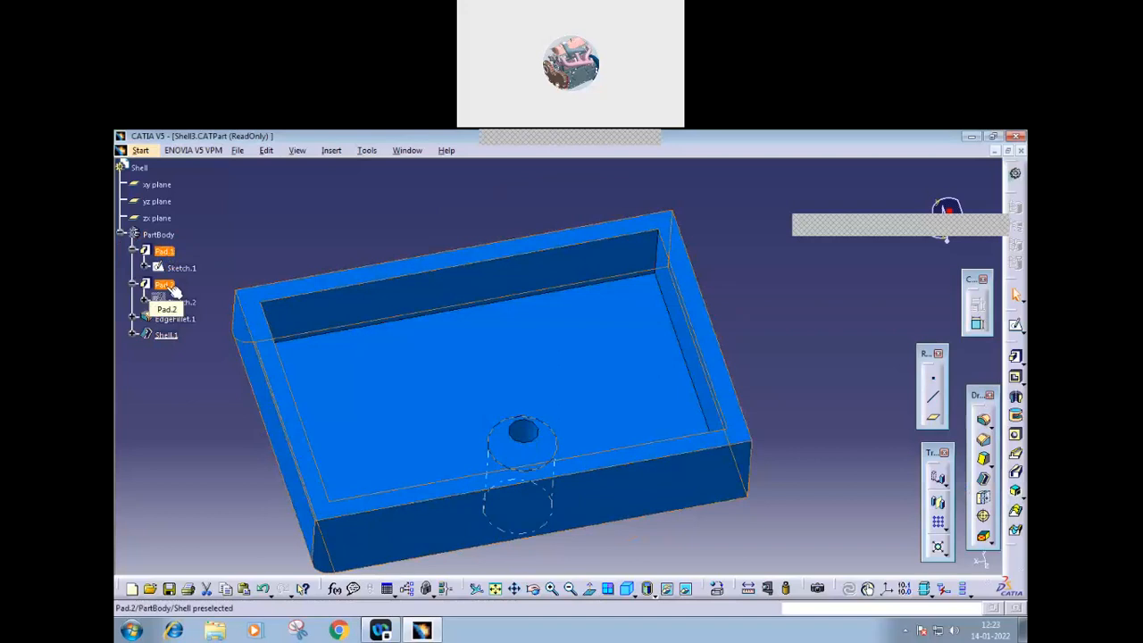
double_click(167, 268)
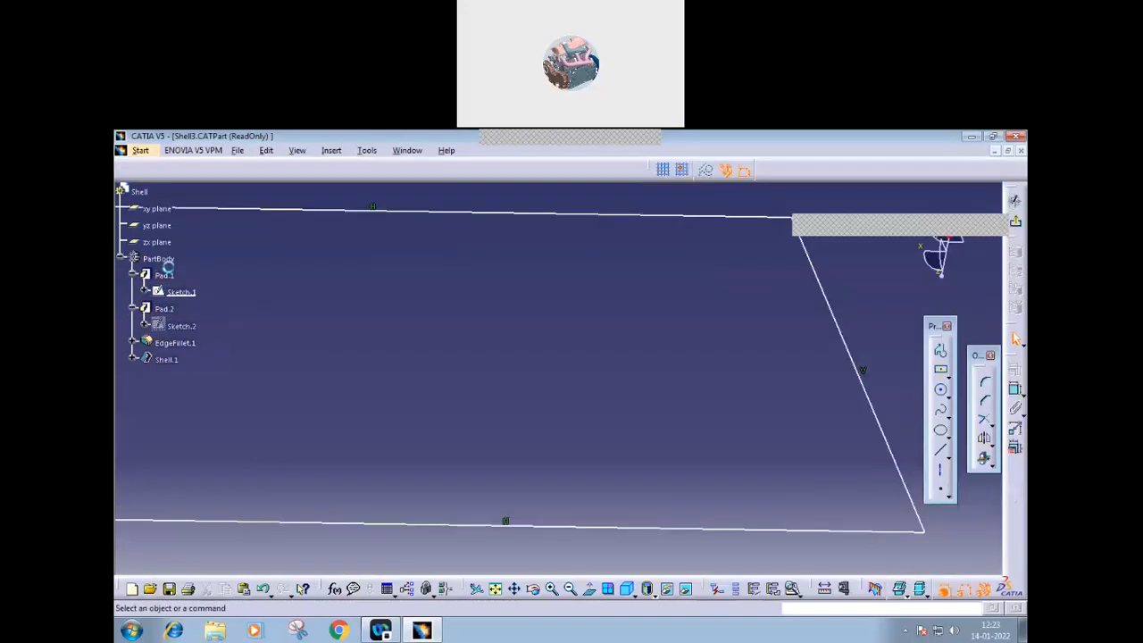
double_click(181, 327)
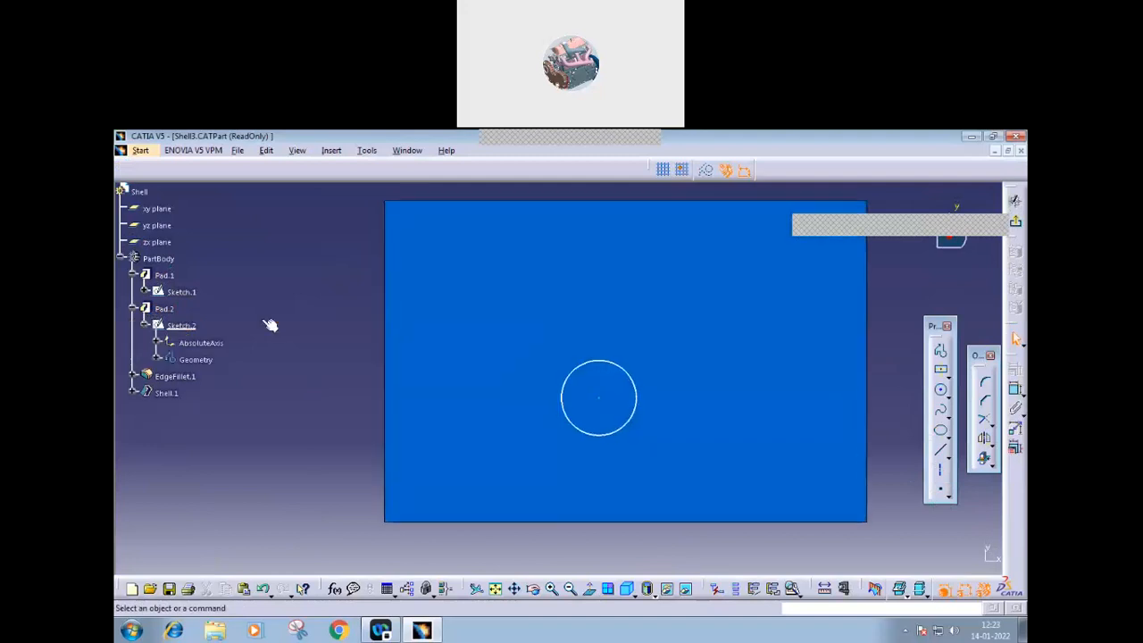
click(634, 385)
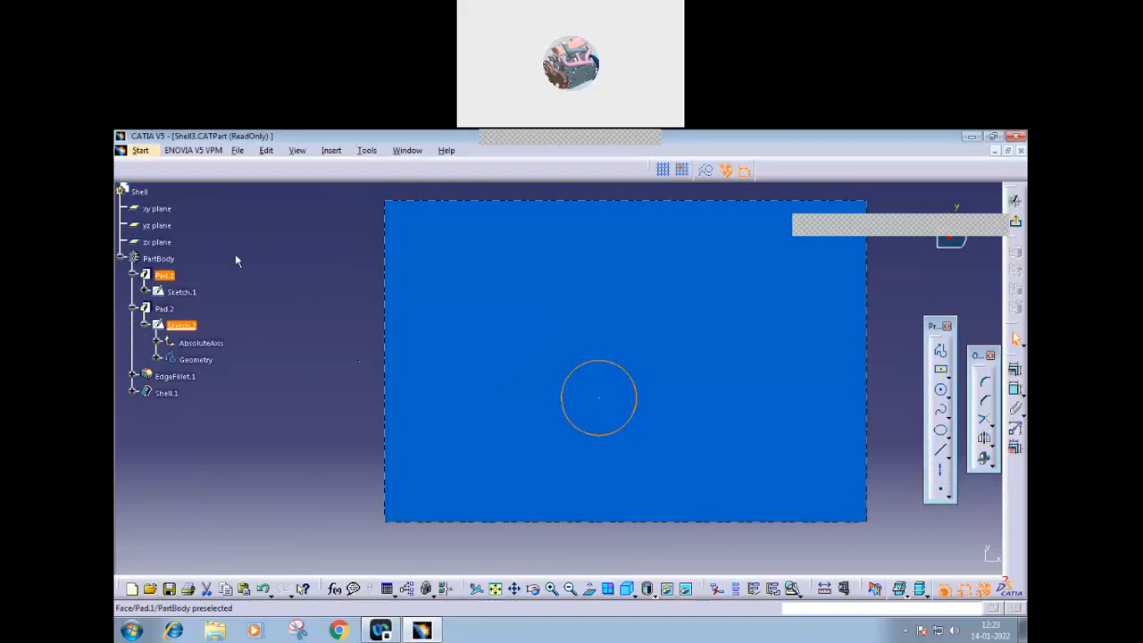
- Close the Shell3, Shell2 and Shell1 parts without saving any changes
click(238, 150)
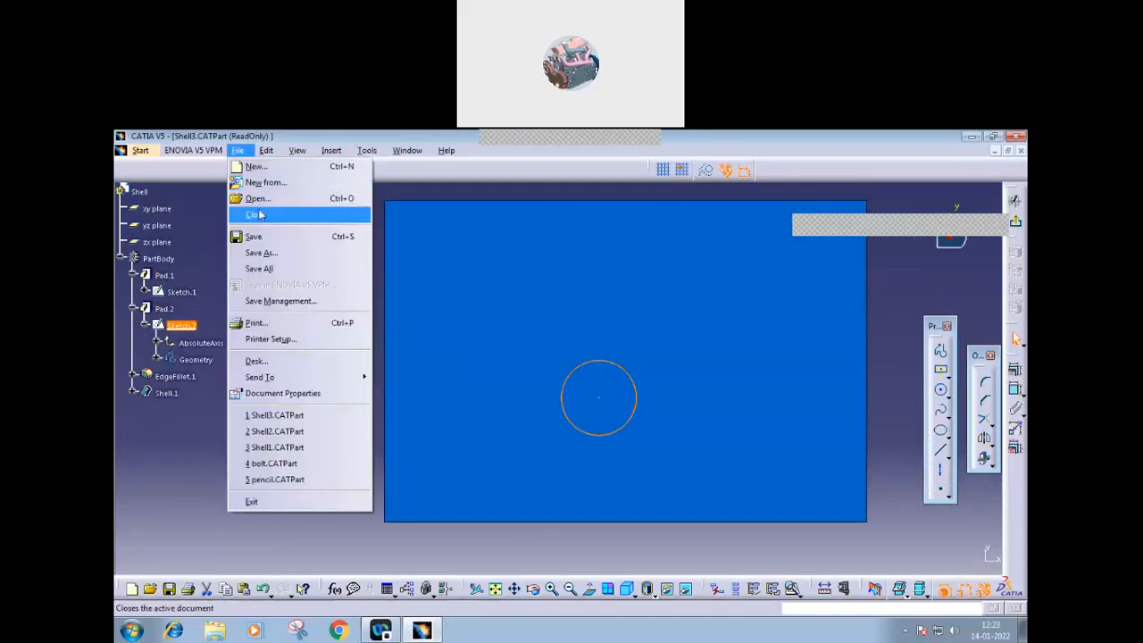
click(255, 212)
click(600, 410)
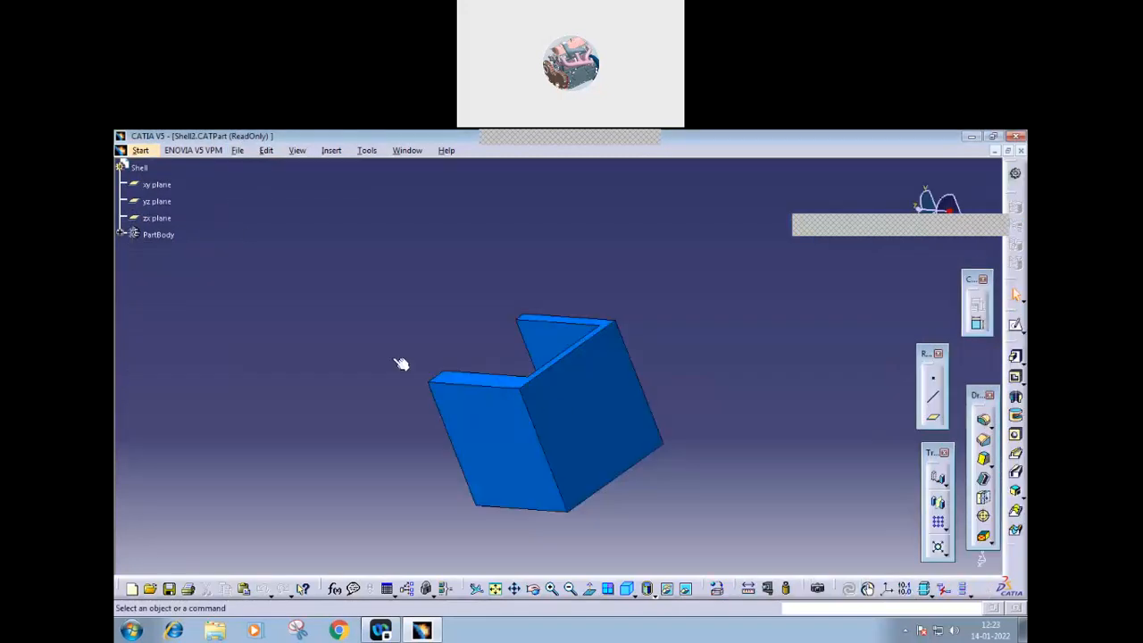
click(237, 150)
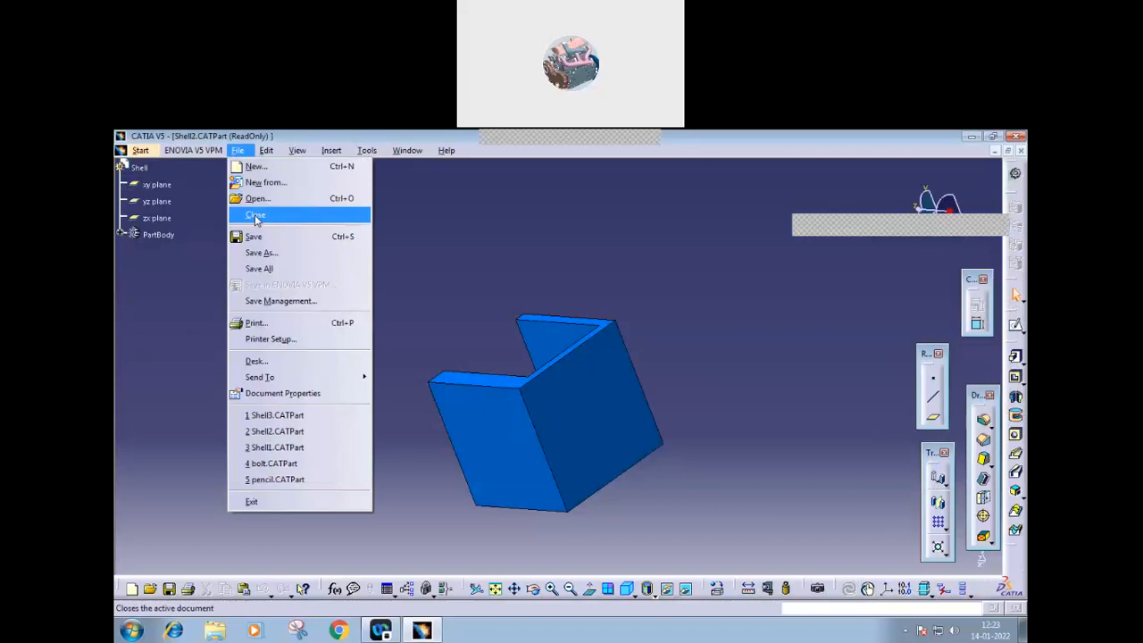
click(255, 213)
click(238, 151)
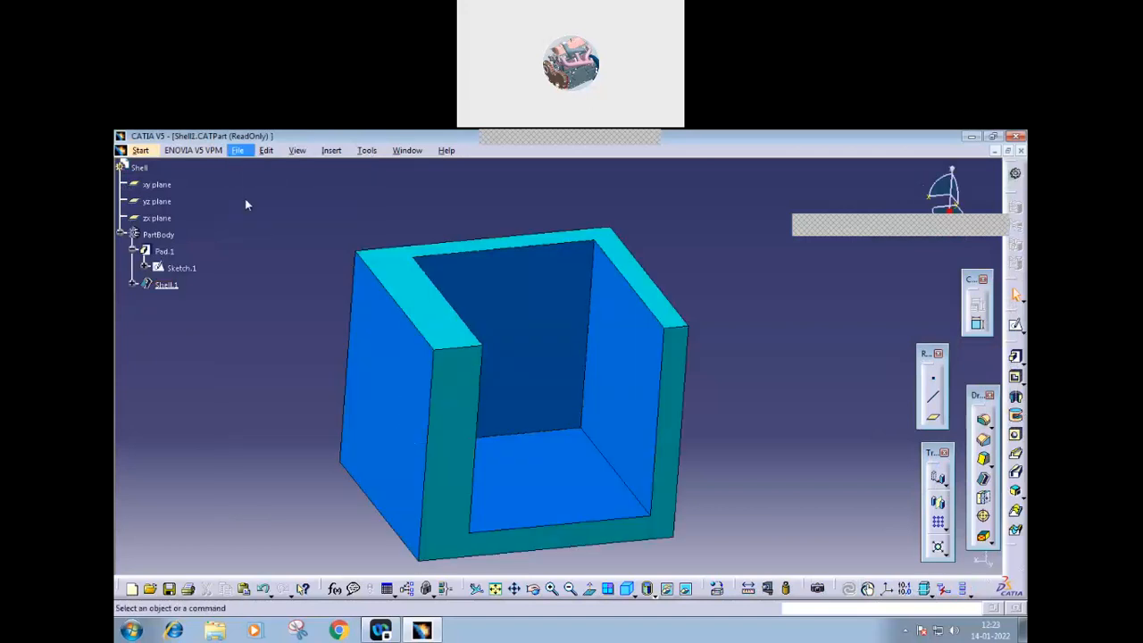
click(248, 213)
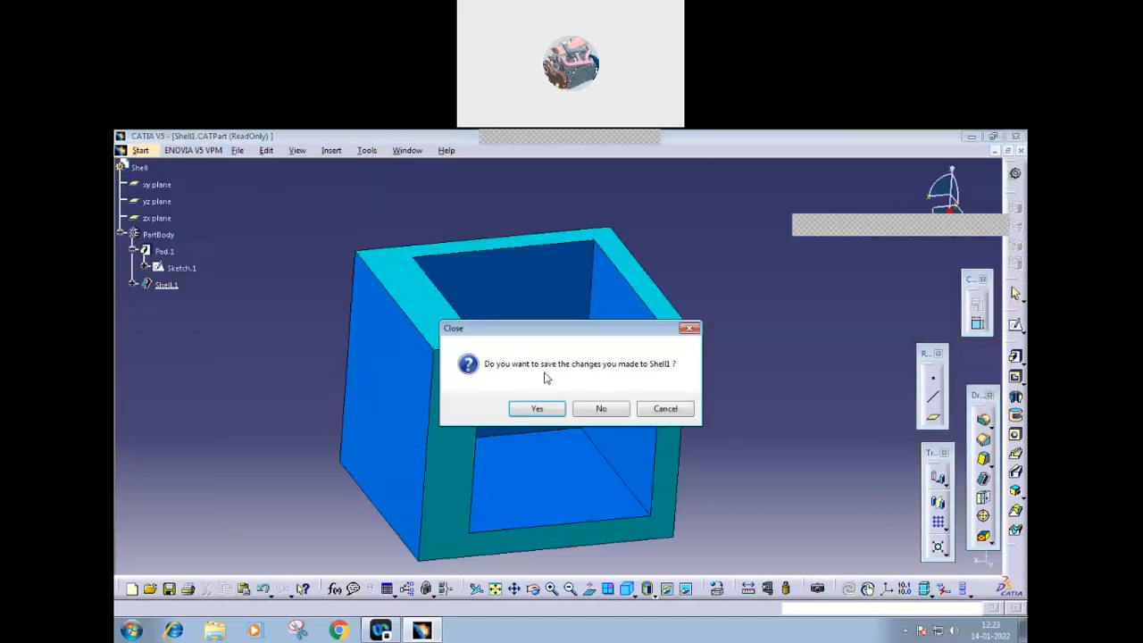
click(601, 409)
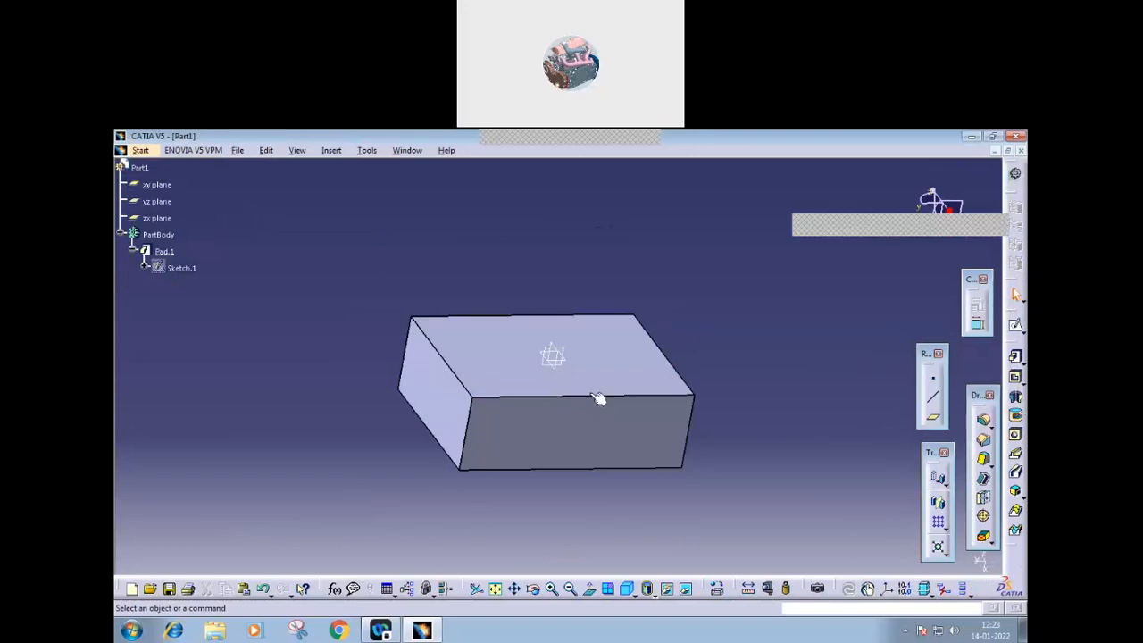
- Review the pad definition of the block in Part1 and leave it without changes
middle_drag(574, 380, 565, 449)
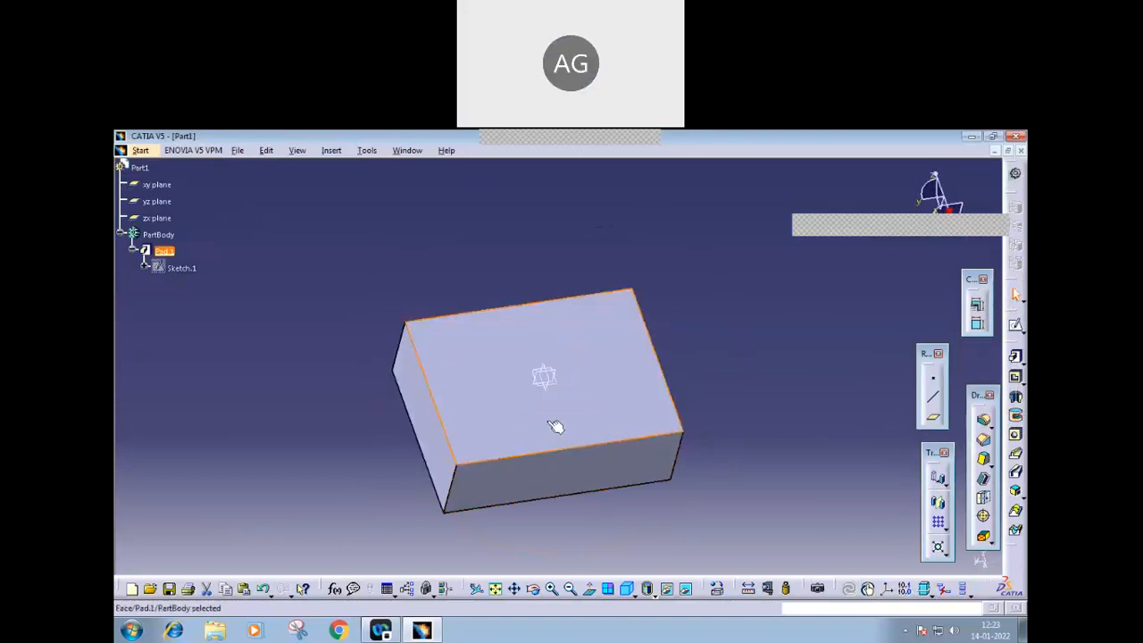
double_click(557, 423)
click(629, 528)
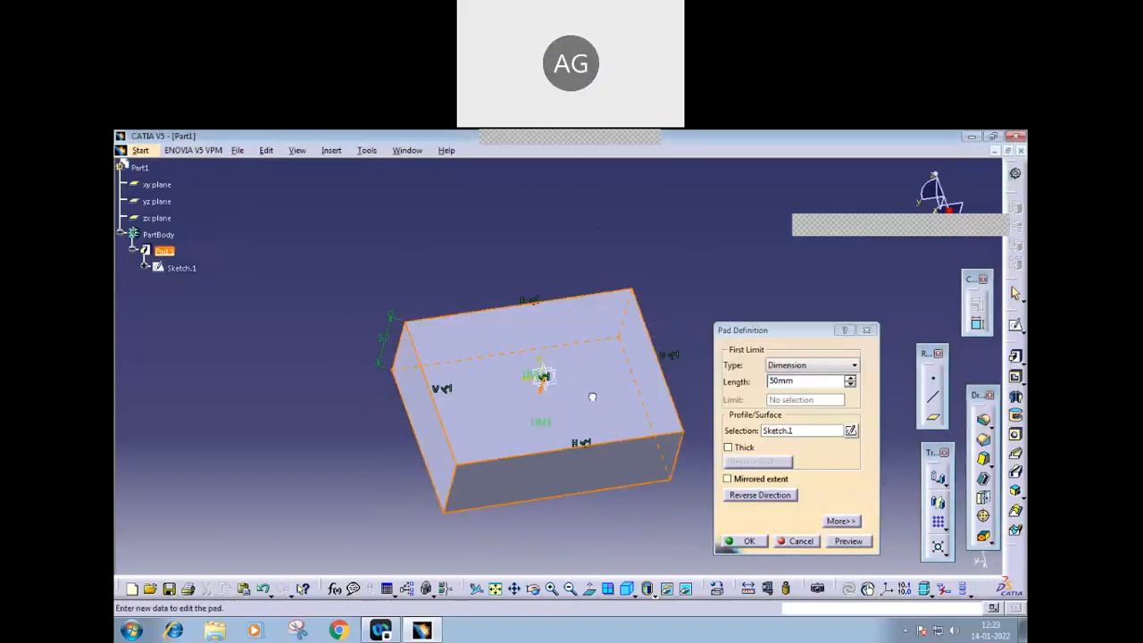
click(804, 544)
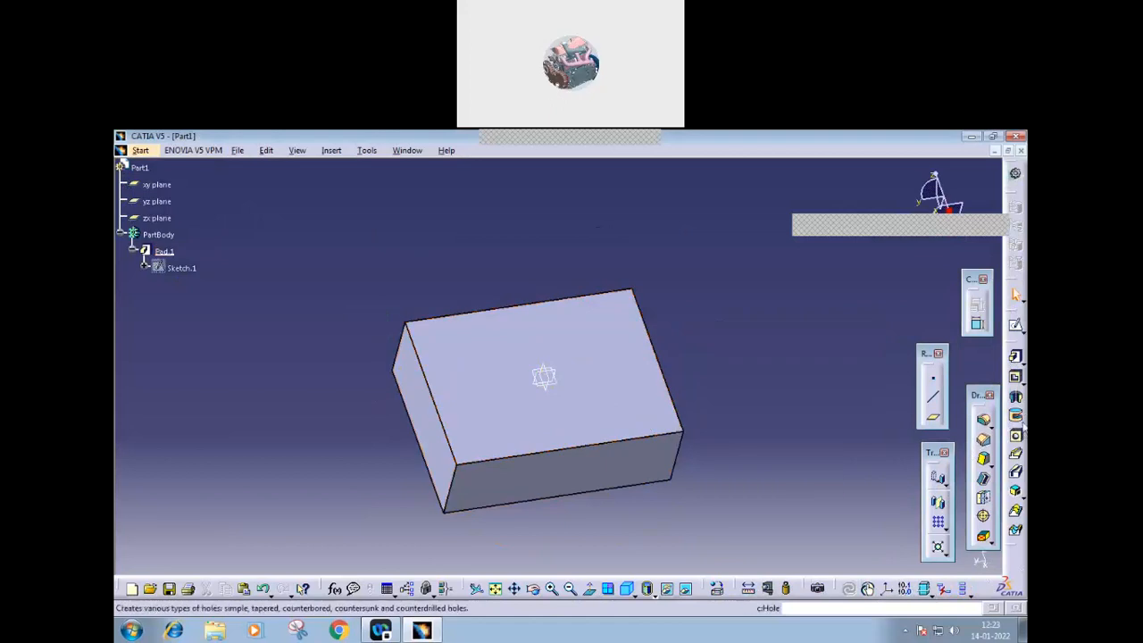
- Place a hole at the middle of the block's top face and set its type to Simple
click(1016, 436)
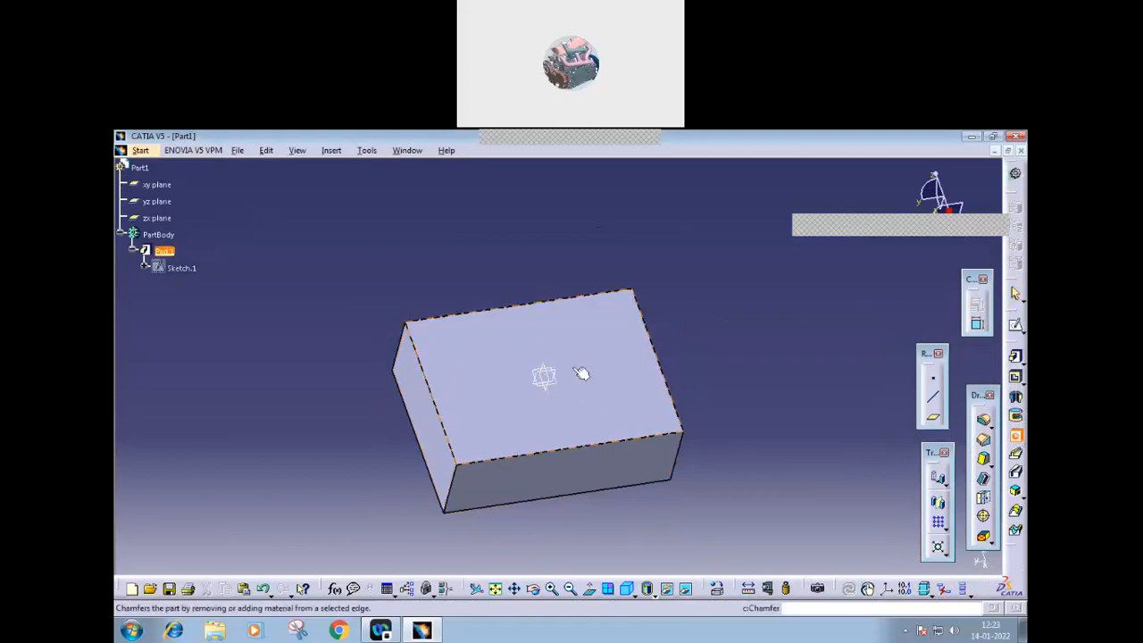
click(544, 375)
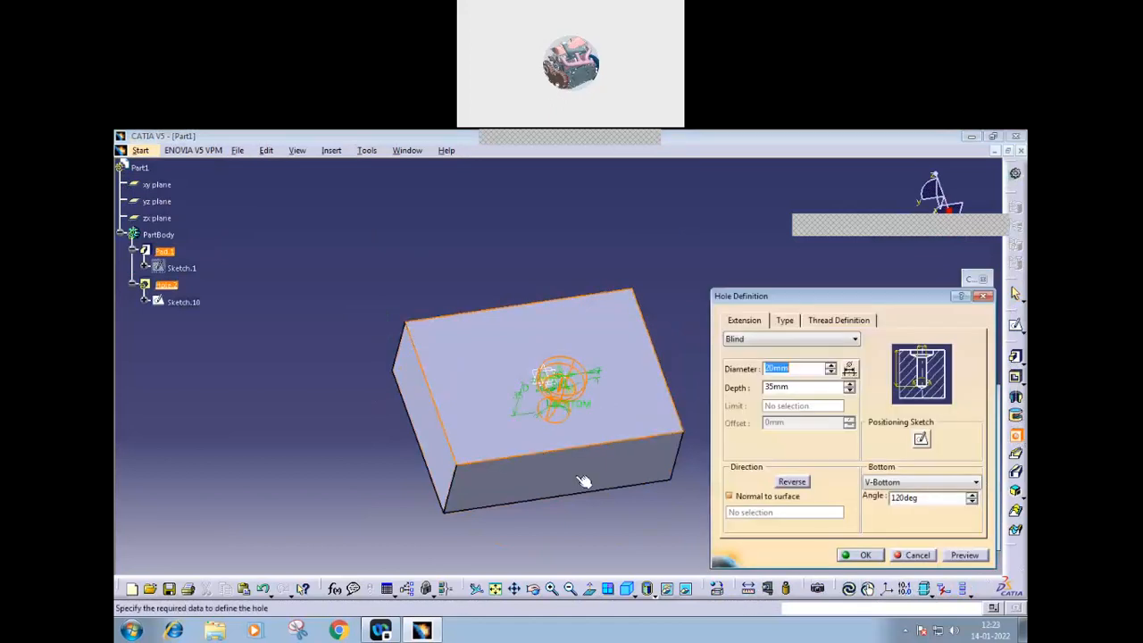
middle_drag(581, 480, 560, 516)
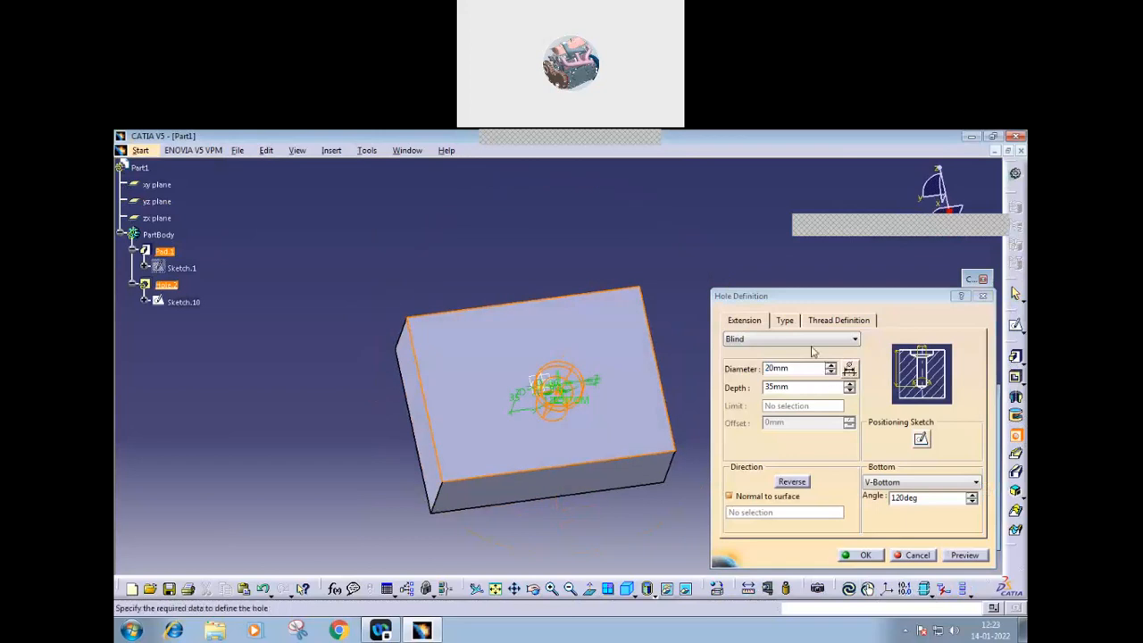
click(785, 320)
click(880, 341)
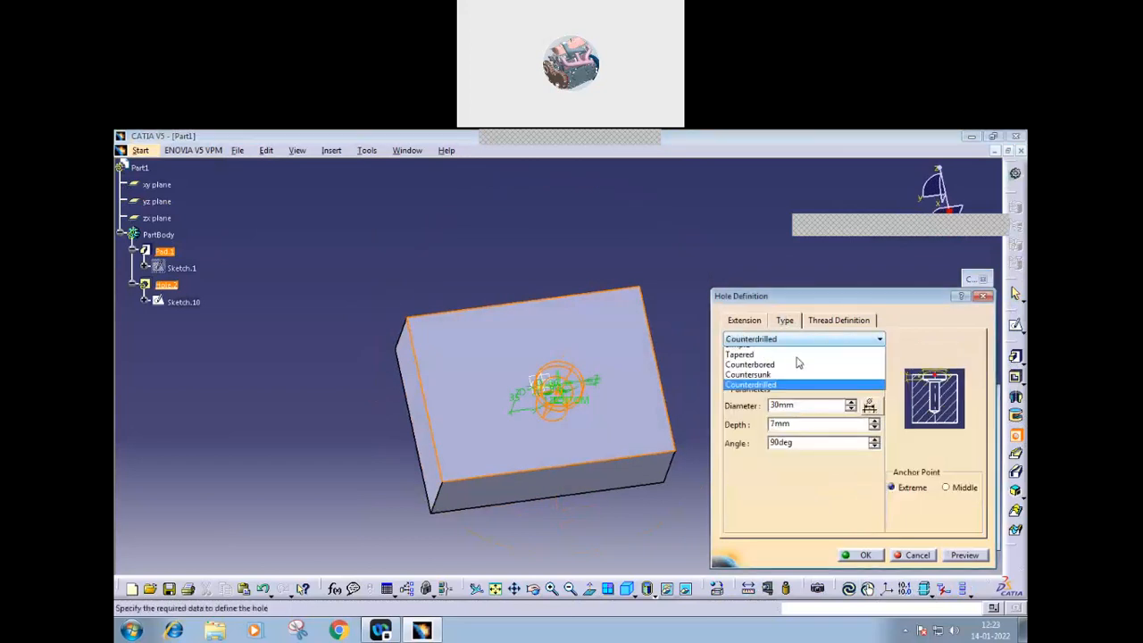
click(758, 351)
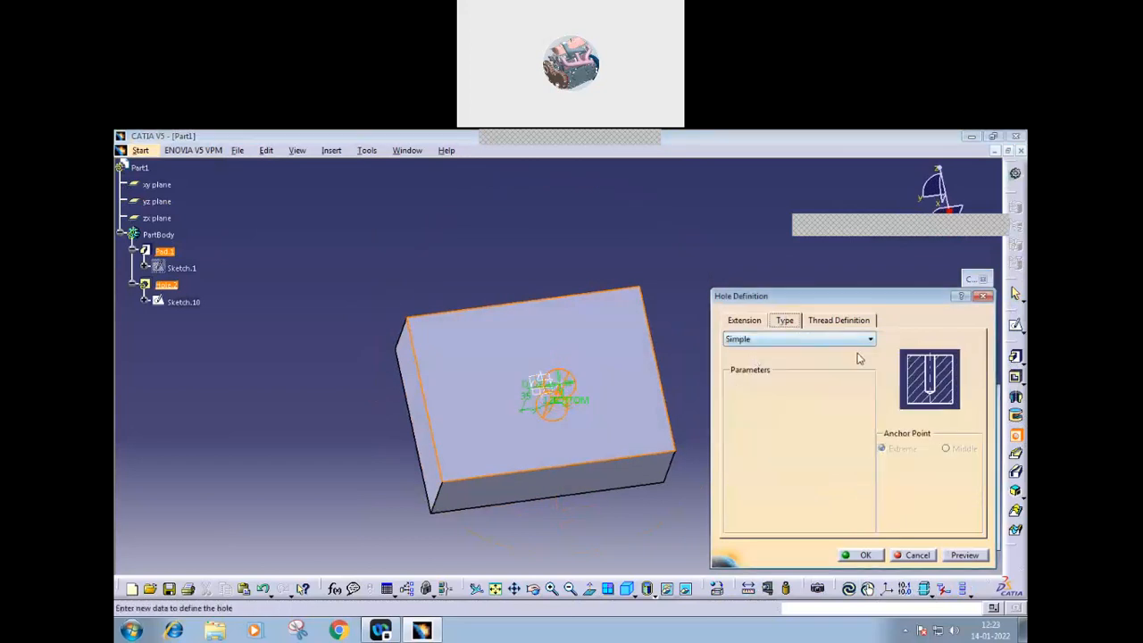
- Set the hole's extension to Up To Last and its diameter to 34 mm, and create it through the block
click(743, 322)
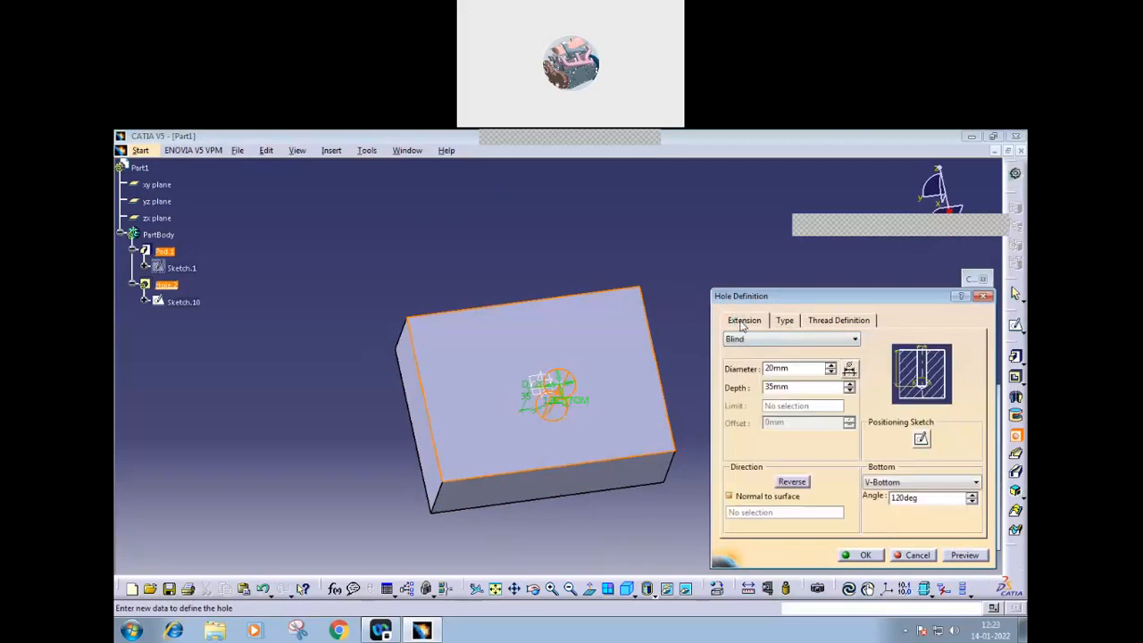
click(853, 341)
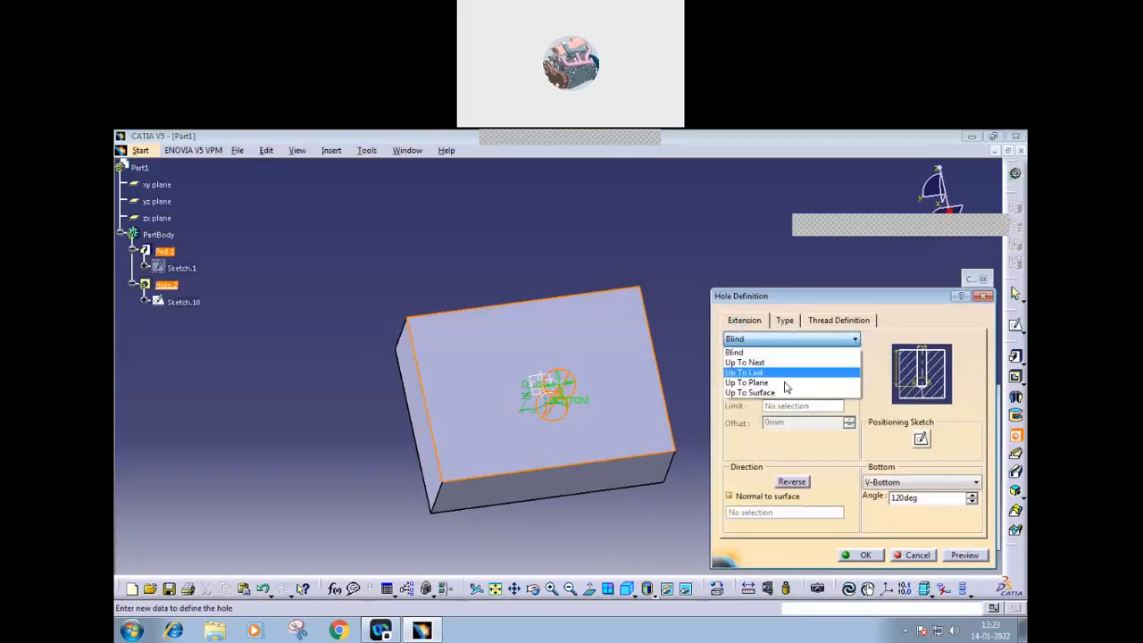
click(759, 373)
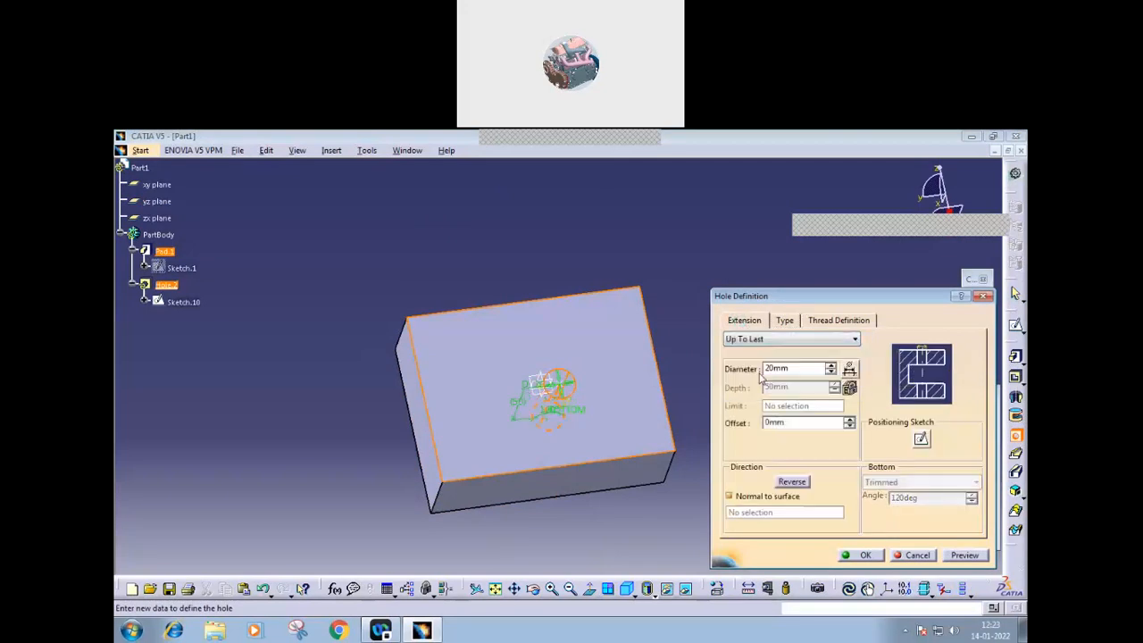
click(832, 365)
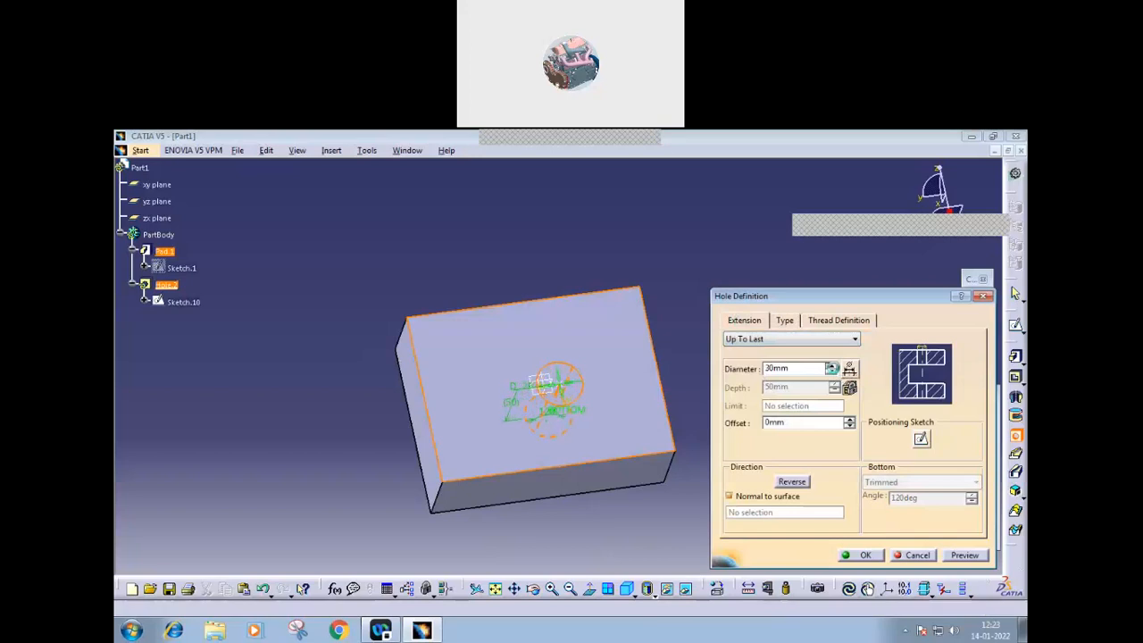
click(861, 554)
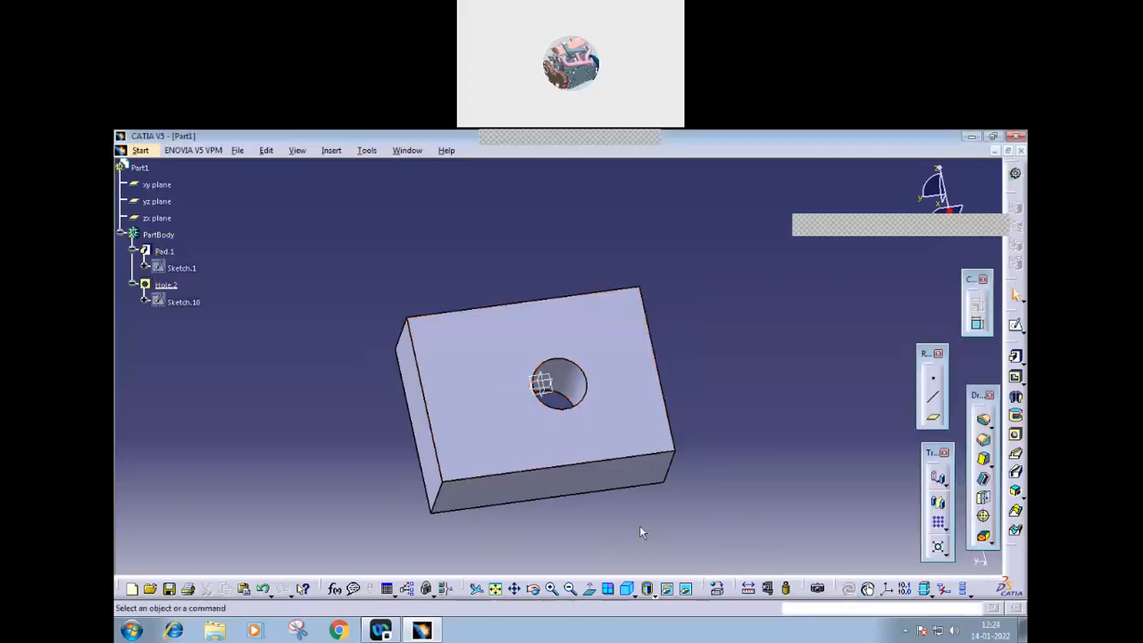
middle_drag(640, 525, 547, 536)
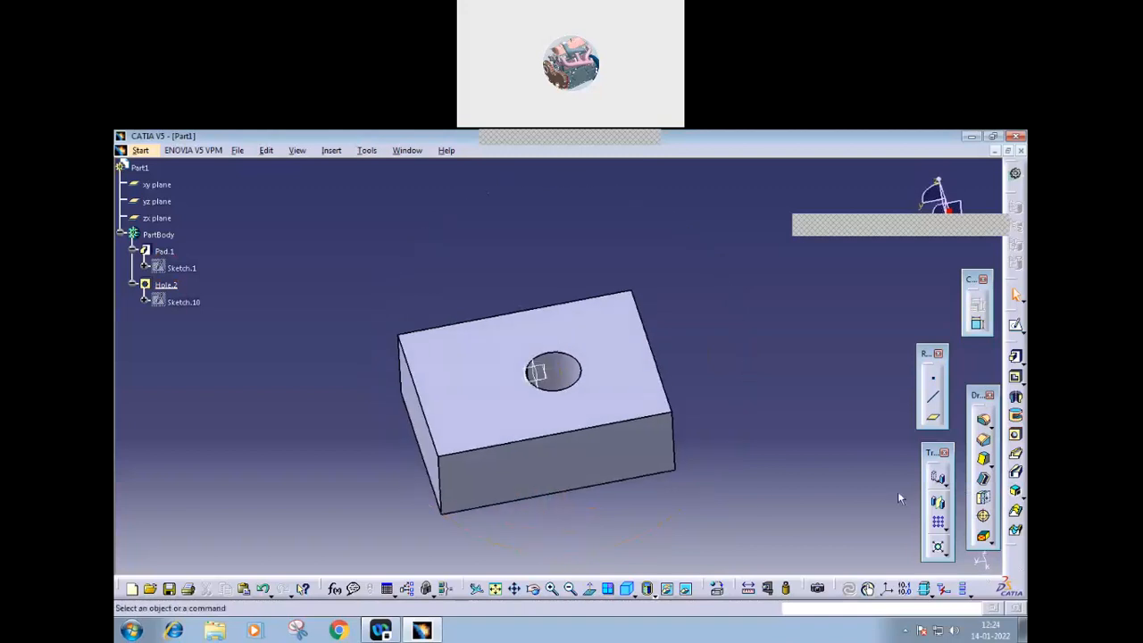
- Shell the block by removing its top face, with the default inside thickness raised above 1 mm
click(984, 479)
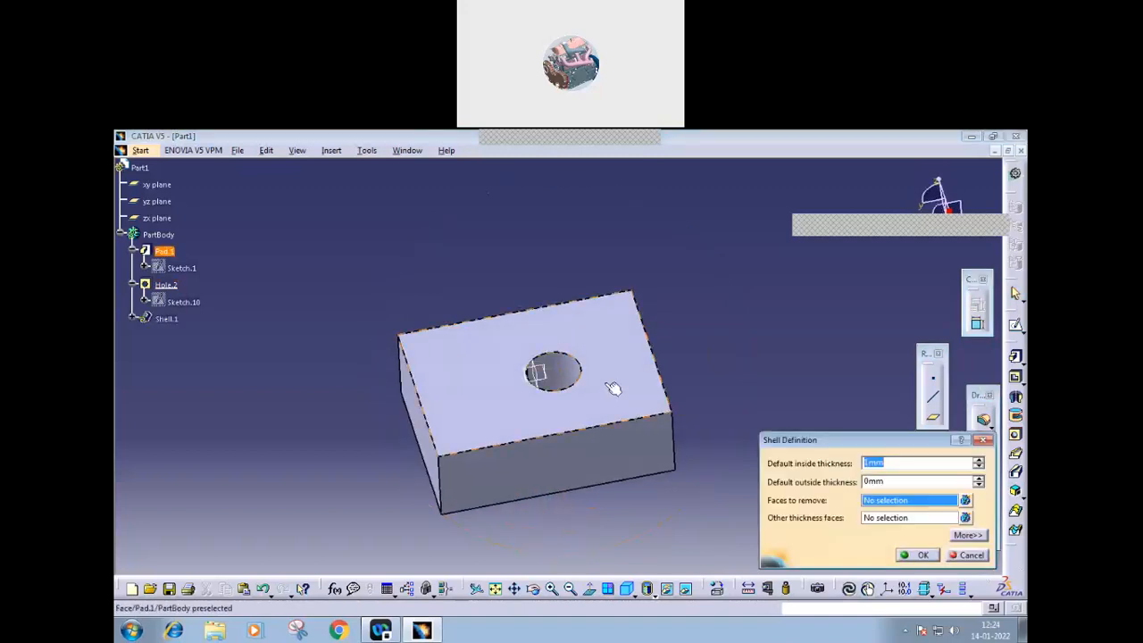
click(614, 388)
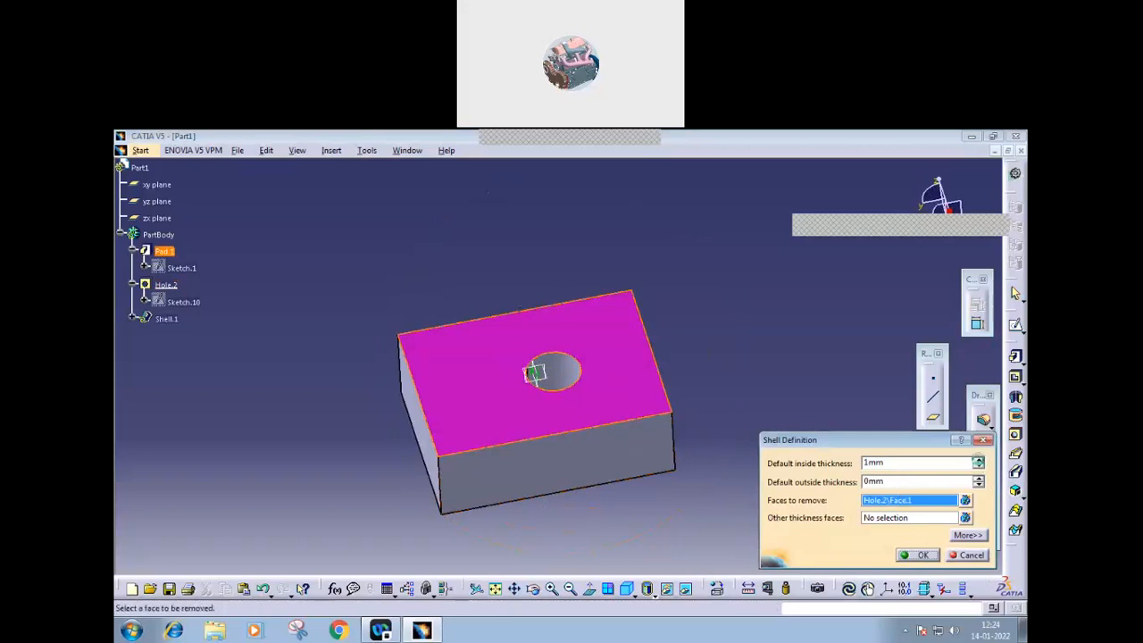
click(979, 461)
click(979, 461)
click(920, 555)
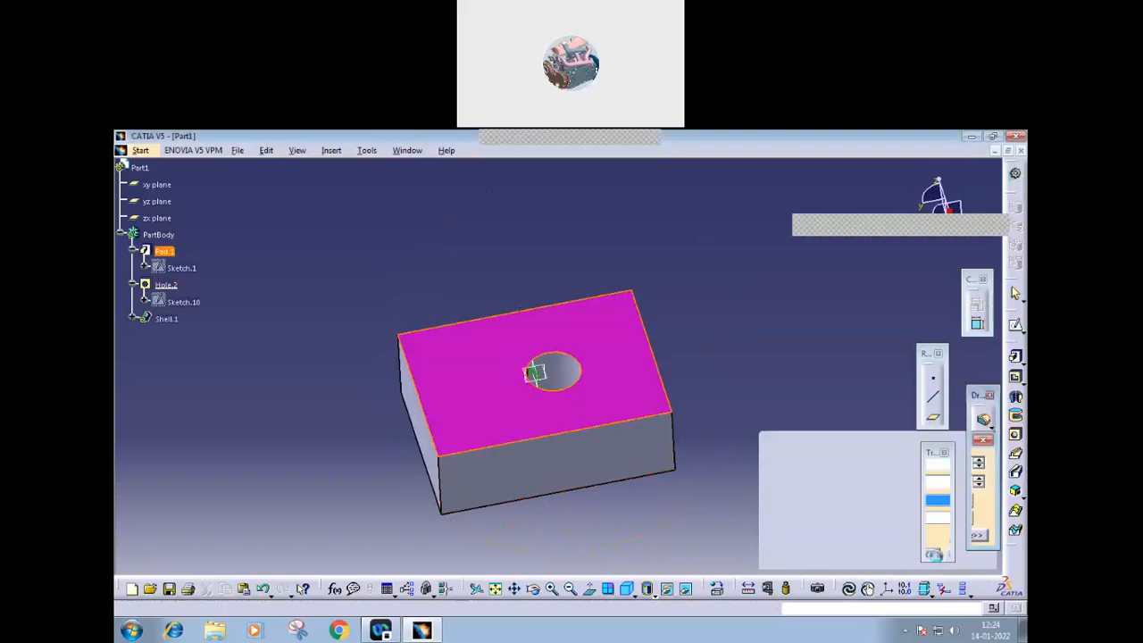
middle_drag(734, 495, 675, 482)
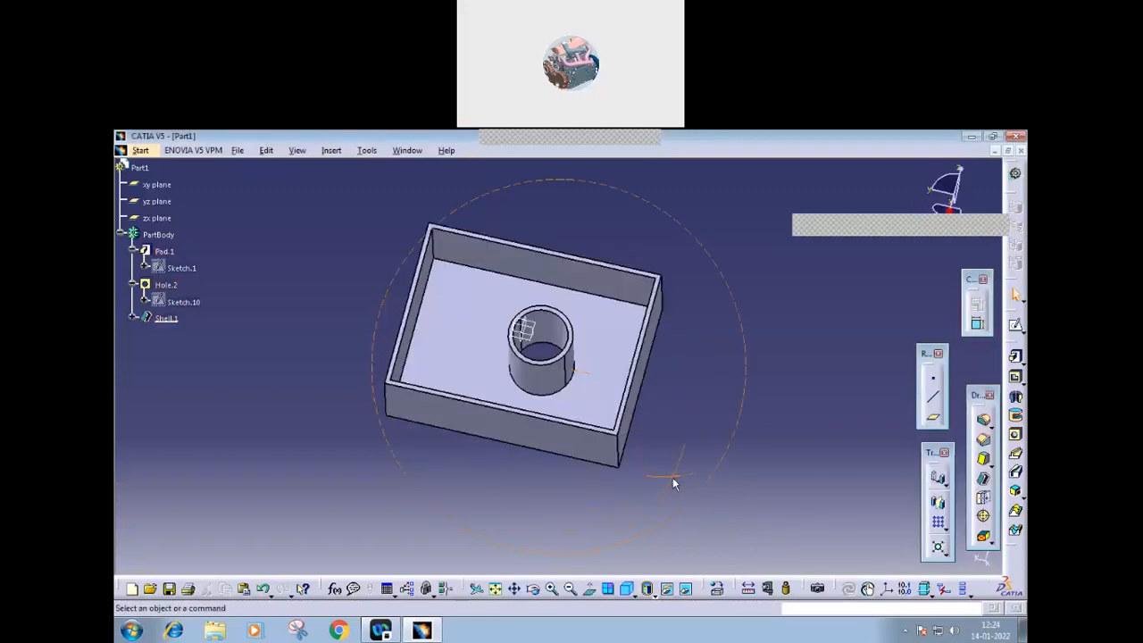
- Edit the block's shell so that the hole's inner face is also removed along with the top face
double_click(554, 333)
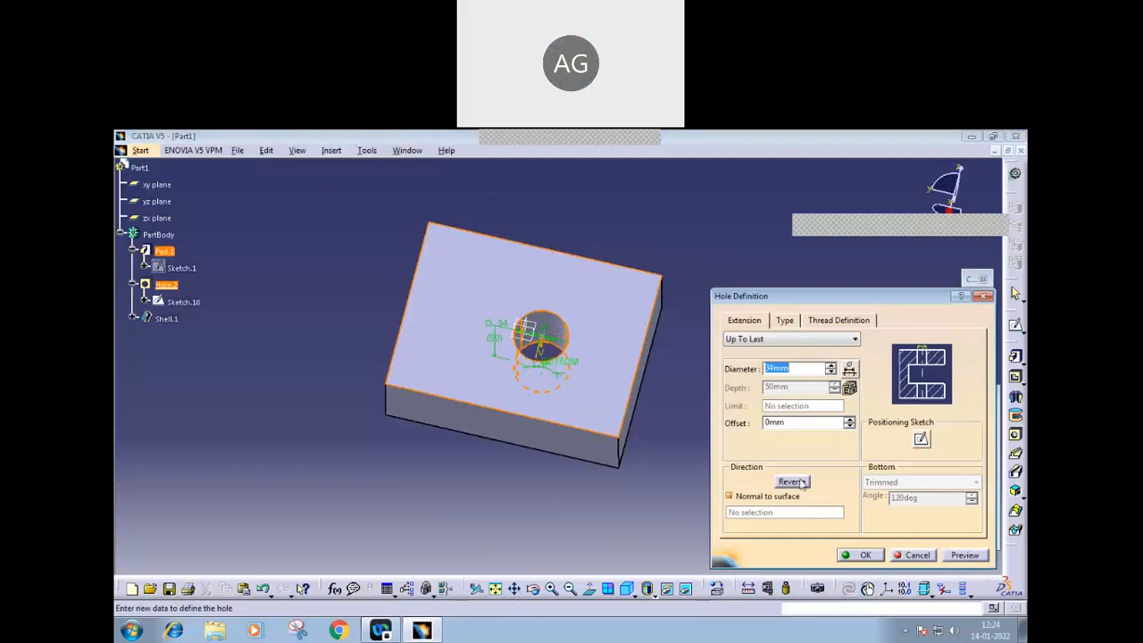
click(913, 556)
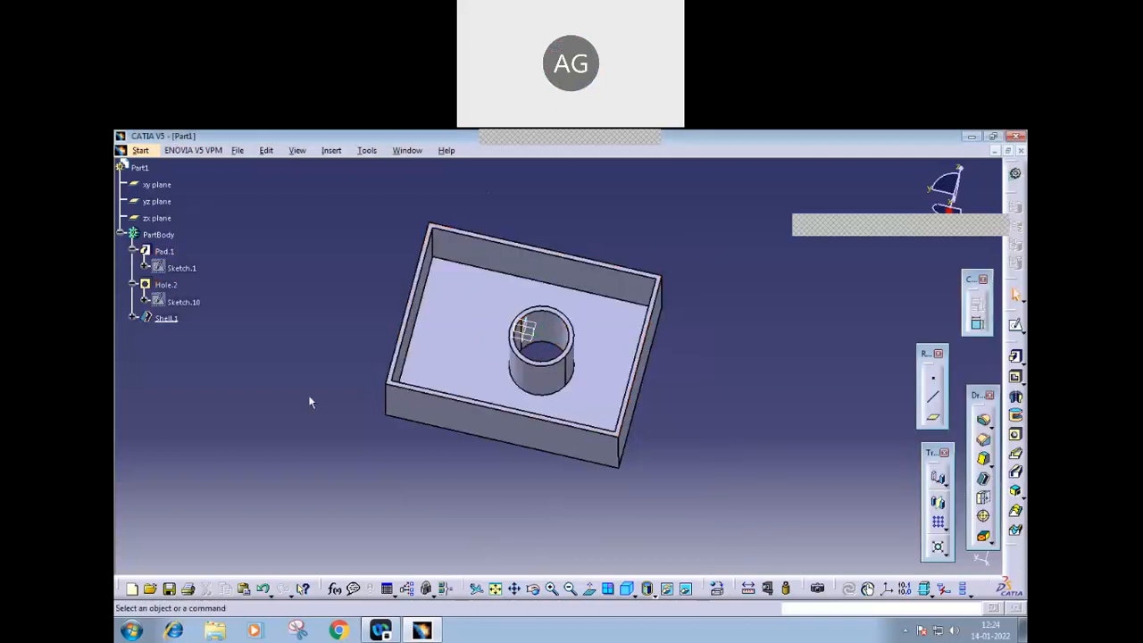
double_click(166, 318)
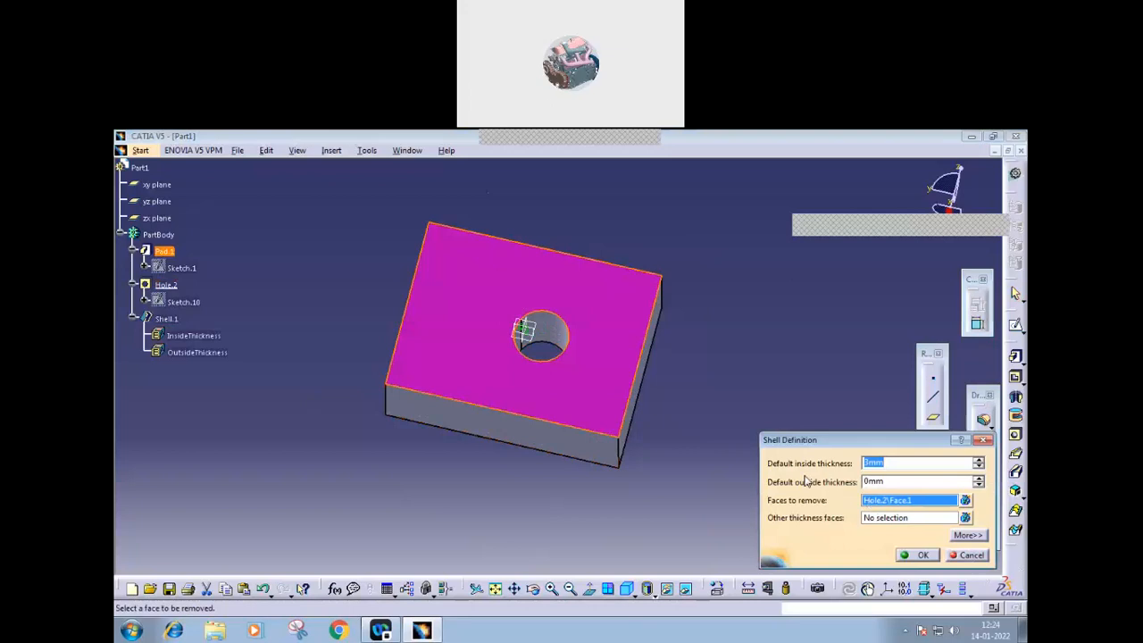
click(558, 331)
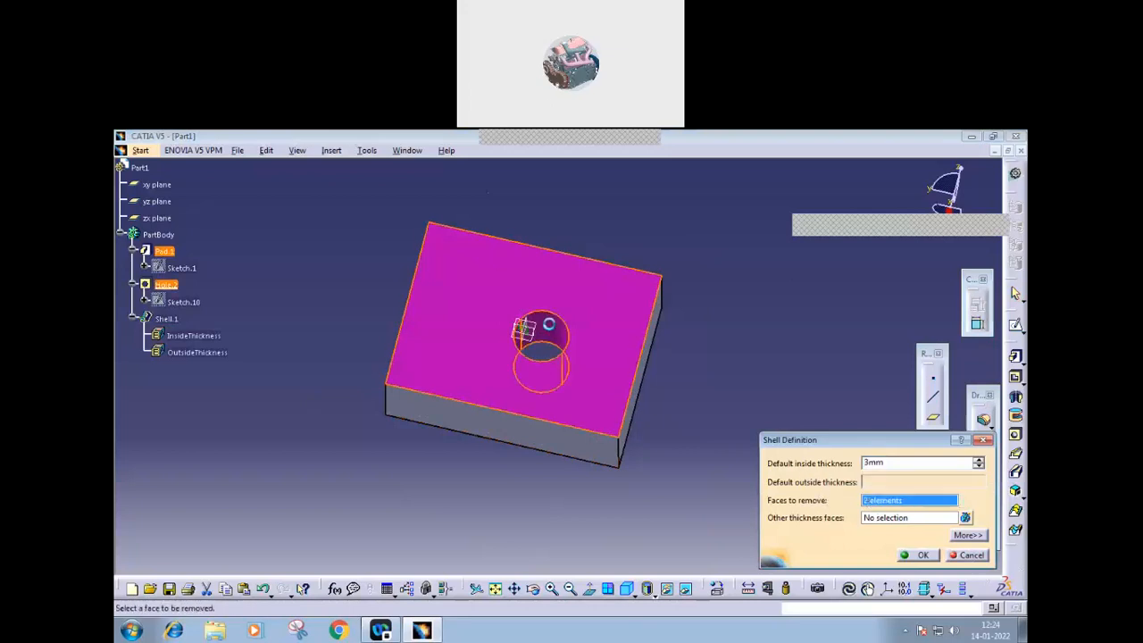
click(921, 556)
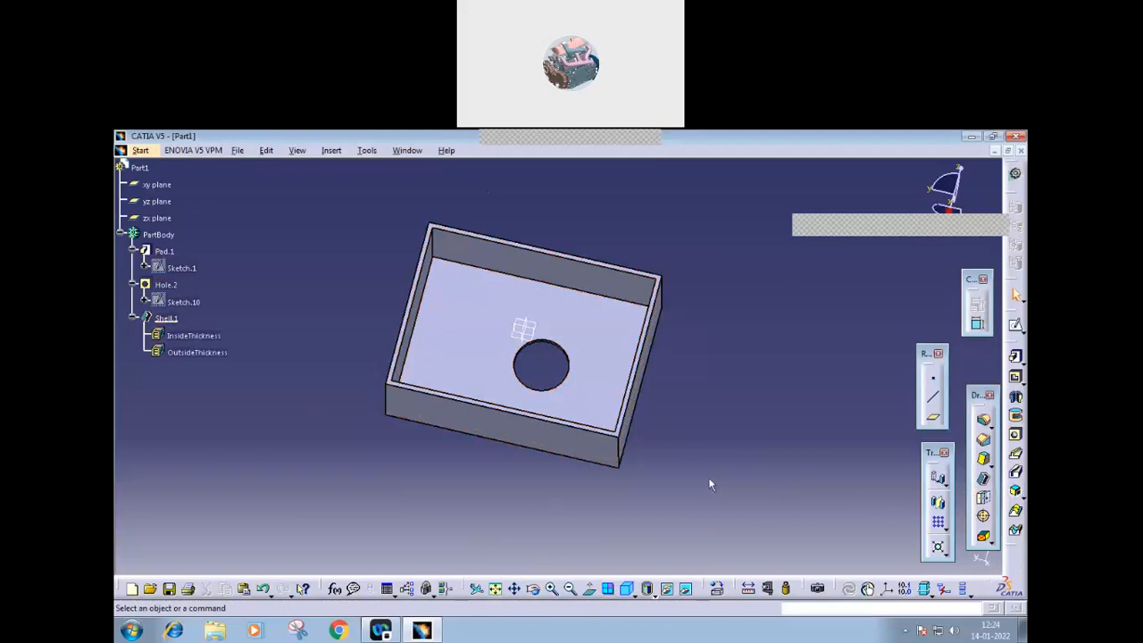
- Close the shelled block Part1 without saving the changes
click(238, 152)
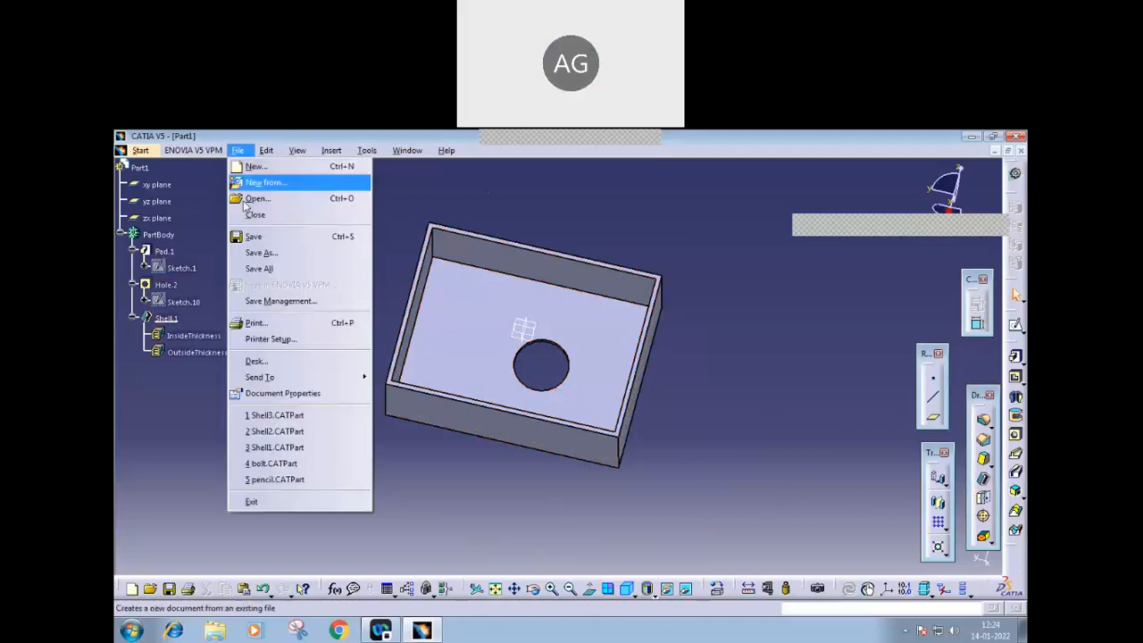
click(255, 217)
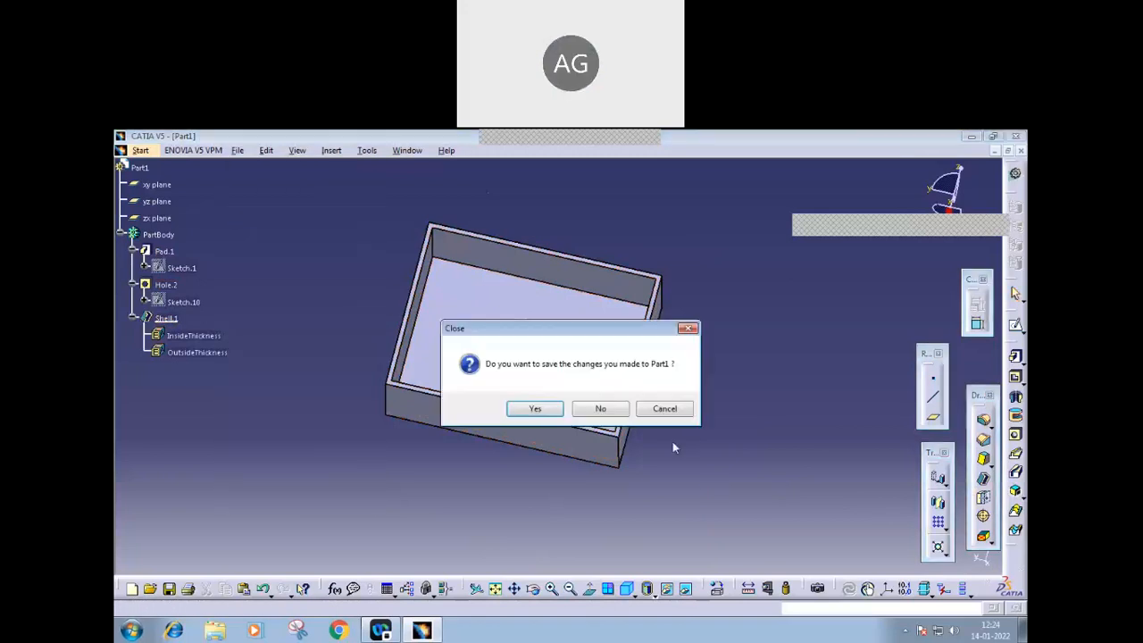
click(602, 408)
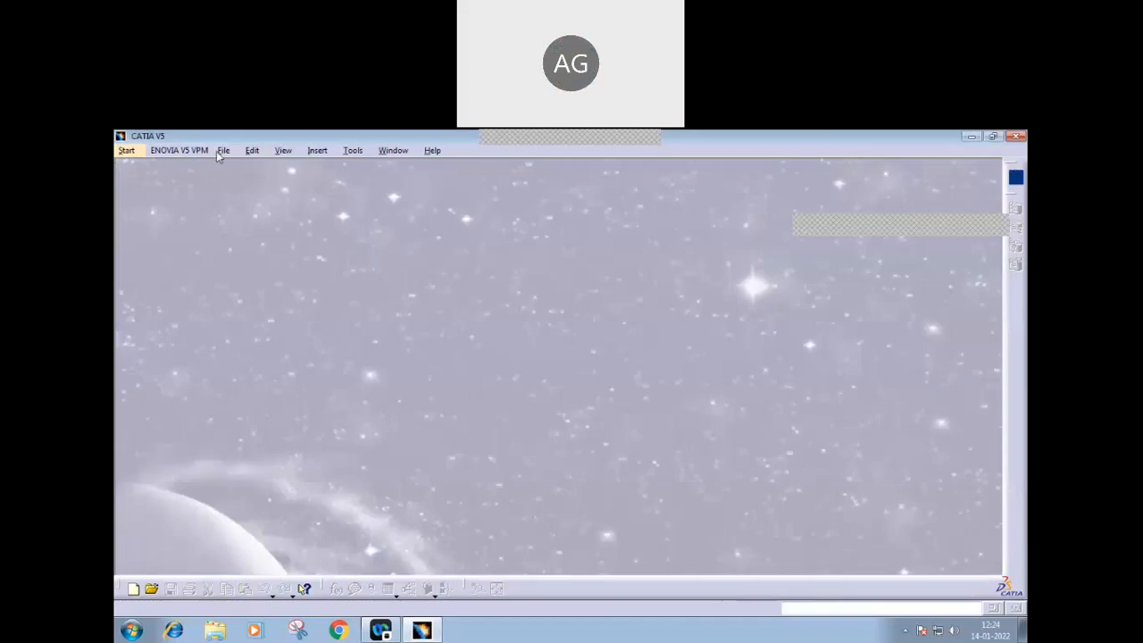
- Open adapter.CATPart from the shell folder and dismiss the startup catalog message
click(224, 150)
click(243, 198)
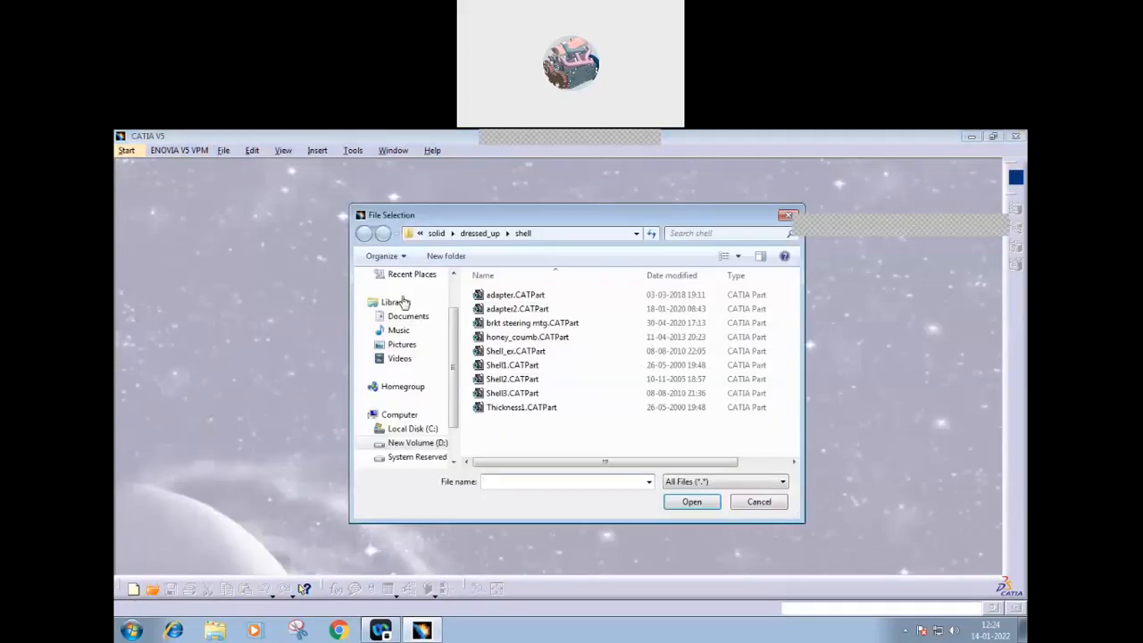
click(514, 298)
click(703, 506)
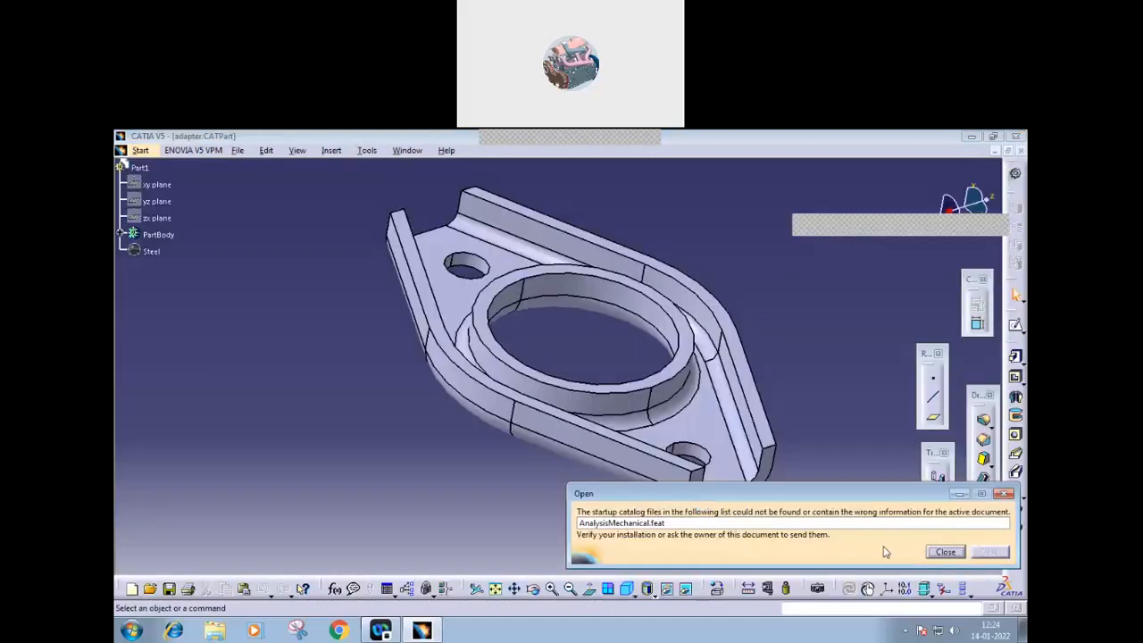
click(946, 554)
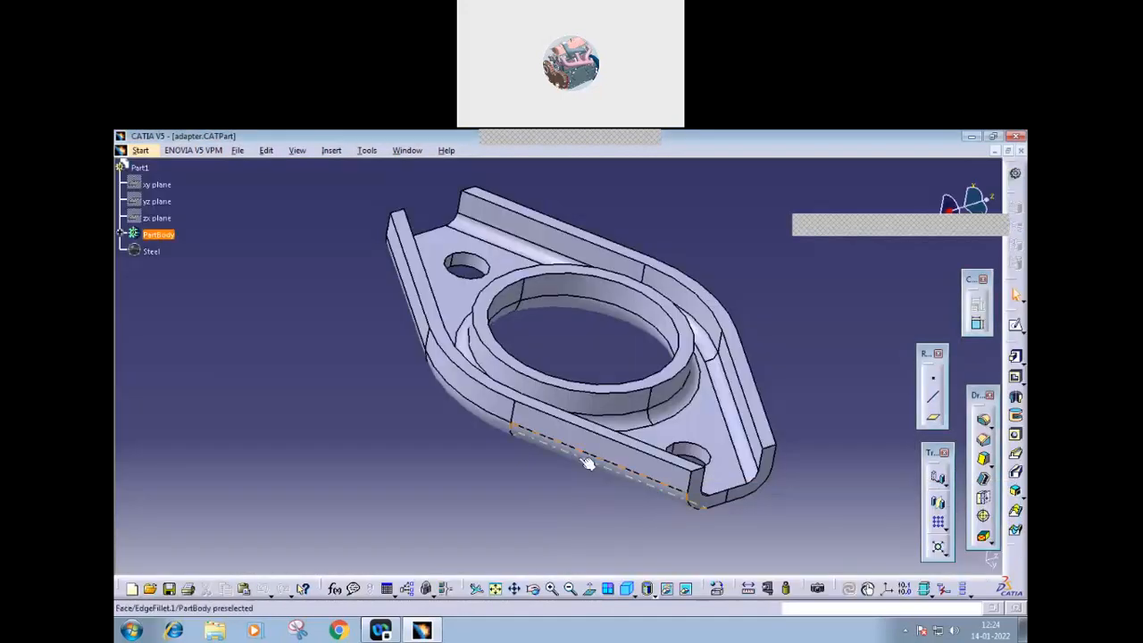
- Inspect the adapter part with its raised ring and side flanges, and close the document
middle_drag(587, 461, 490, 414)
middle_drag(385, 389, 420, 469)
click(264, 151)
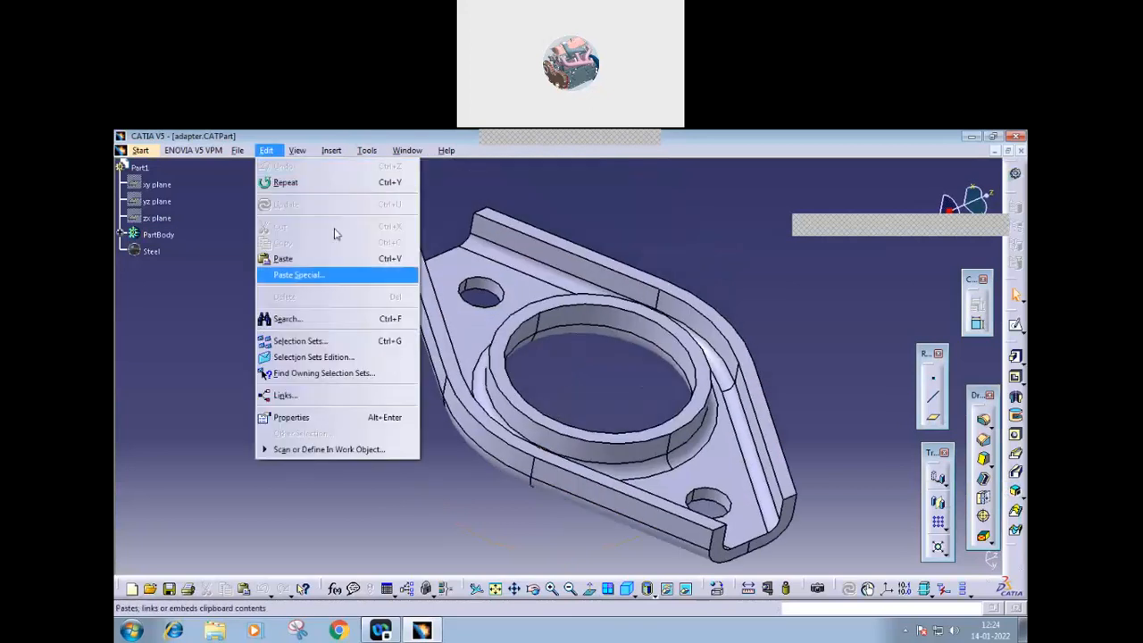
click(319, 486)
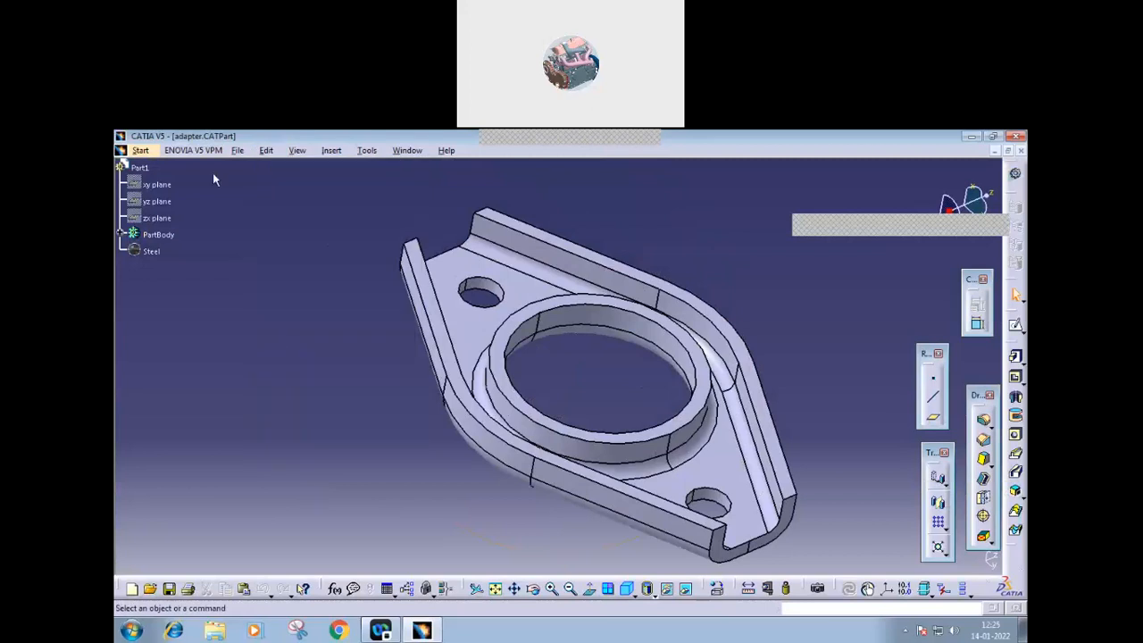
click(236, 151)
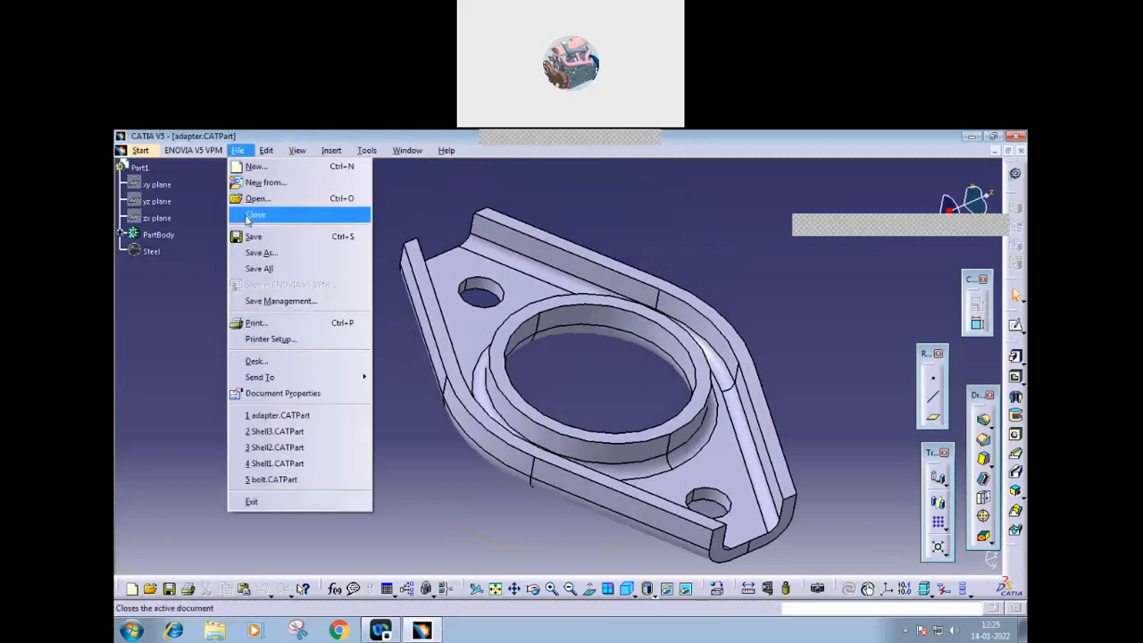
click(246, 215)
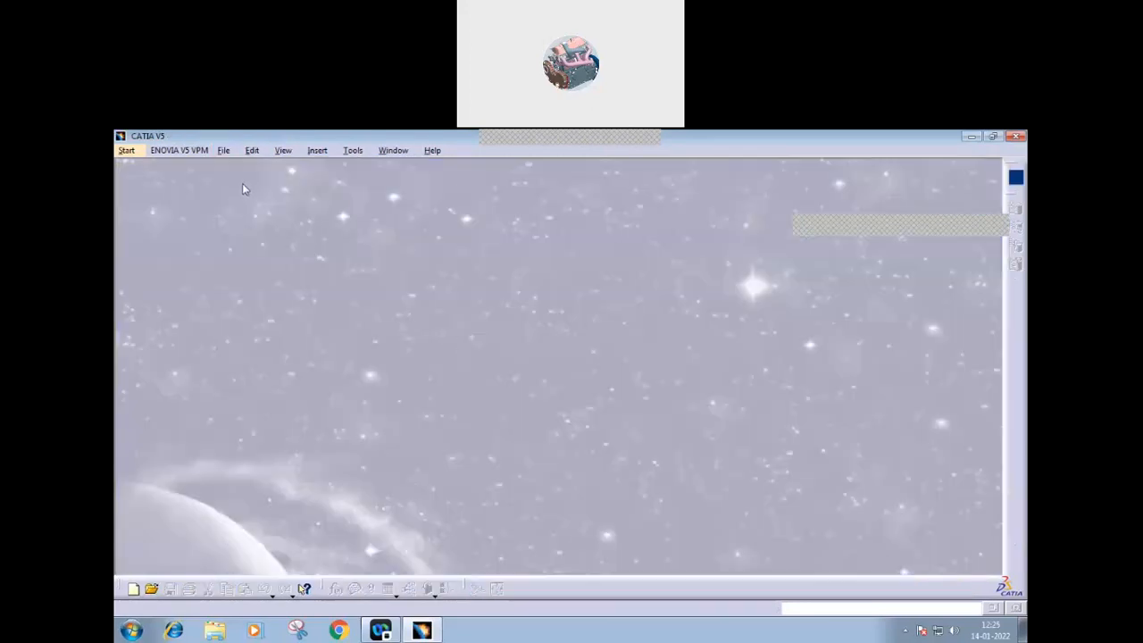
- Open adapter2.CATPart from the shell folder
click(224, 152)
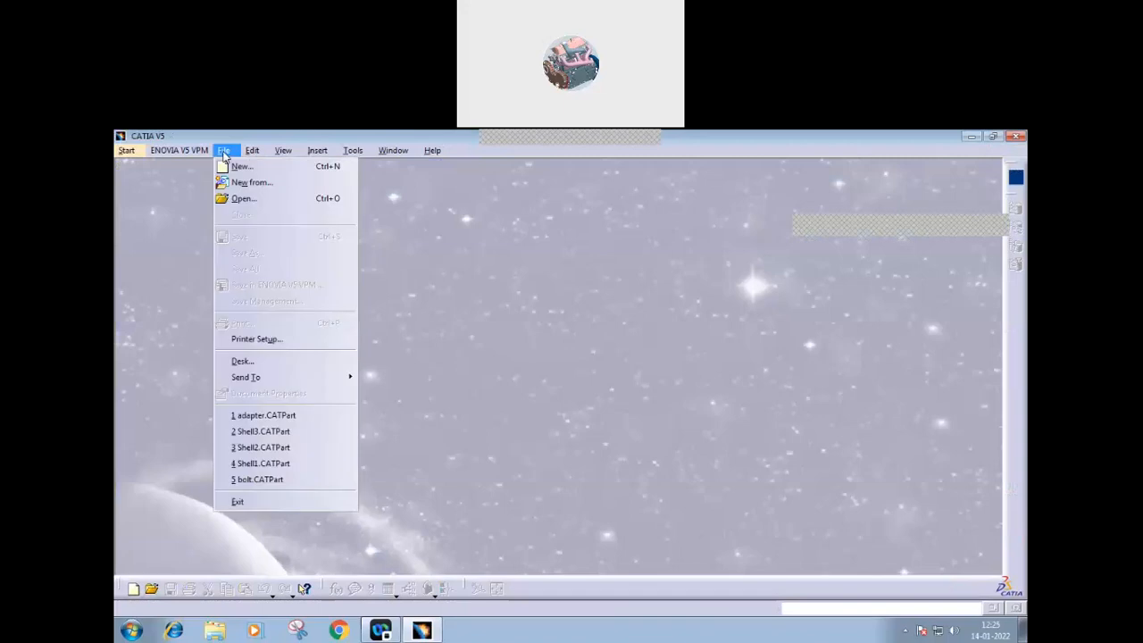
click(243, 198)
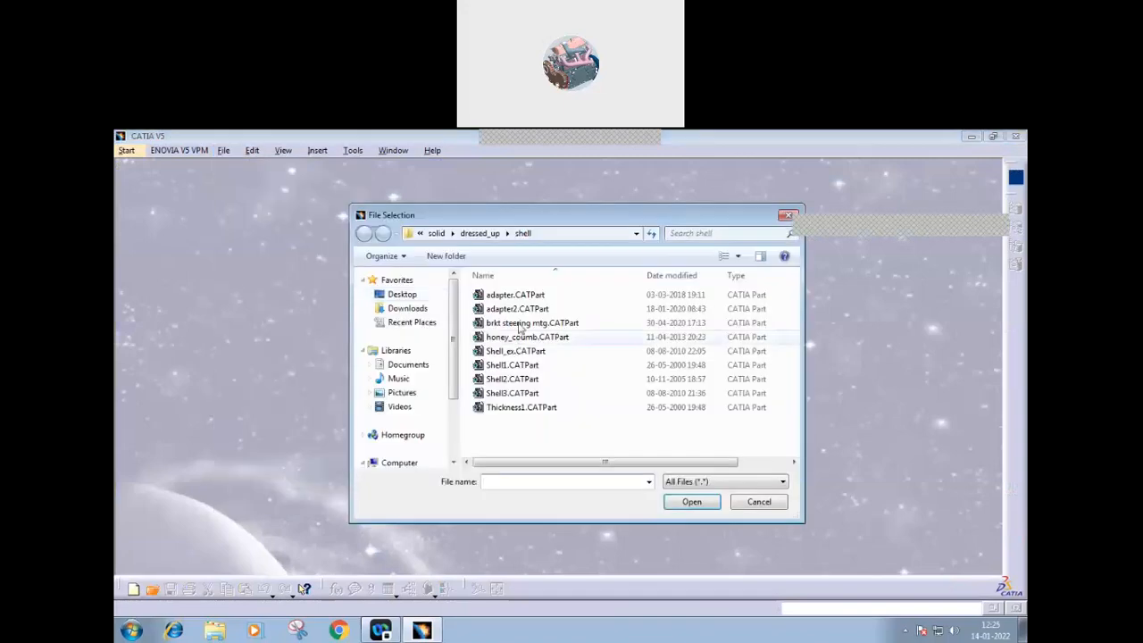
click(519, 308)
click(710, 505)
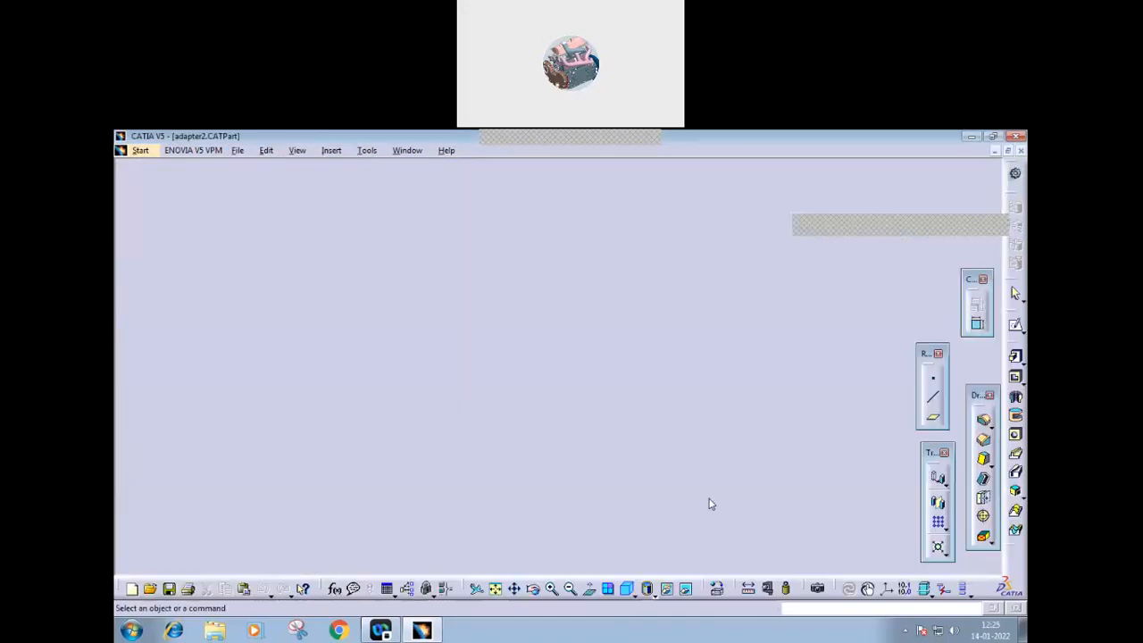
- Examine the adapter2 part's central ring, bolt holes and side walls from several views, and close the document
middle_drag(599, 475, 661, 327)
click(600, 474)
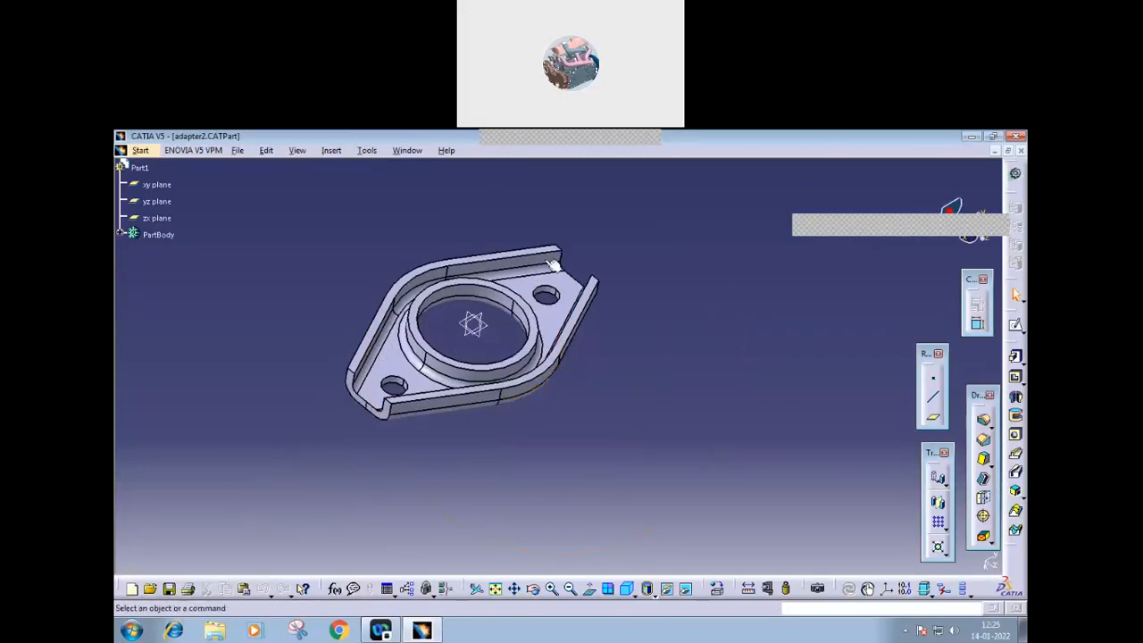
middle_drag(485, 423, 475, 487)
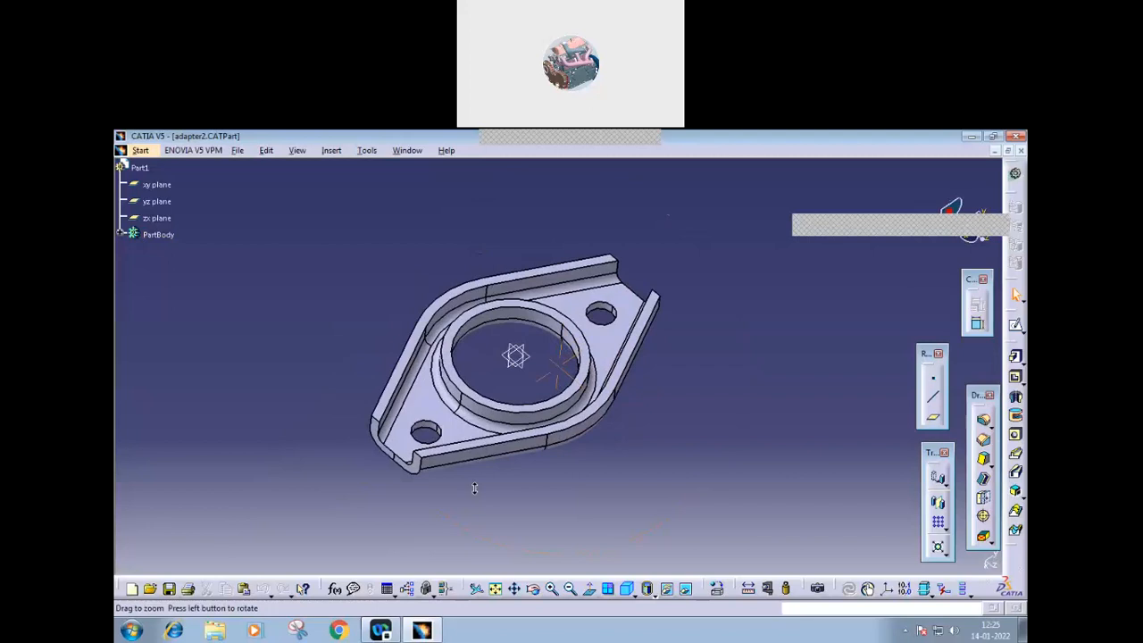
middle_drag(474, 488, 474, 486)
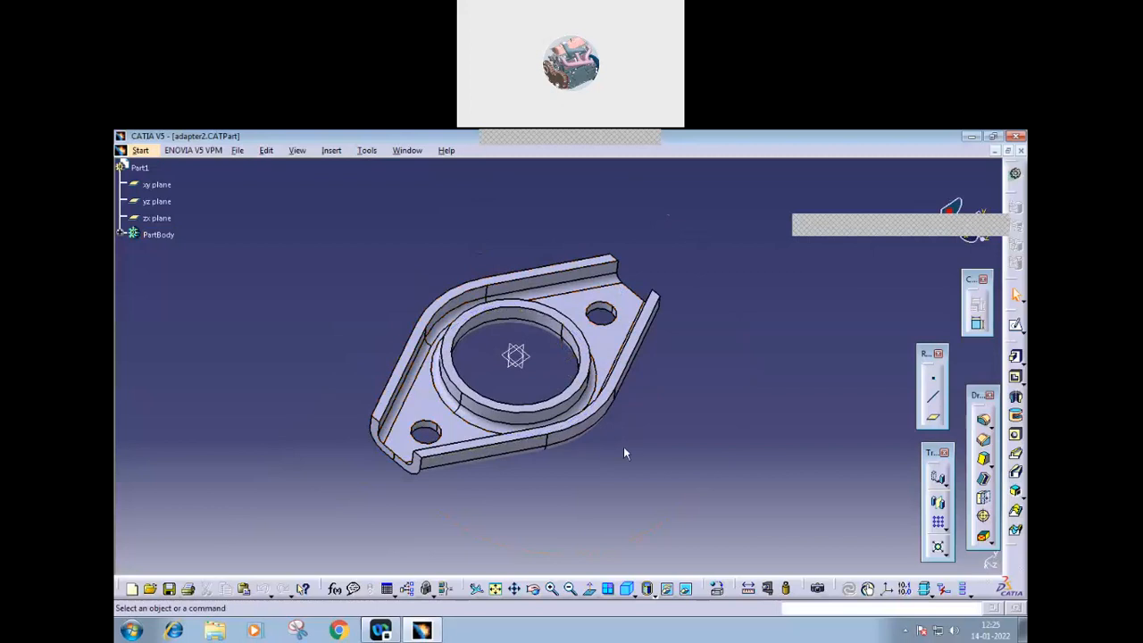
mouse_move(671, 440)
middle_down()
mouse_move(676, 417)
mouse_move(679, 426)
middle_up()
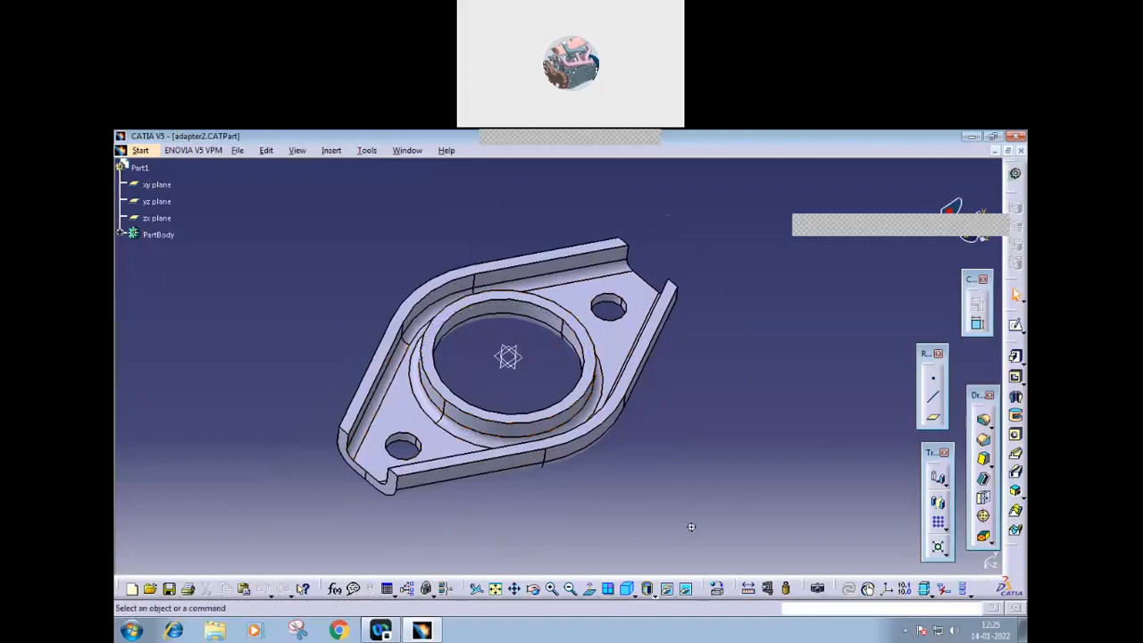
middle_drag(691, 527, 706, 563)
middle_drag(490, 354, 494, 375)
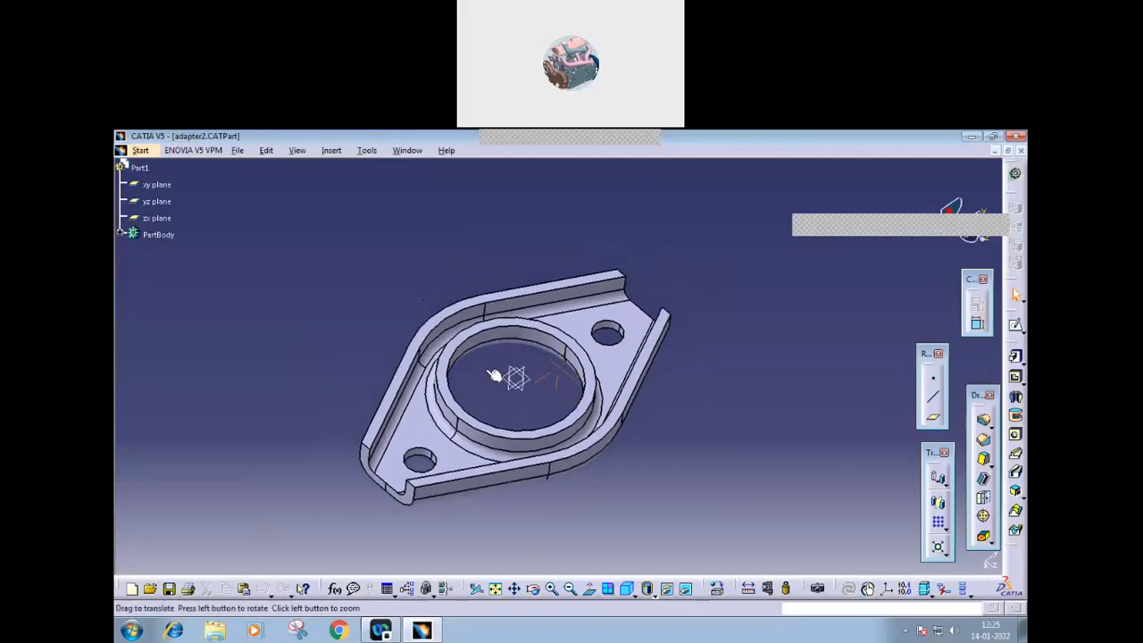
click(237, 151)
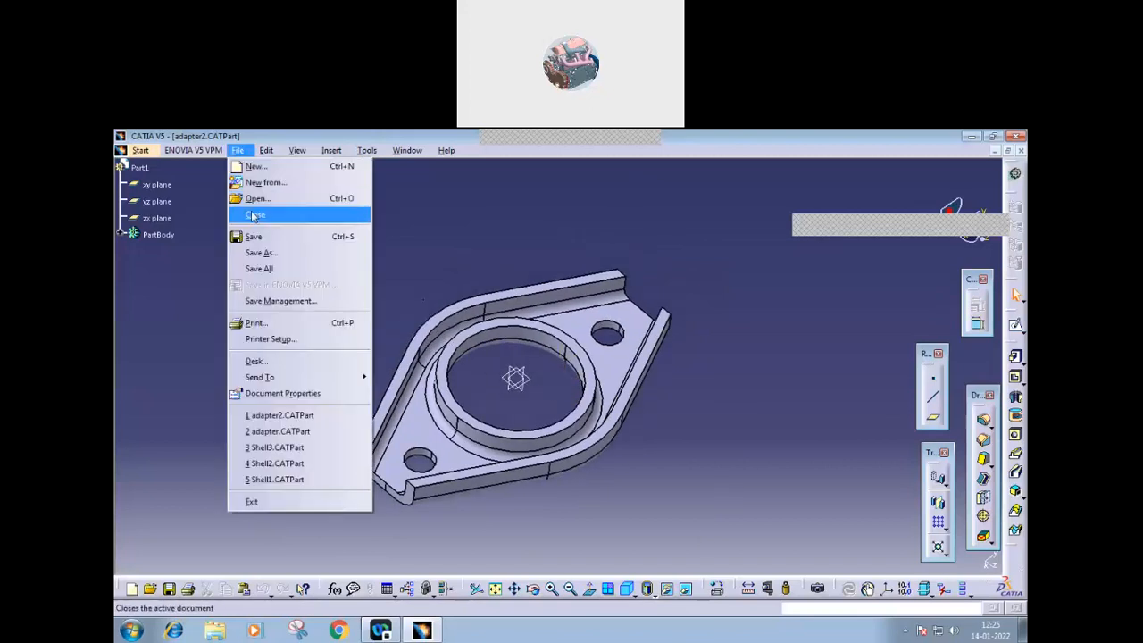
click(251, 214)
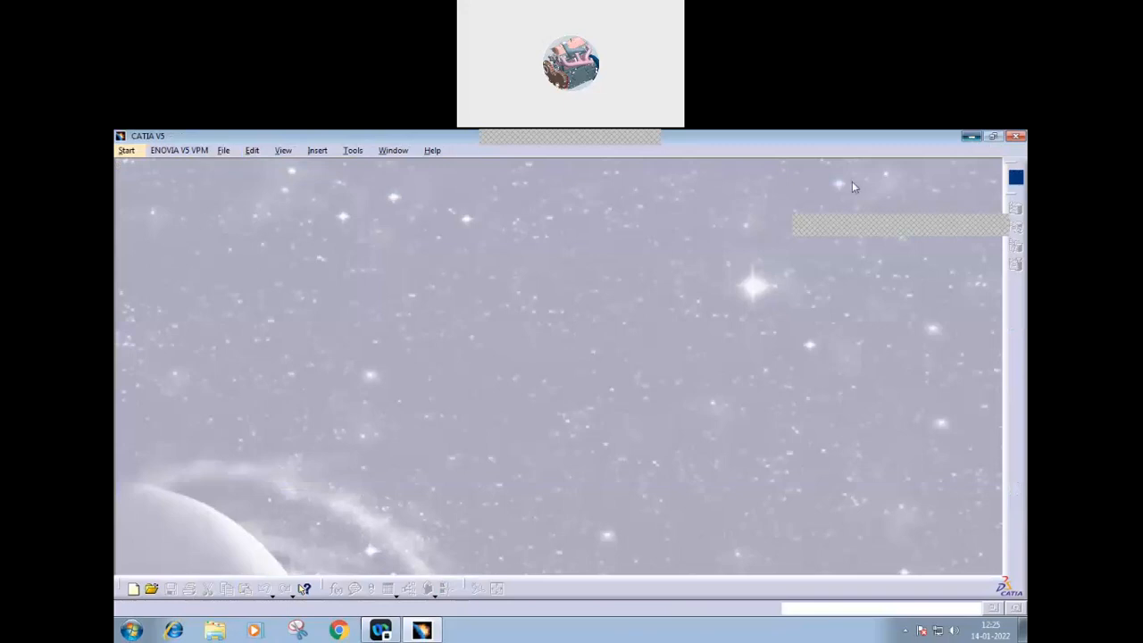
- Switch to Windows Explorer and browse to the folder D:\training\drawings\PDF_dwgs_noDuplicate
click(972, 136)
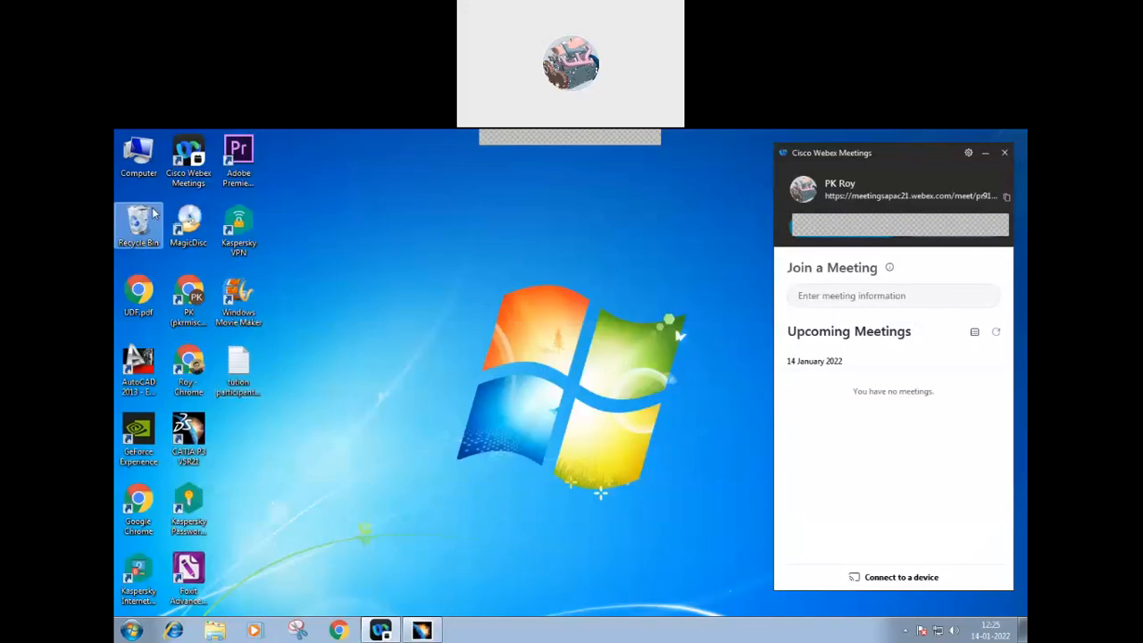
click(215, 631)
click(204, 488)
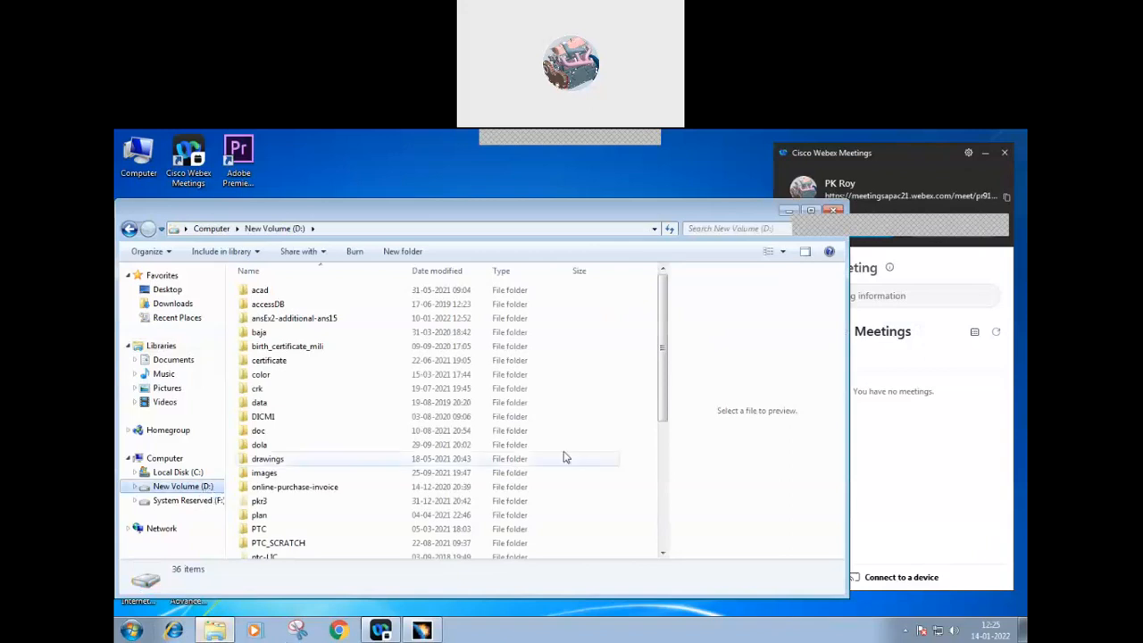
scroll(662, 388, down, 5)
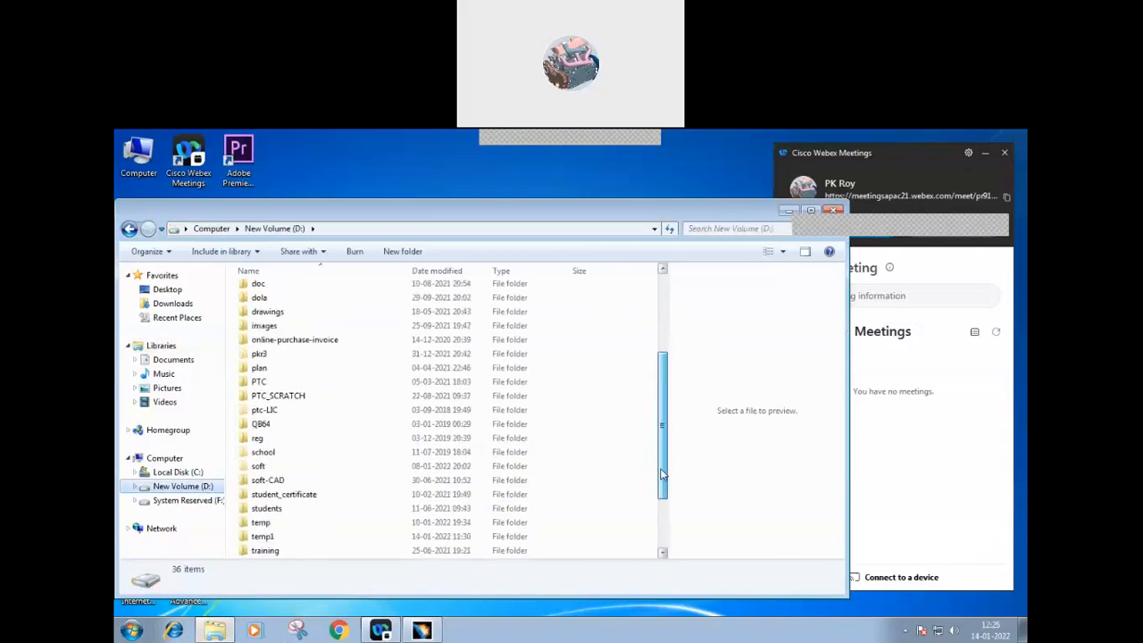
double_click(268, 510)
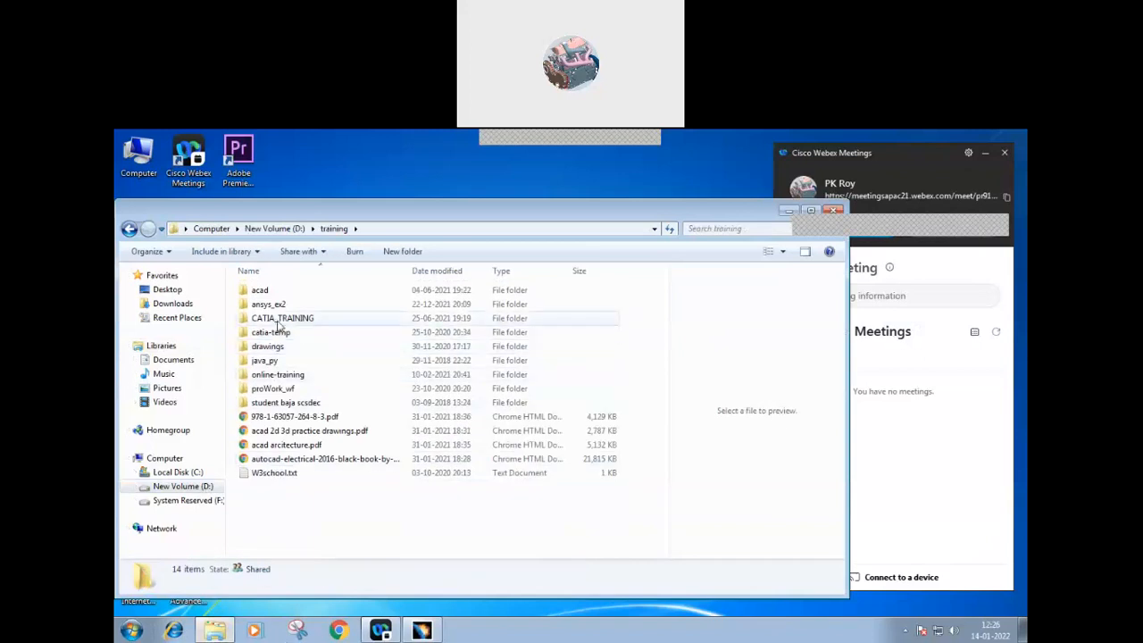
double_click(277, 348)
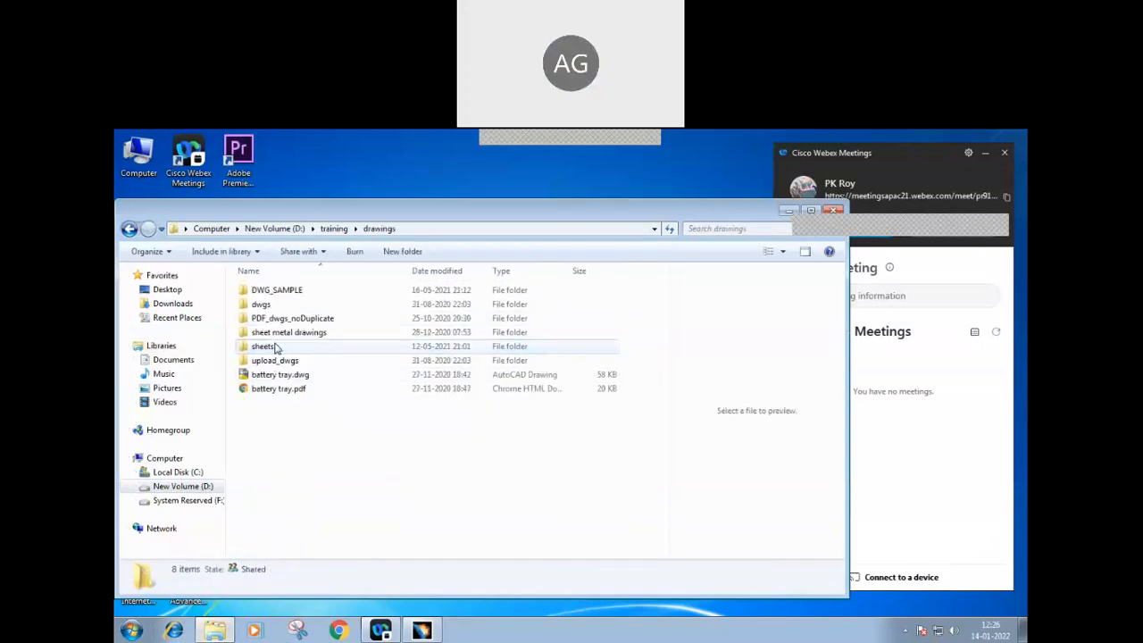
double_click(276, 320)
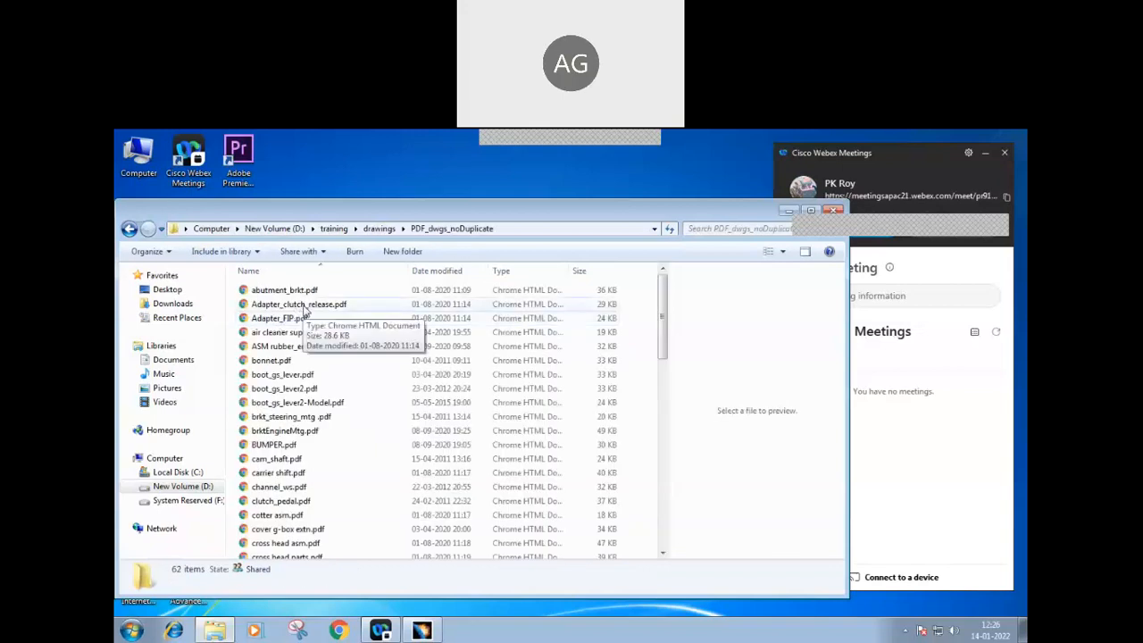
- Try to open Adapter_clutch_release.pdf in Chrome, and close the browser window
click(304, 306)
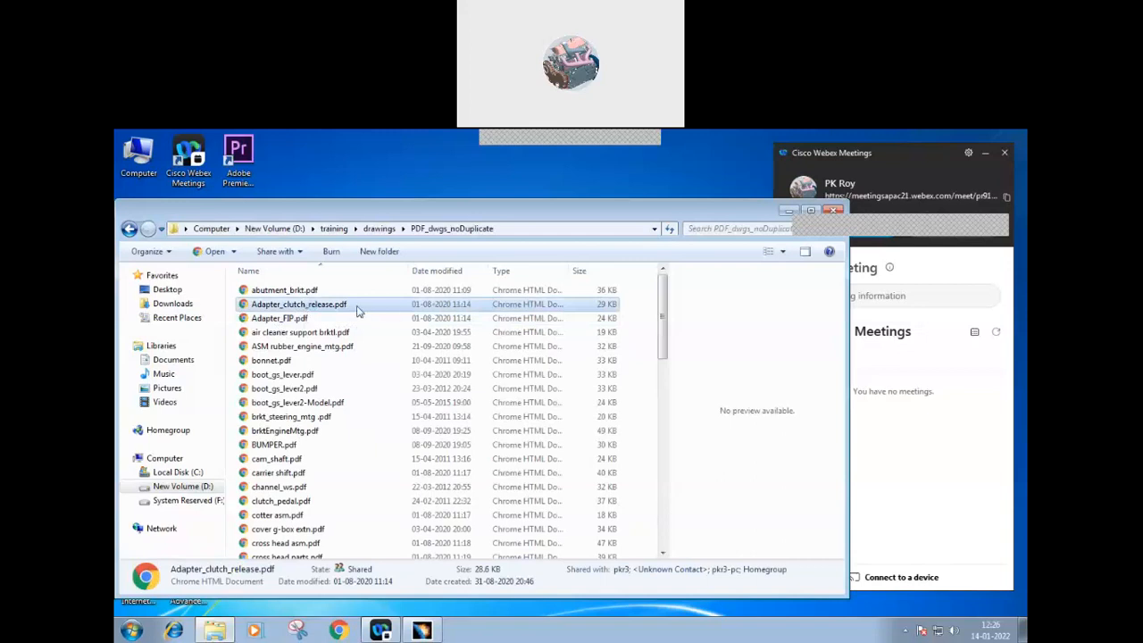
key(F2)
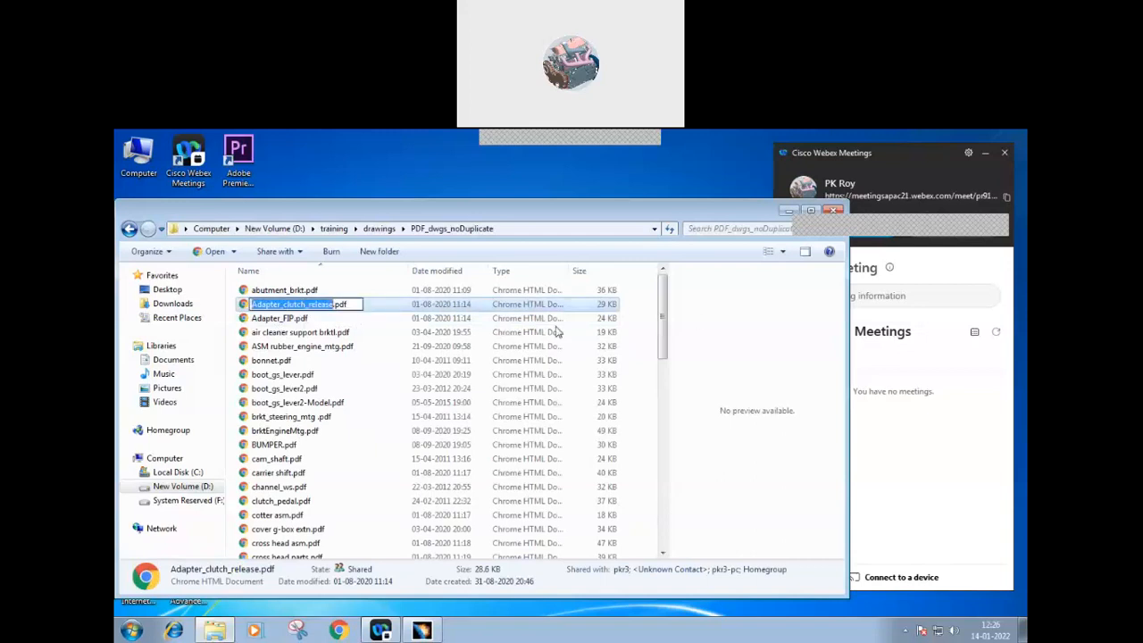
key(Escape)
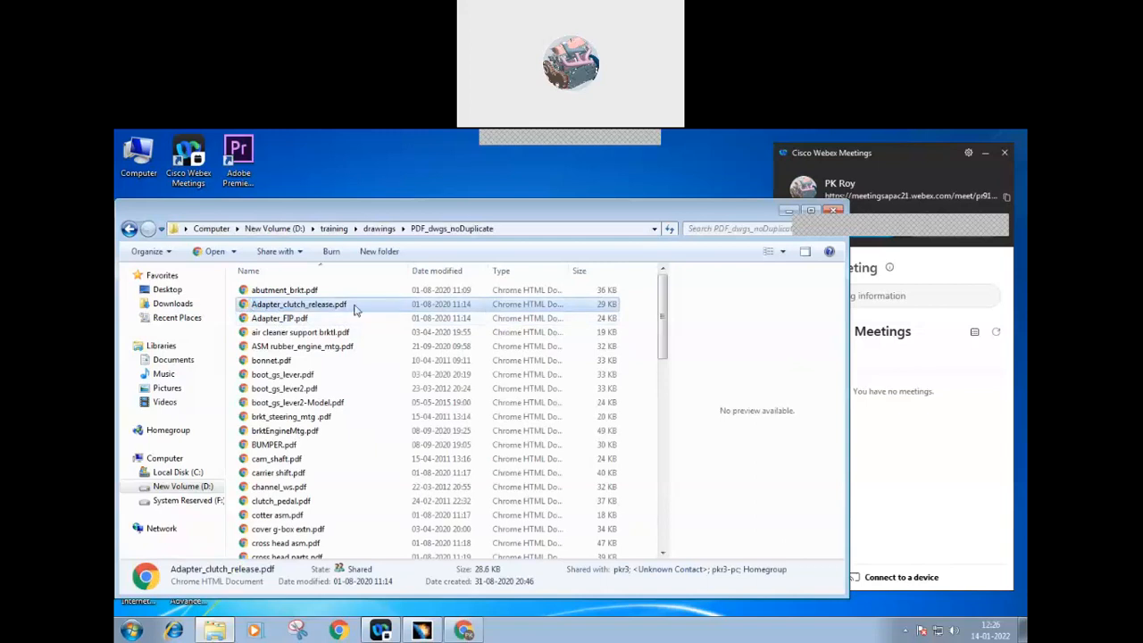
click(469, 635)
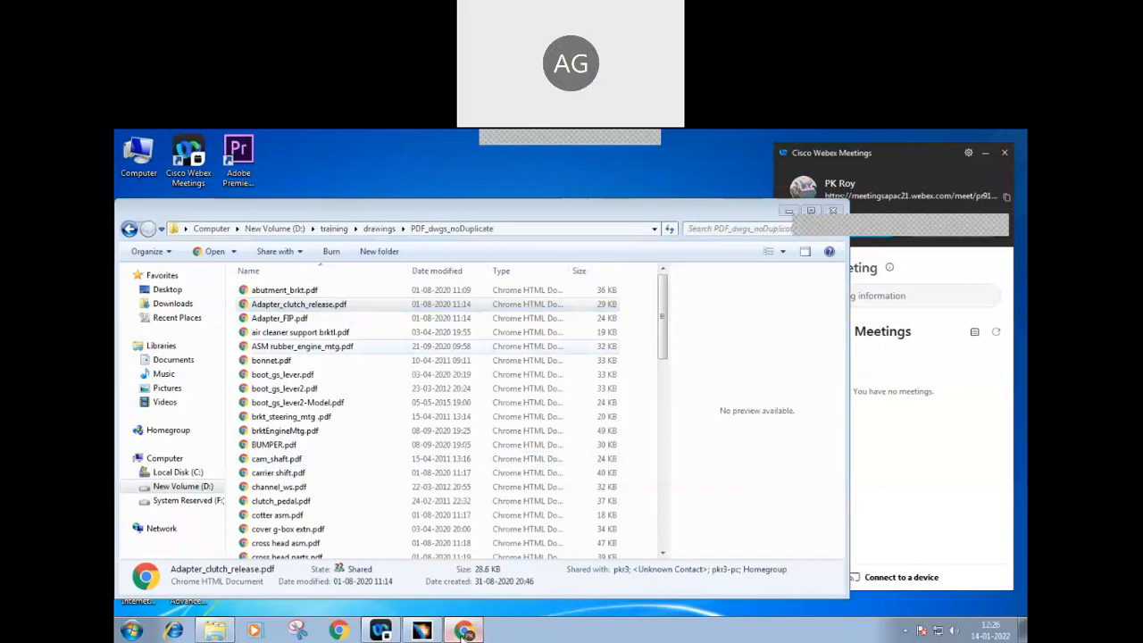
key(Return)
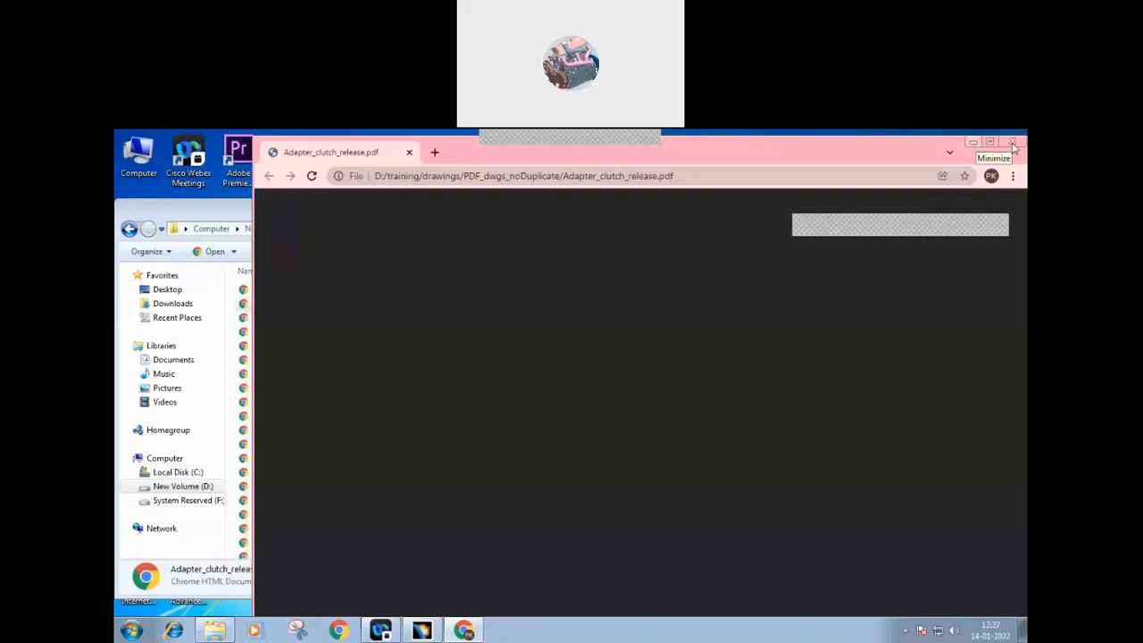
click(1013, 143)
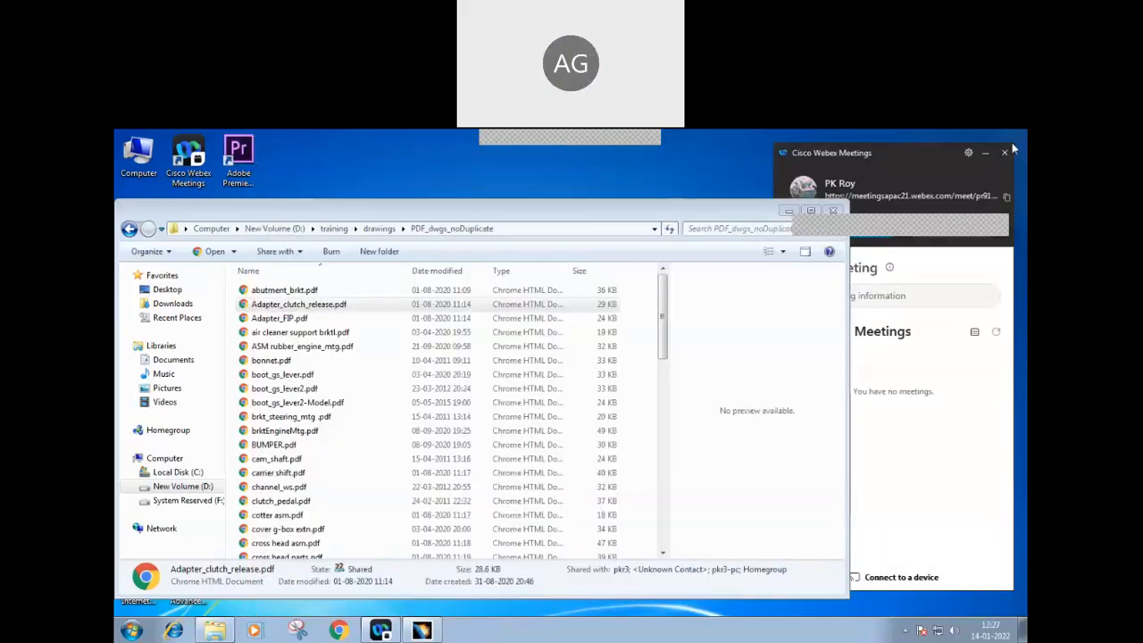
- Check which programs are offered for opening Adapter_clutch_release.pdf, including the other programs, and leave without choosing one
click(302, 307)
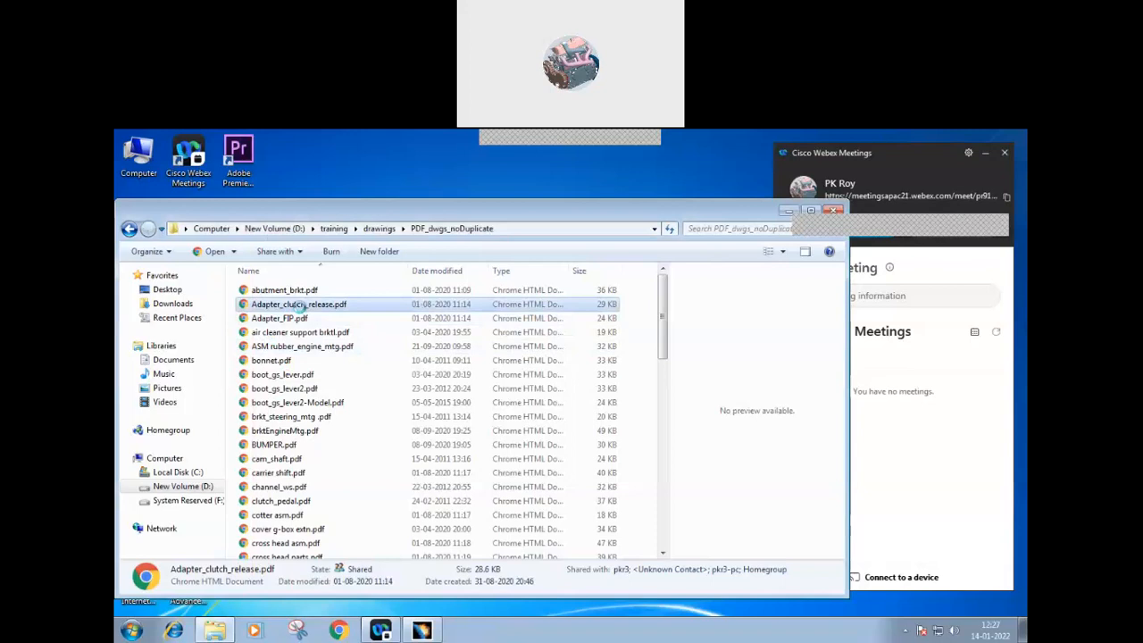
right_click(300, 307)
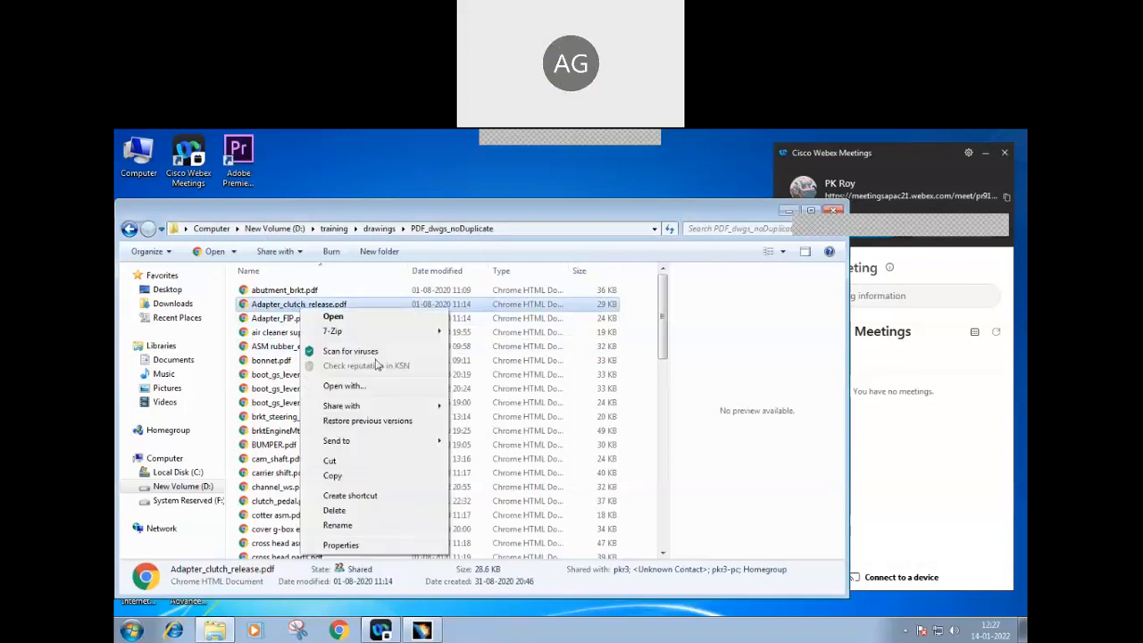
click(354, 385)
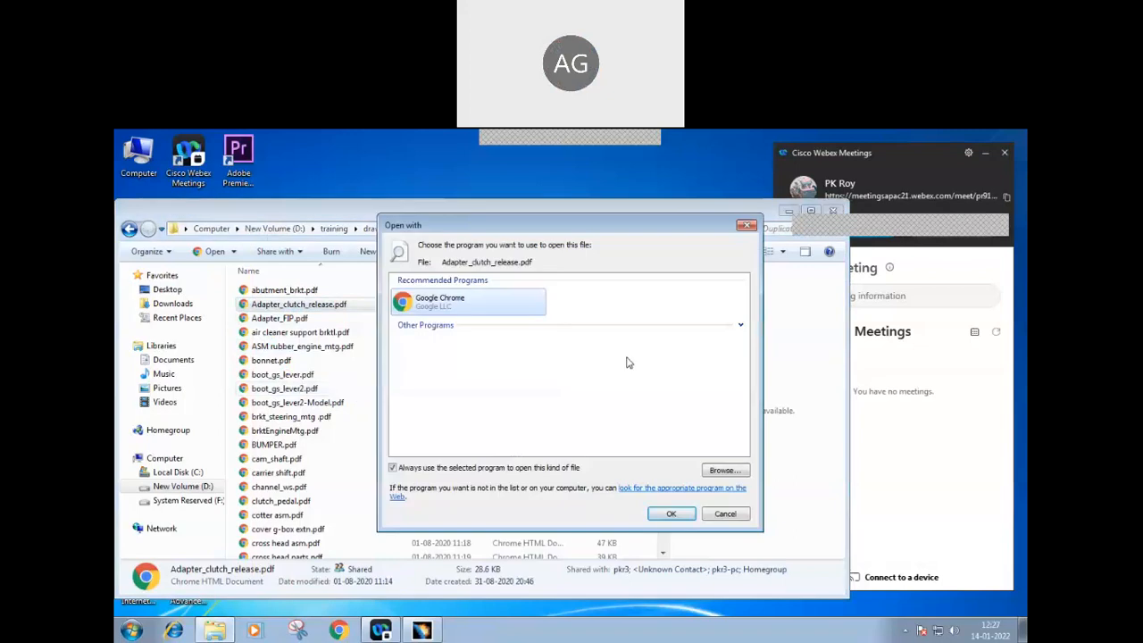
click(740, 325)
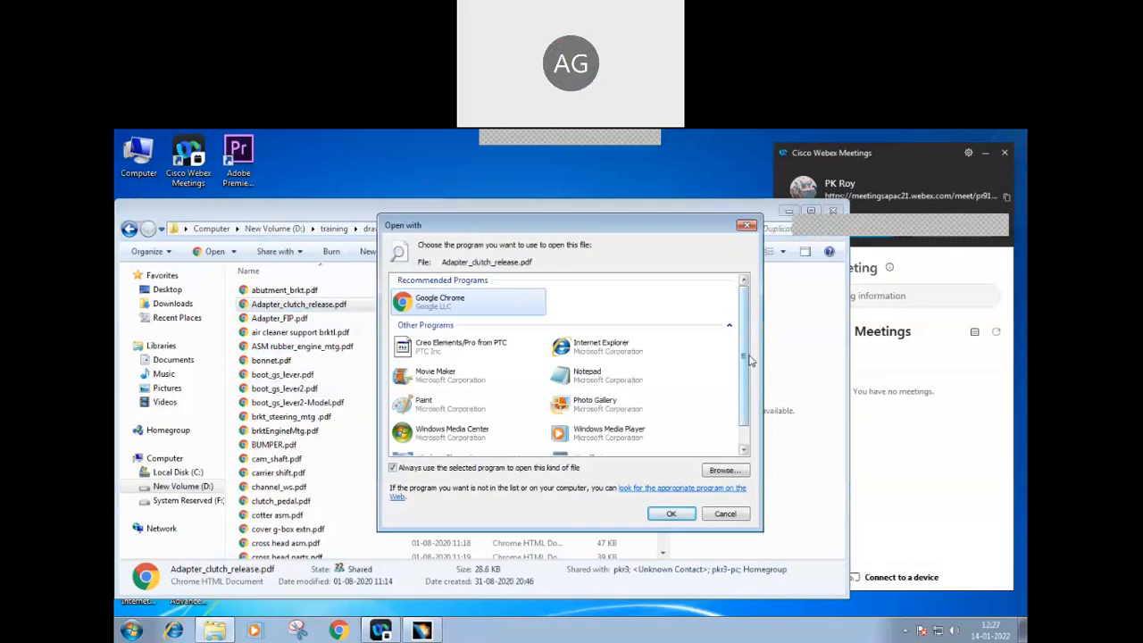
drag(748, 379, 751, 402)
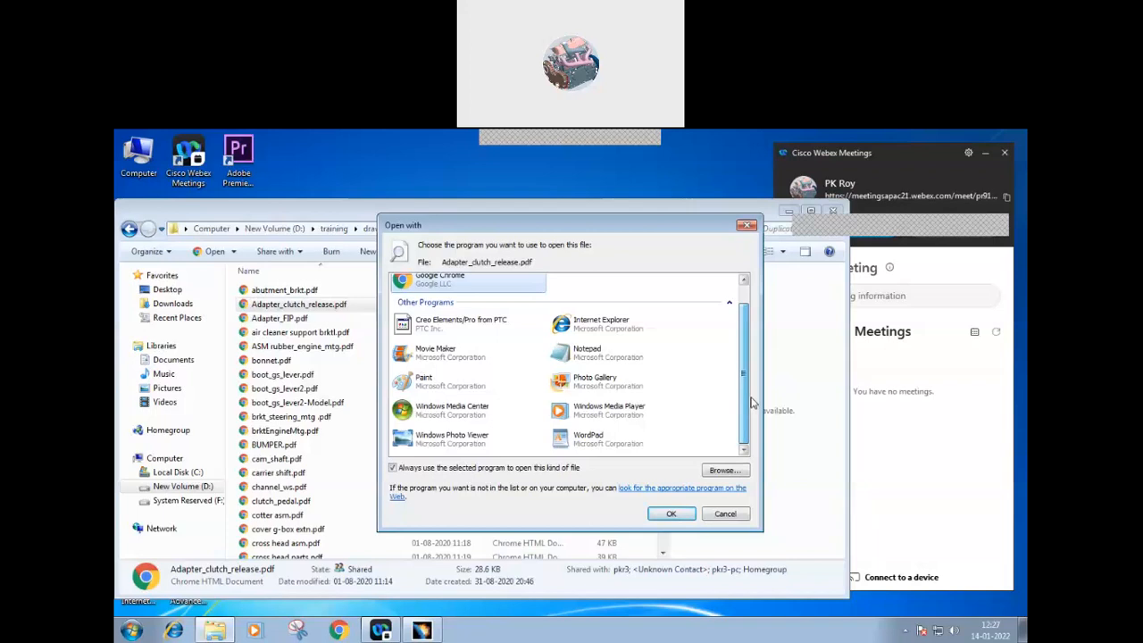
click(725, 513)
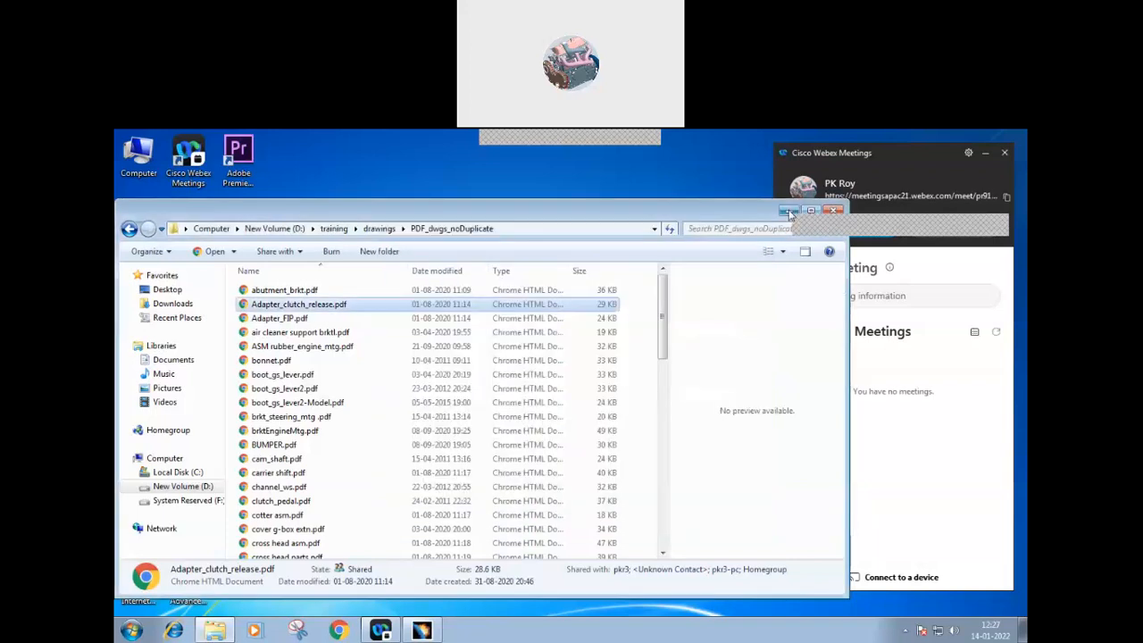
- Switch to Foxit Advanced PDF Editor and browse for a PDF to open in D:\training\drawings\PDF_dwgs_noDuplicate
click(790, 213)
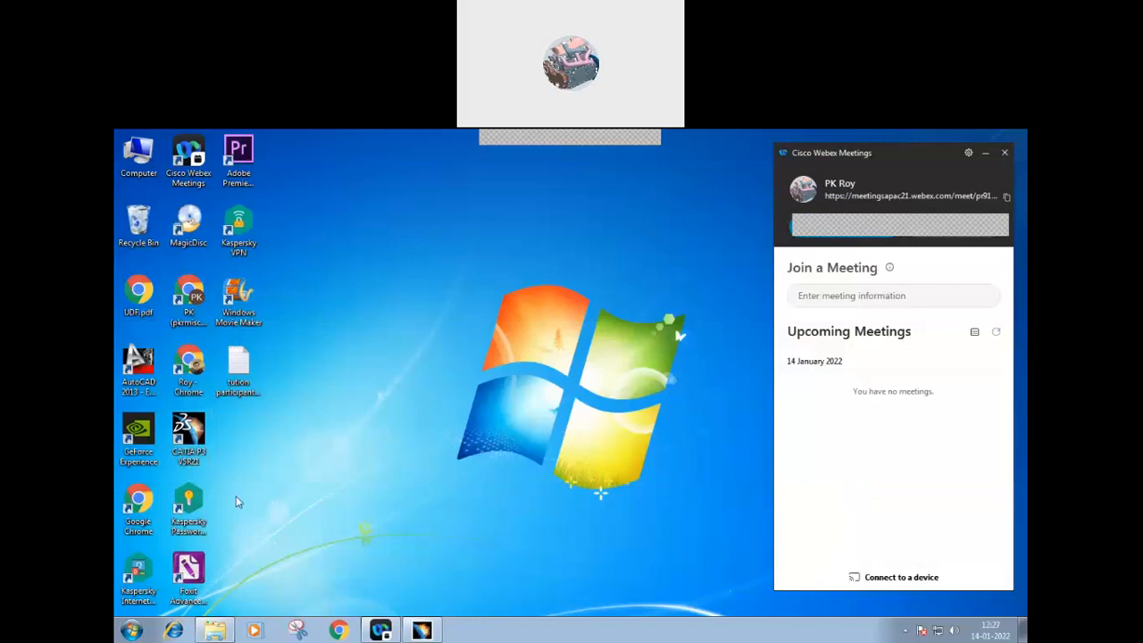
click(197, 578)
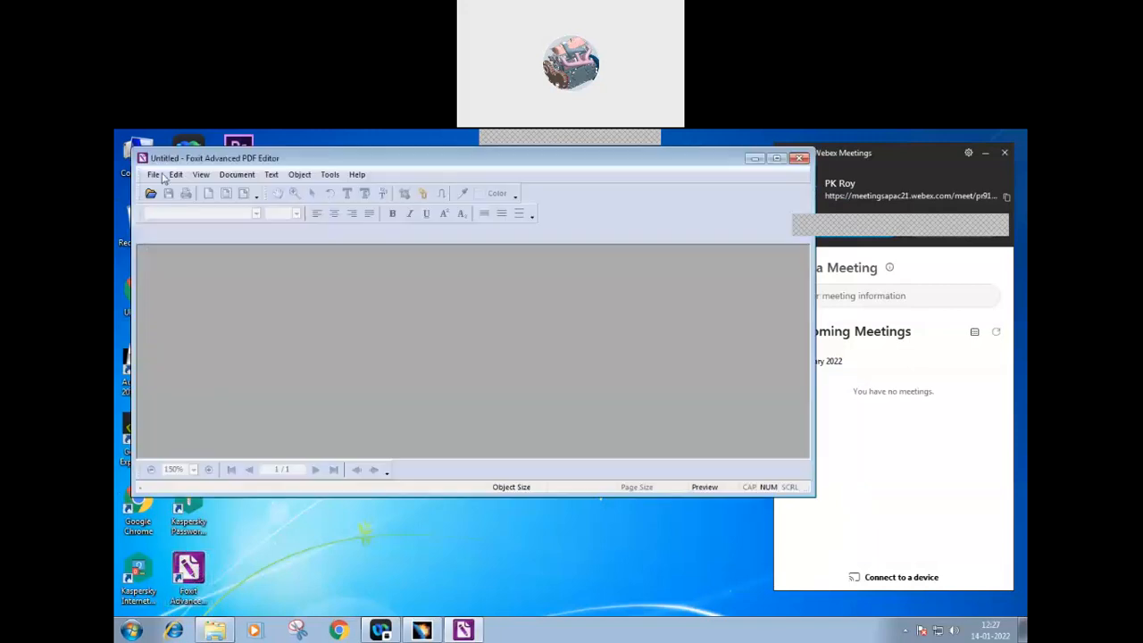
click(155, 175)
click(179, 211)
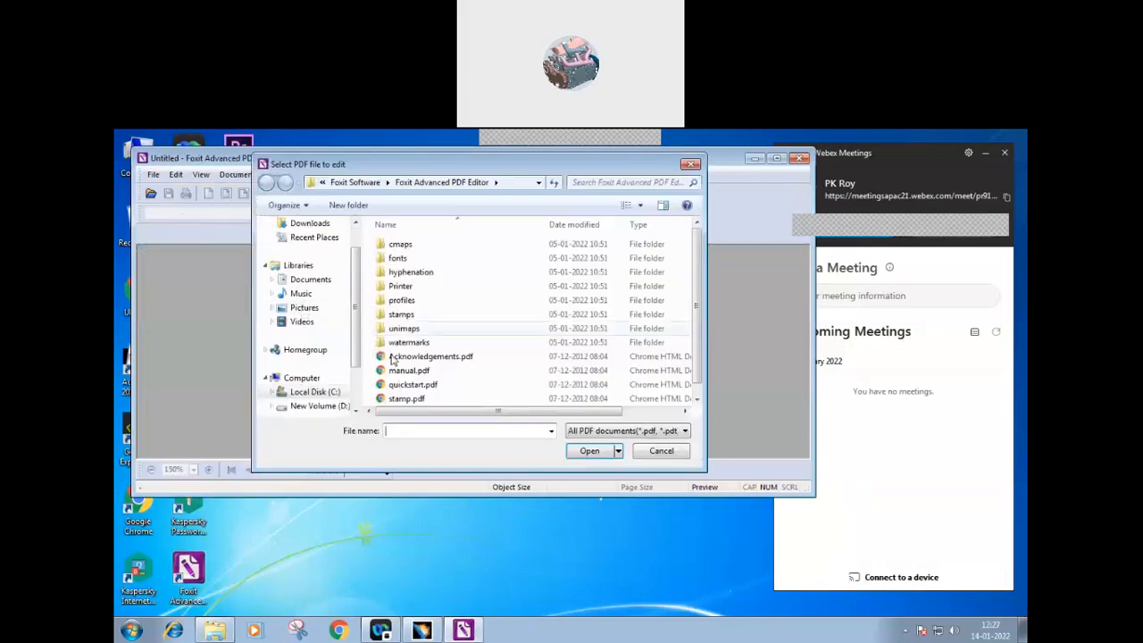
scroll(347, 358, down, 2)
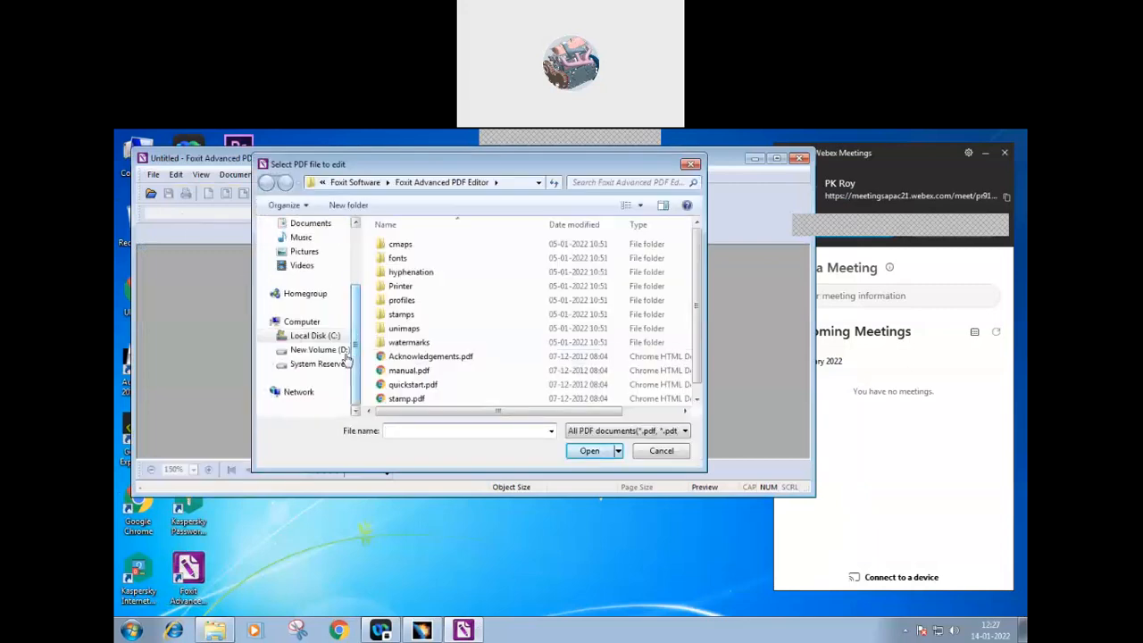
click(332, 350)
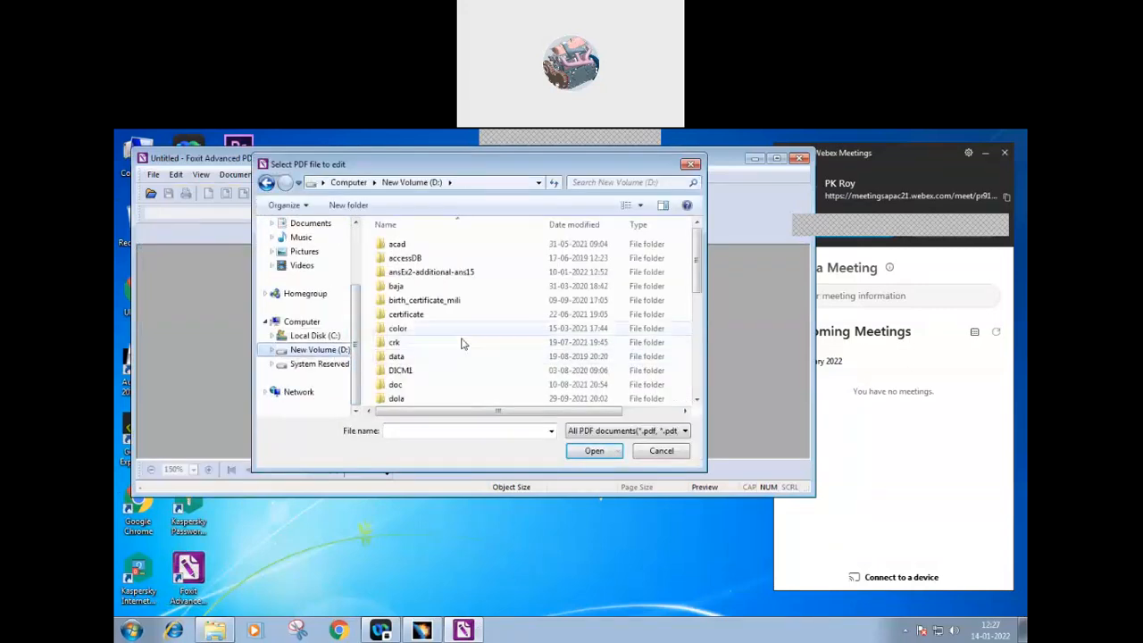
drag(698, 284, 698, 386)
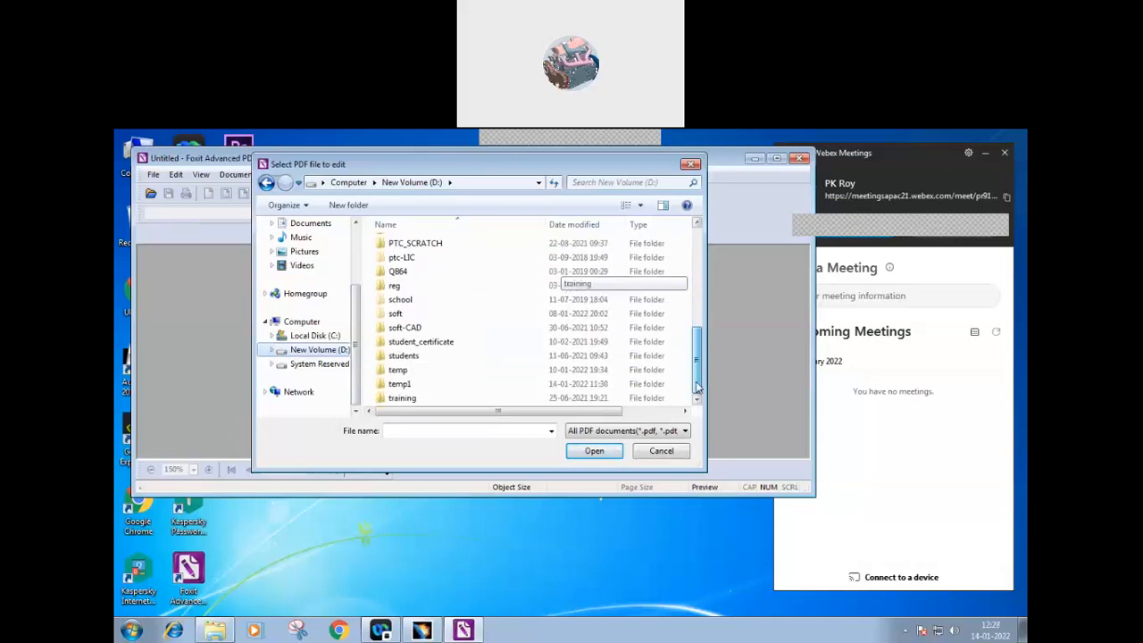
double_click(419, 397)
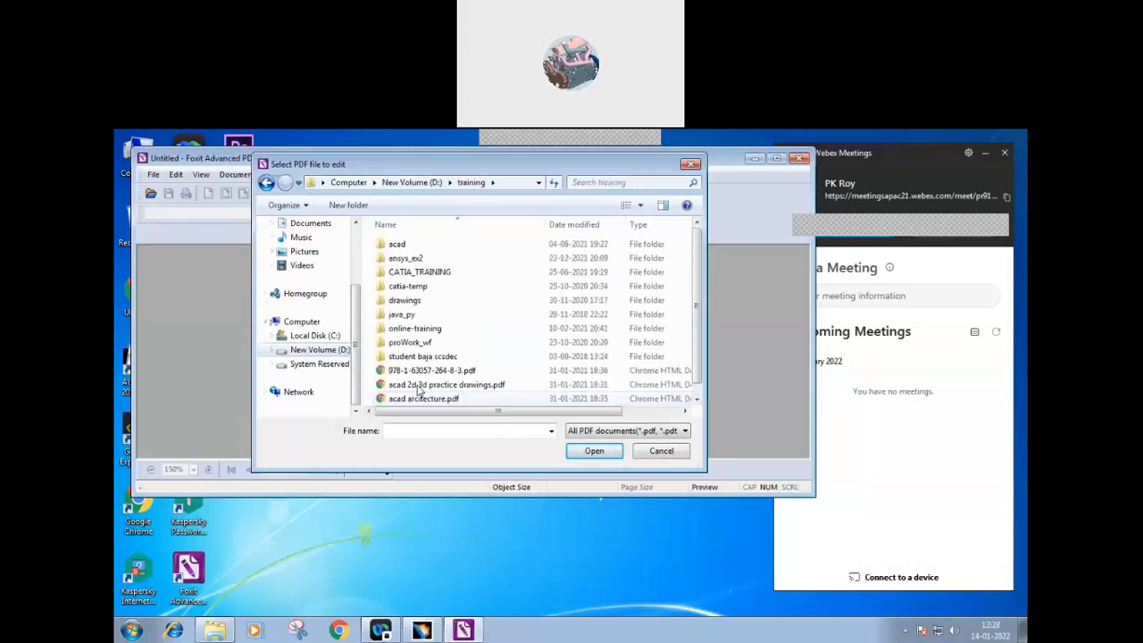
double_click(417, 303)
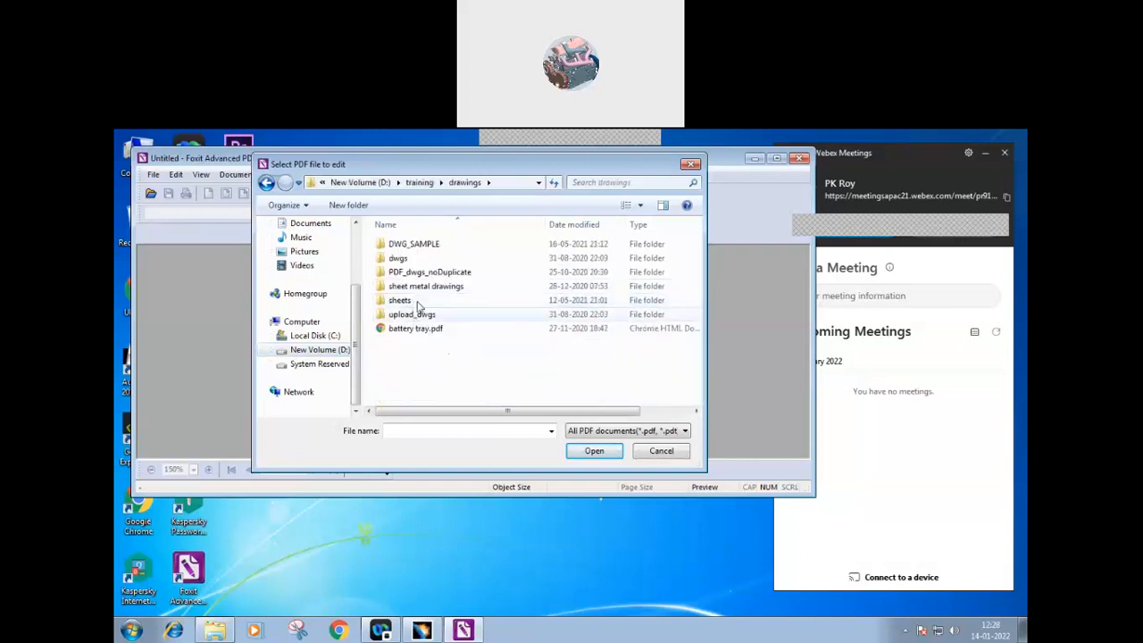
click(420, 275)
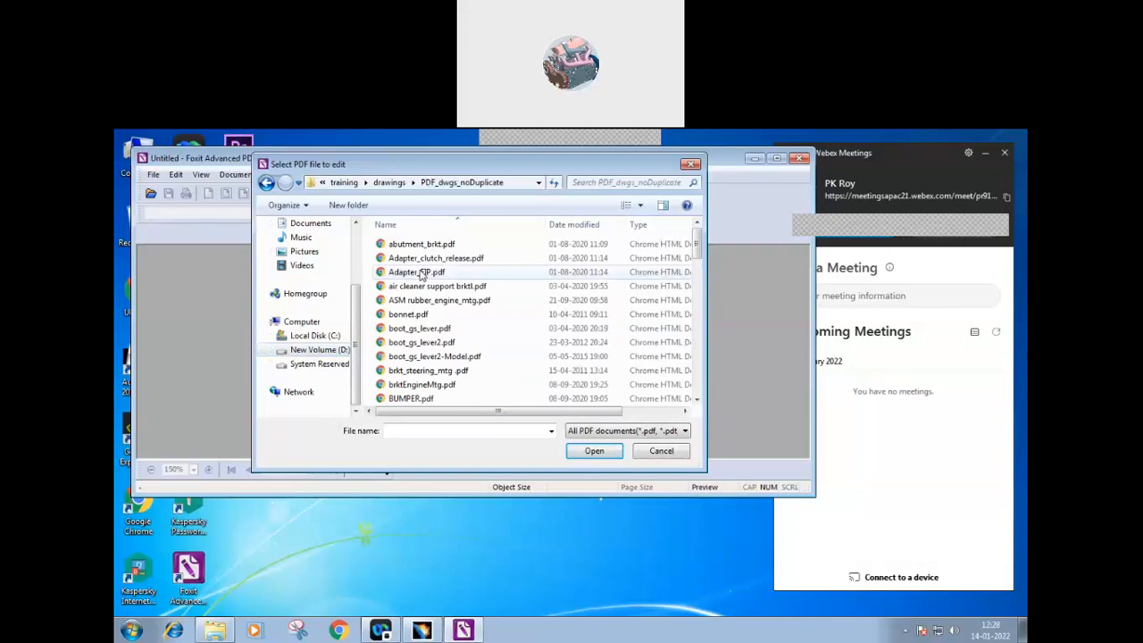
- Open Adapter_clutch_release.pdf by entering the document password, and dismiss the protected document notice
click(429, 258)
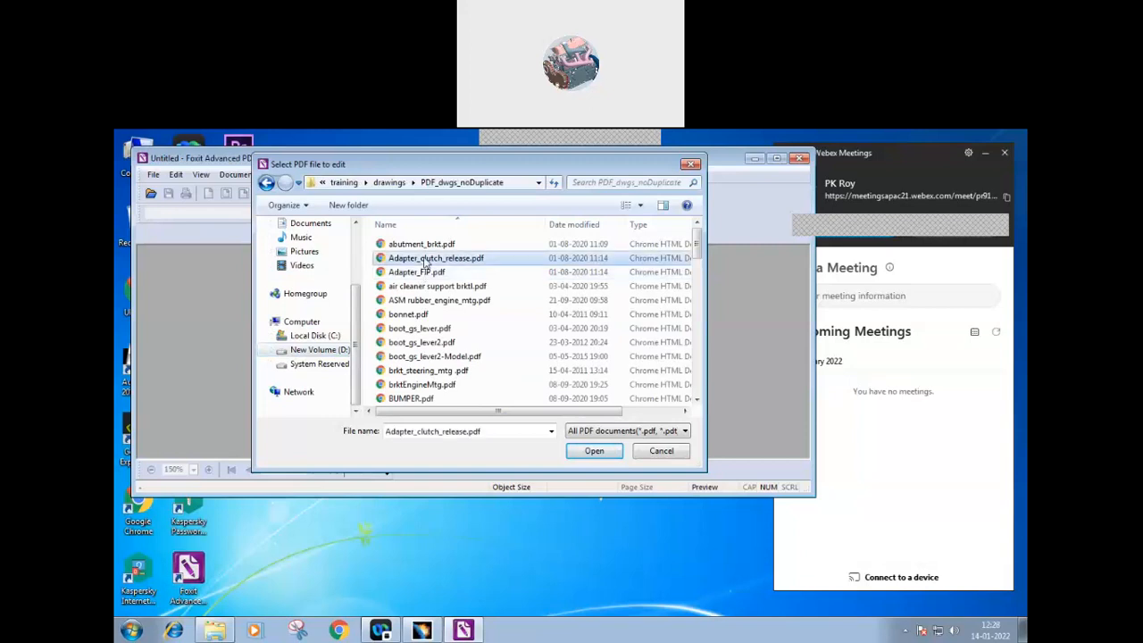
click(594, 450)
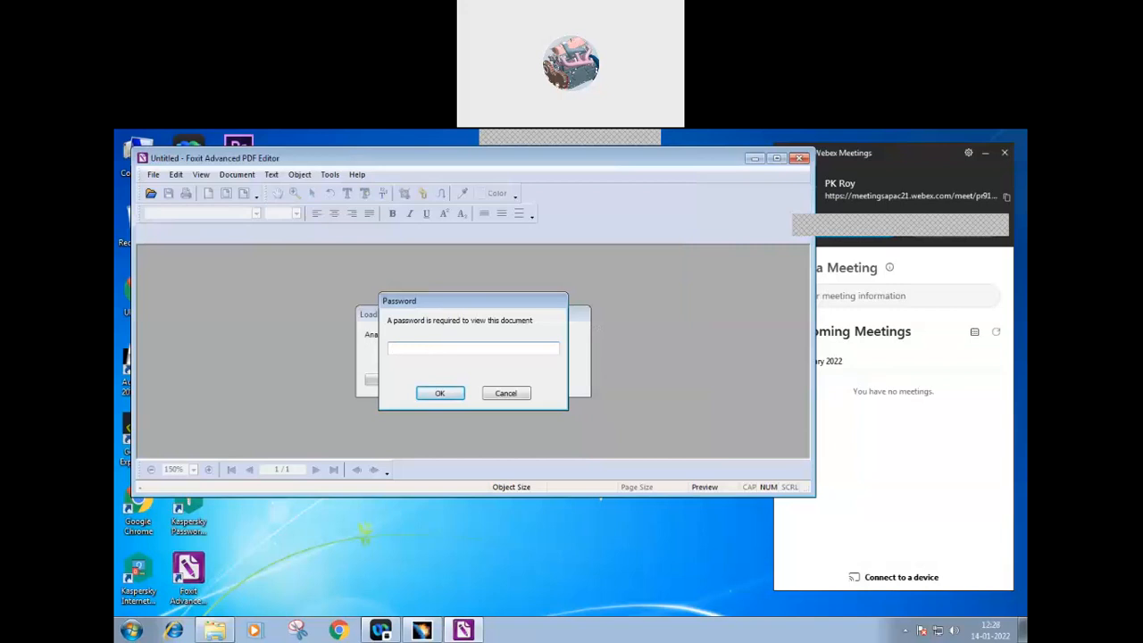
text(••••)
key(Return)
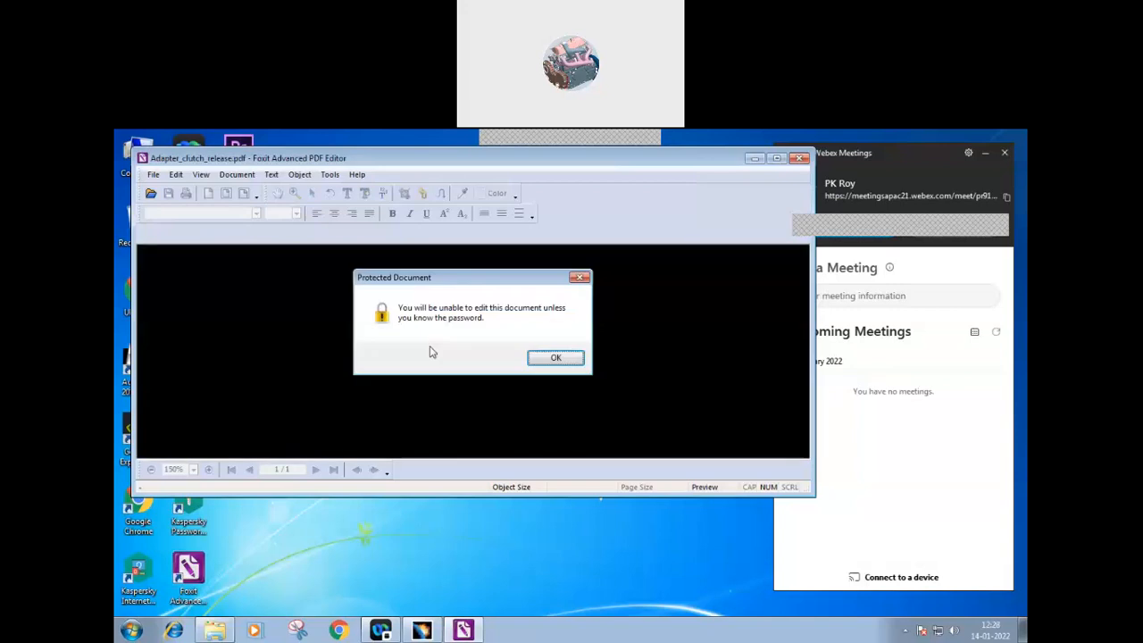
click(555, 358)
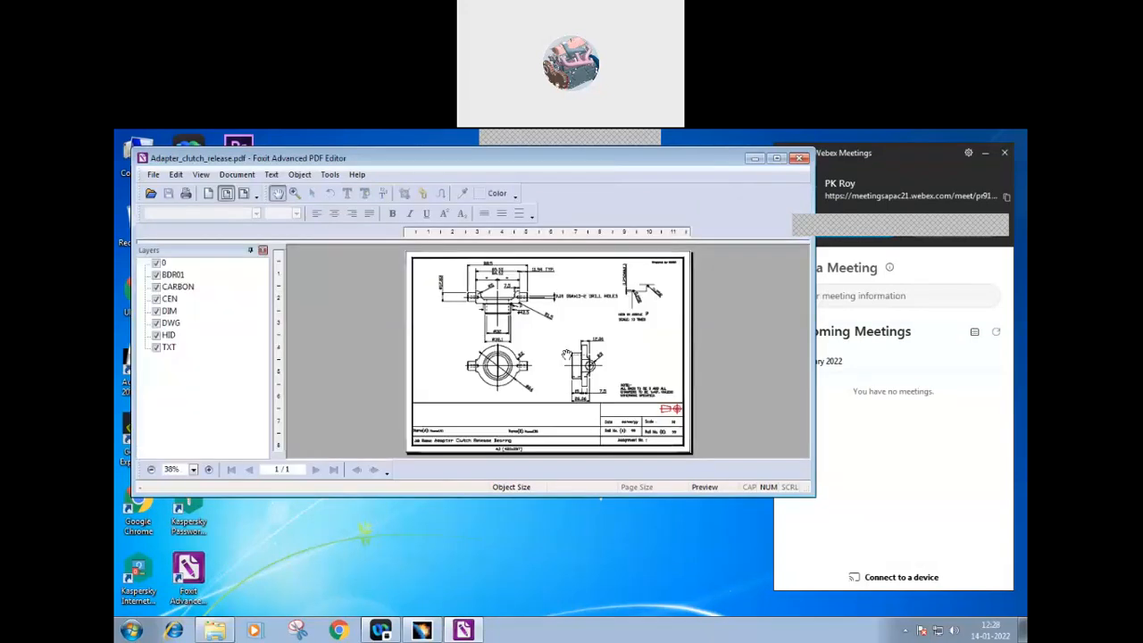
- Close the PDF editor with the adapter drawing and switch to Cisco Webex Meetings
click(801, 159)
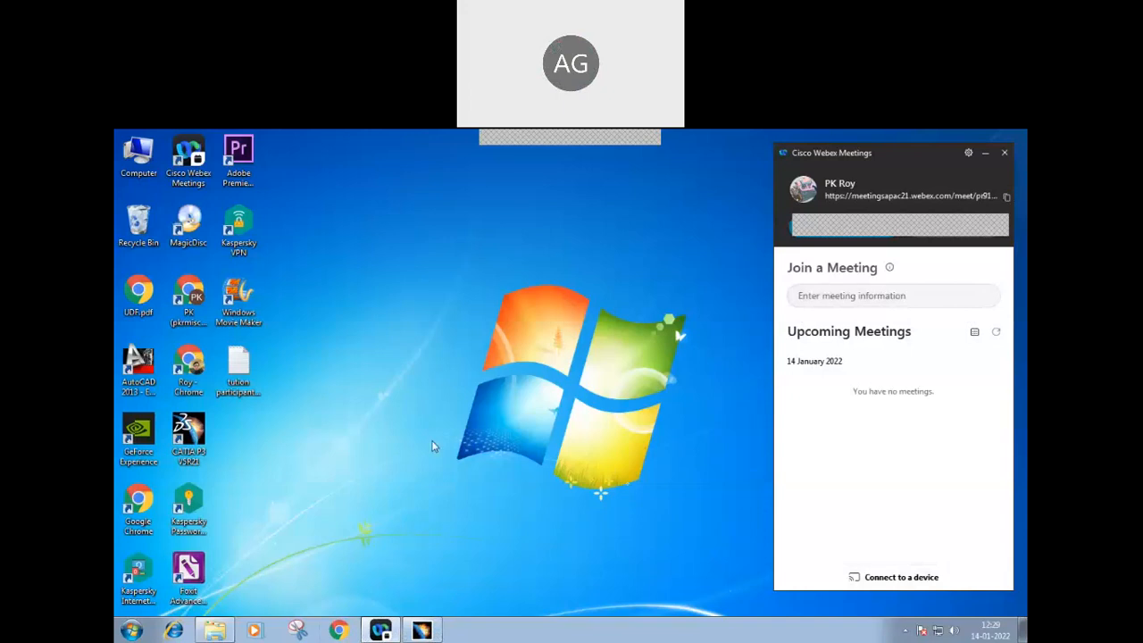
click(381, 630)
click(381, 631)
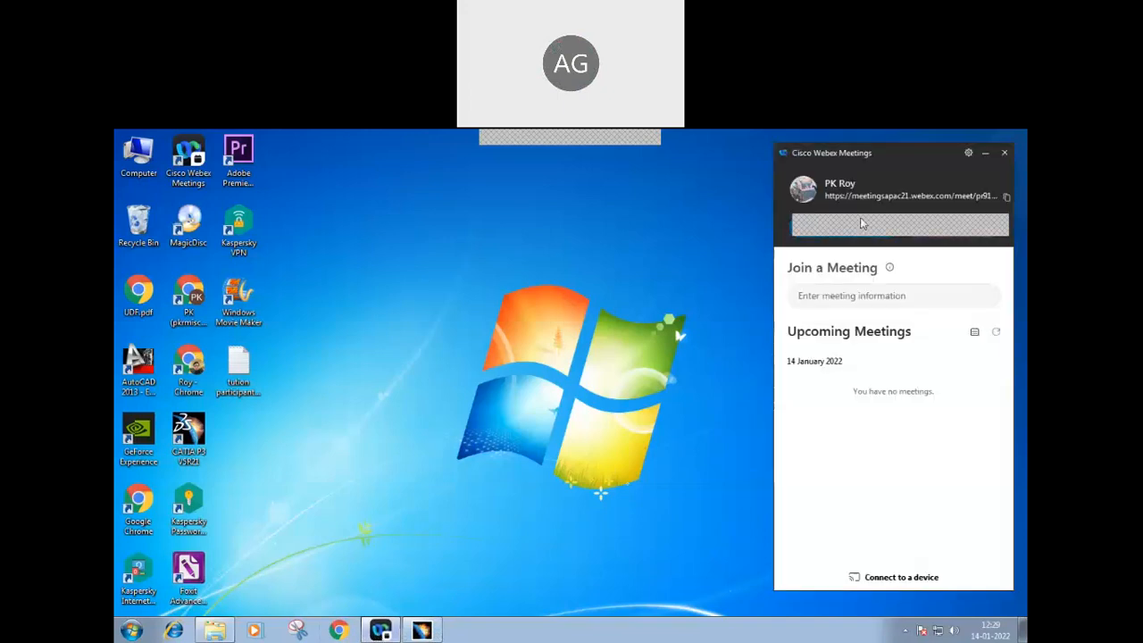